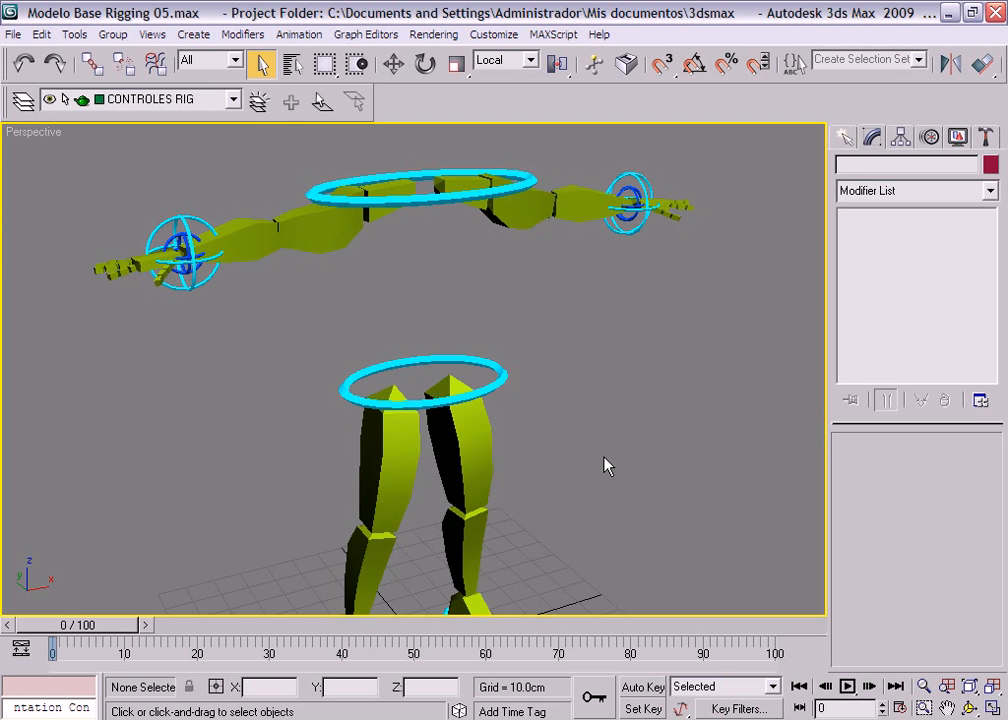
- Make the MODELO layer visible so the character mesh appears together with the bones and rig controls
left_click(233, 101)
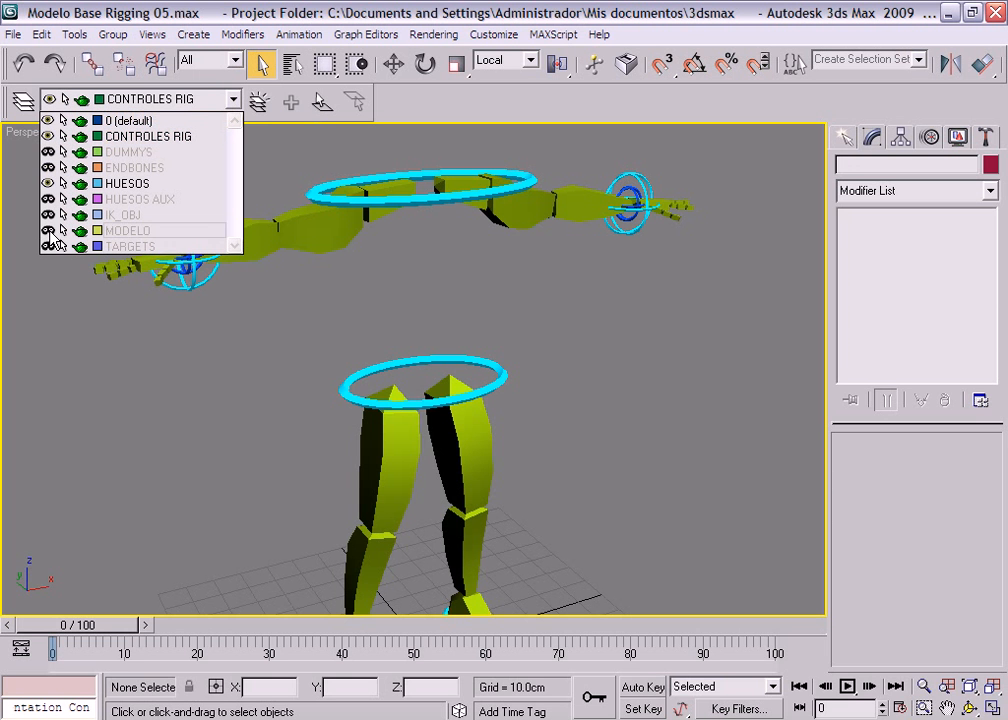
left_click(49, 231)
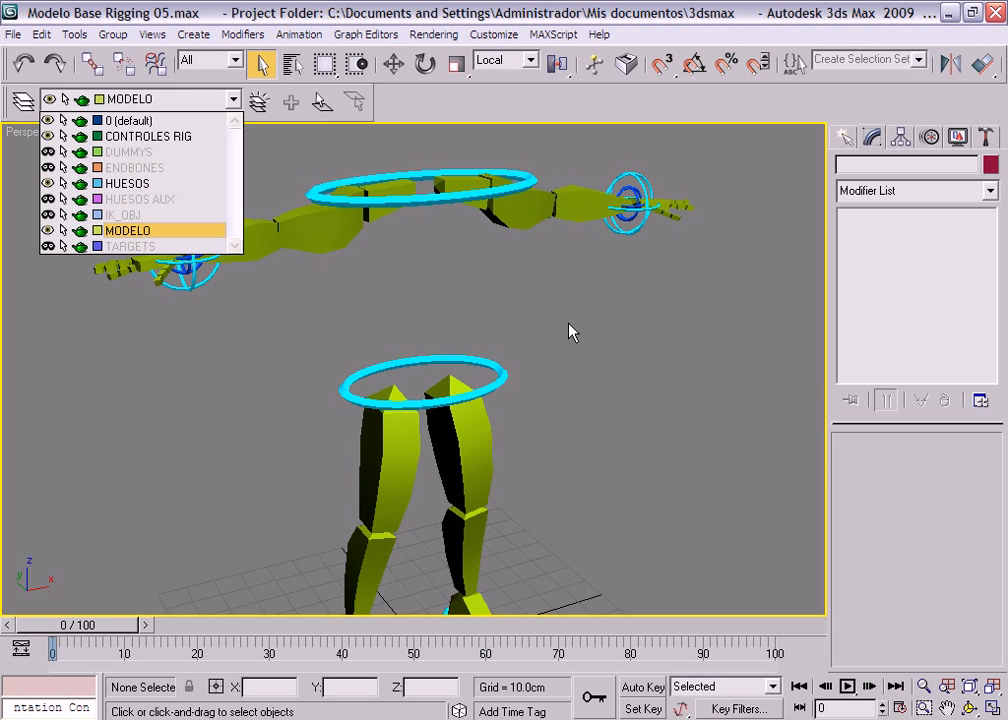
left_click(685, 422)
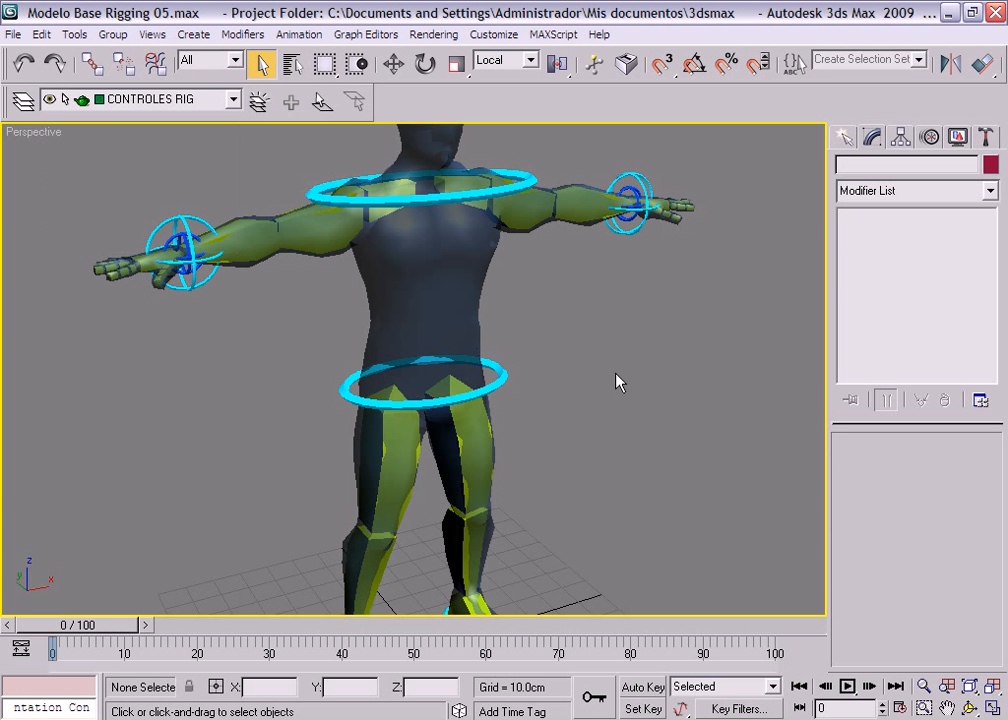
middle_click_drag(556, 367, 558, 330, "alt")
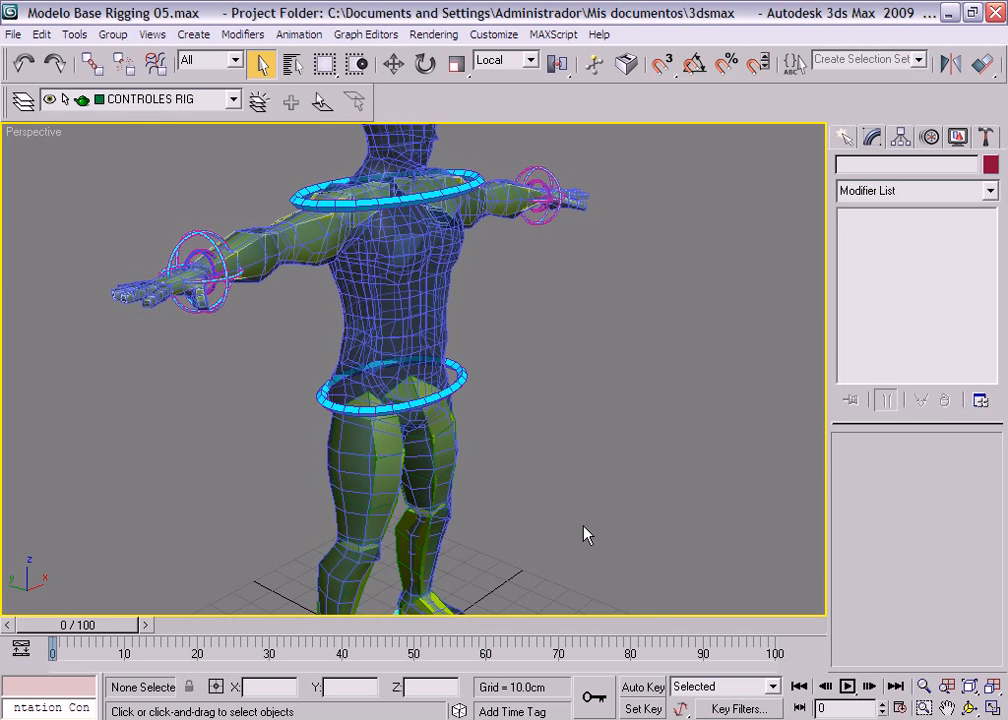
- From the Left view, select all visible objects and freeze them with Show Frozen in Gray turned off
key("l")
middle_click_drag(524, 446, 547, 342)
scroll(558, 427, "up", 3)
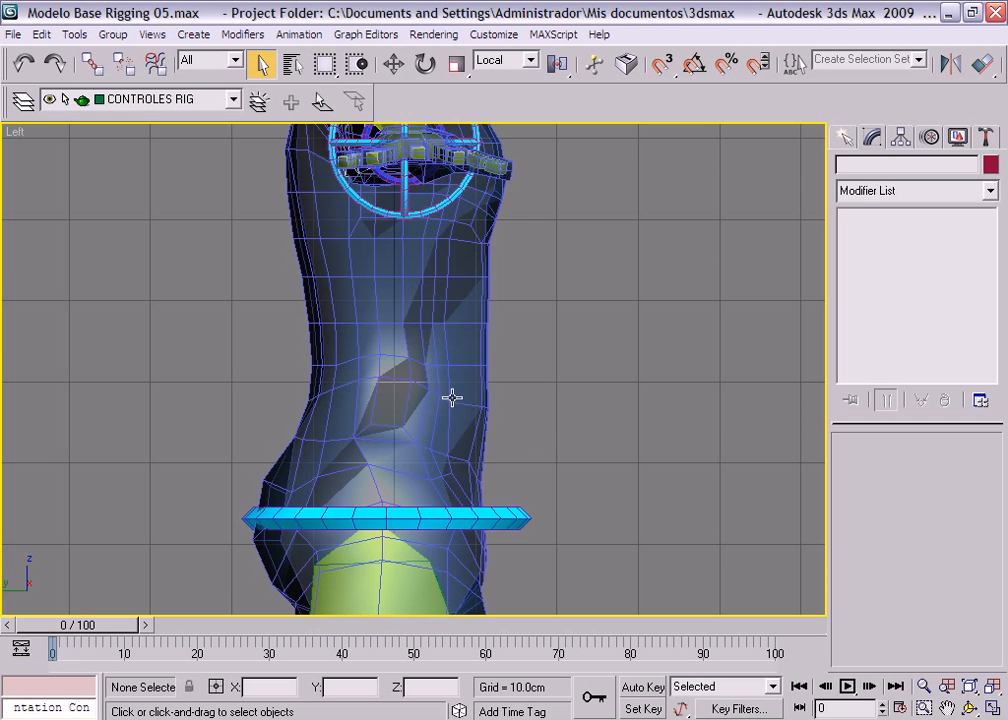
mouse_move(416, 400)
middle_mouse_down()
mouse_move(416, 468)
mouse_move(416, 425)
middle_mouse_up()
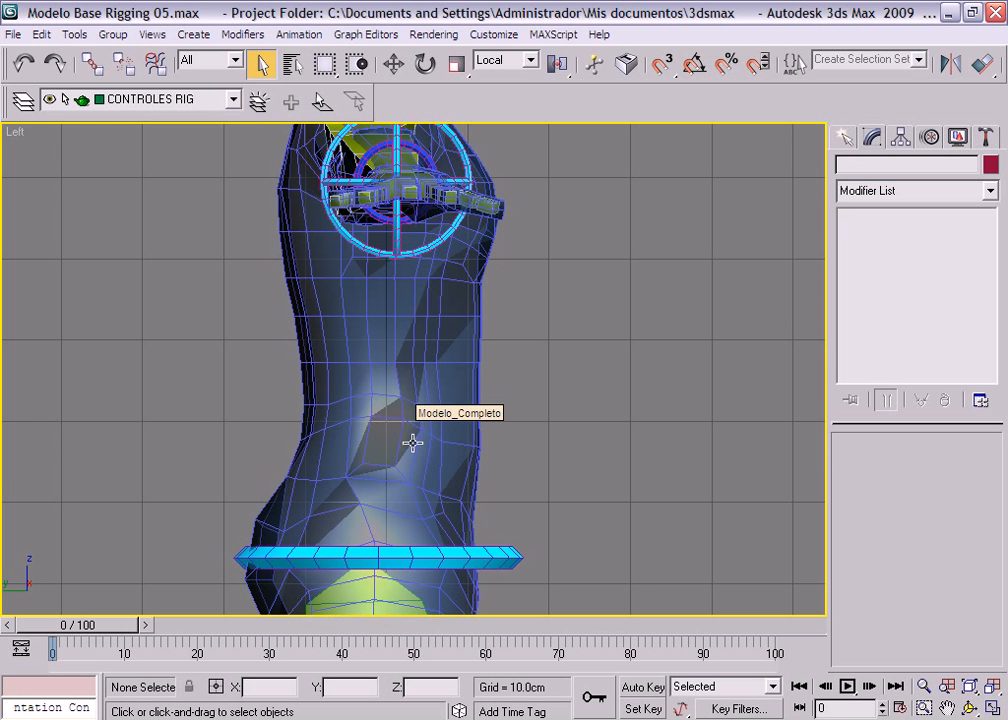
scroll(500, 445, "down", 8)
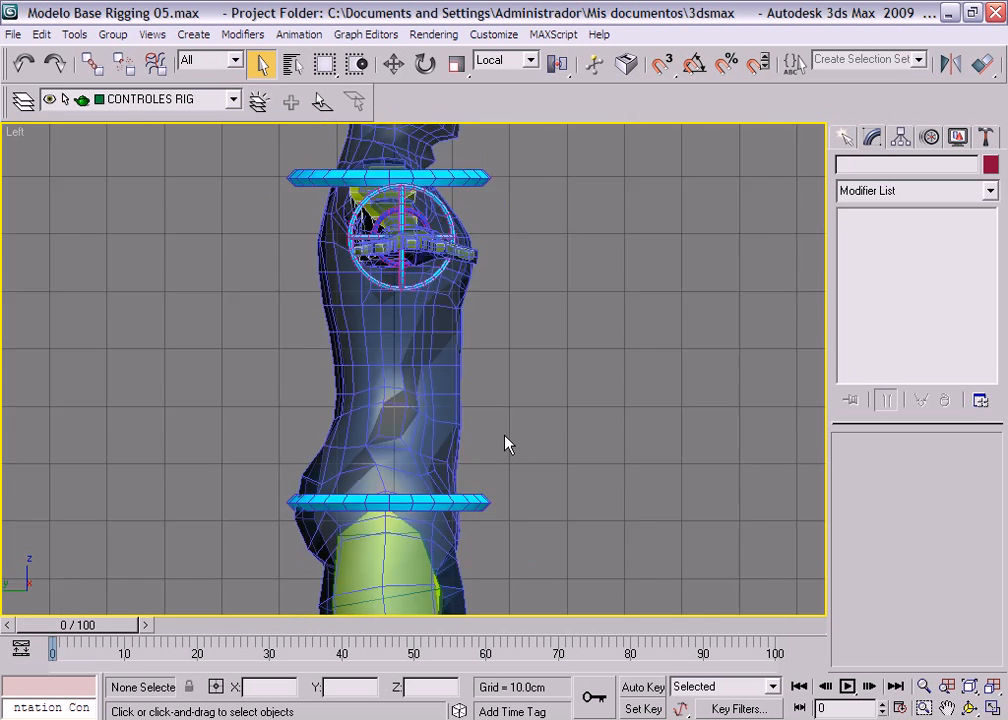
left_click_drag(585, 522, 190, 150)
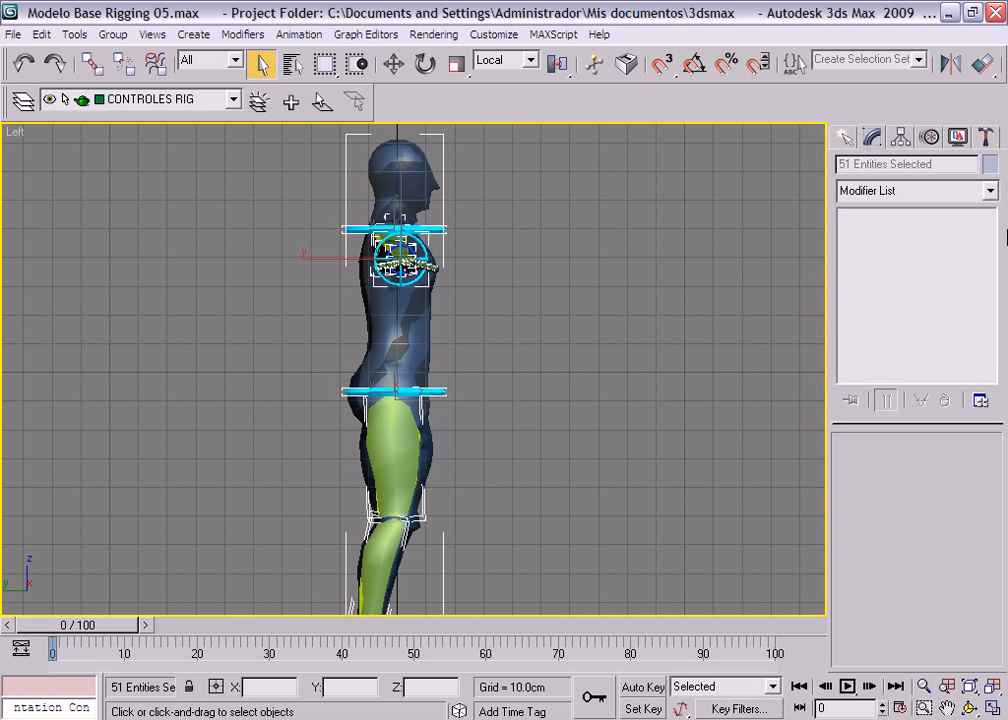
left_click(958, 138)
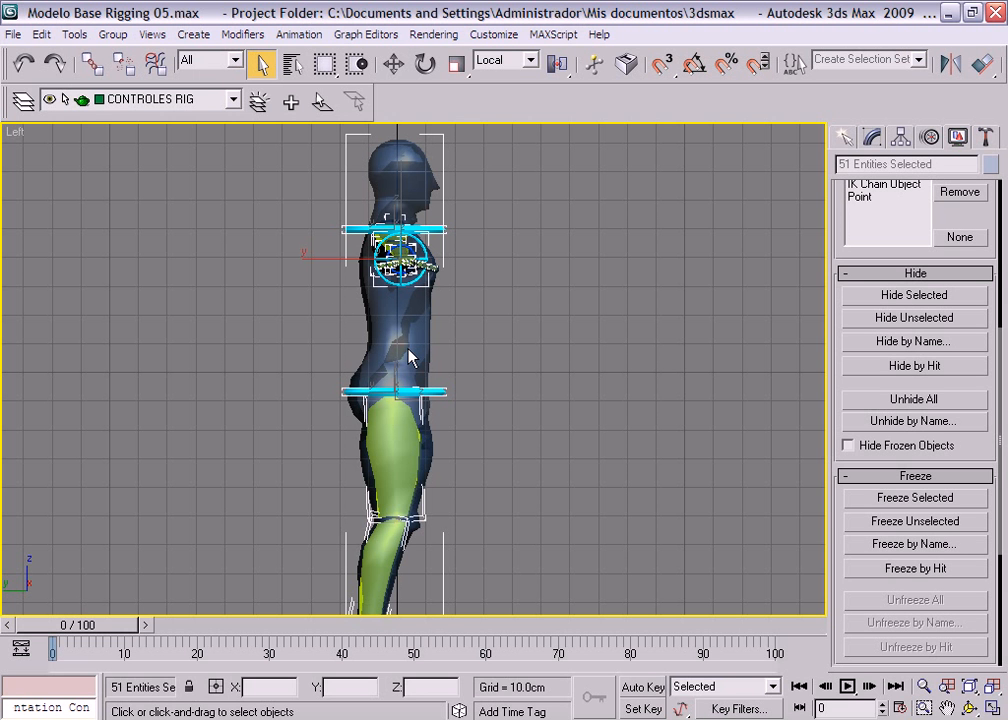
right_click(409, 350)
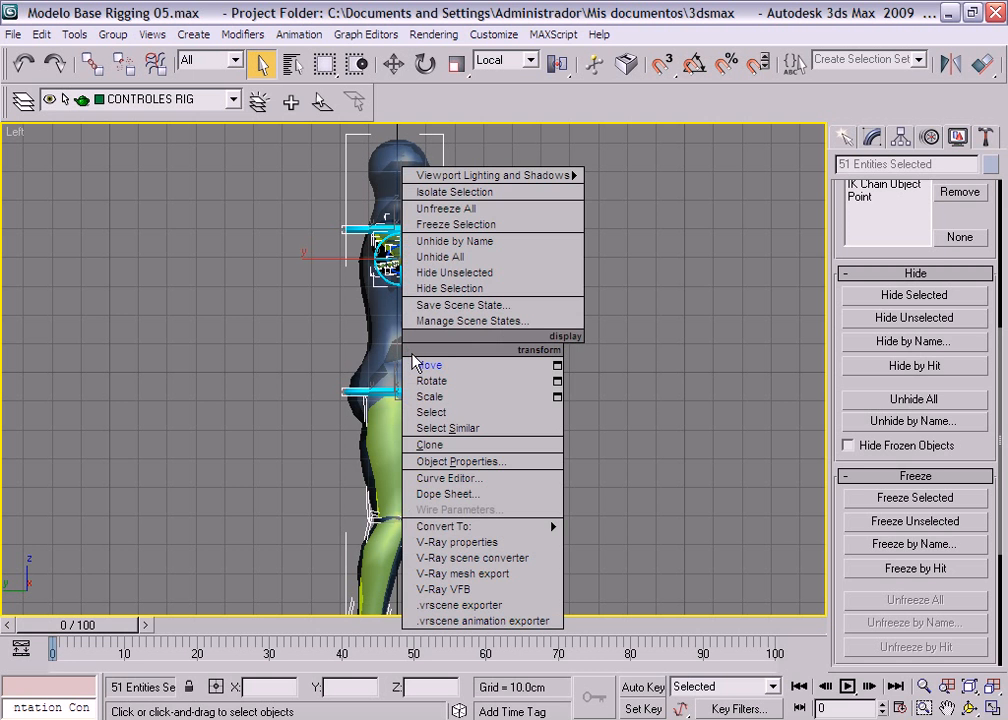
left_click(478, 460)
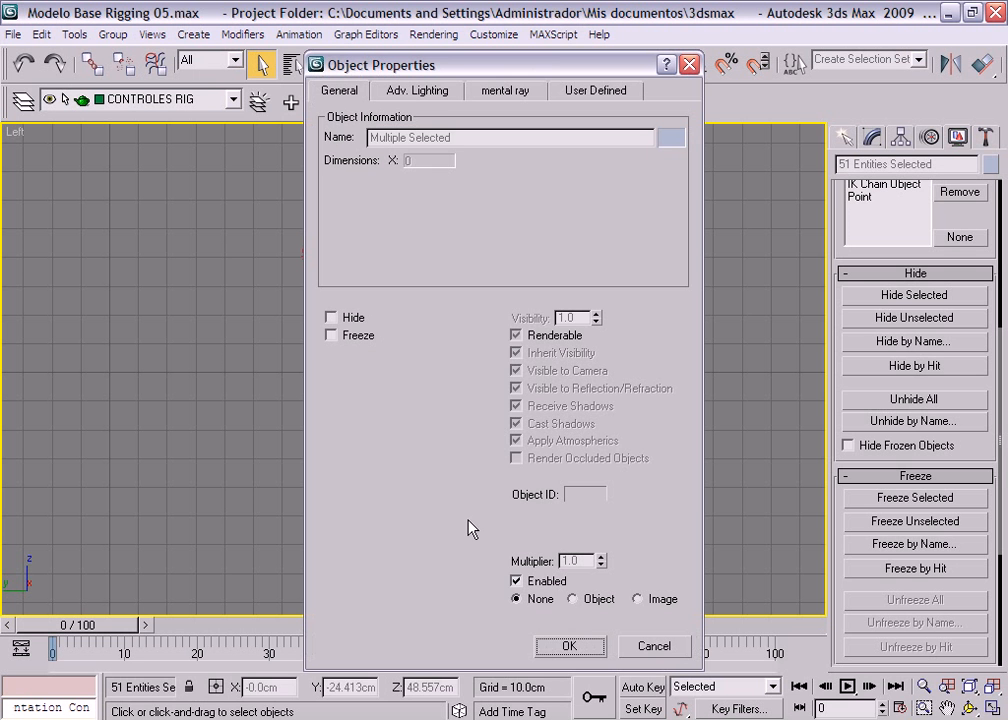
left_click(350, 516)
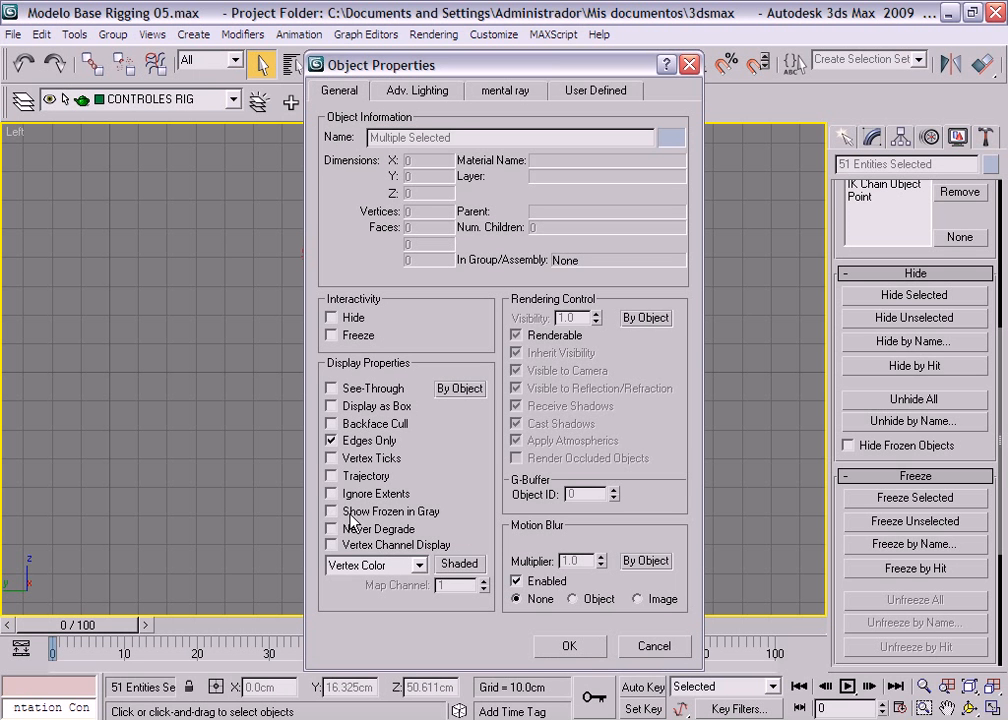
left_click(332, 336)
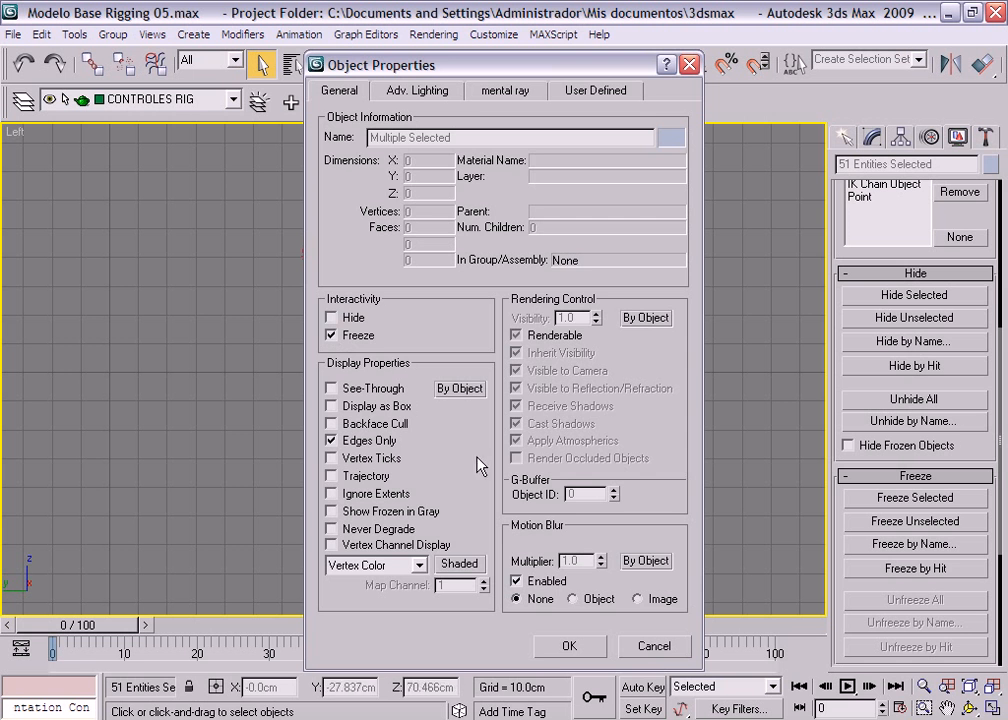
left_click(582, 648)
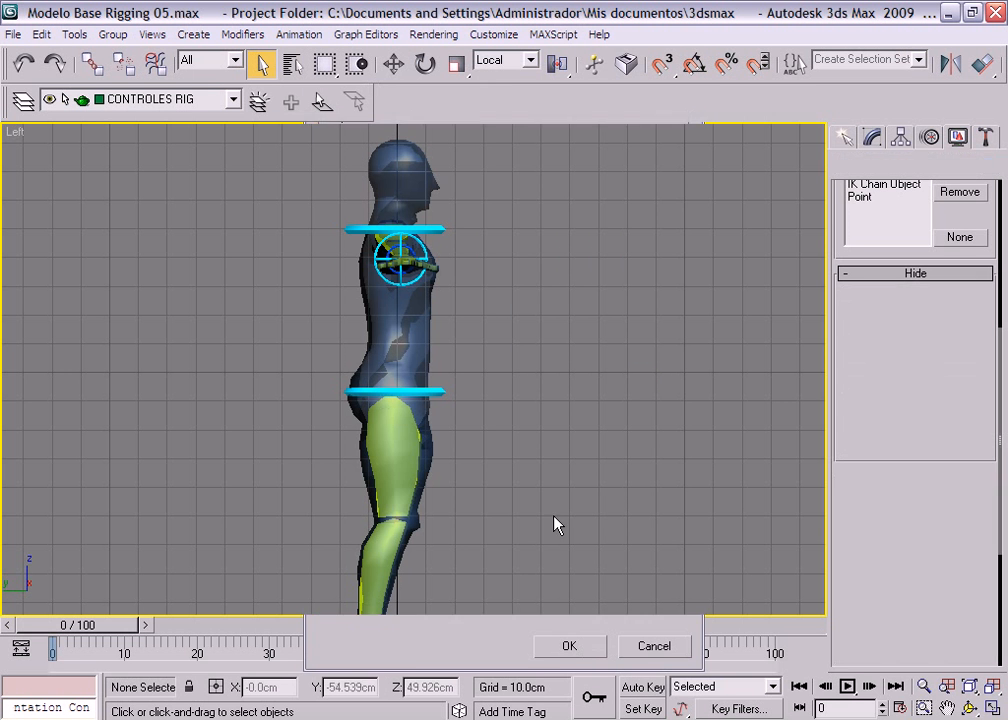
- Bring up the Systems object types for creation and frame the torso from the side, between the hip and shoulder controls
scroll(518, 466, "down", 2)
middle_click_drag(523, 432, 545, 563)
scroll(454, 370, "up", 2)
scroll(549, 493, "up", 3)
mouse_move(528, 378)
middle_mouse_down()
mouse_move(520, 326)
mouse_move(533, 359)
mouse_move(517, 376)
middle_mouse_up()
scroll(529, 371, "up", 2)
scroll(526, 364, "down", 2)
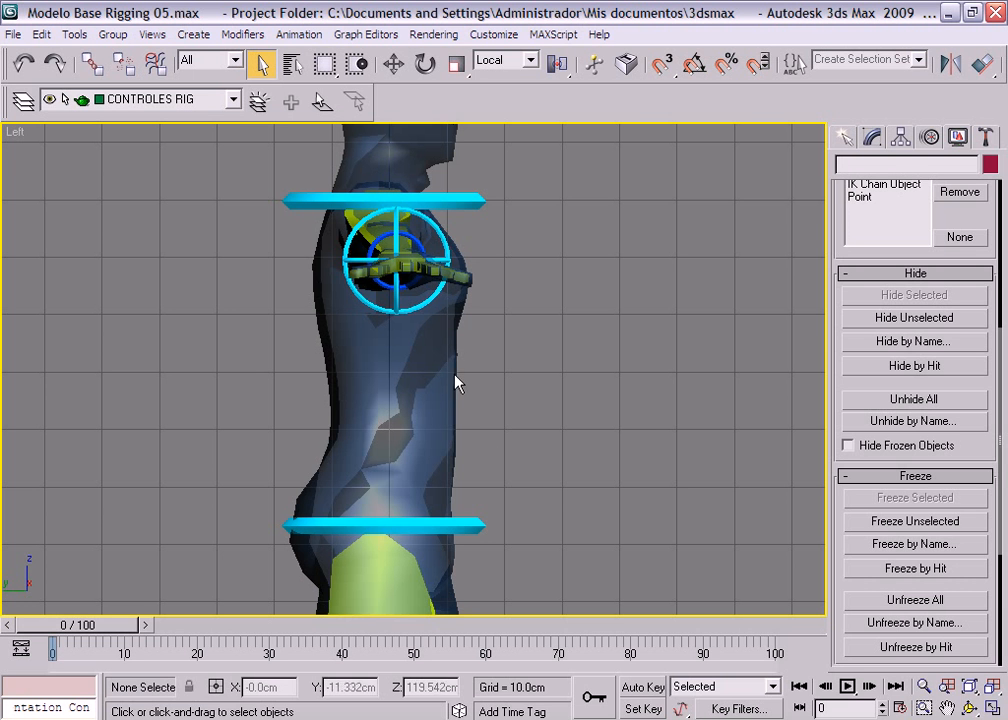
left_click(843, 138)
left_click(996, 170)
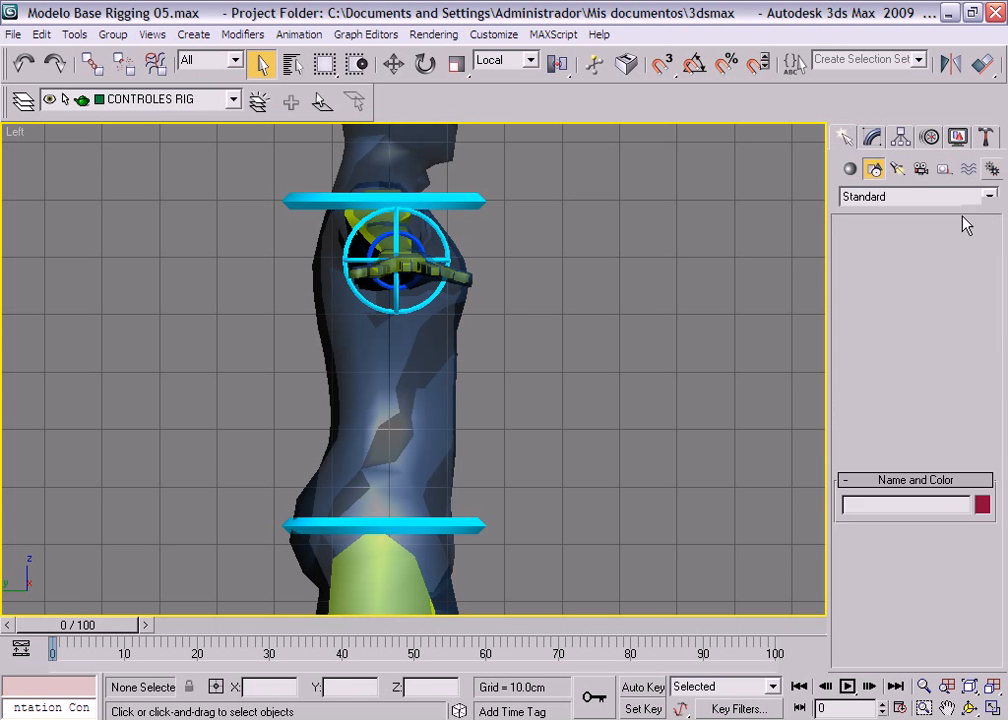
middle_click_drag(567, 382, 566, 405)
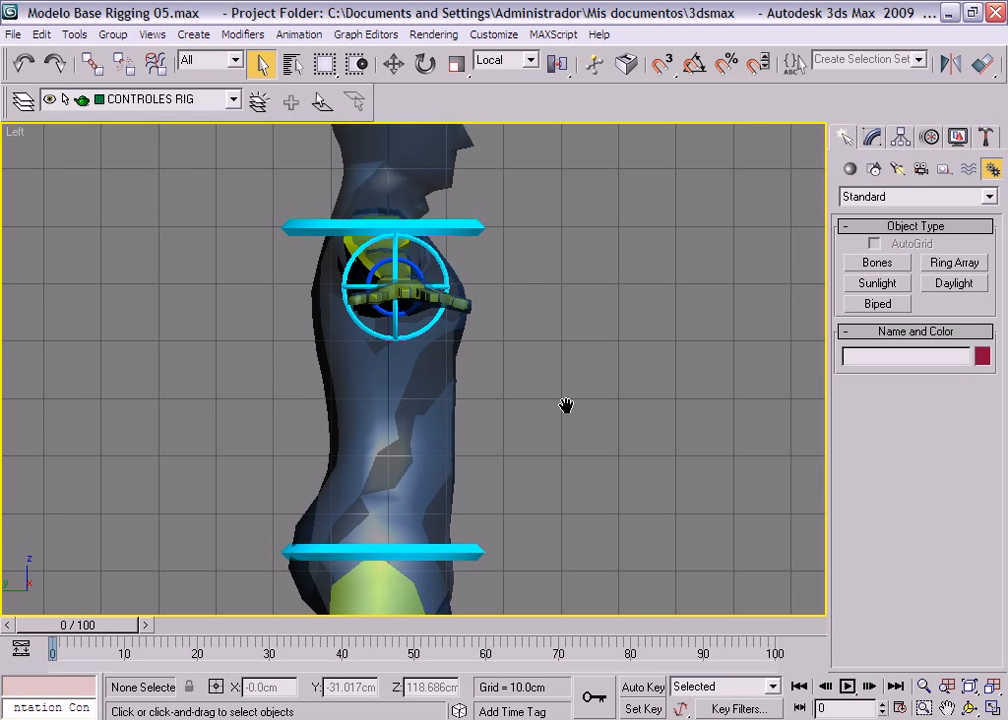
middle_click_drag(398, 477, 411, 454)
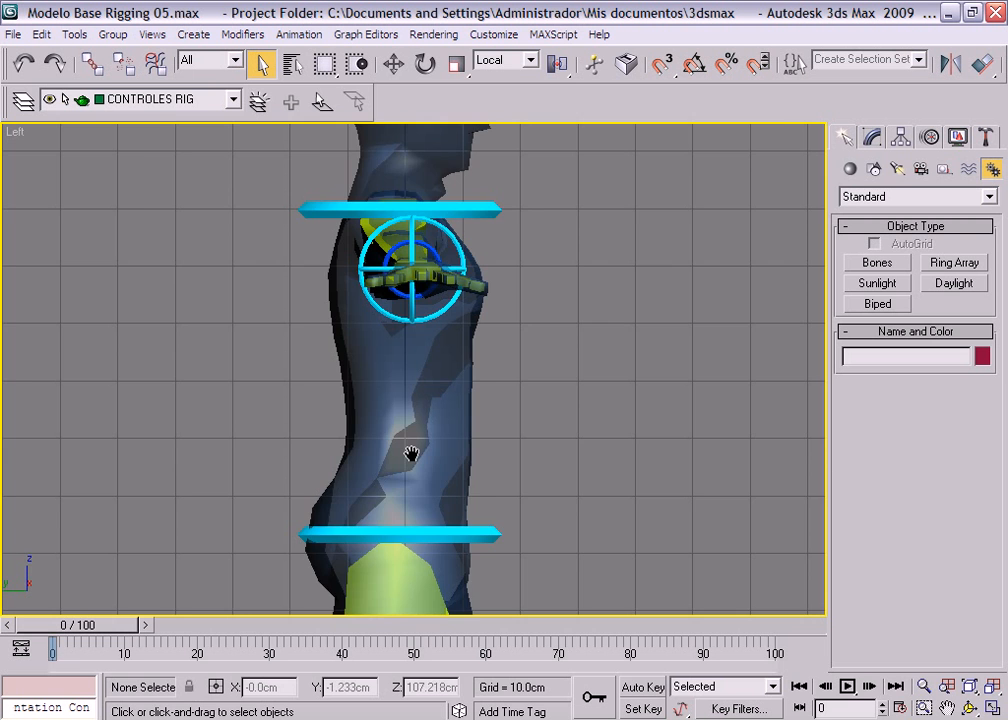
scroll(411, 456, "up", 2)
scroll(410, 457, "down", 2)
scroll(410, 456, "up", 2)
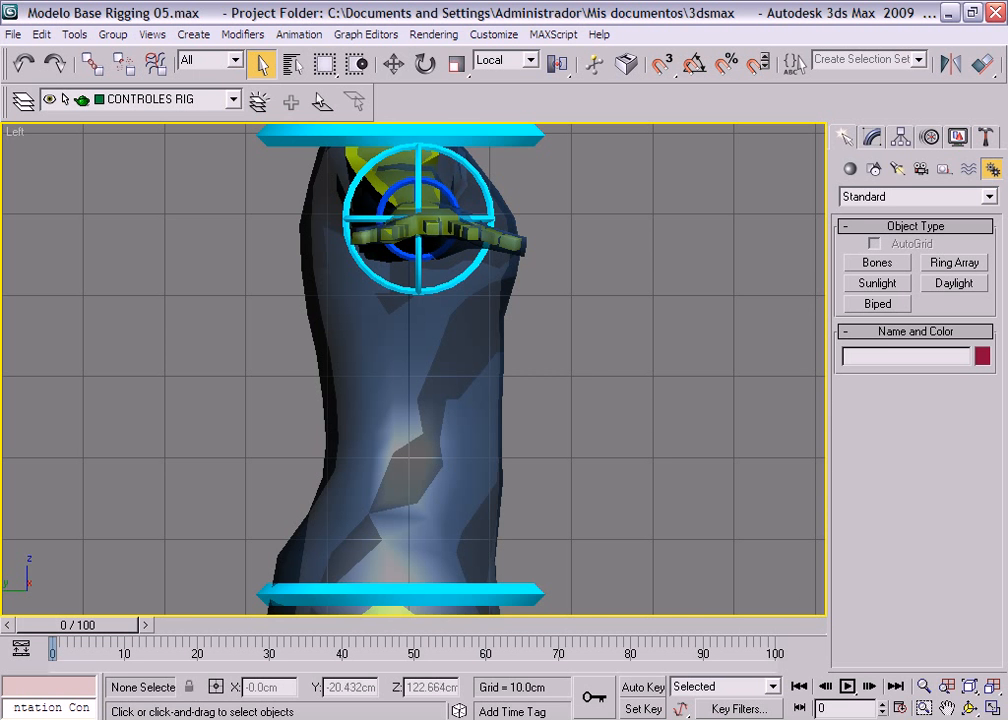
middle_click_drag(576, 352, 606, 378, "ctrl+alt")
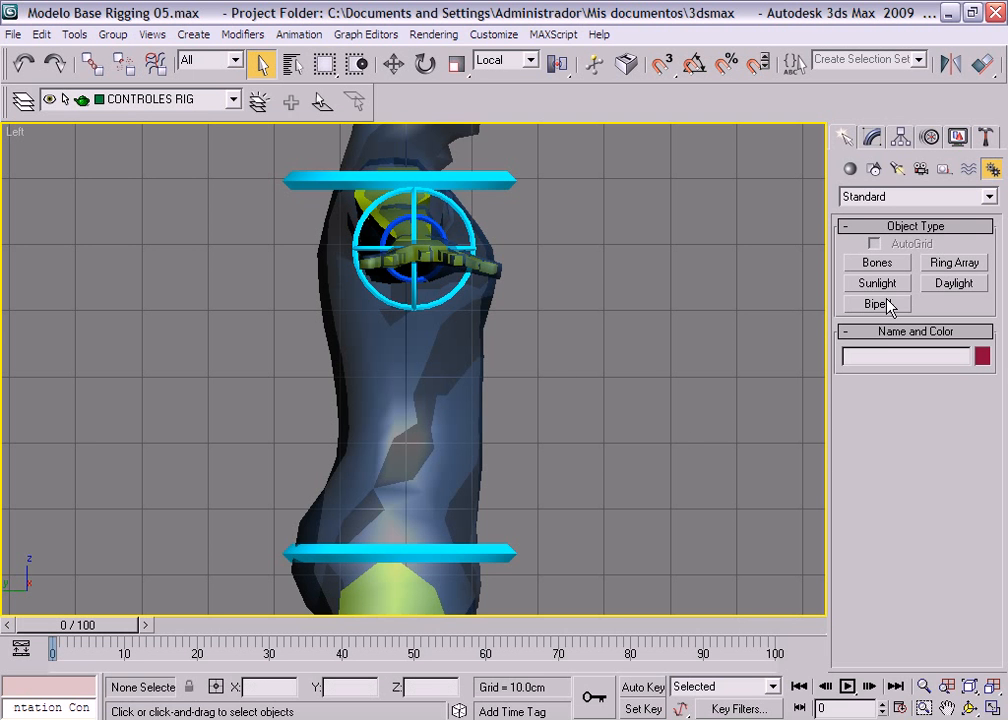
- Draw a chain of six bones along the back, from the pelvis up to the base of the neck, and finish it with an end bone
left_click(877, 263)
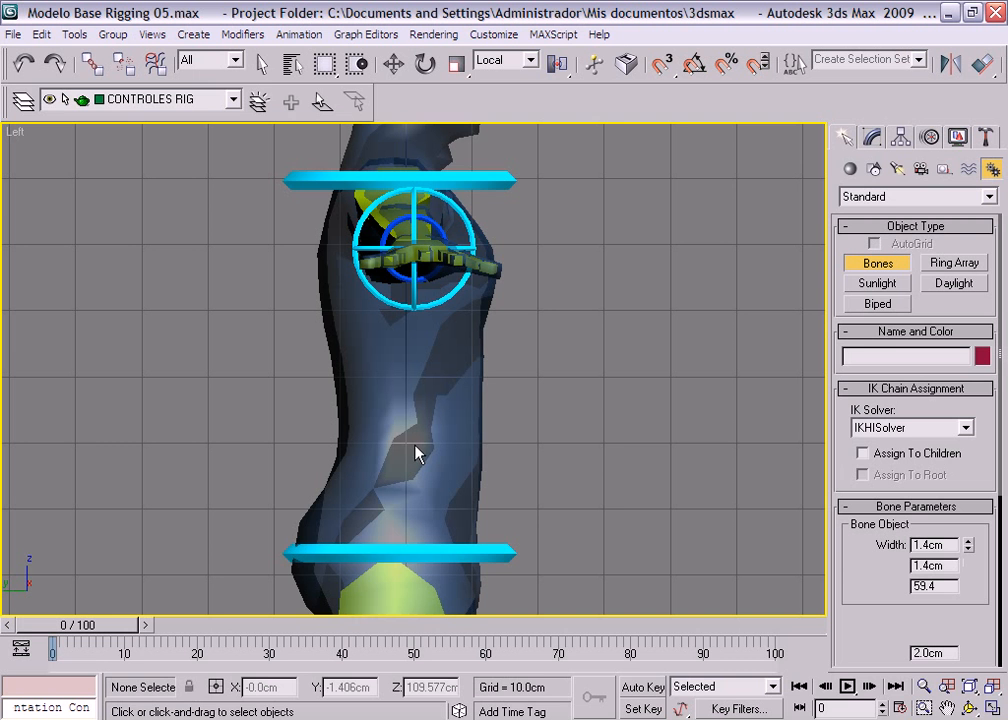
left_click(356, 530)
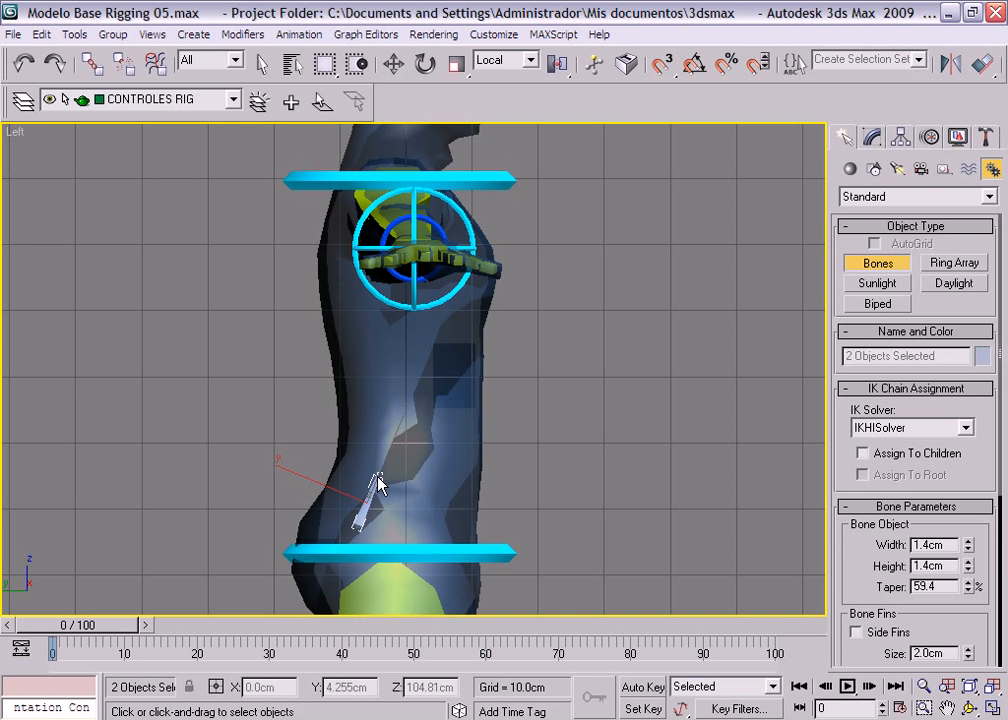
left_click(377, 482)
left_click(376, 418)
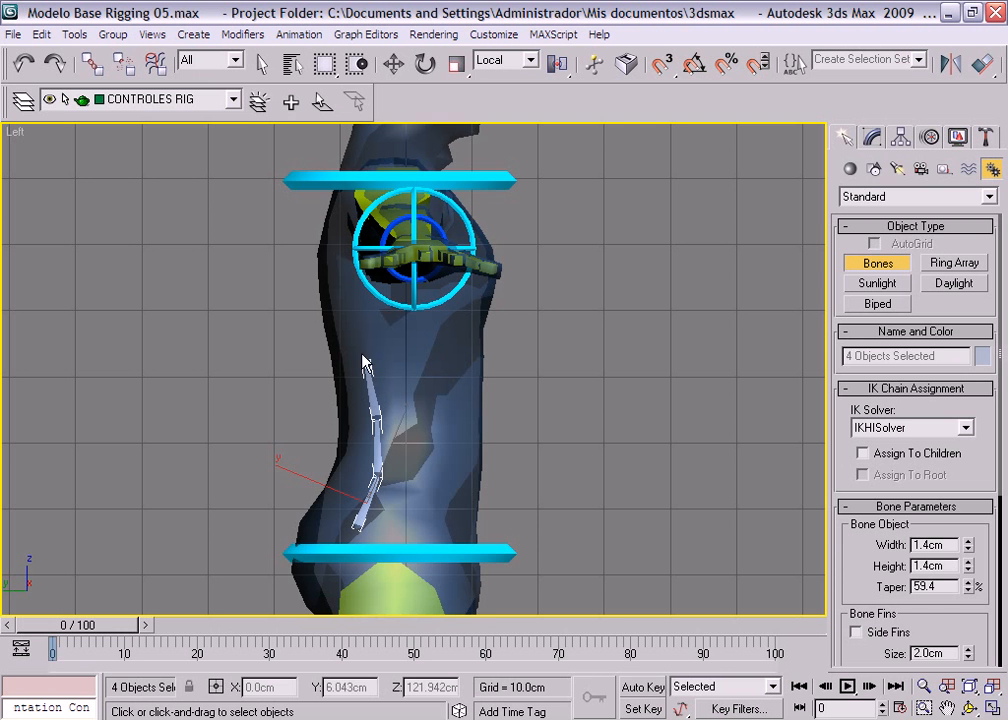
left_click(366, 364)
left_click(350, 310)
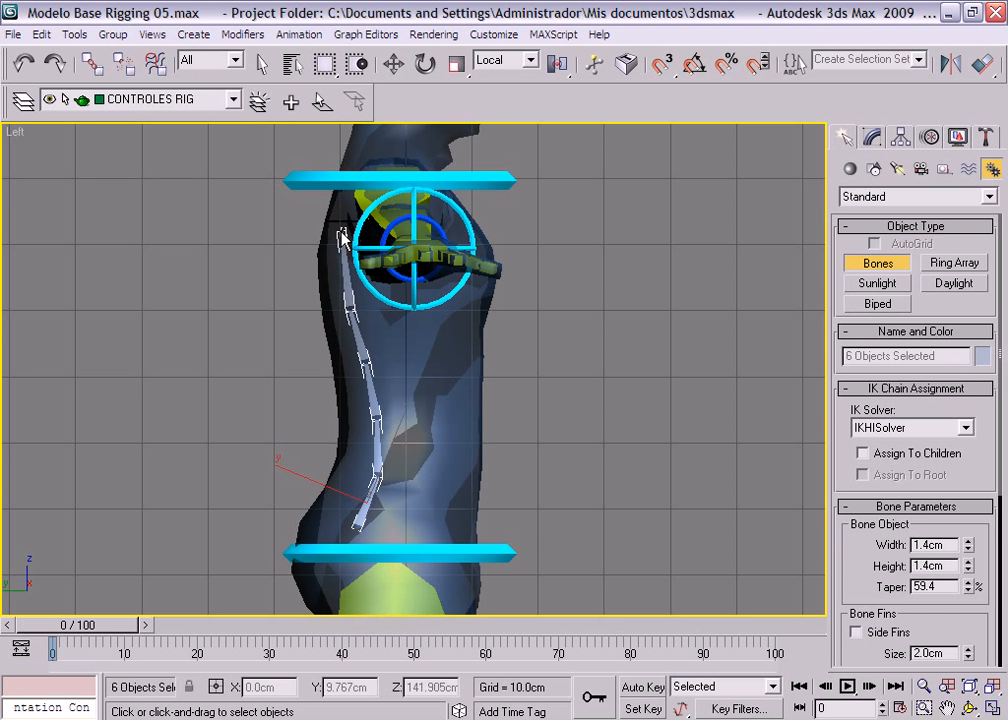
left_click(341, 237)
left_click(370, 166)
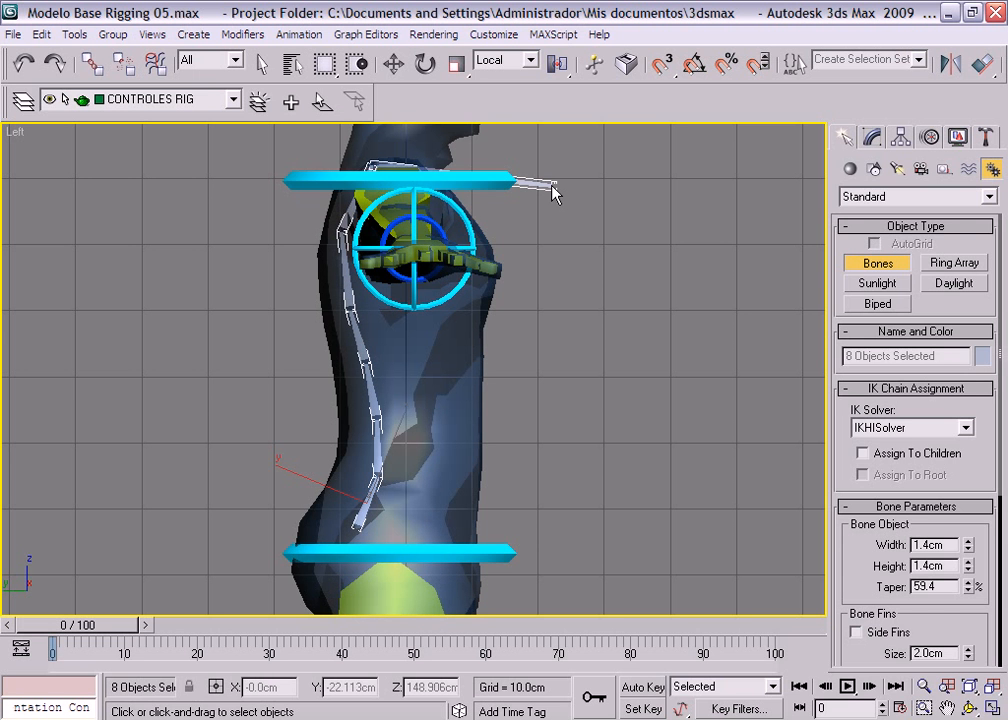
right_click(555, 193)
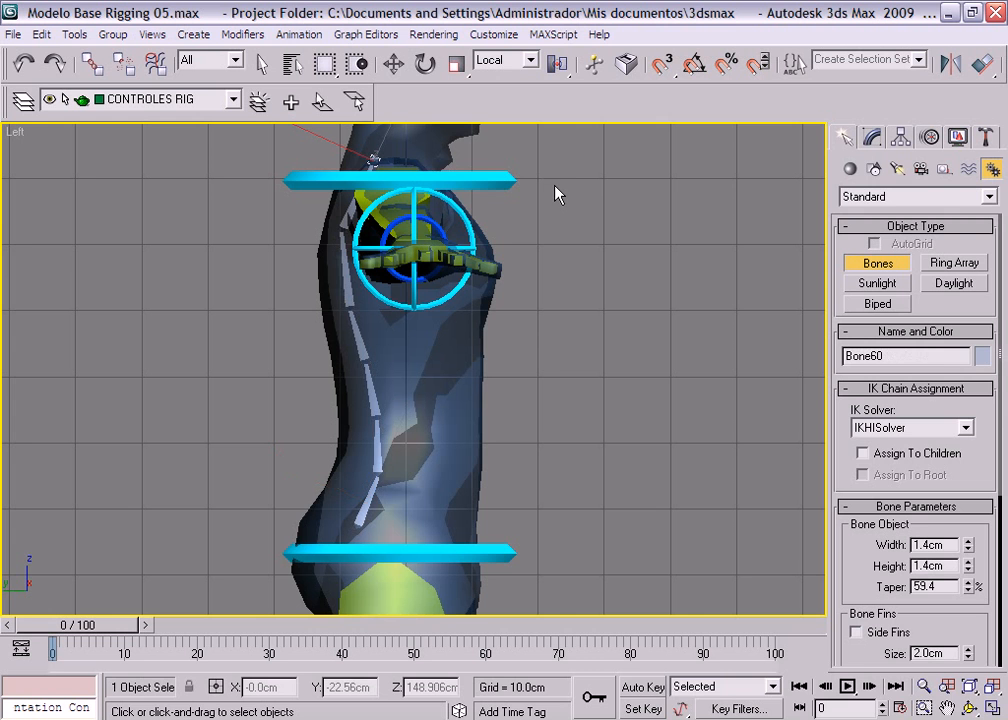
right_click(370, 497)
- Try rotating the long upper-back bone of the spine chain about 31 degrees around its local X axis
left_click(365, 508)
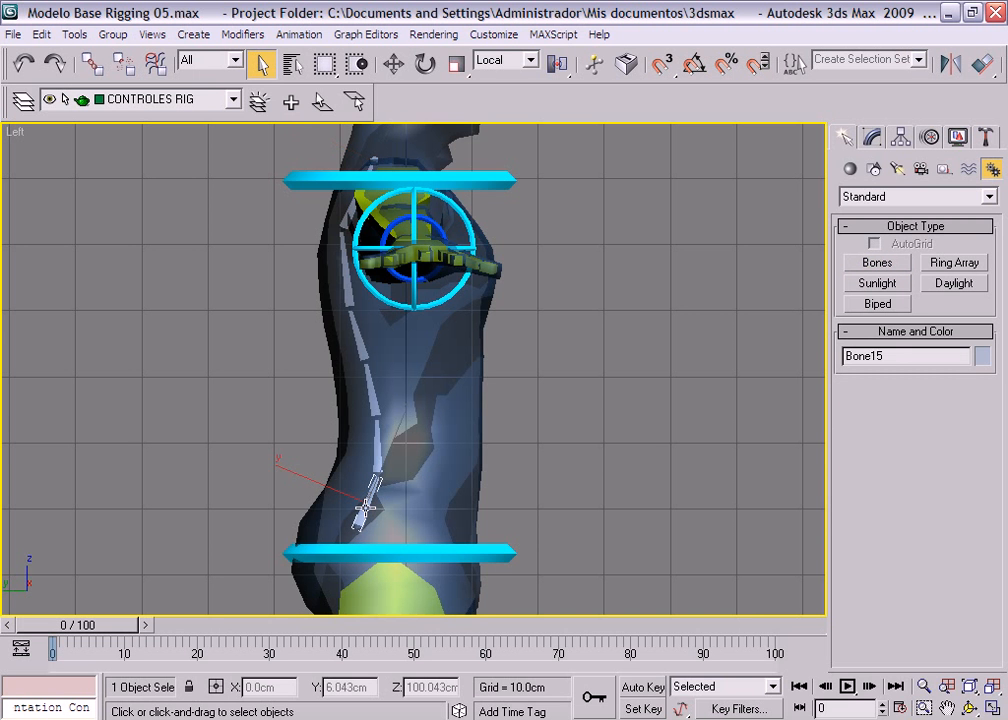
left_click(350, 258)
middle_click_drag(448, 365, 466, 426)
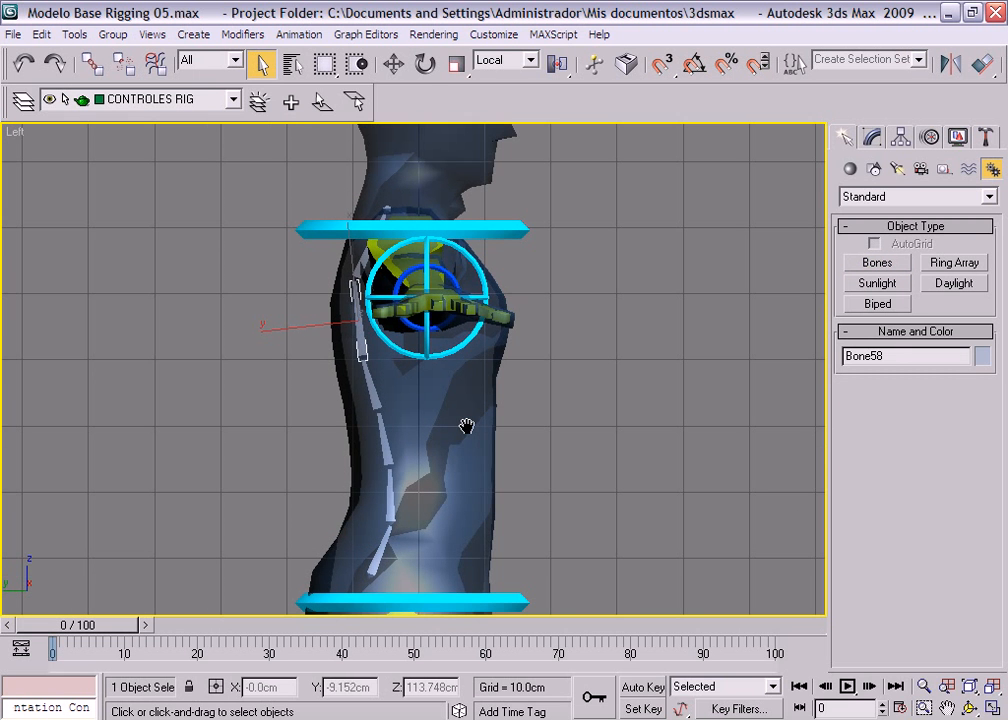
left_click(425, 63)
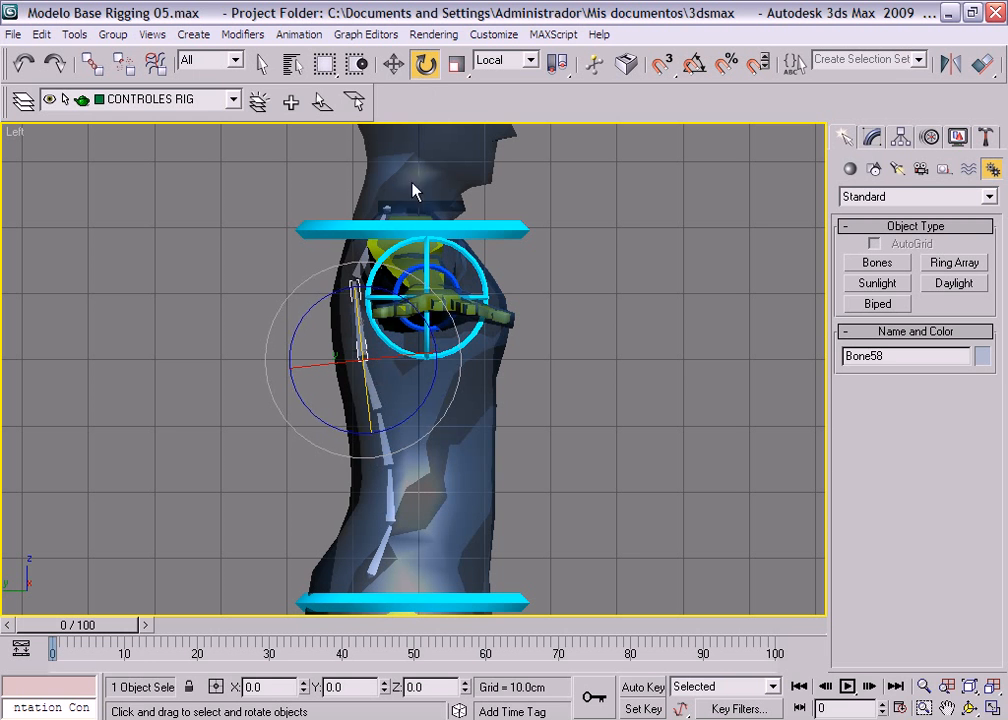
left_click_drag(398, 356, 456, 339)
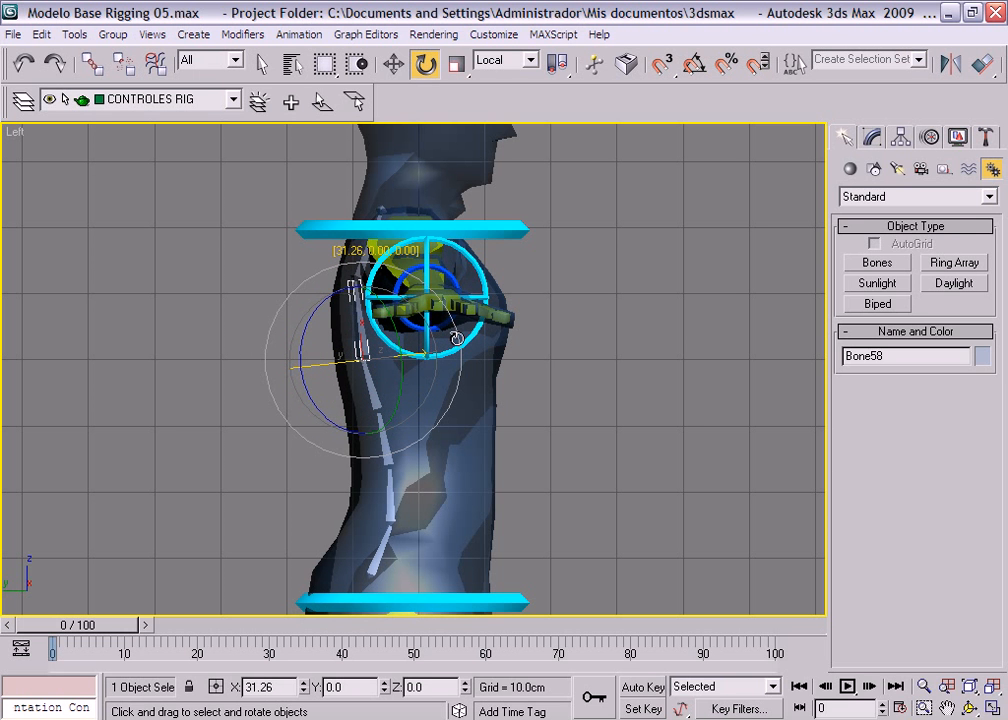
middle_click_drag(480, 362, 462, 292)
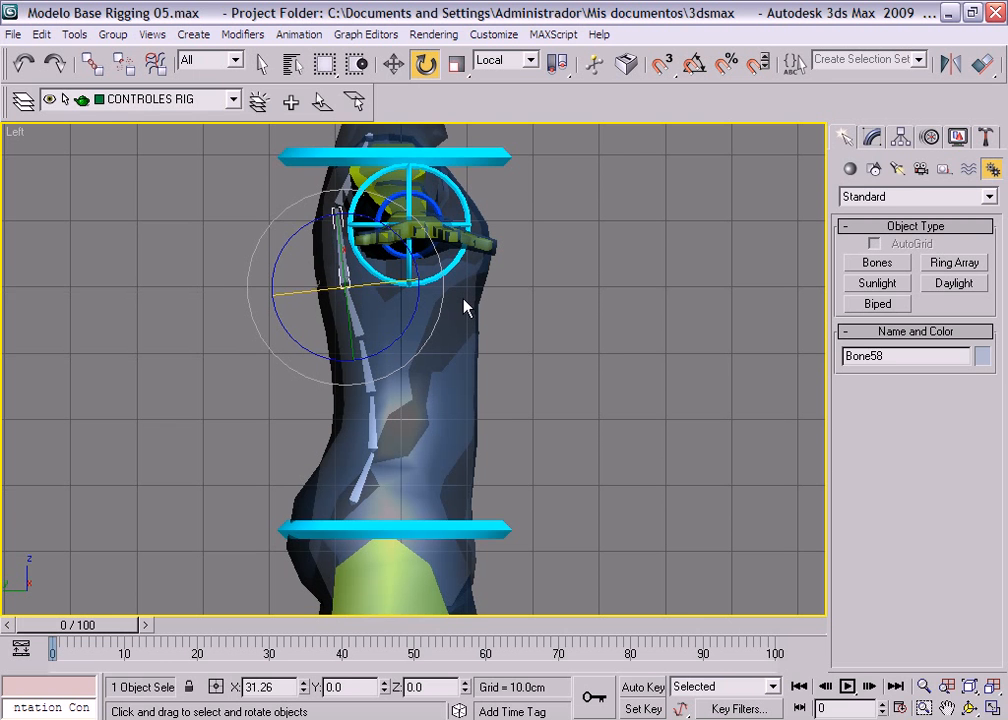
- Select the whole spine chain from its root bone at the pelvis and delete it
left_click(534, 410)
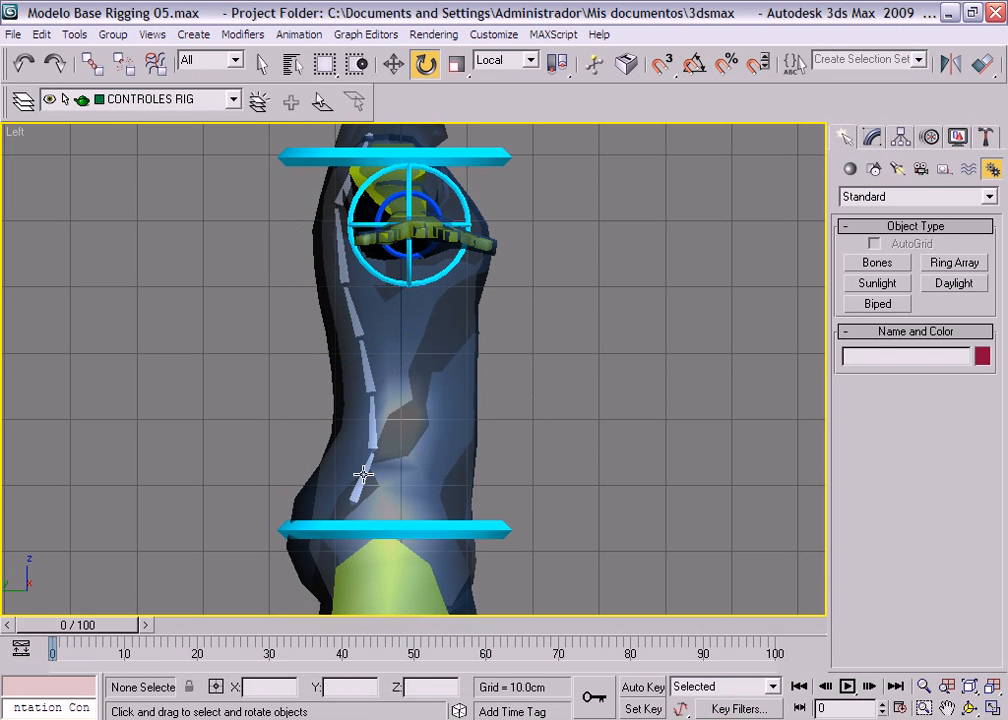
left_click(360, 488)
middle_click_drag(484, 468, 499, 489)
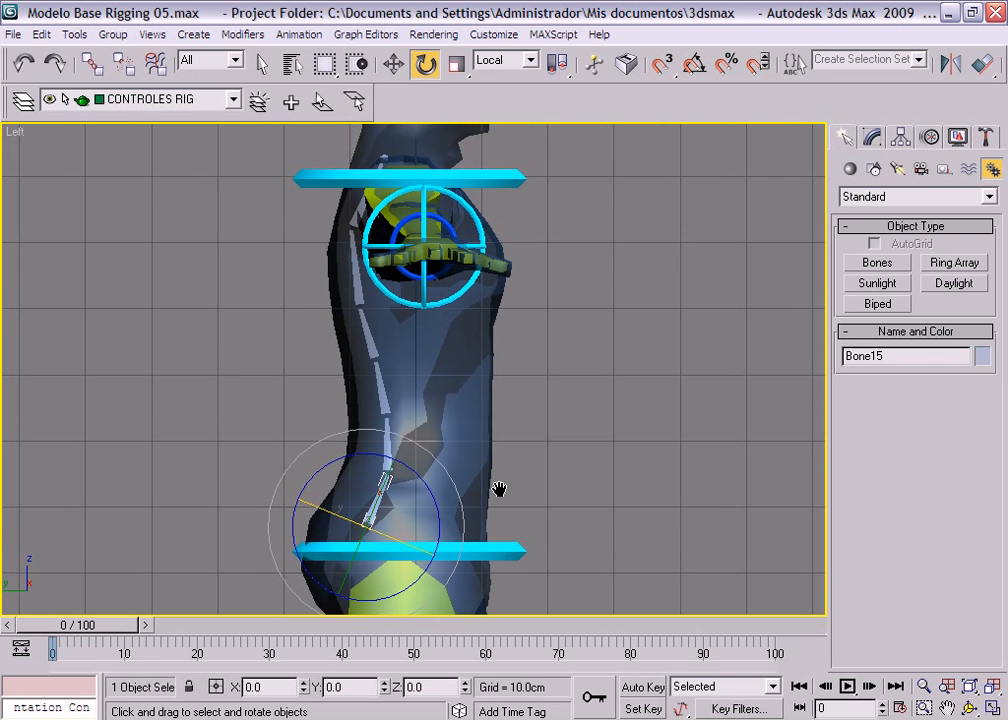
double_click(377, 506)
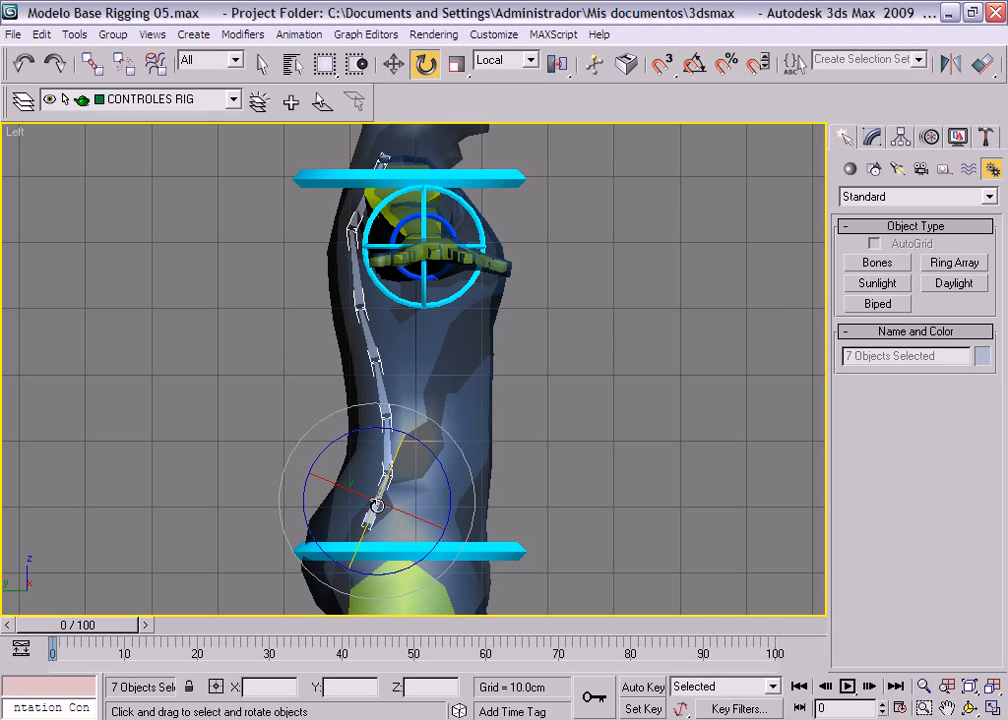
key("Delete")
middle_click_drag(587, 425, 581, 431)
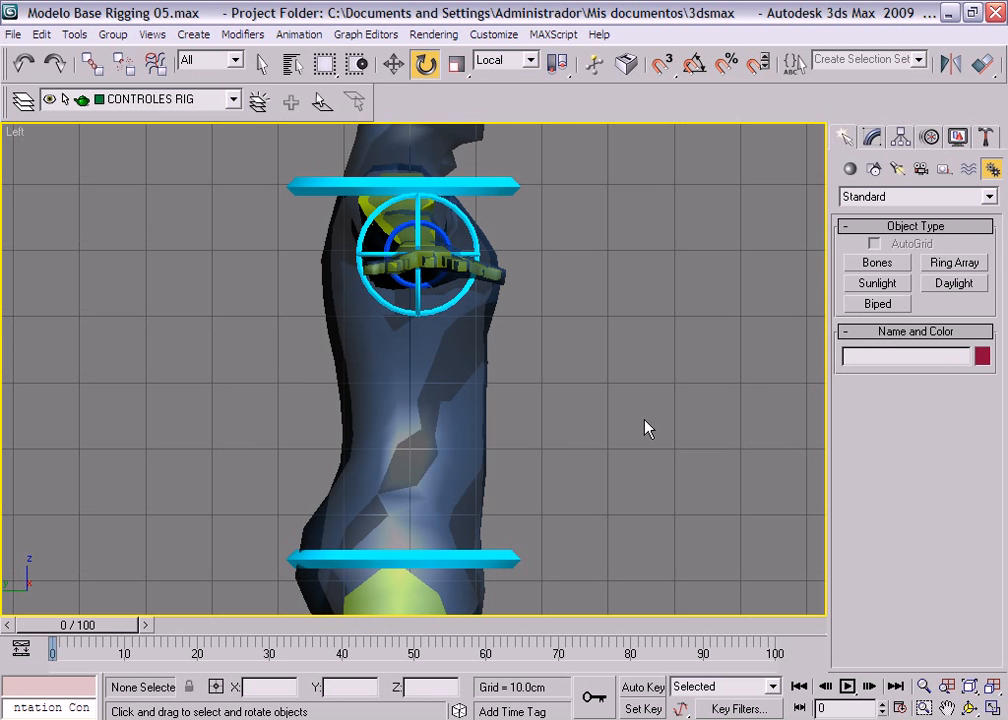
- Start the Bones tool and set both the width and the height of new bones to 5 cm
left_click(877, 263)
middle_click_drag(607, 500, 601, 495)
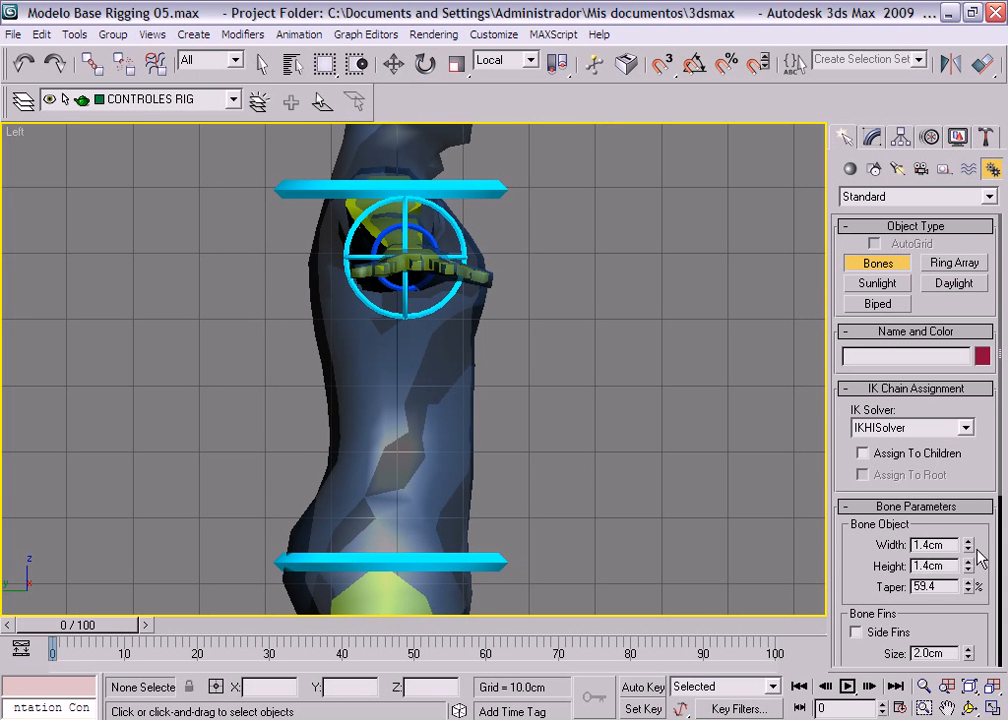
left_click_drag(949, 546, 834, 547)
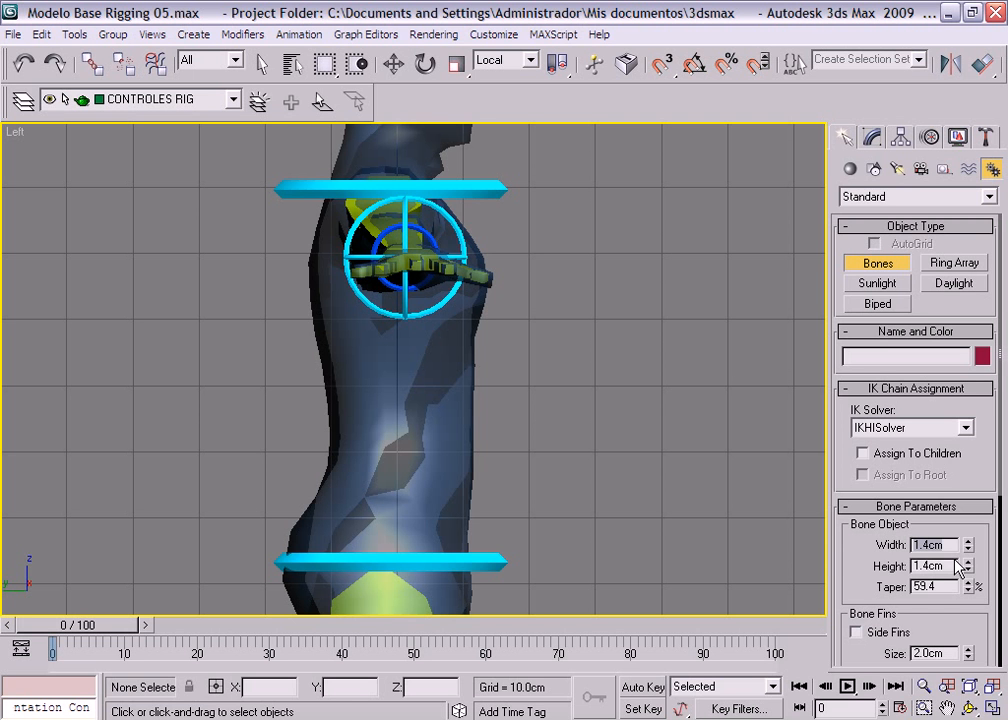
type("5")
key("Tab")
type("5")
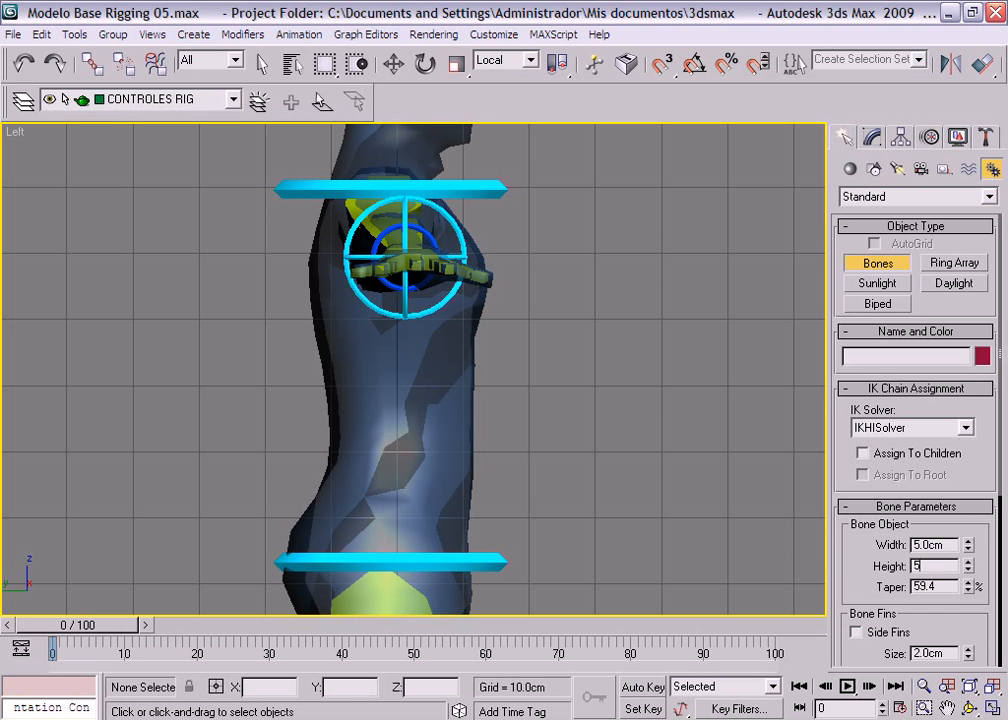
key("Return")
- Draw a chain of five bones up the torso from the pelvis to the neck, with a long chest bone, and finish it with an end bone
middle_click_drag(407, 544, 346, 601)
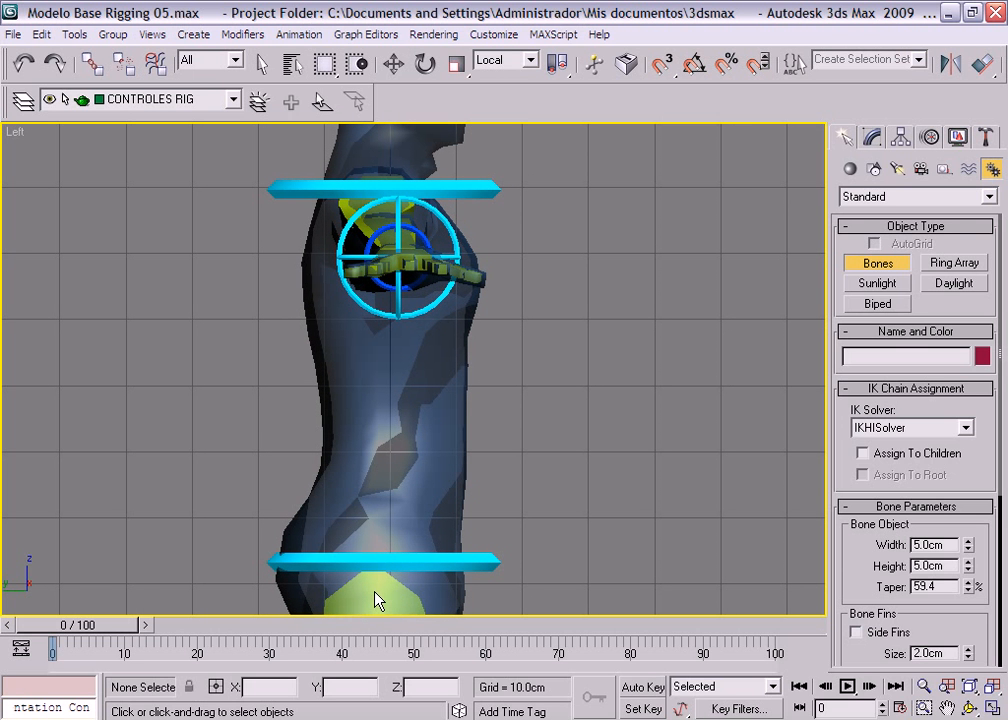
left_click(380, 528)
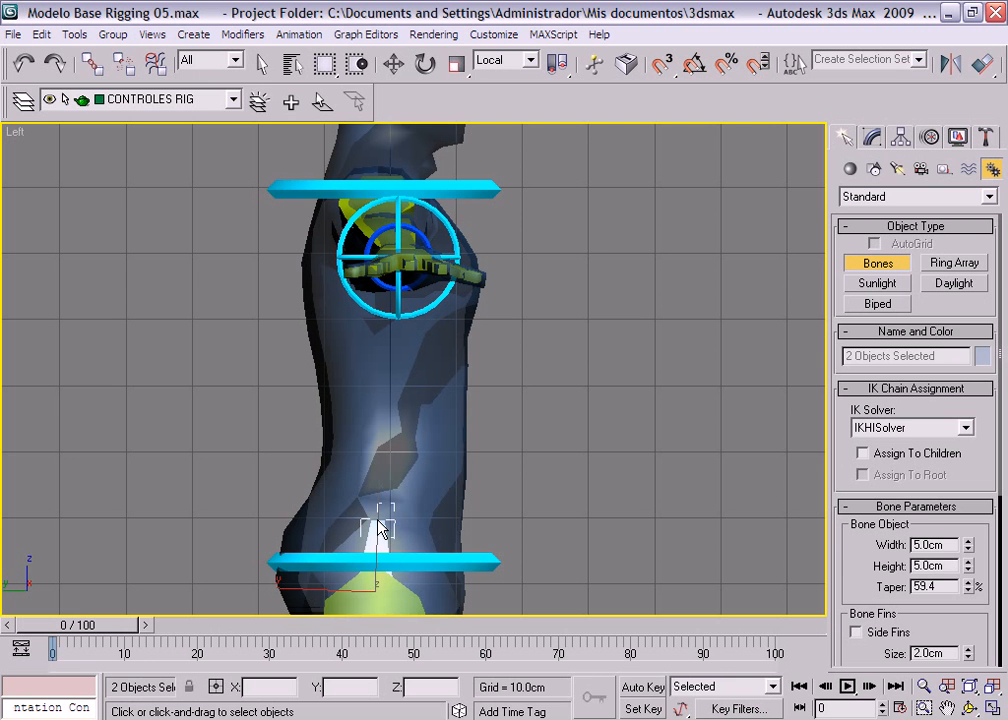
left_click(382, 480, "ctrl")
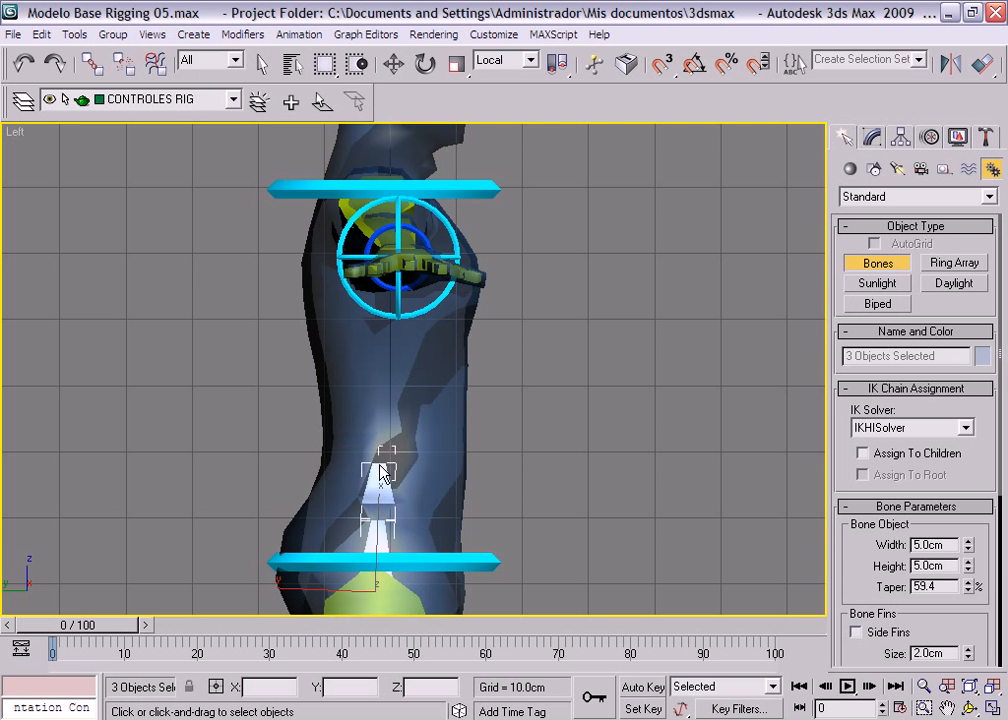
left_click(383, 420, "ctrl")
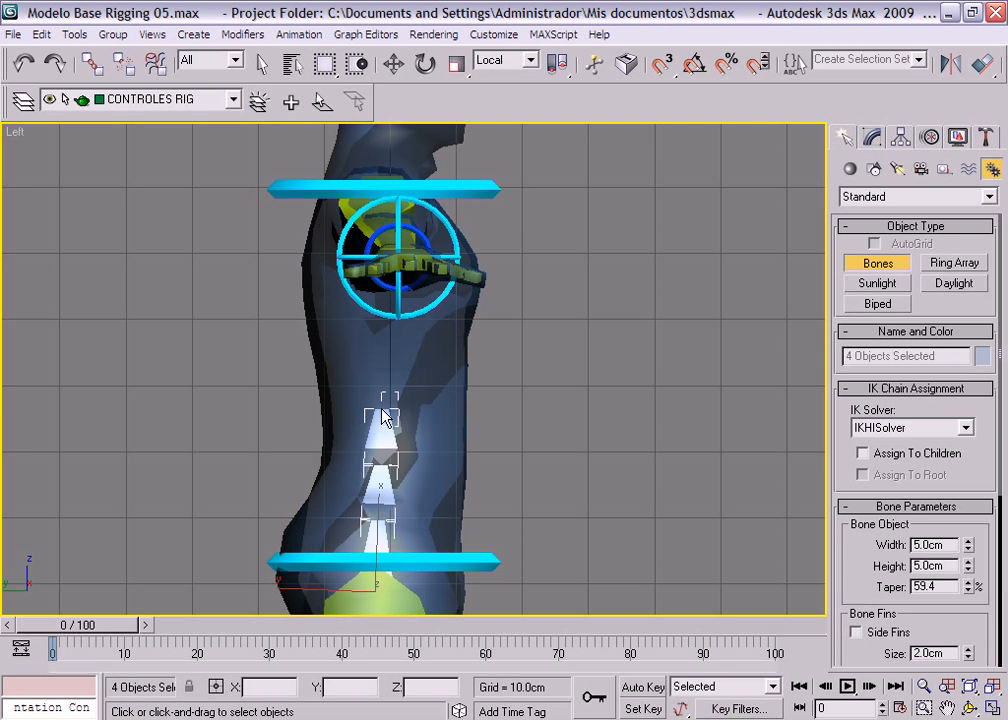
left_click(385, 376, "ctrl")
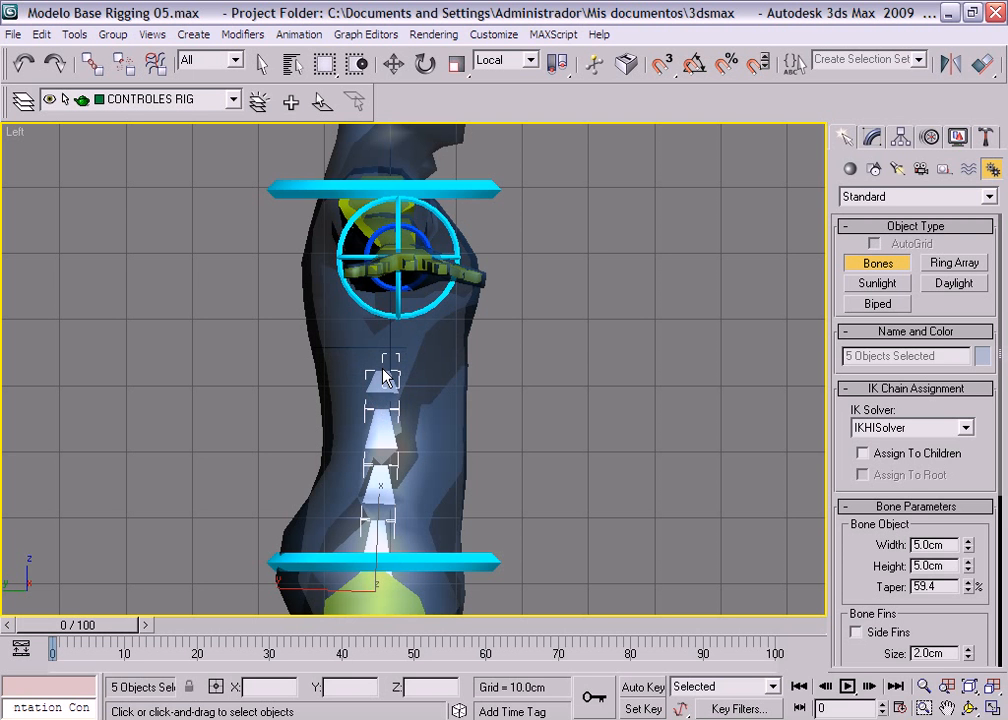
left_click(377, 362, "ctrl")
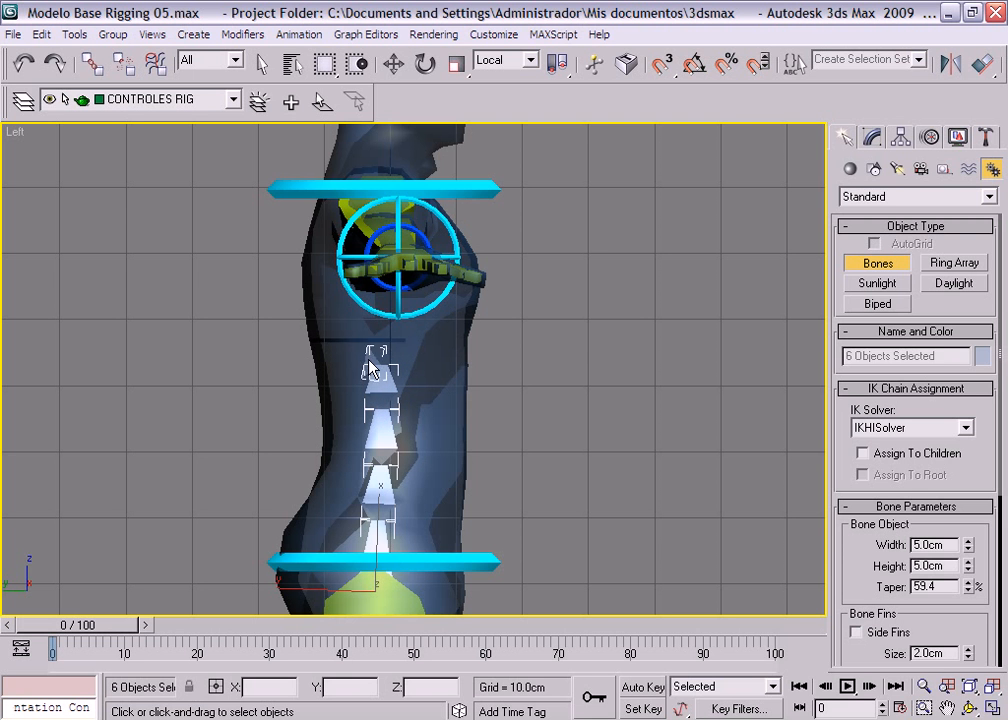
left_click(373, 331, "ctrl")
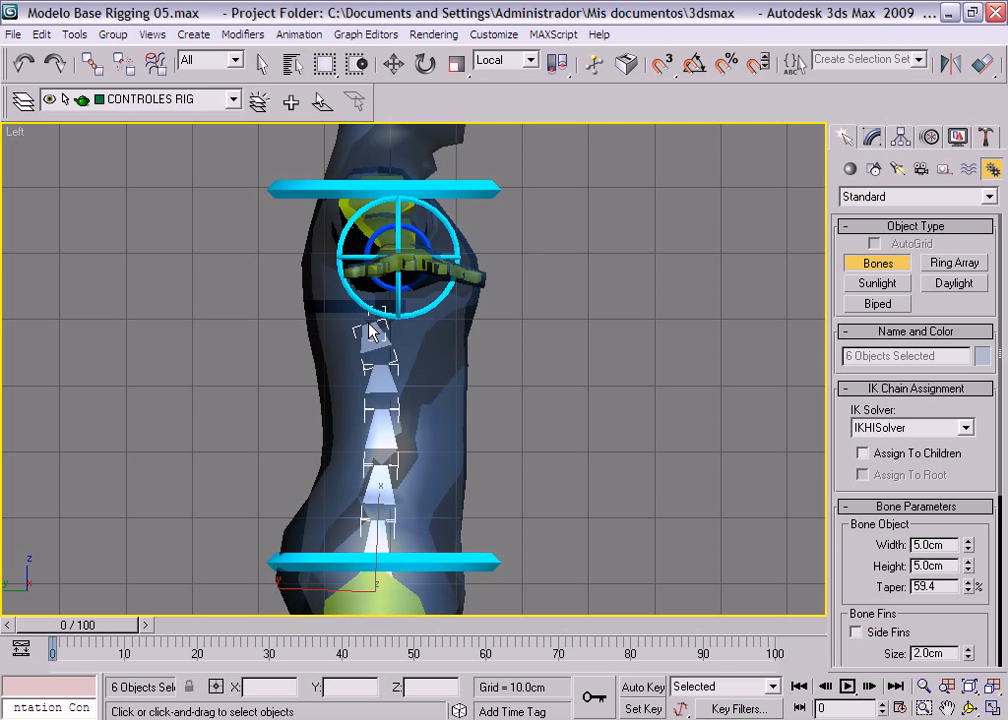
left_click(387, 163)
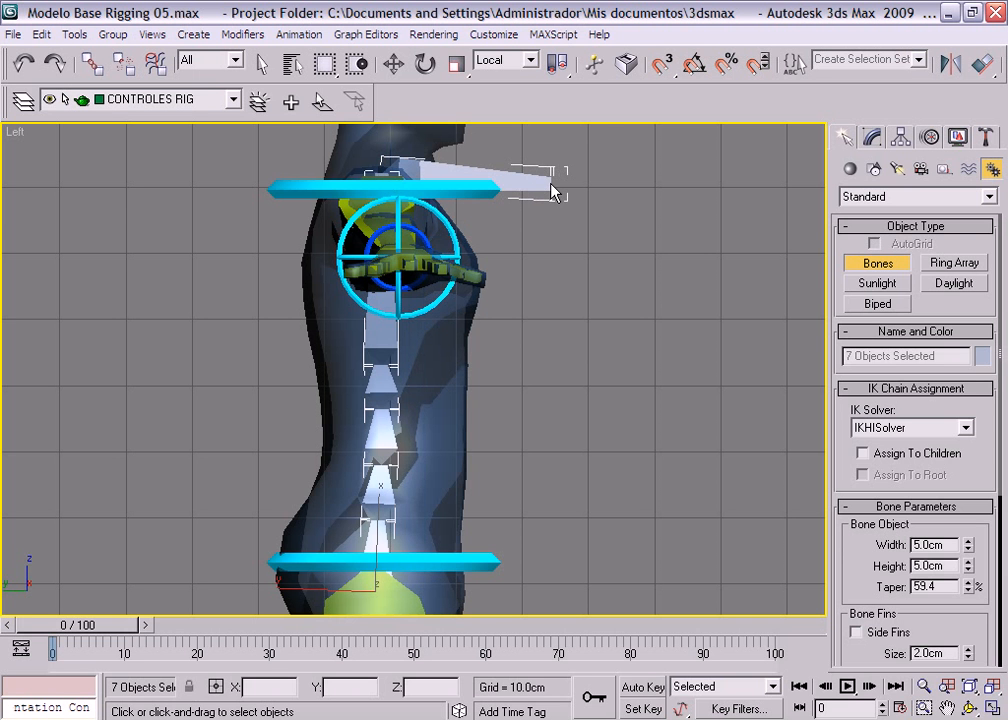
right_click(555, 190)
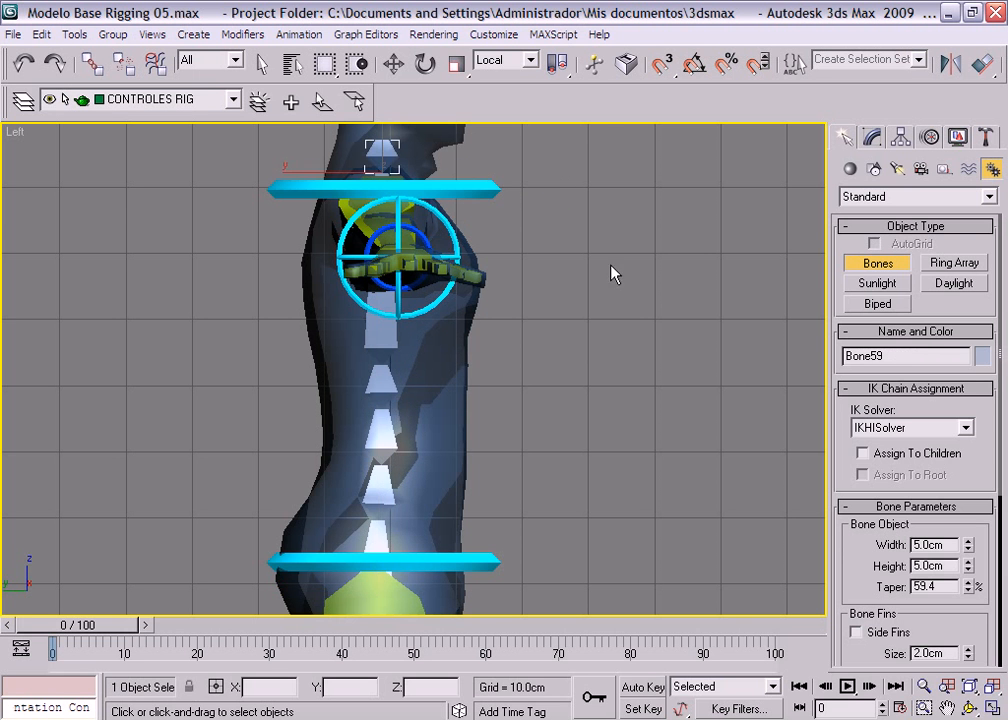
- Leave bone creation, select the root bone at the pelvis and limit adjustments to pivots only with Affect Pivot Only
middle_click_drag(565, 355, 612, 289)
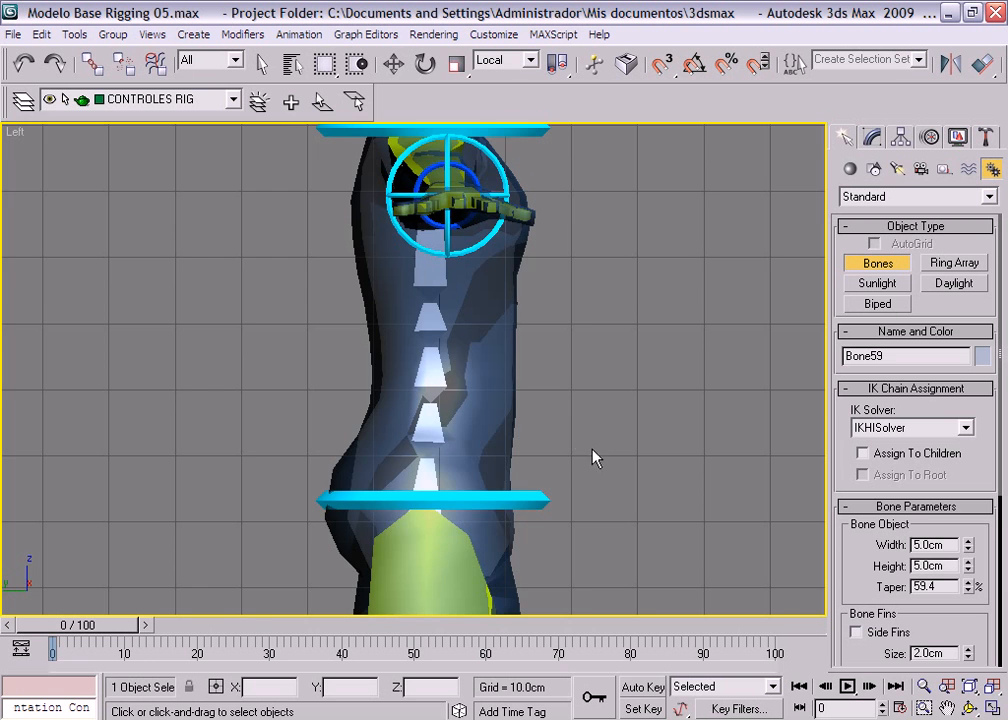
scroll(570, 440, "up", 2)
middle_click_drag(535, 418, 490, 349)
scroll(400, 390, "up", 2)
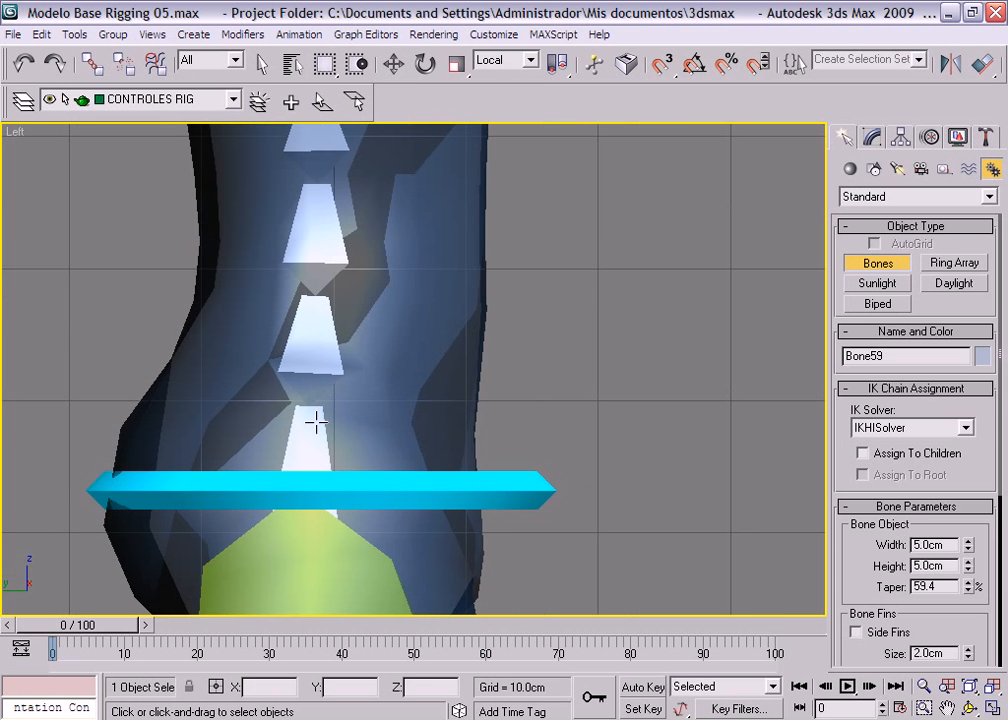
right_click(315, 422)
key("e")
left_click(313, 430)
scroll(477, 360, "down", 2)
middle_click_drag(477, 360, 522, 451)
scroll(594, 441, "down", 2)
scroll(511, 441, "up", 2)
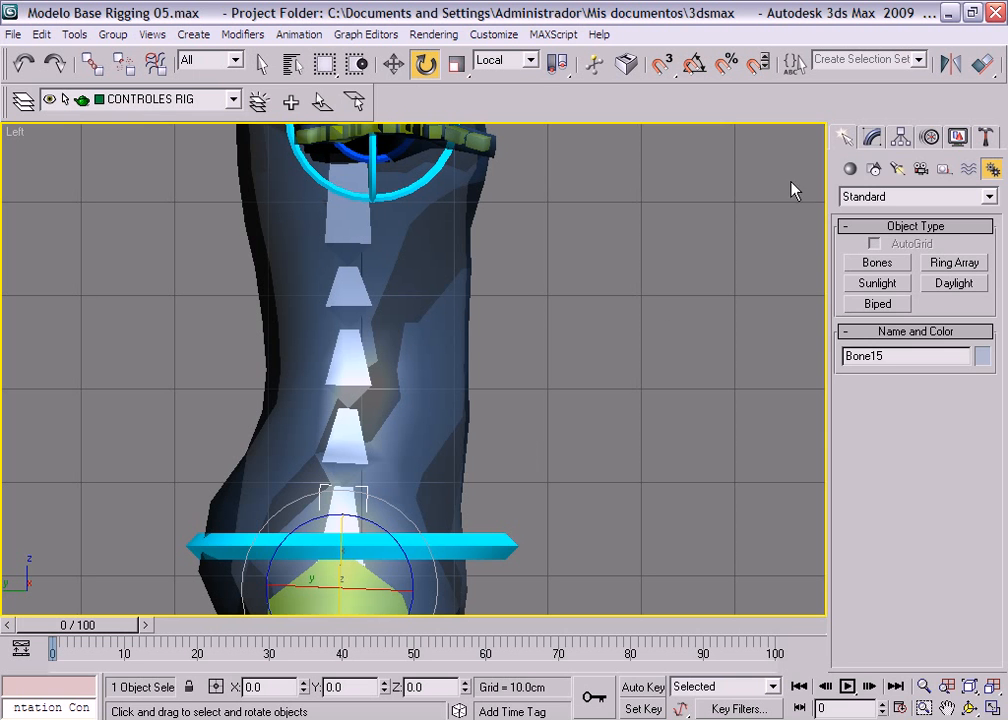
left_click(900, 137)
left_click(893, 262)
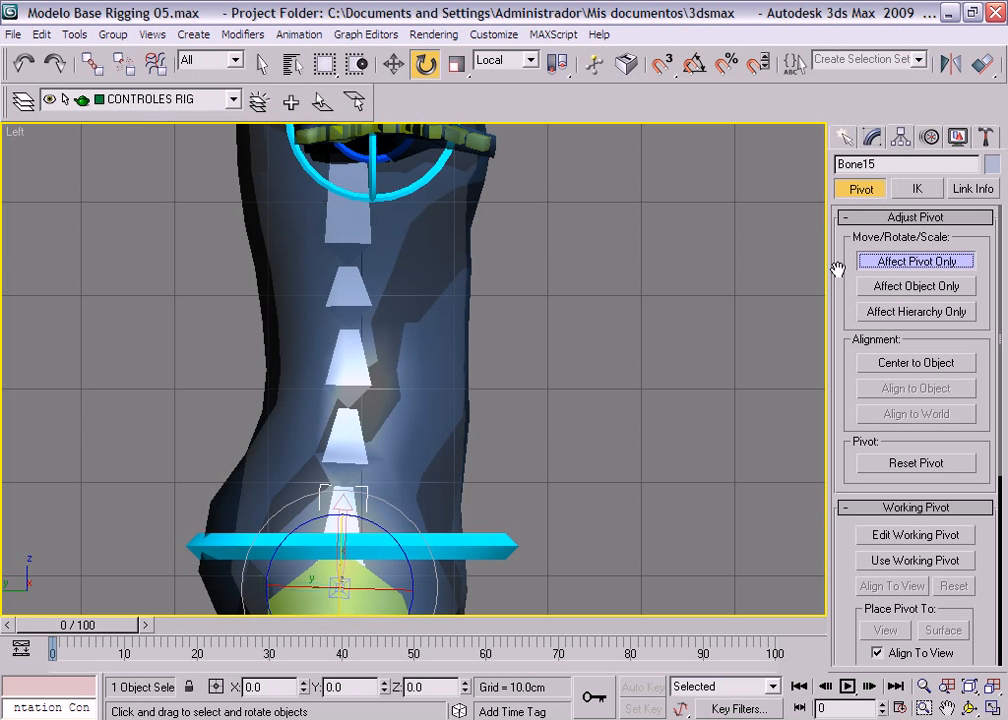
- Shift the pivots of the second, third and fourth spine bones slightly downward to even out their lengths, and turn off Affect Pivot Only
left_click(355, 369)
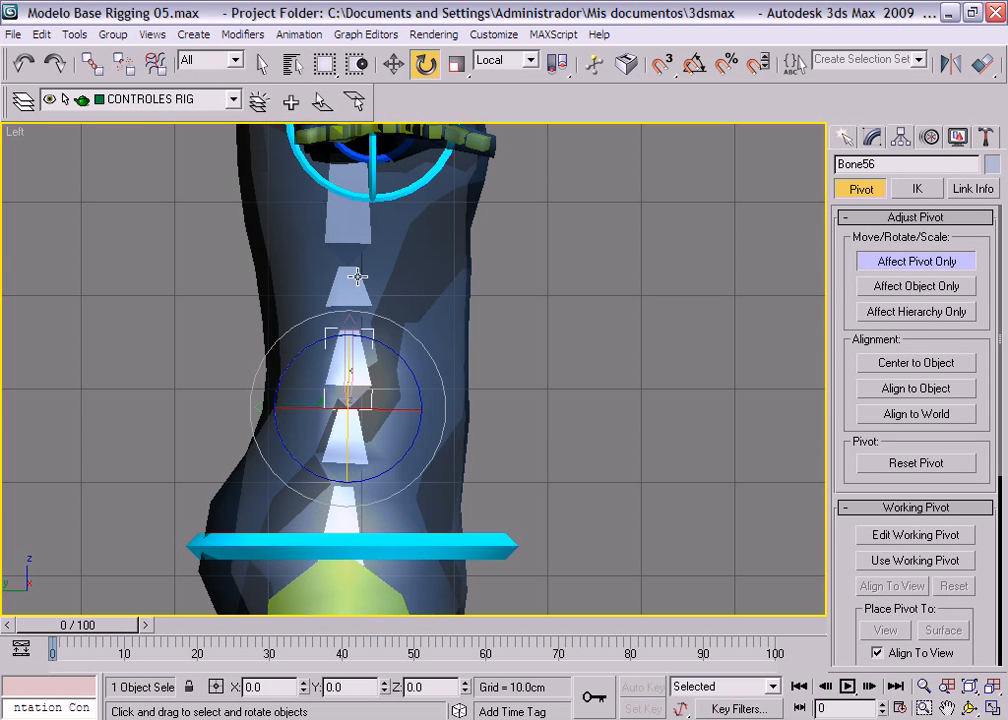
left_click(354, 279)
right_click(376, 302)
left_click(404, 326)
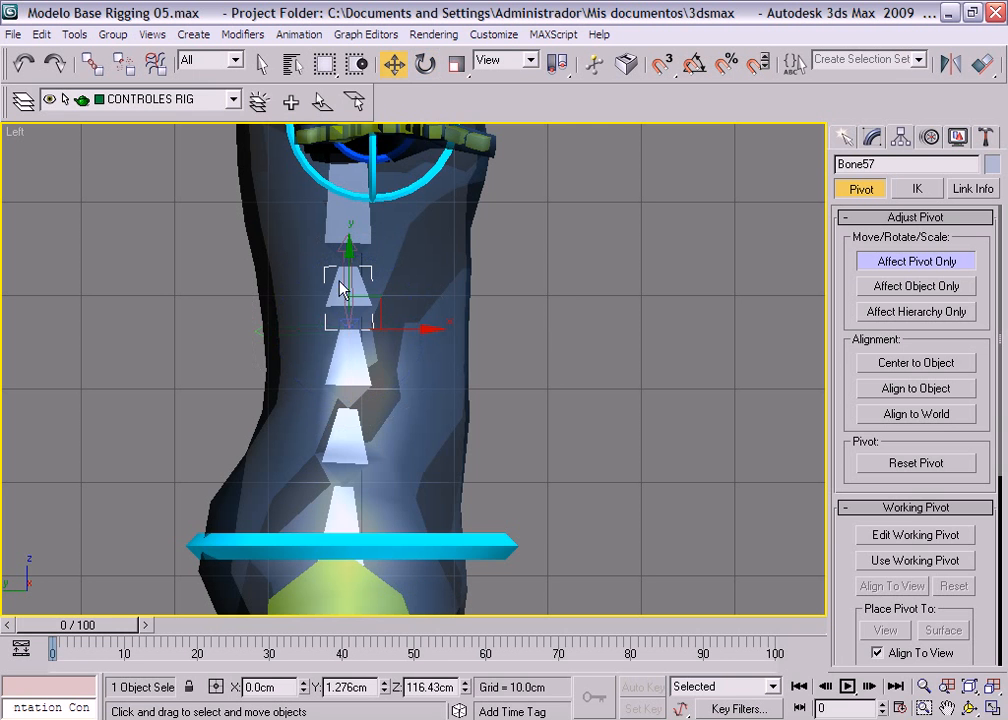
left_click_drag(342, 285, 349, 283)
left_click(355, 386)
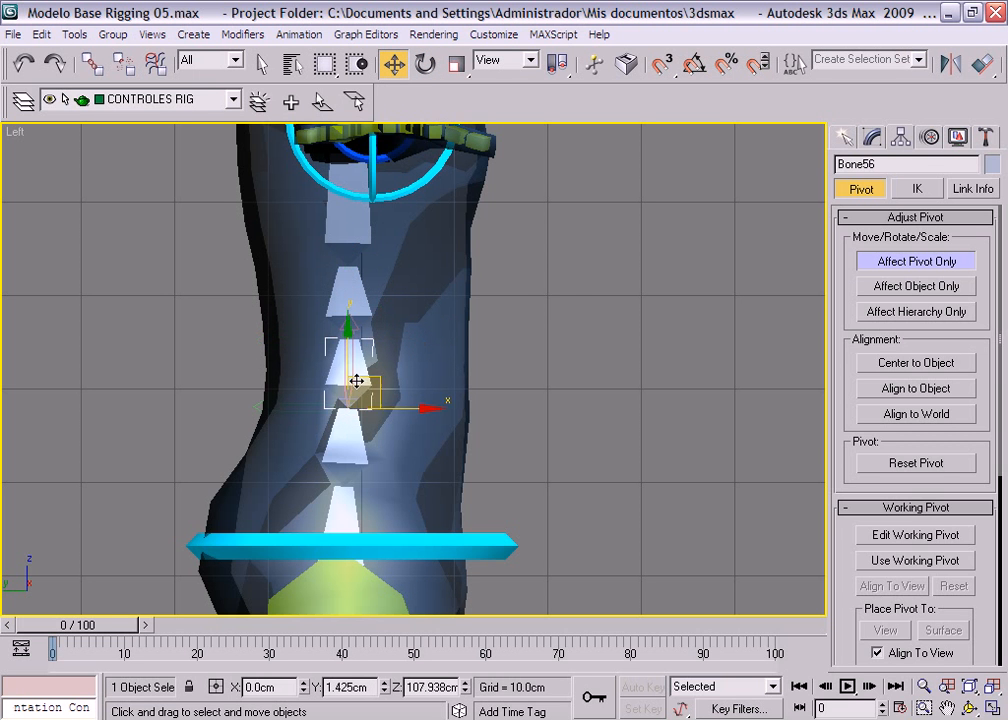
left_click_drag(349, 356, 343, 422)
left_click(353, 438)
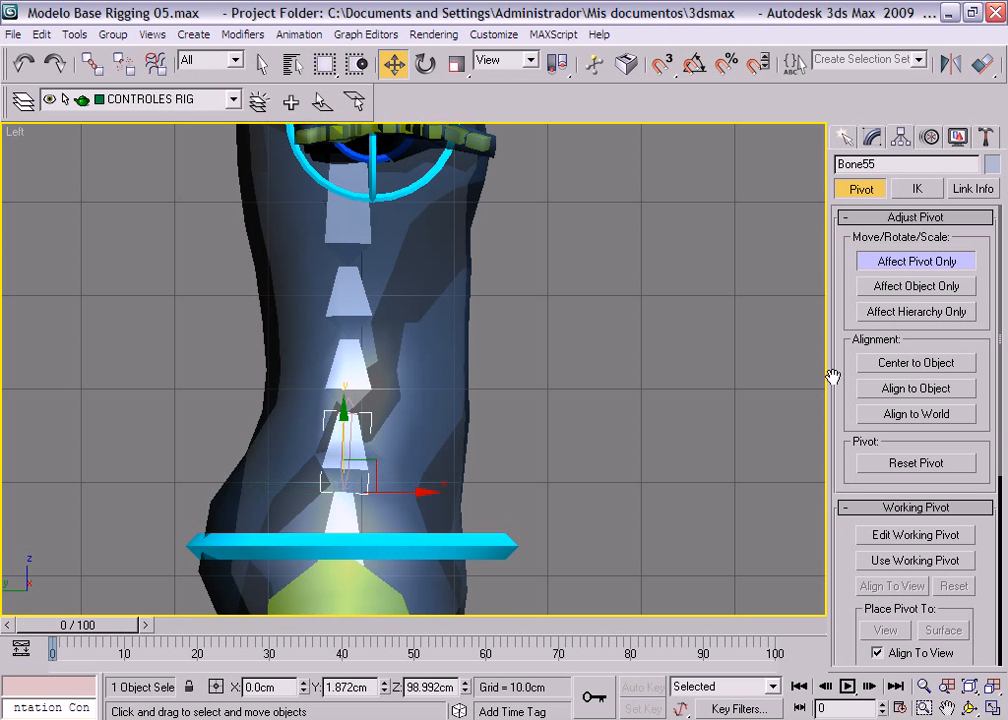
left_click(937, 263)
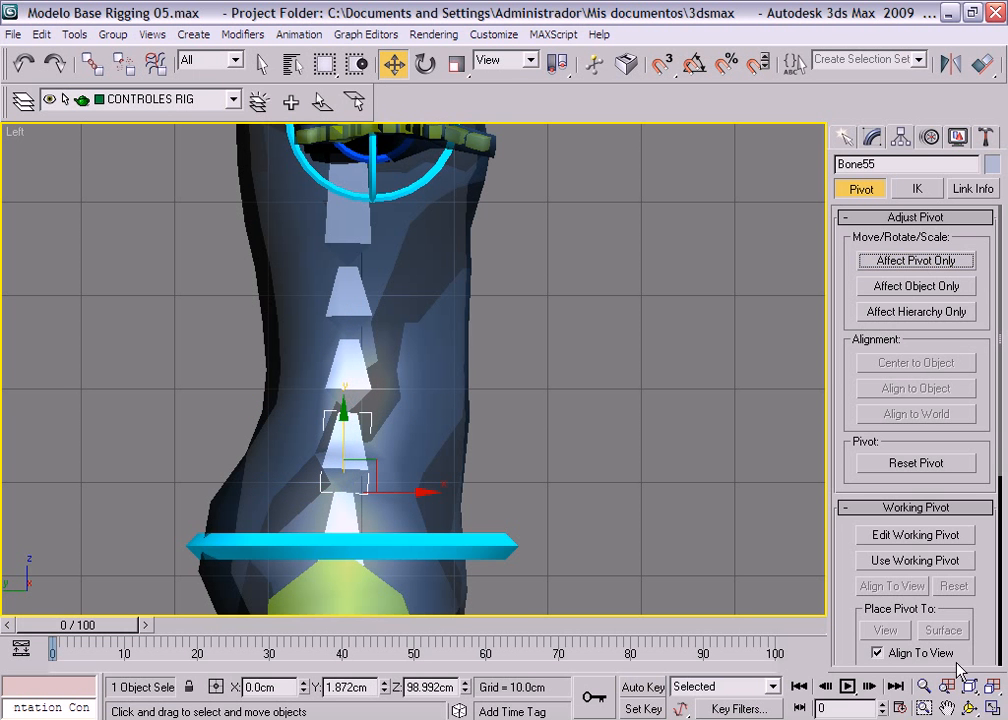
- From the front, give the root bone at the pelvis side fins 16 cm in size and save the scene
key("alt+w")
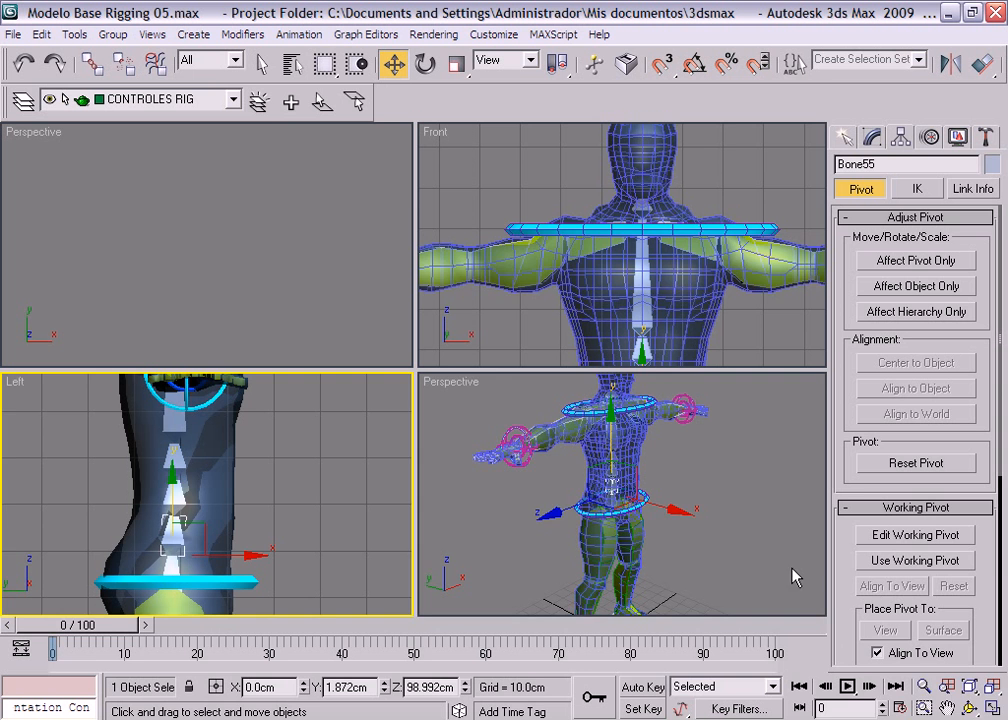
middle_click(715, 455)
middle_click_drag(655, 306, 650, 178)
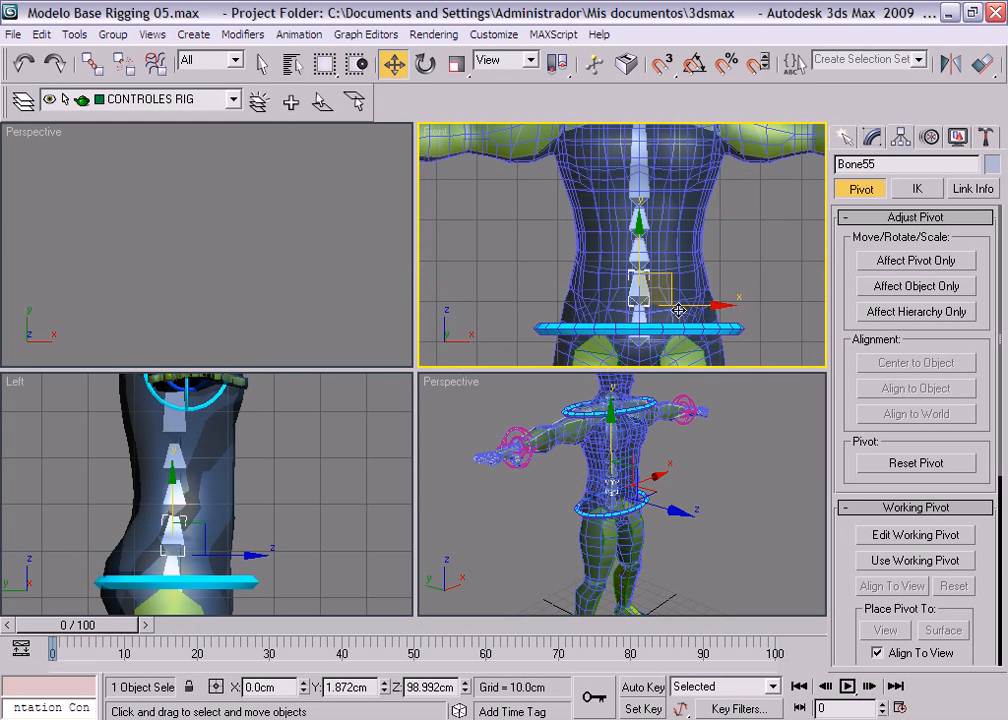
key("alt+w")
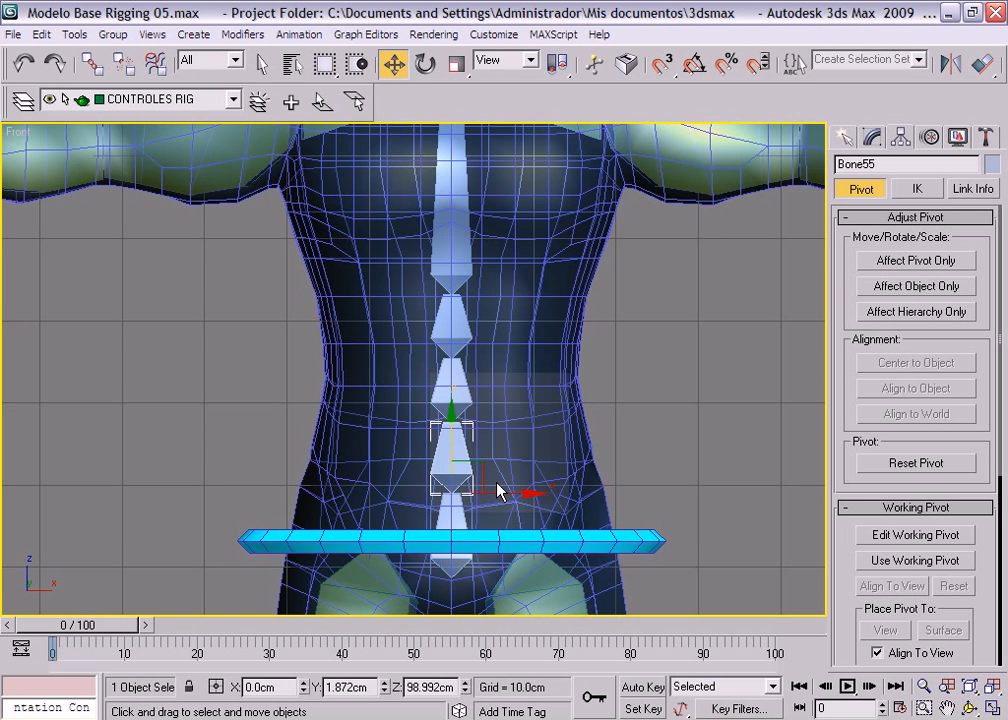
left_click(440, 520)
left_click(448, 508)
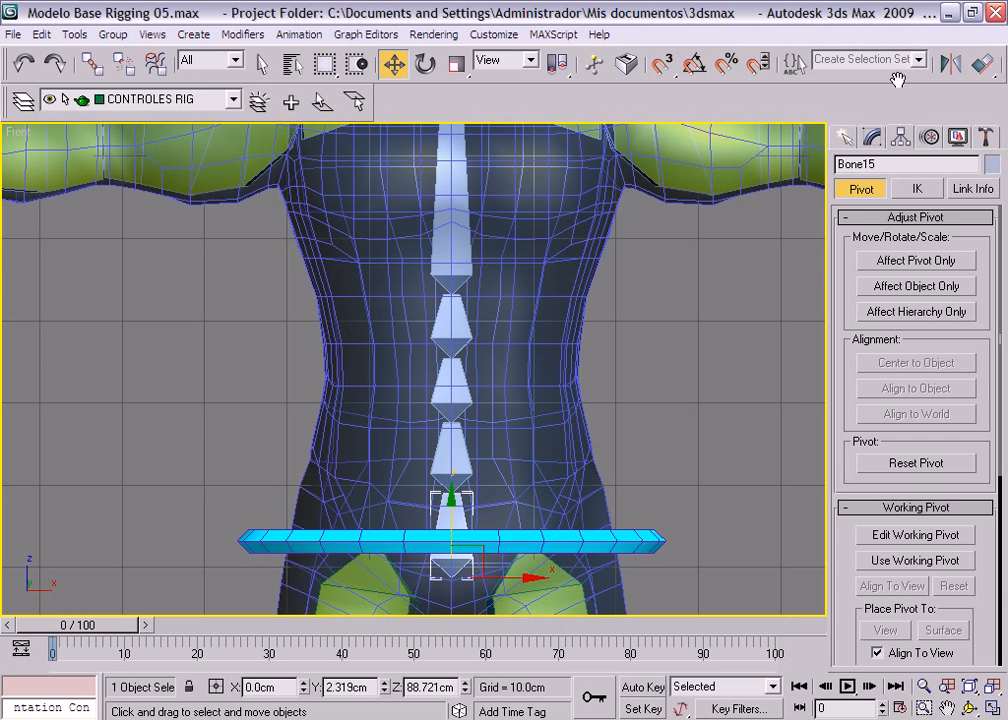
left_click(874, 138)
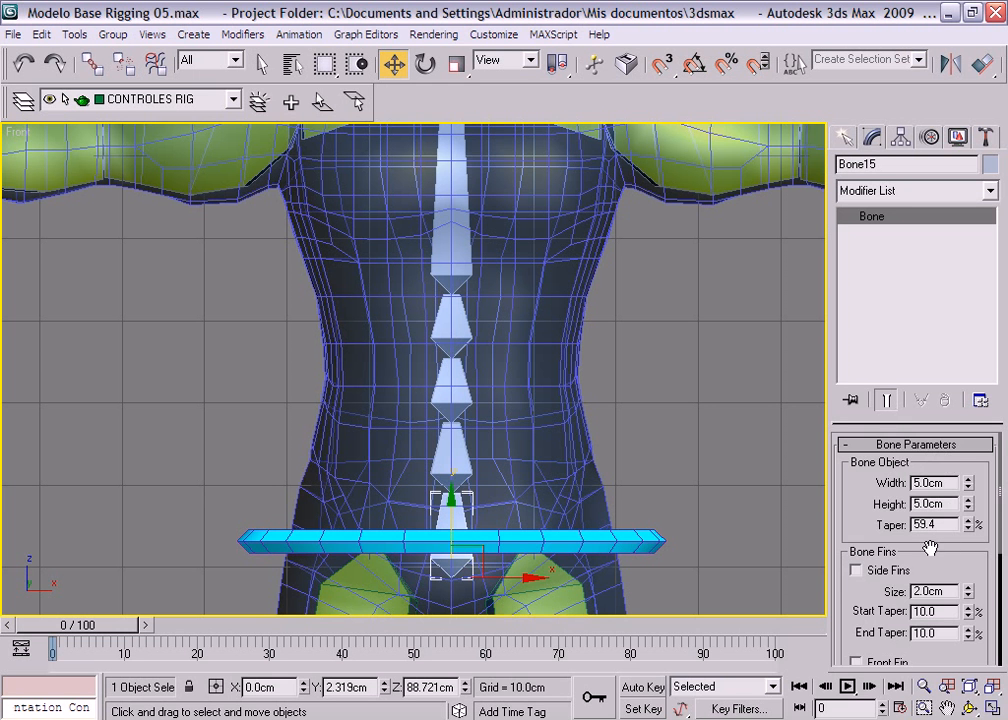
left_click_drag(907, 547, 906, 434)
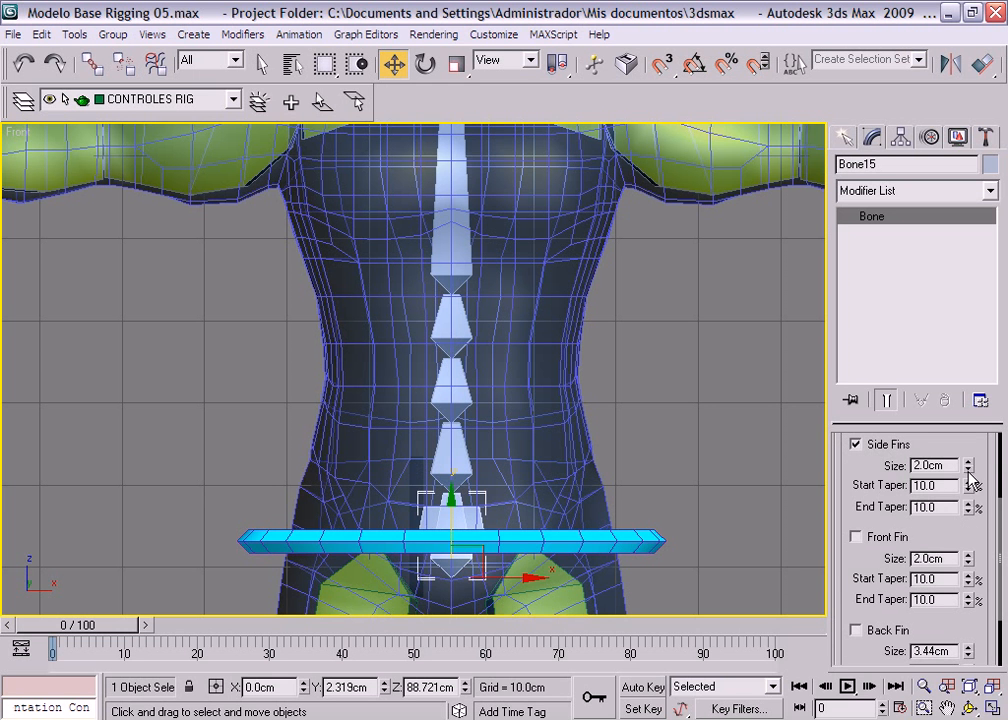
left_click_drag(968, 465, 972, 522)
key("ctrl+s")
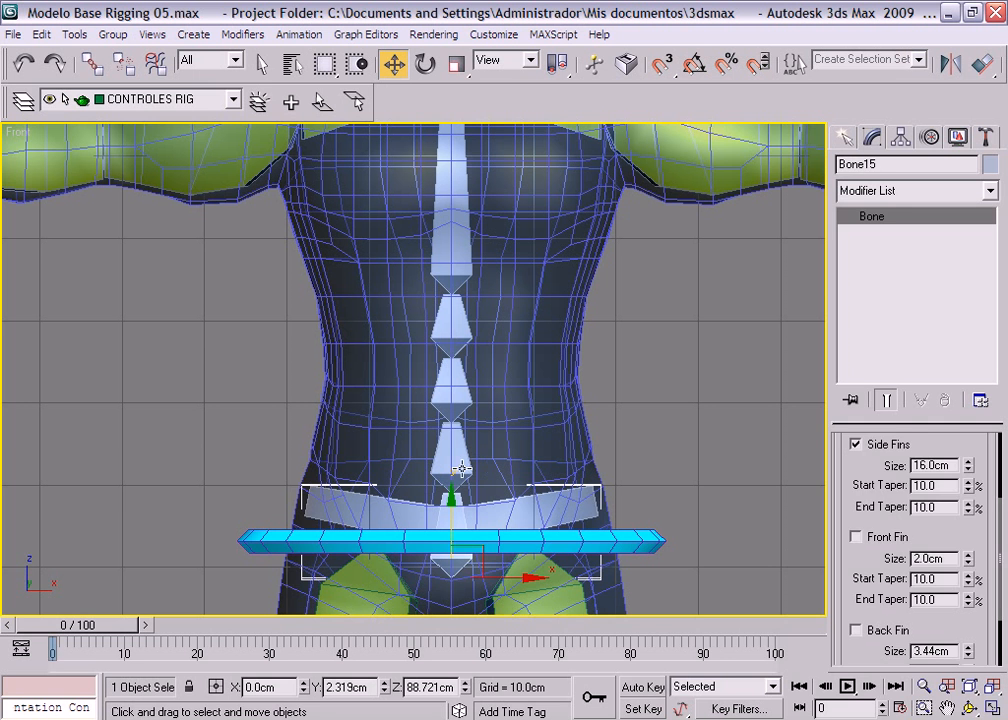
- Turn on side fins for the second spine bone, just above the root, and enlarge them toward the waist's width
left_click(798, 505)
left_click(452, 445)
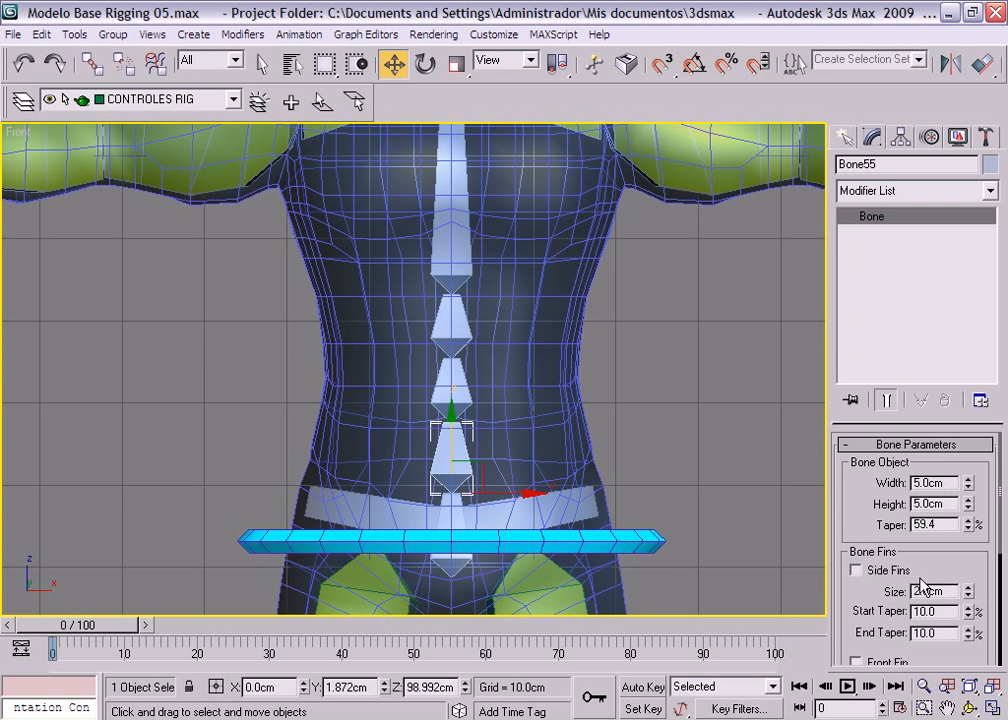
left_click(857, 570)
left_click_drag(968, 591, 957, 18)
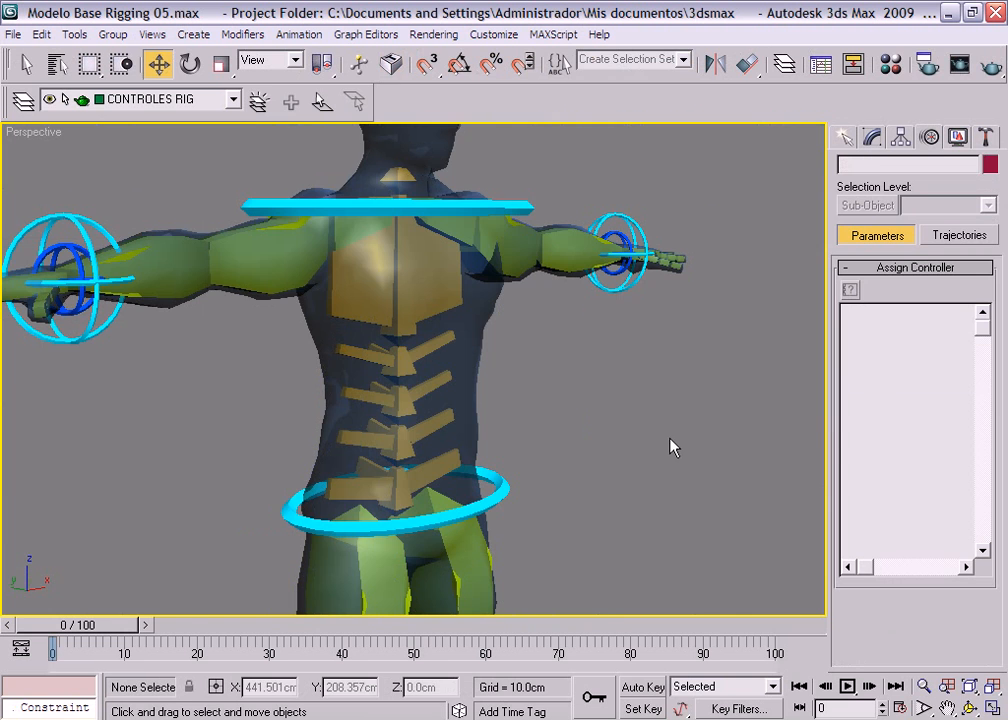
- Select the second spine bone and examine the finned chain inside the torso from the front, side and back
left_click(411, 446)
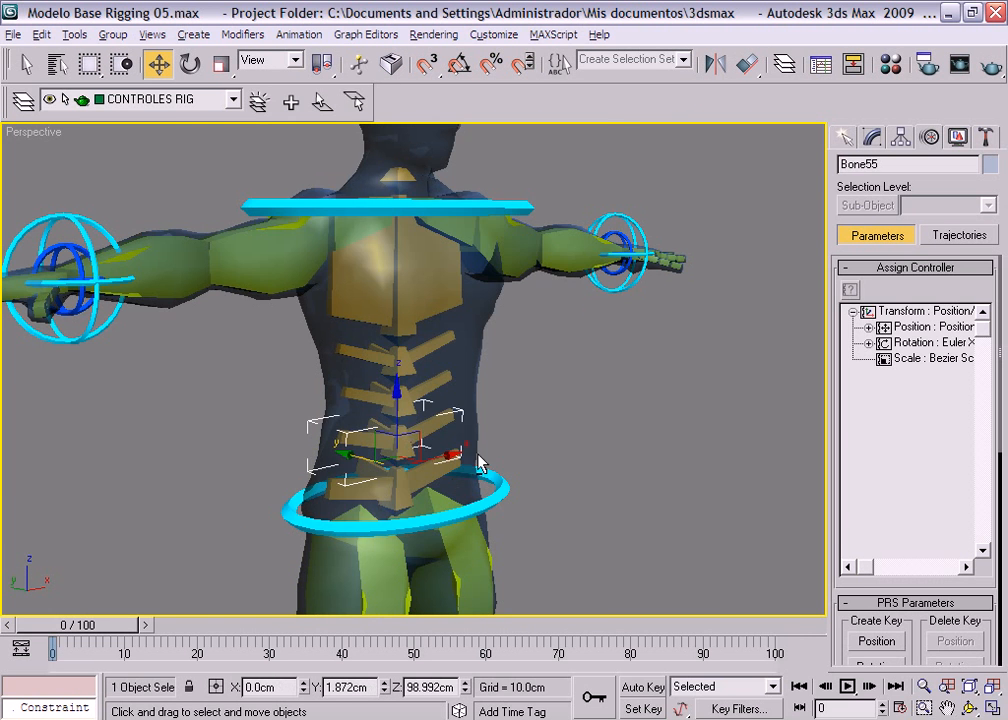
mouse_move(479, 462)
middle_mouse_down("alt")
mouse_move(558, 432)
mouse_move(655, 421)
mouse_move(700, 432)
mouse_move(306, 416)
mouse_move(178, 378)
mouse_move(473, 387)
mouse_move(593, 423)
mouse_move(704, 421)
mouse_move(670, 463)
mouse_move(684, 434)
mouse_move(490, 459)
middle_mouse_up("alt")
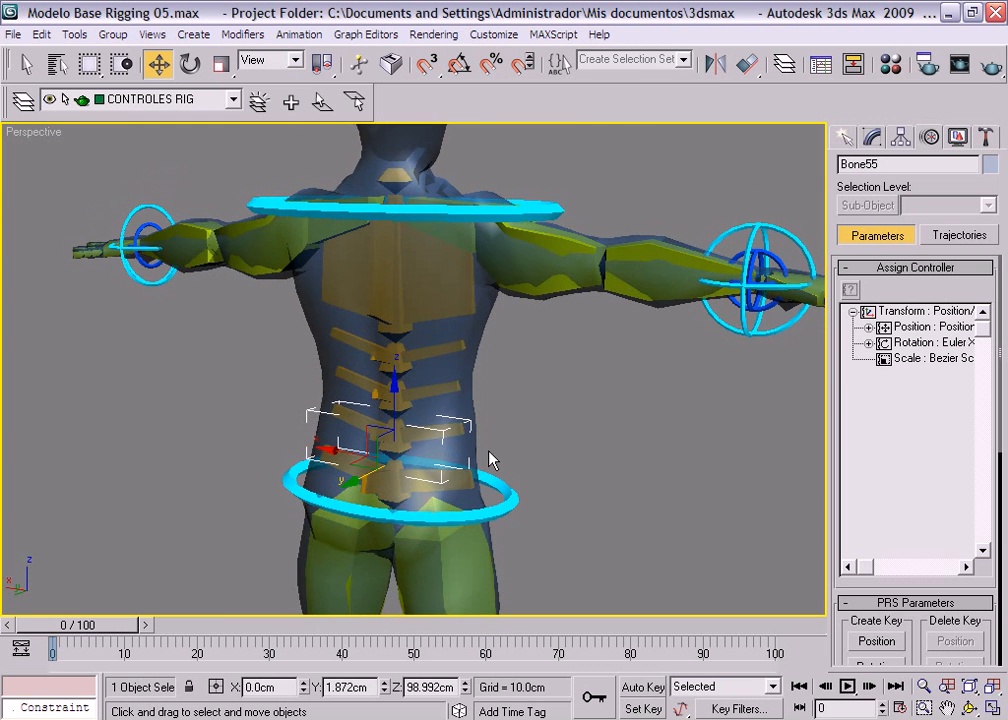
scroll(490, 459, "up", 3)
middle_click_drag(520, 414, 160, 411, "alt")
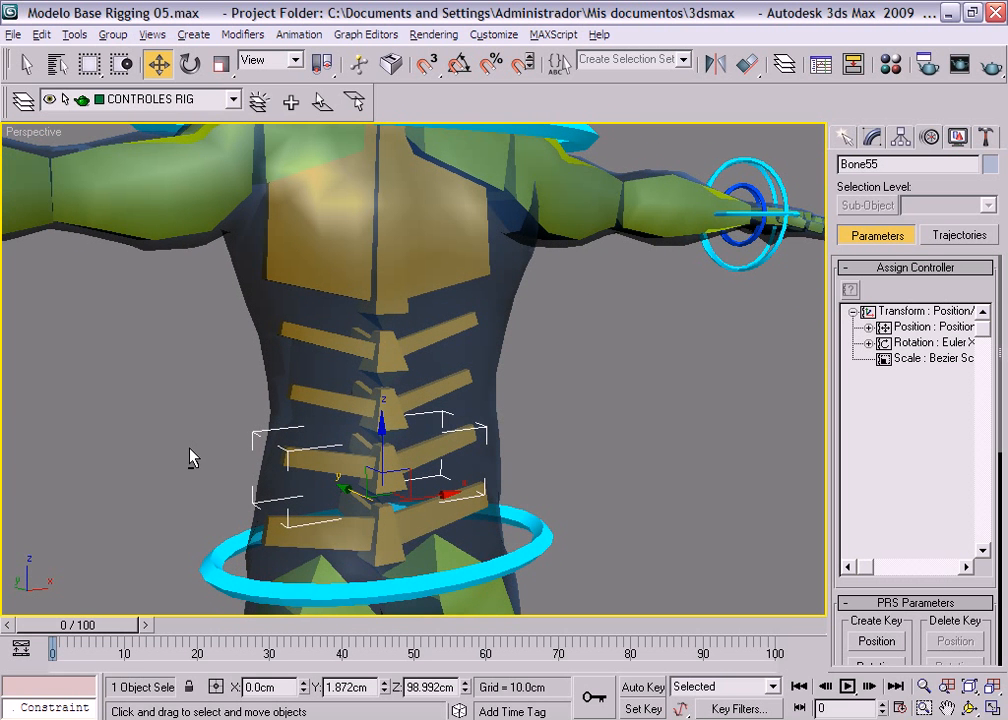
middle_click_drag(189, 450, 194, 439, "alt")
middle_click_drag(550, 437, 567, 420)
scroll(555, 428, "down", 3)
mouse_move(558, 372)
middle_mouse_down("alt")
mouse_move(571, 412)
mouse_move(592, 414)
mouse_move(560, 376)
mouse_move(577, 370)
middle_mouse_up("alt")
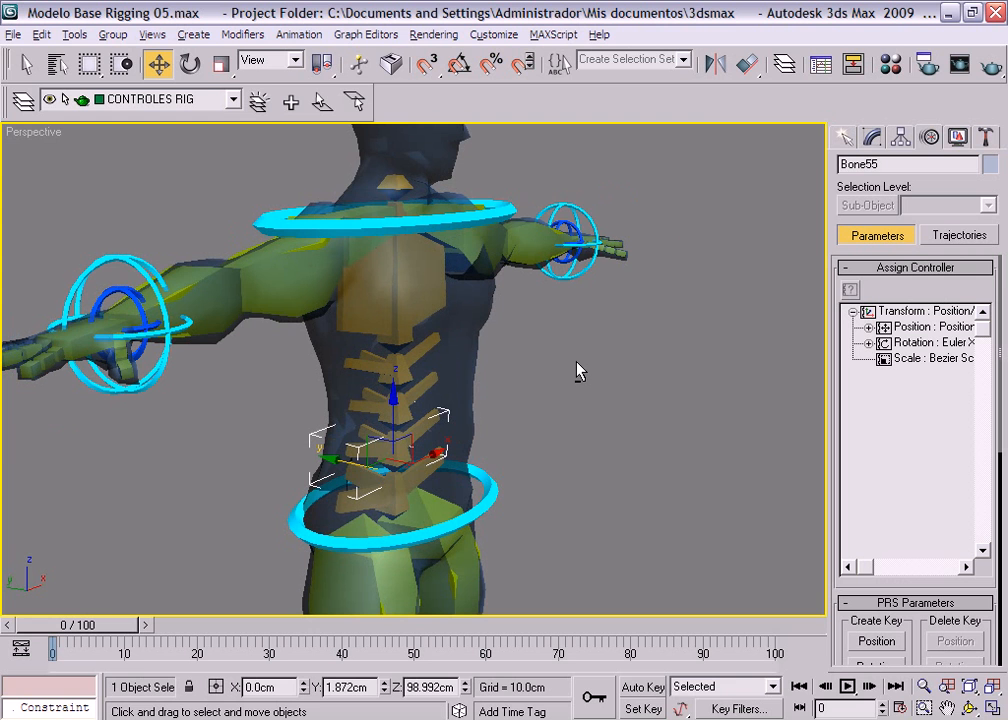
- Try rotating the second and third spine bones on their local axes to test how the finned chain bends
left_click(189, 63)
mouse_move(450, 456)
left_mouse_down()
mouse_move(471, 502)
mouse_move(450, 480)
left_mouse_up()
left_click(424, 385)
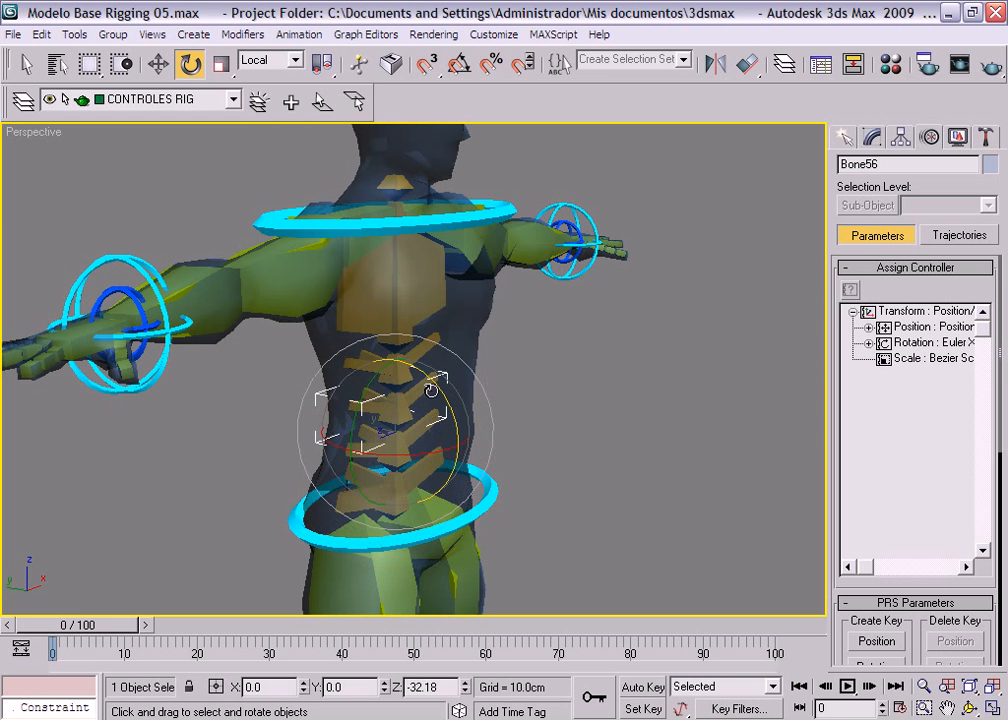
left_click_drag(440, 387, 460, 337)
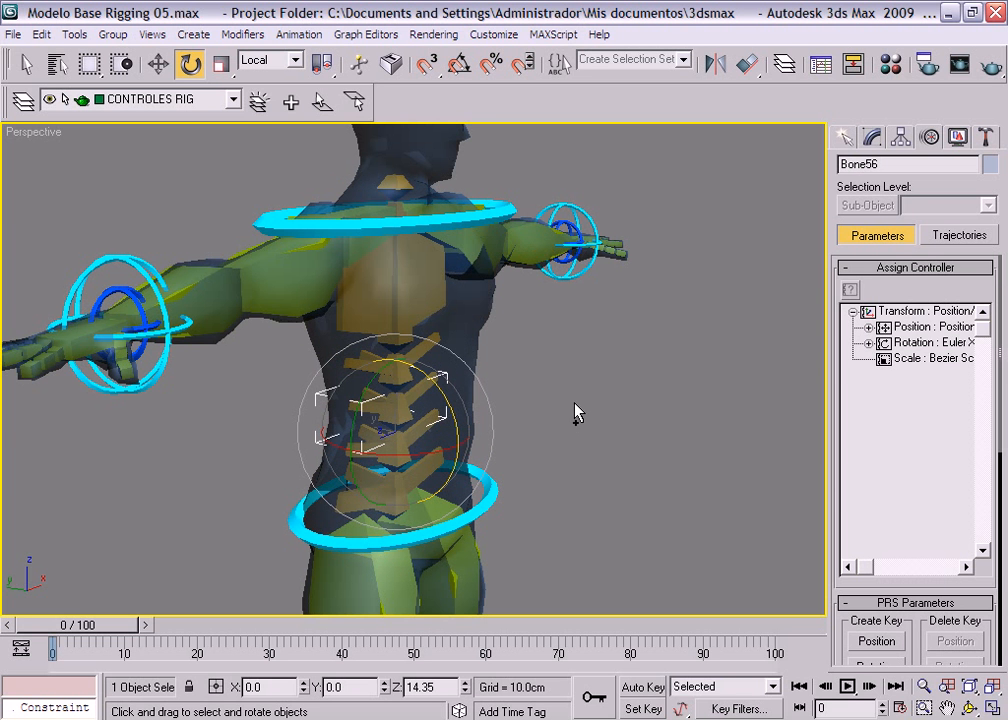
middle_click_drag(590, 428, 520, 449, "alt")
left_click(527, 451)
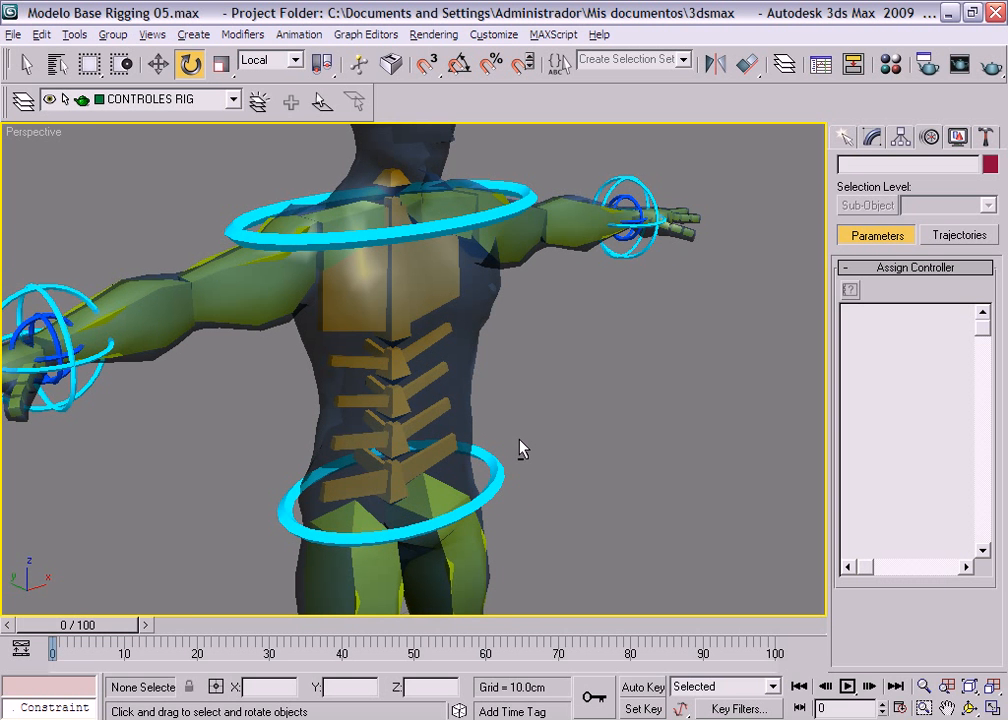
- In the left view, set up bone creation with the SplineIKSolver assigned to children and to the root
key("l")
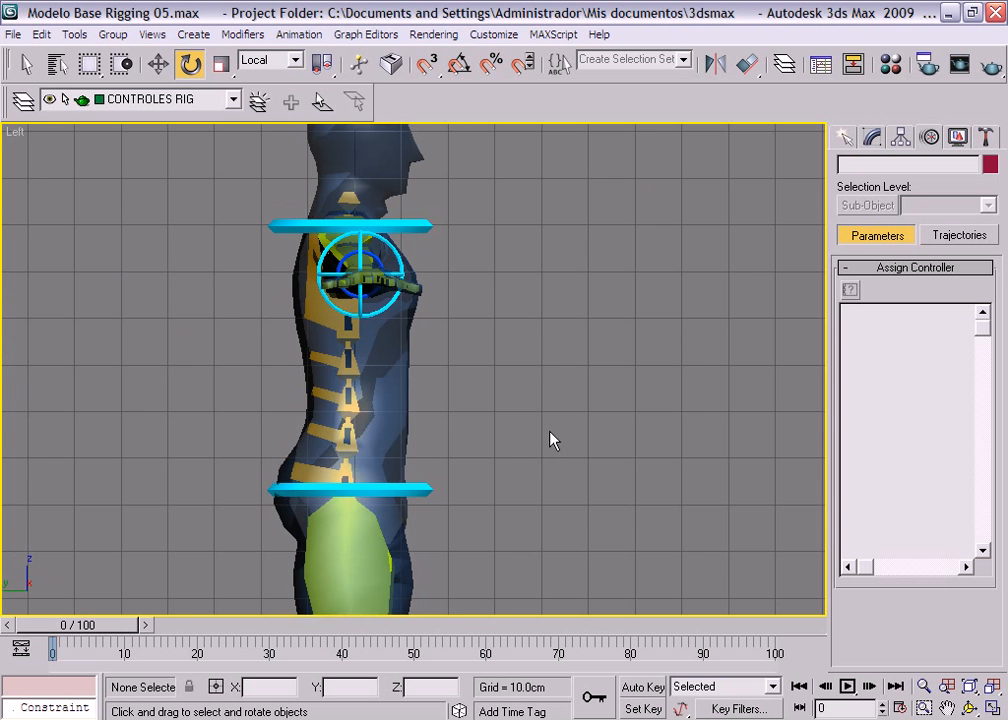
middle_click_drag(533, 374, 418, 380)
left_click(843, 138)
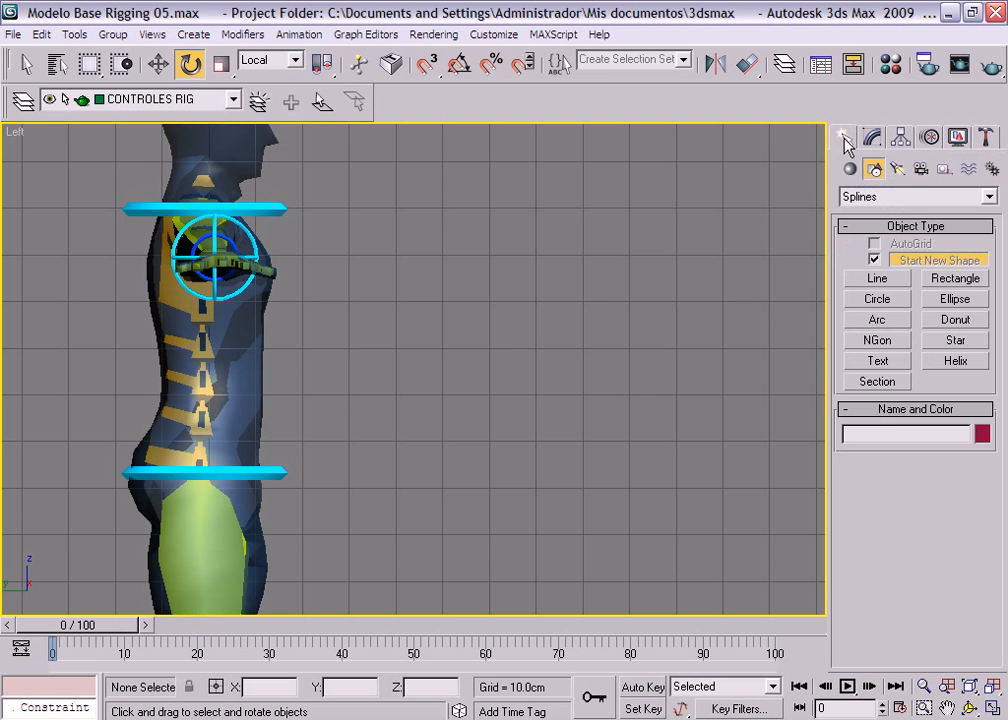
middle_click_drag(369, 366, 368, 390)
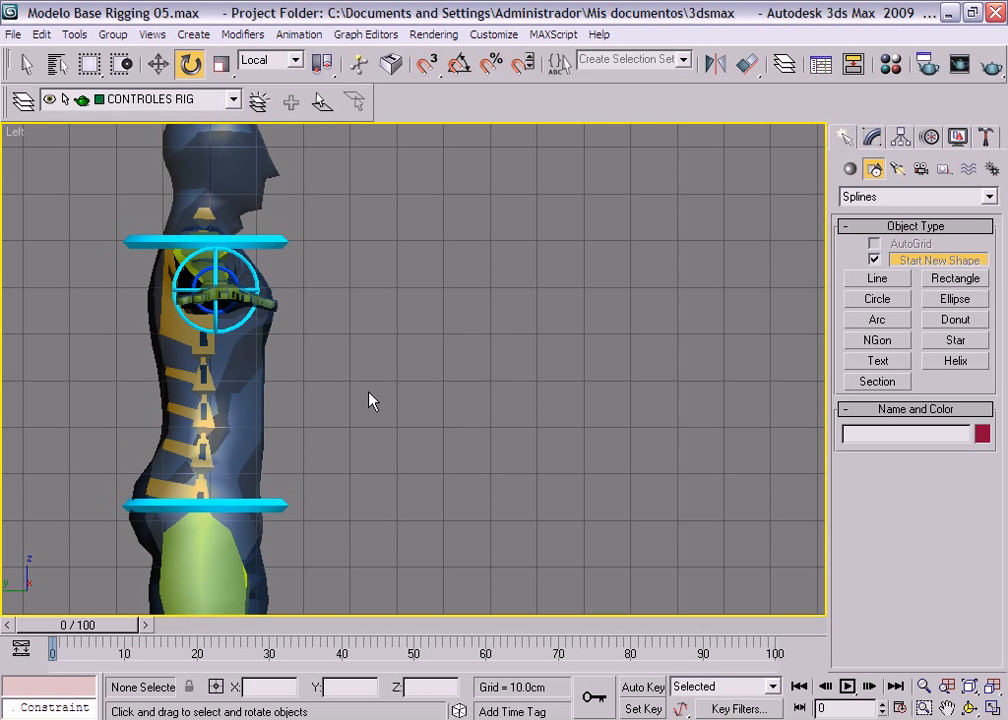
left_click(993, 170)
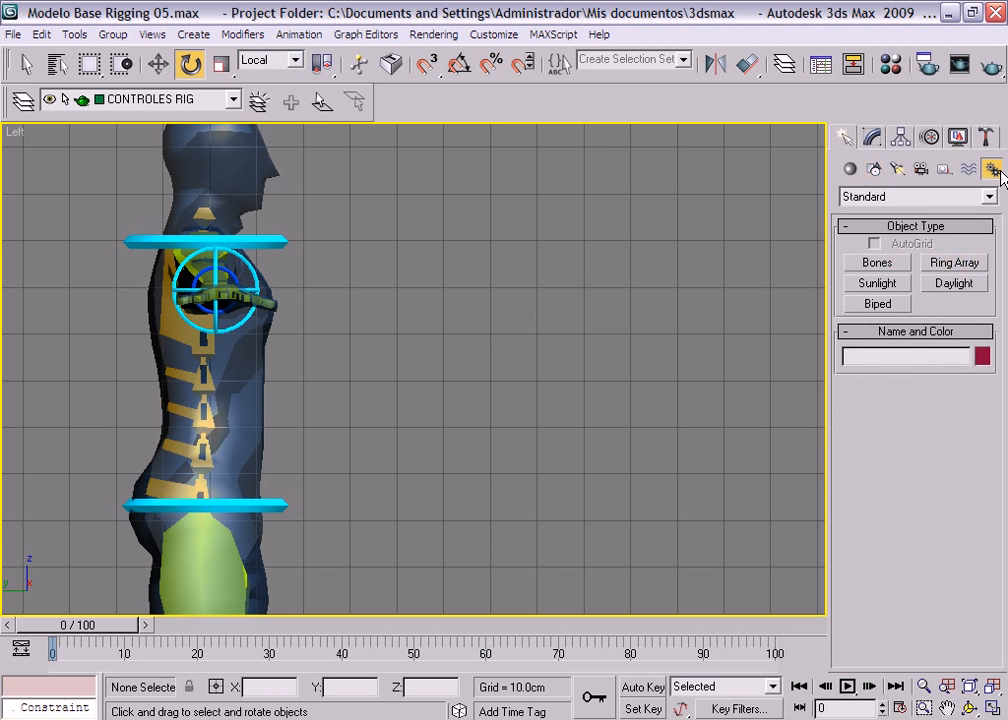
left_click(862, 264)
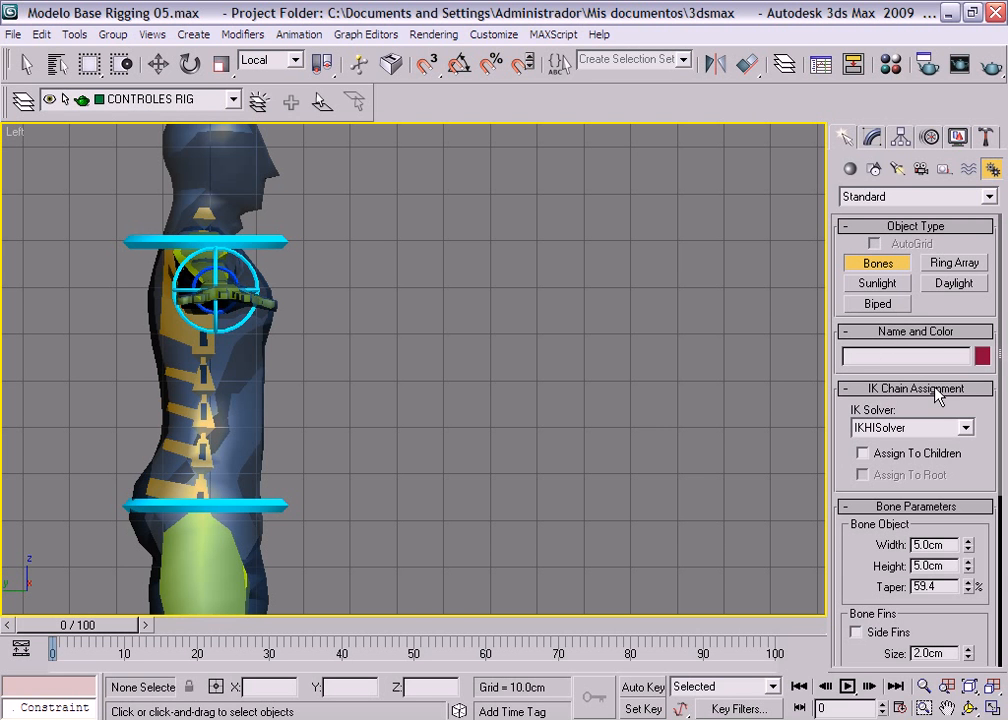
left_click(965, 430)
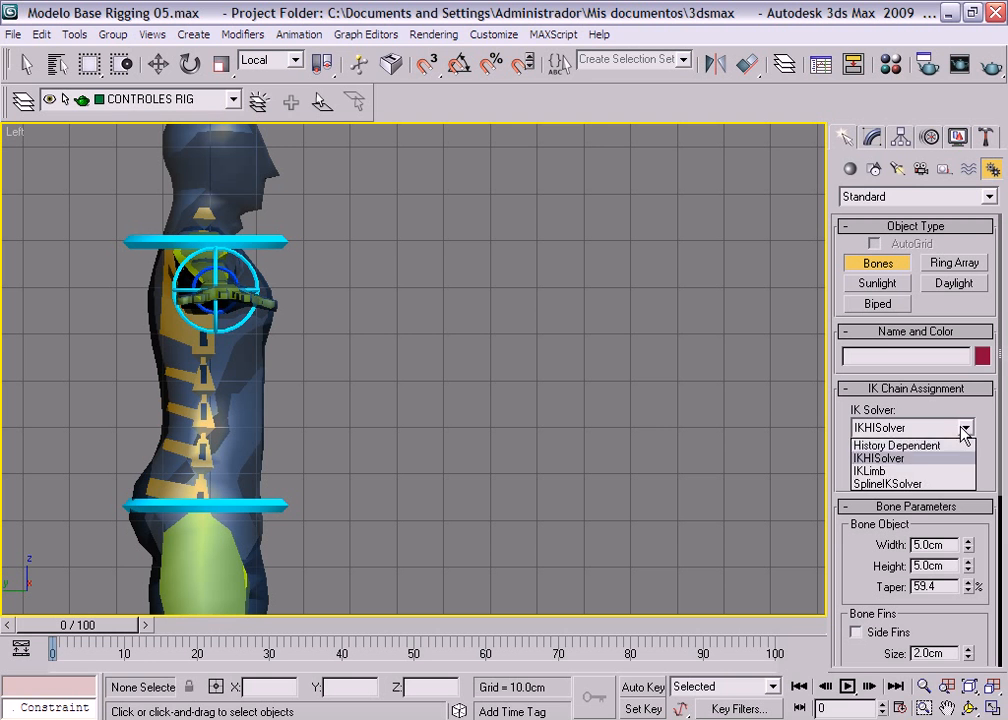
left_click(876, 484)
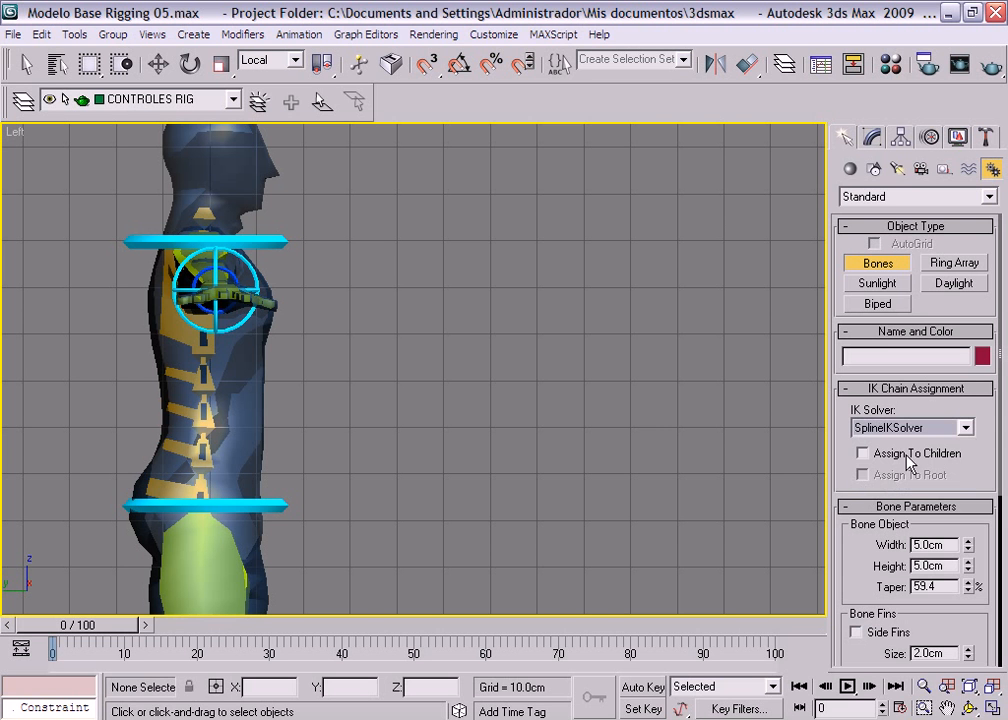
left_click(866, 453)
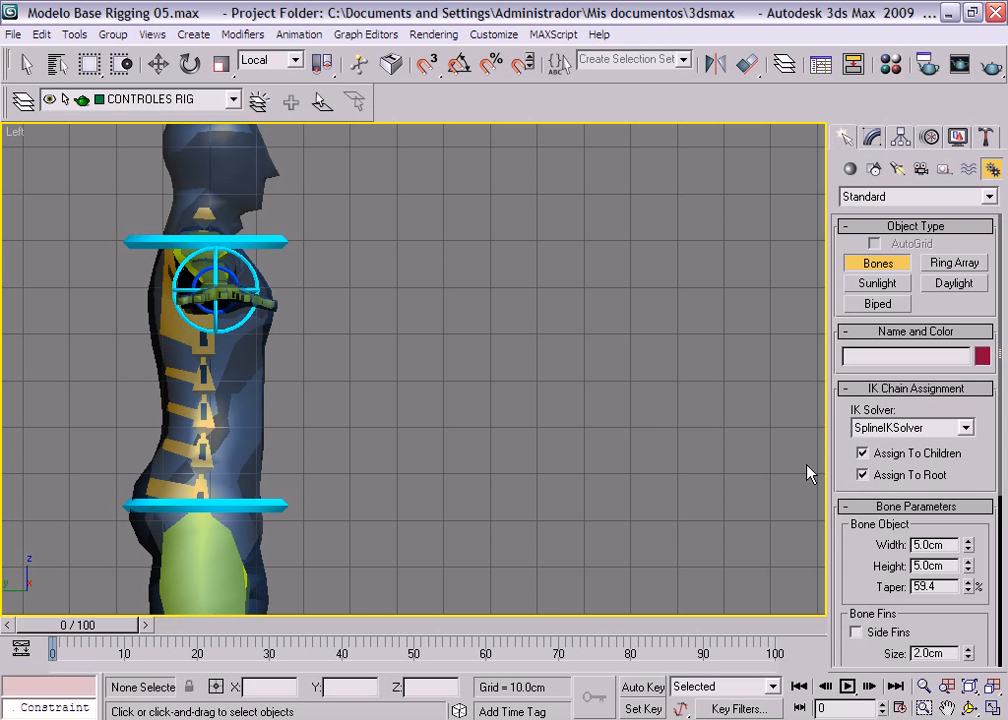
- Draw a hook-shaped demo bone chain in front of the character, curving upward from hip height and over at head height
left_click(490, 513)
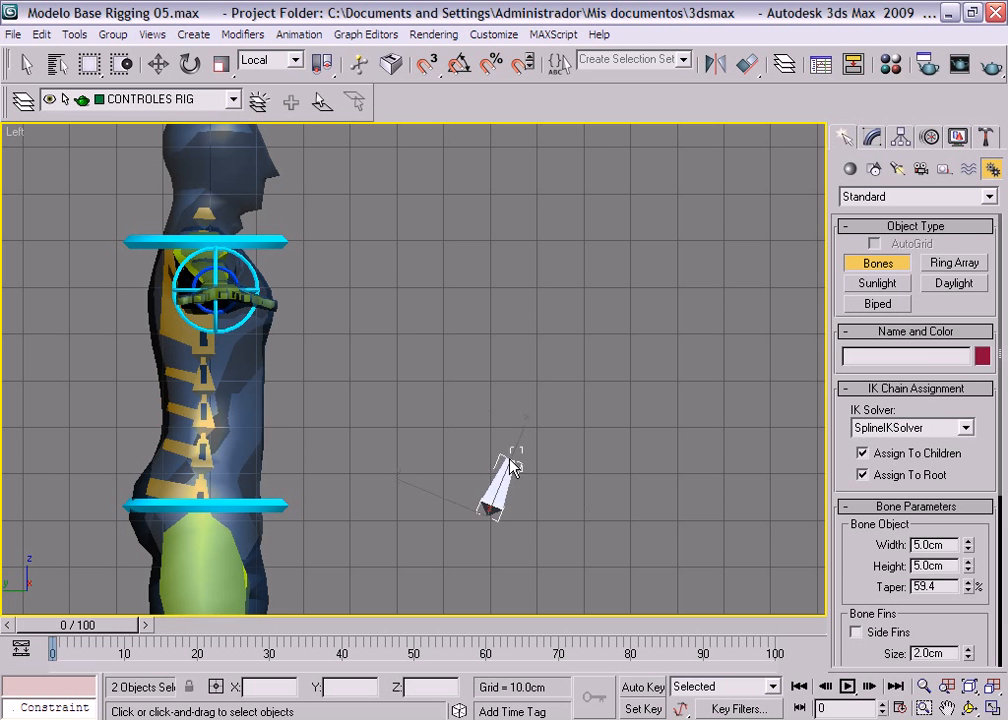
left_click(509, 456)
left_click(509, 405)
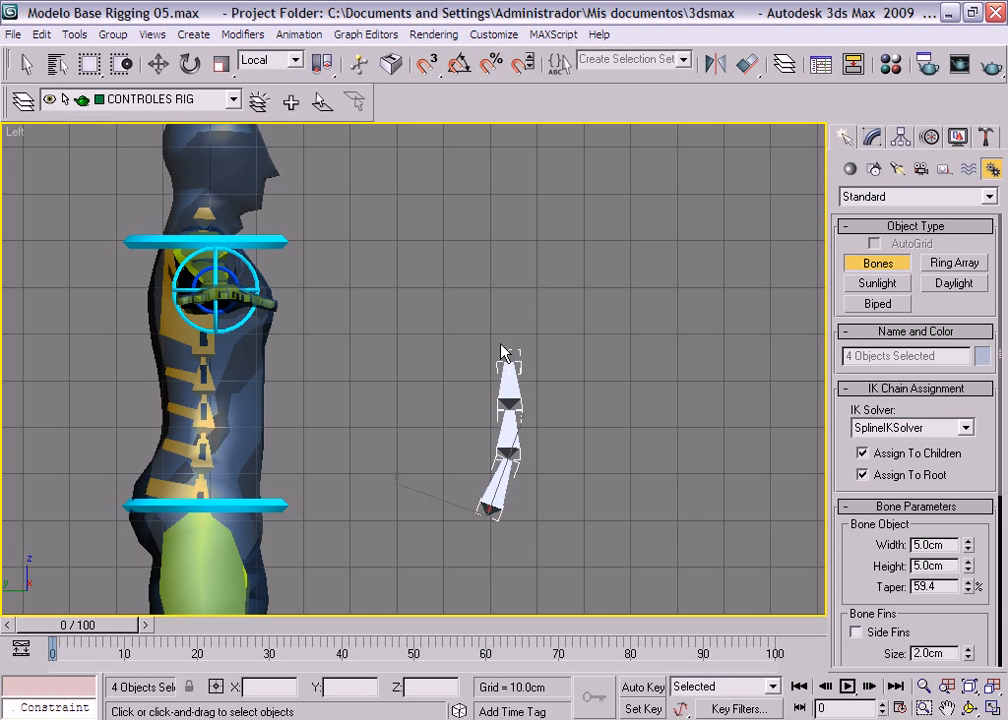
left_click(503, 355)
left_click(481, 309)
left_click(473, 284)
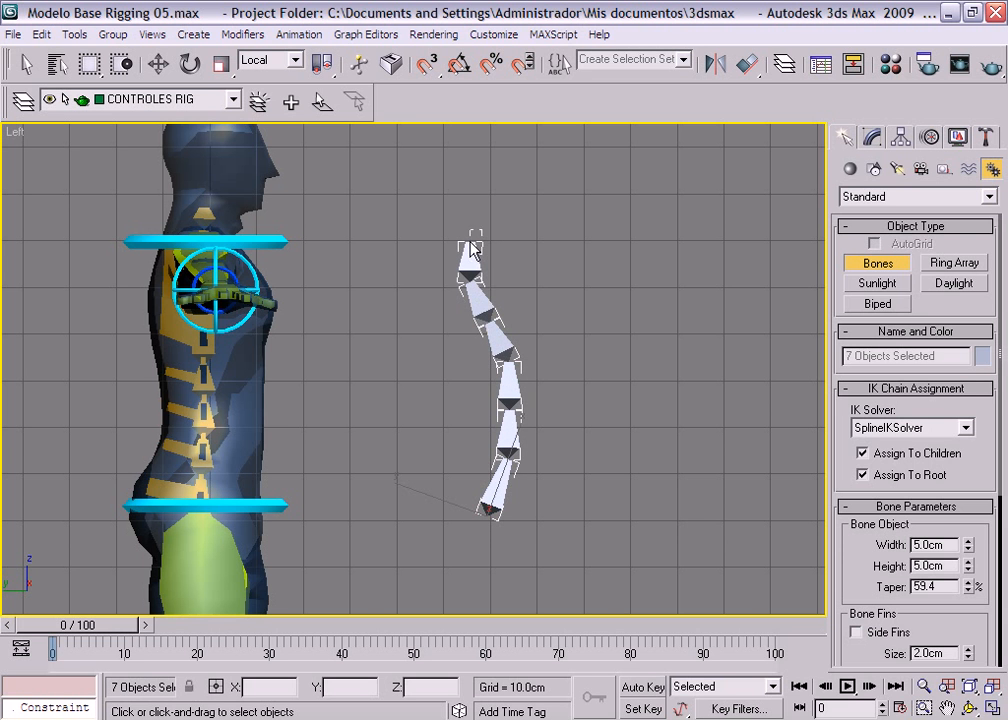
left_click(470, 242)
left_click(564, 189)
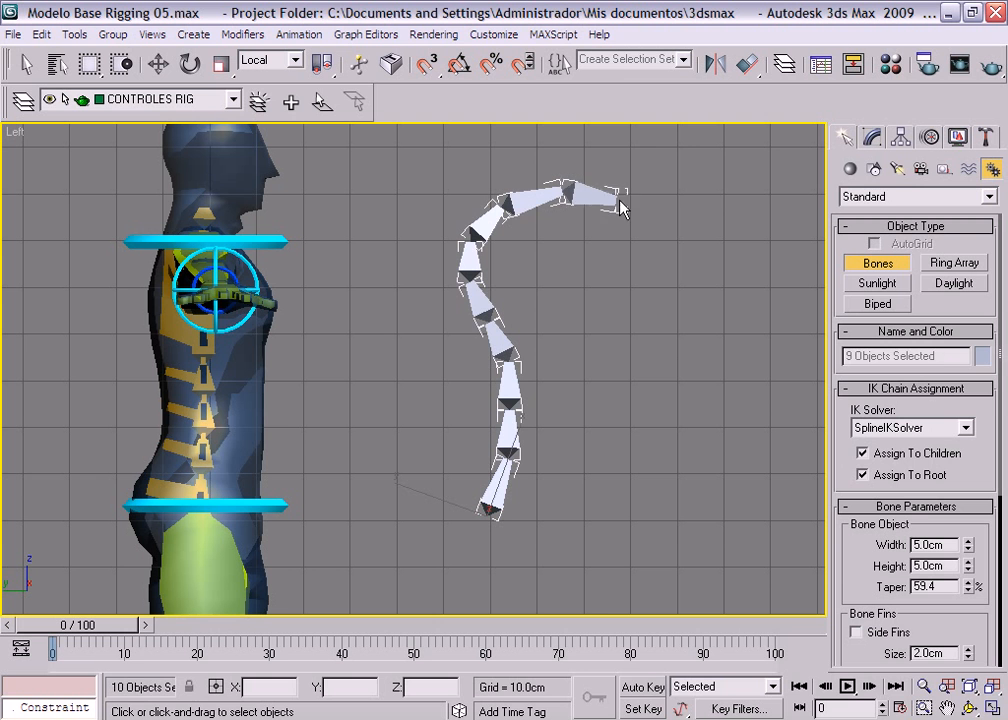
left_click(645, 205)
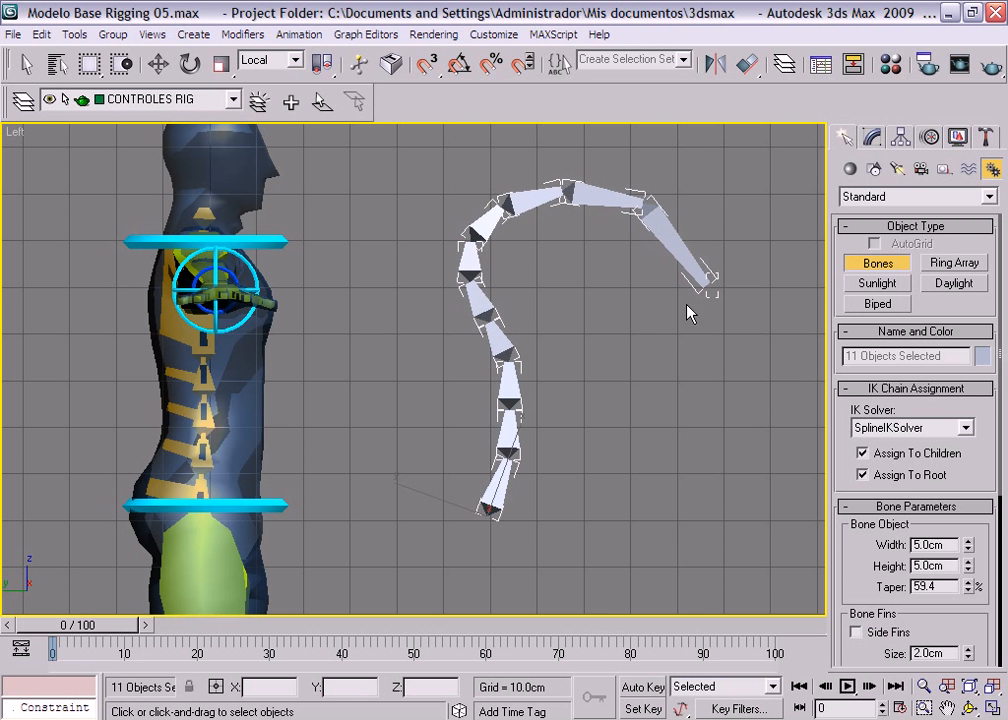
right_click(624, 357)
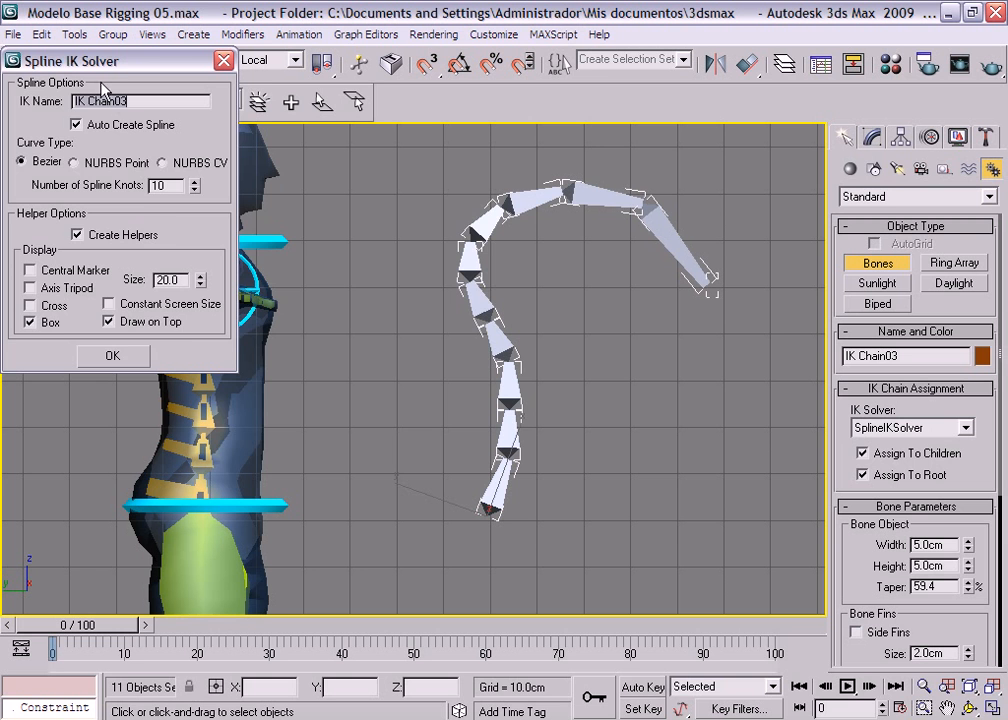
- Create the demo chain's Spline IK with 5 spline knots, a Bezier curve and box helpers
left_click_drag(95, 62, 353, 181)
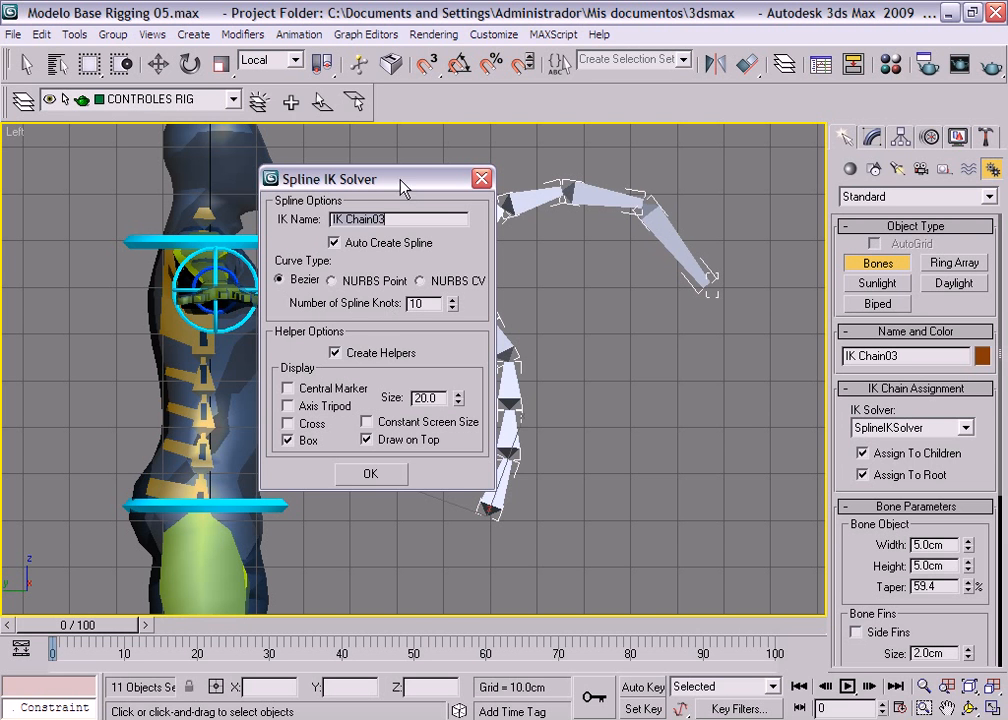
left_click_drag(414, 184, 293, 176)
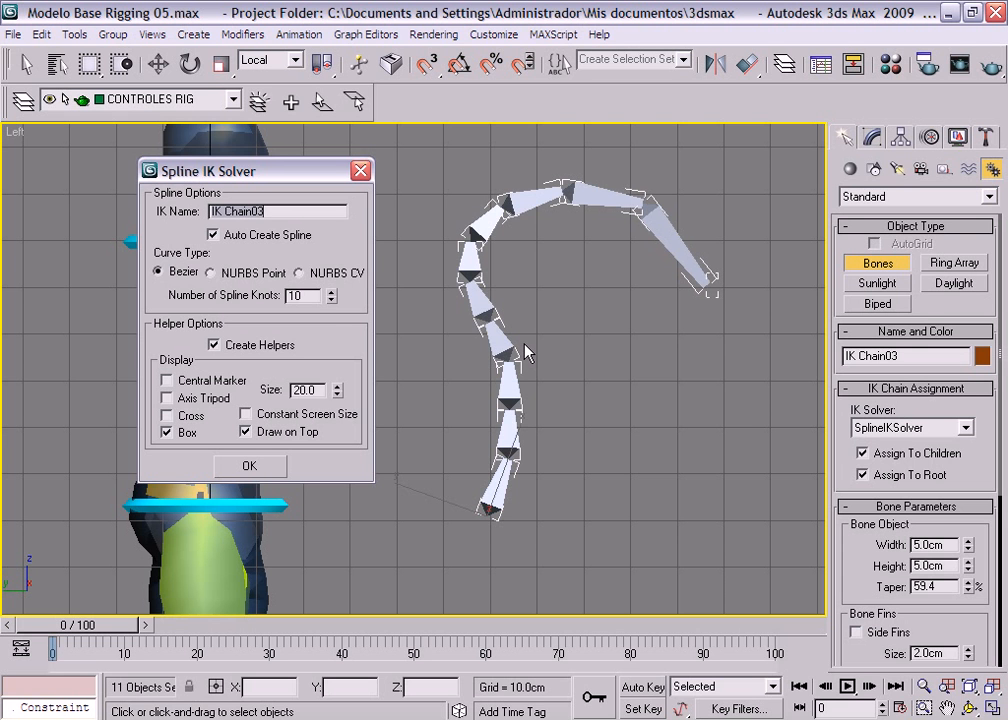
double_click(308, 296)
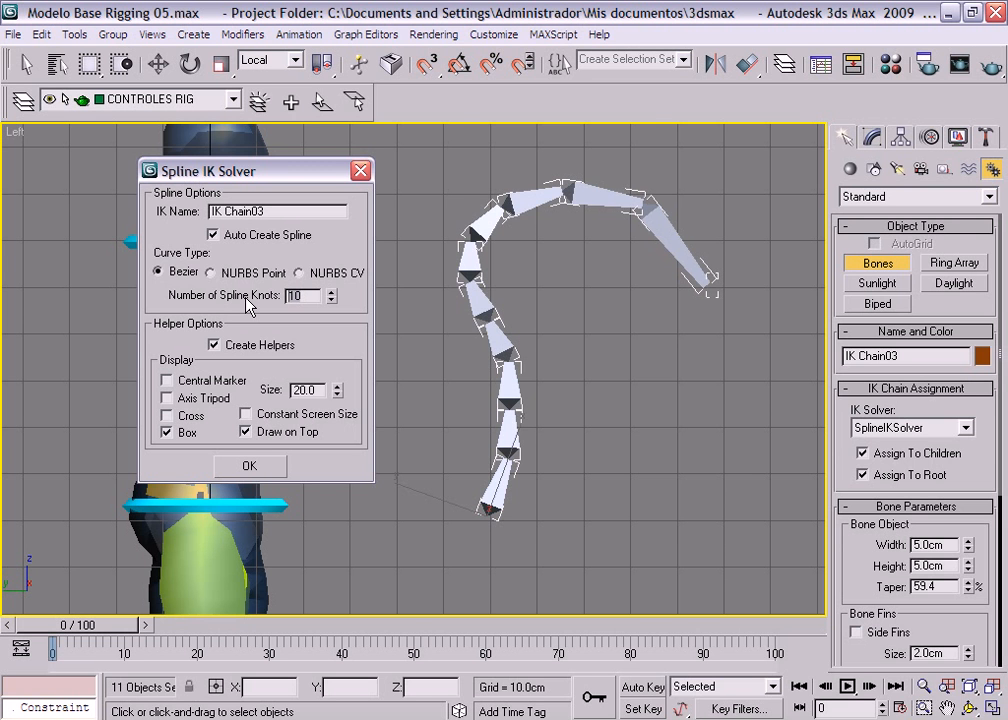
type("5")
left_click(250, 467)
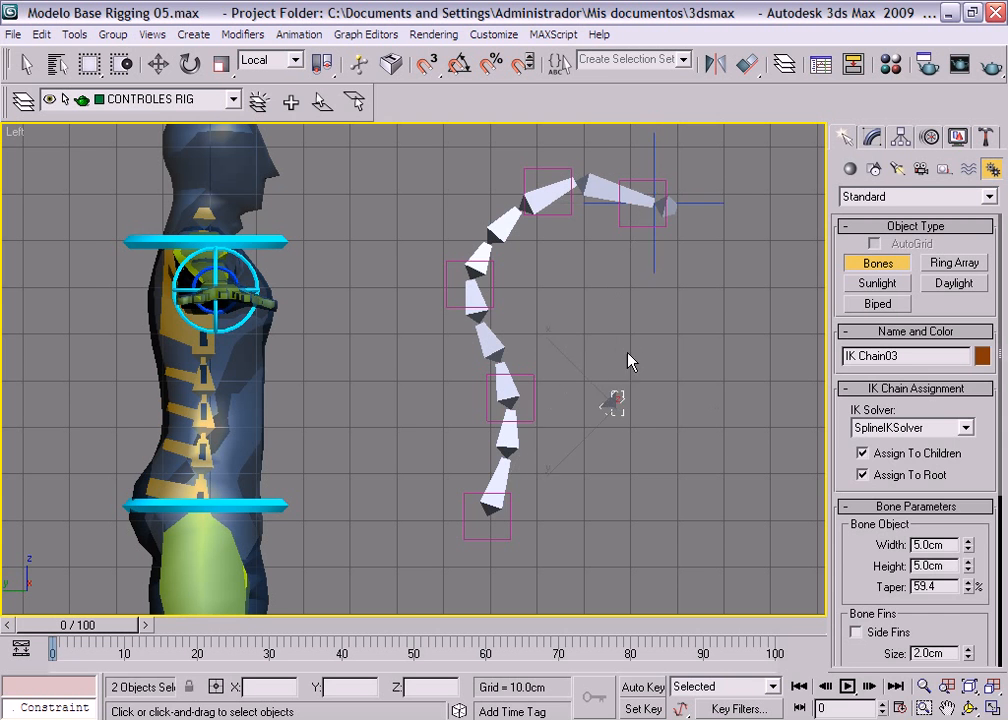
- Try moving the demo chain's second helper from the base toward the character, and undo the move
key("e")
left_click(612, 412)
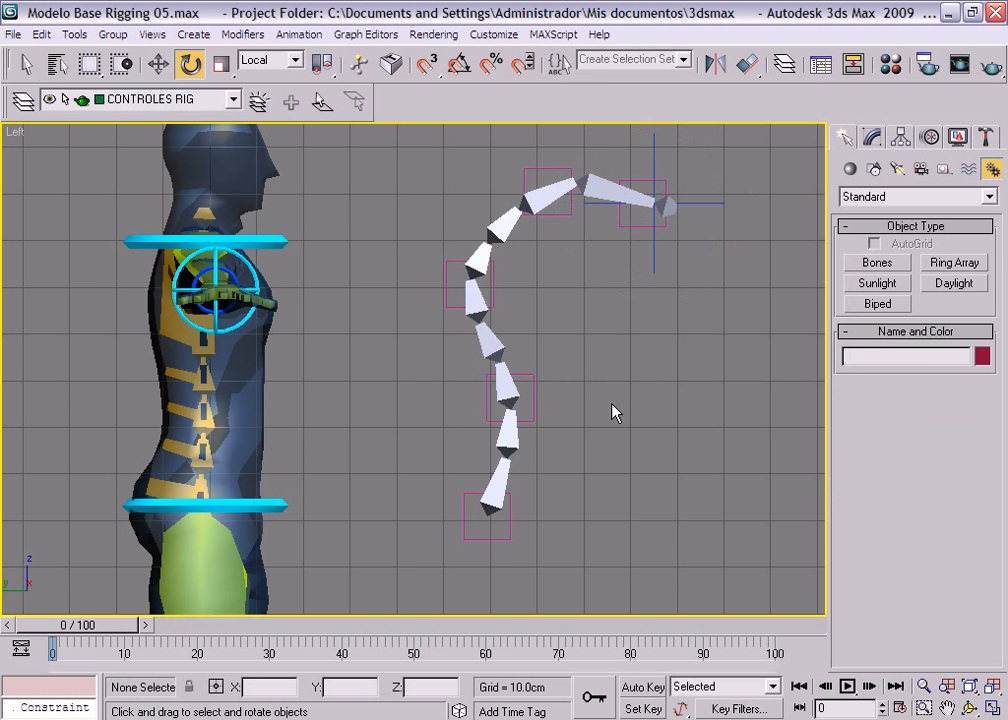
middle_click_drag(612, 412, 513, 439)
left_click(465, 418)
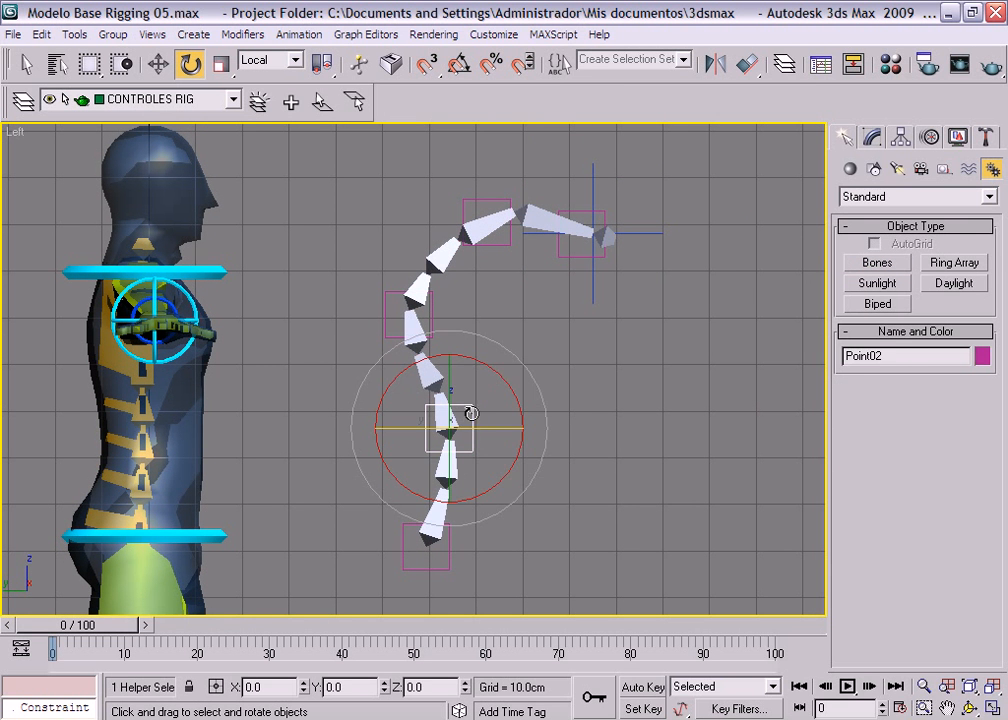
right_click(504, 405)
left_click(518, 418)
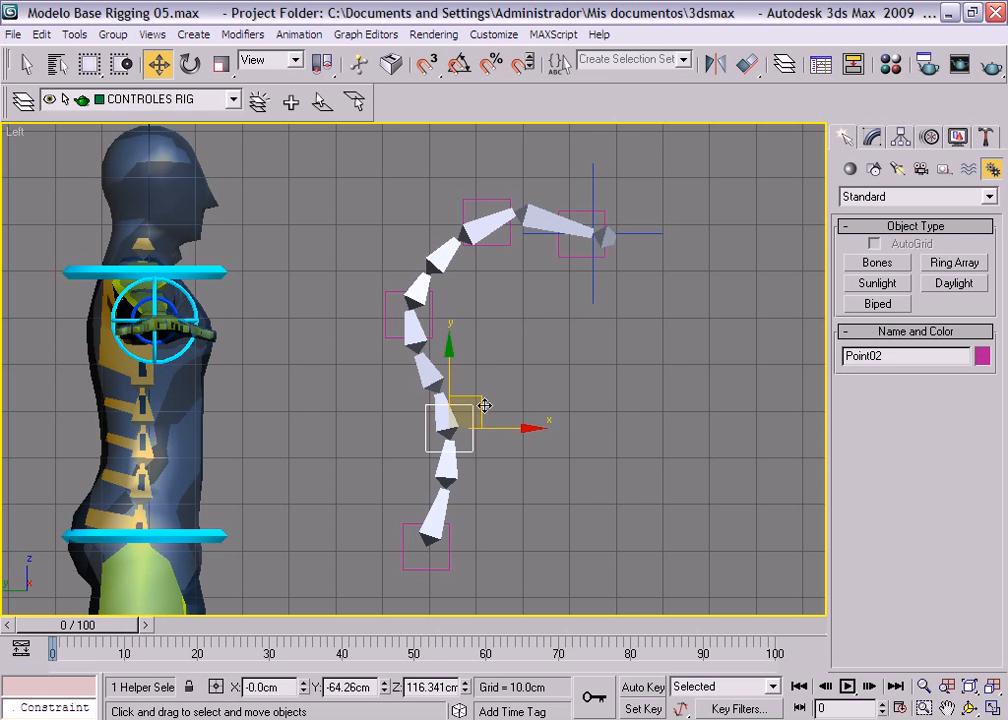
left_click_drag(484, 405, 393, 394)
key("ctrl+z")
- Test moving the demo chain's base helper, undo its moves, and try the second helper again
left_click(444, 543)
left_click_drag(451, 561, 473, 441)
key("ctrl+z")
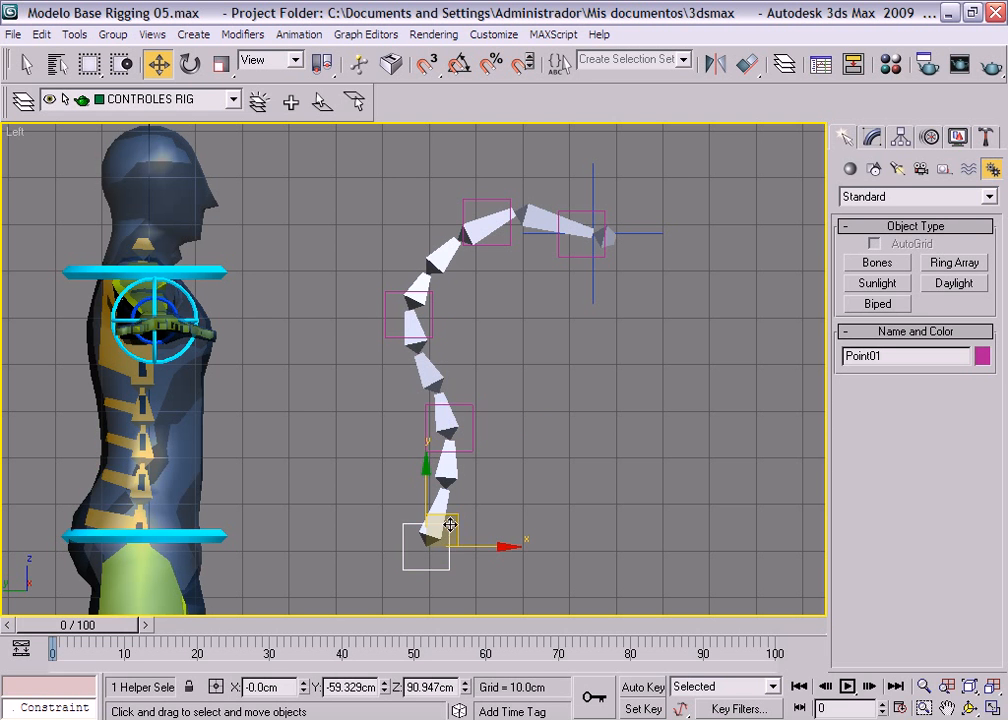
mouse_move(450, 525)
left_mouse_down()
mouse_move(497, 508)
mouse_move(479, 542)
mouse_move(418, 480)
mouse_move(448, 524)
mouse_move(460, 510)
left_mouse_up()
key("ctrl+z")
left_click(472, 409)
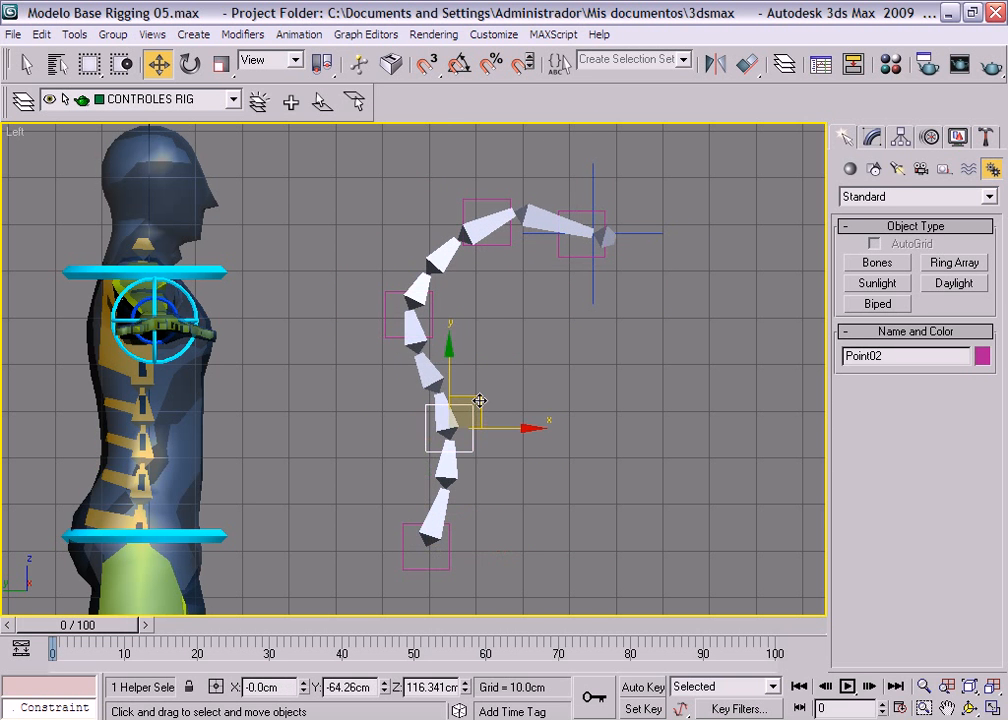
mouse_move(480, 400)
left_mouse_down()
mouse_move(488, 378)
mouse_move(508, 398)
mouse_move(396, 406)
mouse_move(487, 373)
mouse_move(424, 414)
mouse_move(427, 400)
mouse_move(480, 405)
left_mouse_up()
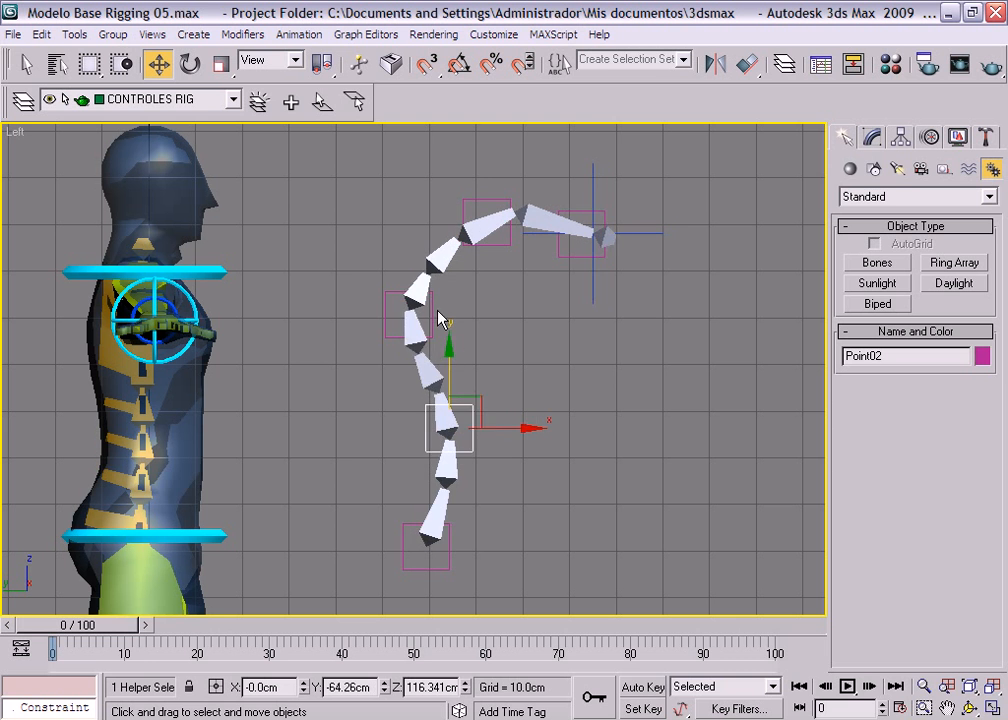
- Test moving the demo chain's middle helper away from the character, undo it, and lower the helper at the chain's tip about 6 cm
left_click(437, 305)
left_click_drag(442, 288, 497, 289)
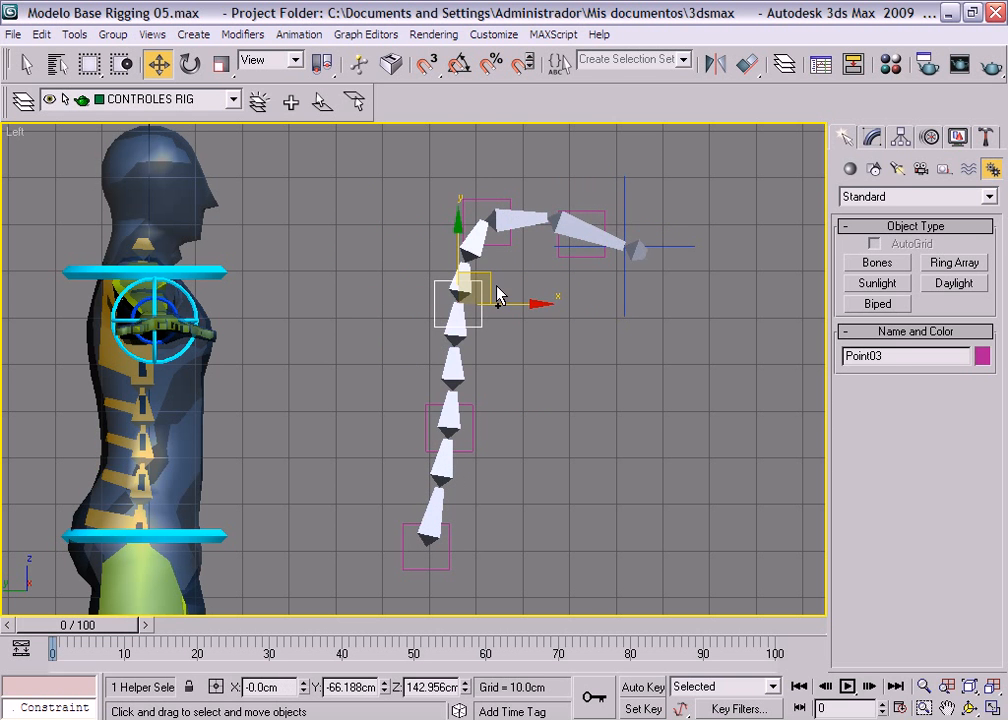
key("ctrl+z")
left_click(592, 203)
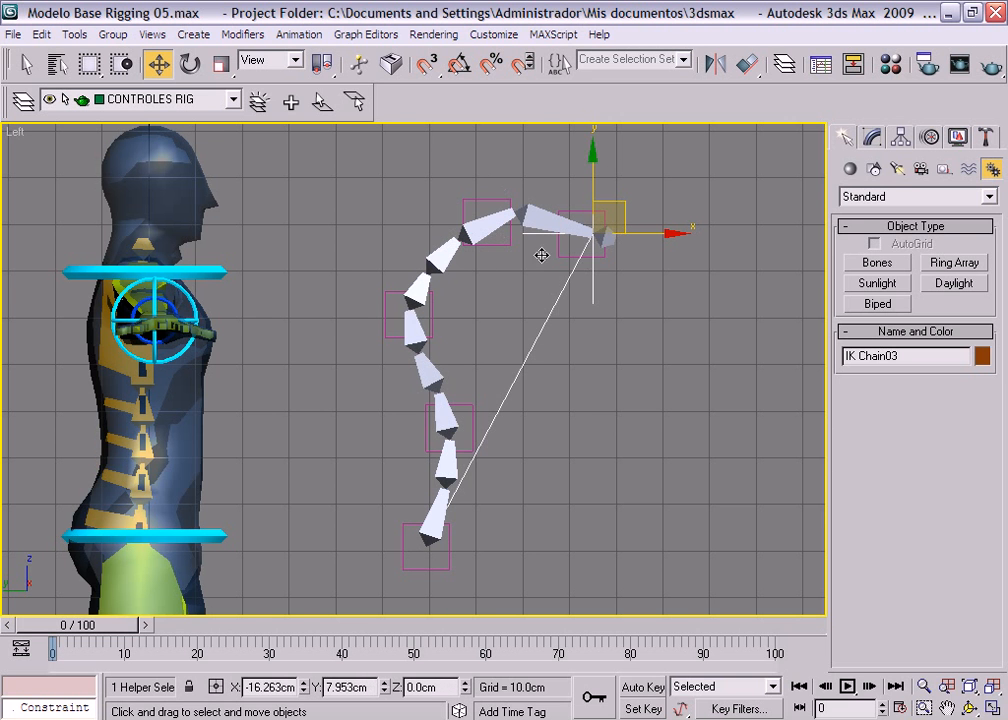
left_click(603, 241)
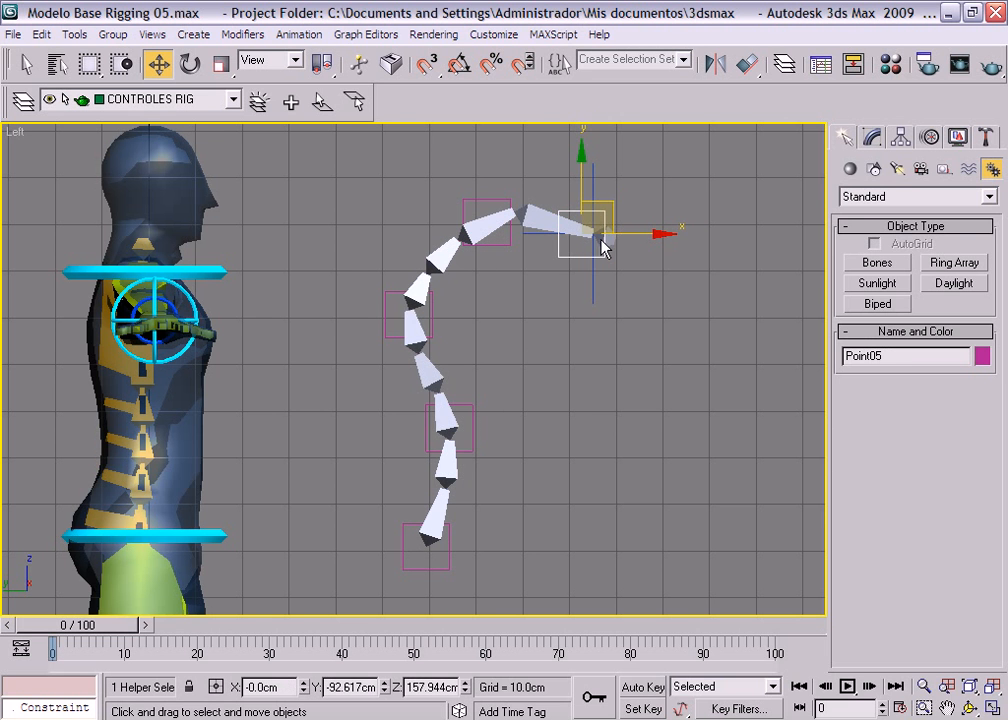
left_click_drag(614, 214, 617, 243)
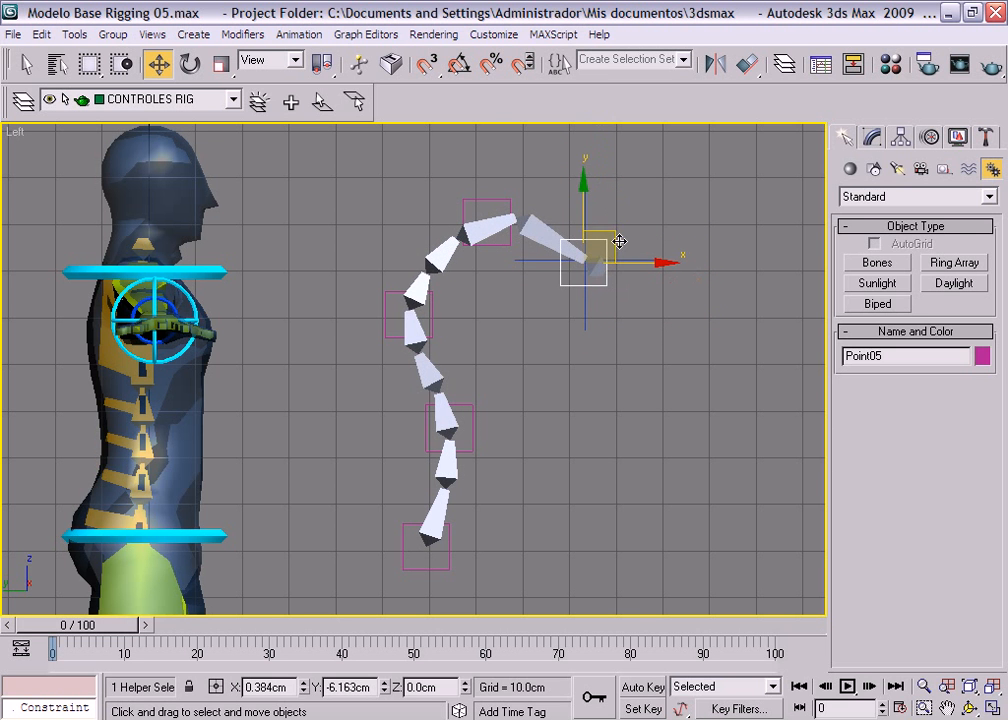
left_click(585, 407)
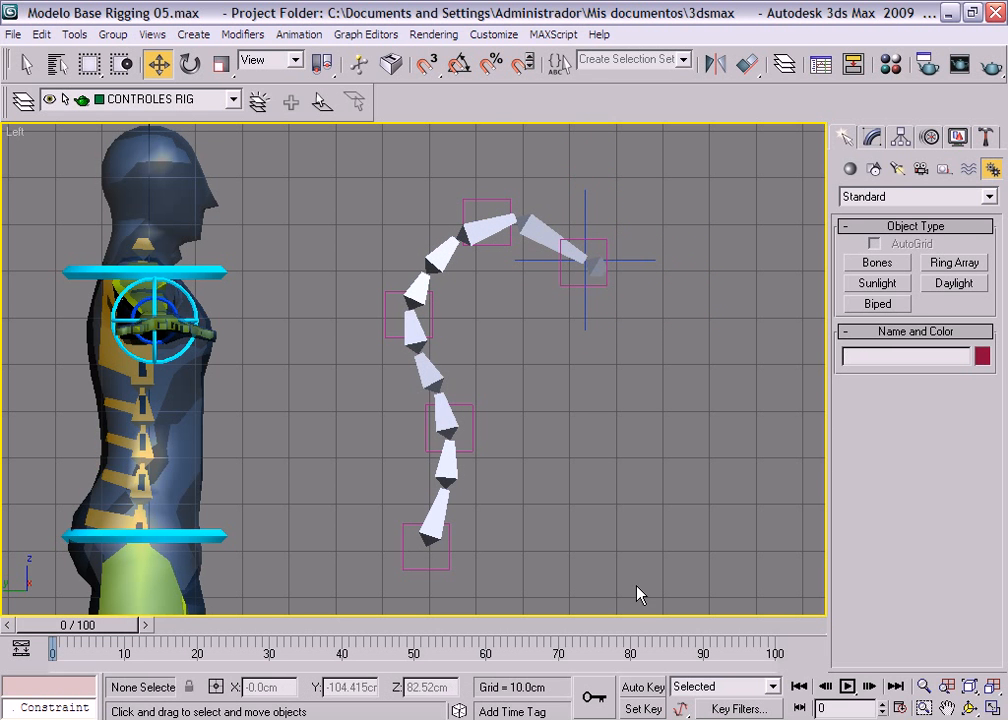
- Delete the entire demo bone chain together with its helpers, spline and IK chain
left_click_drag(635, 551, 340, 185)
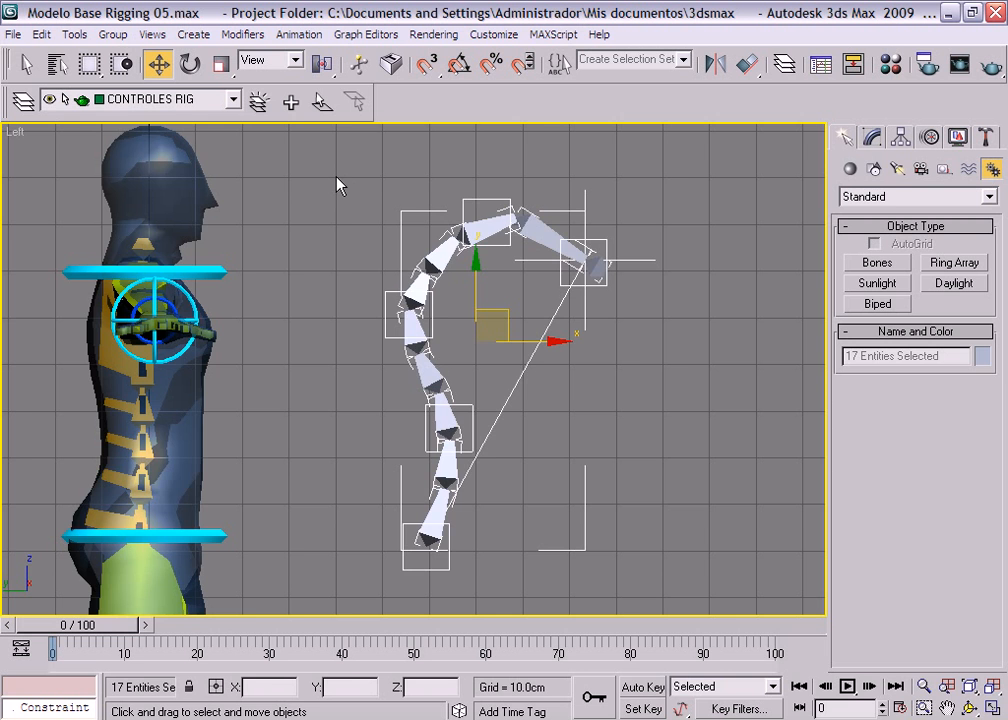
key("Delete")
middle_click_drag(295, 455, 529, 394)
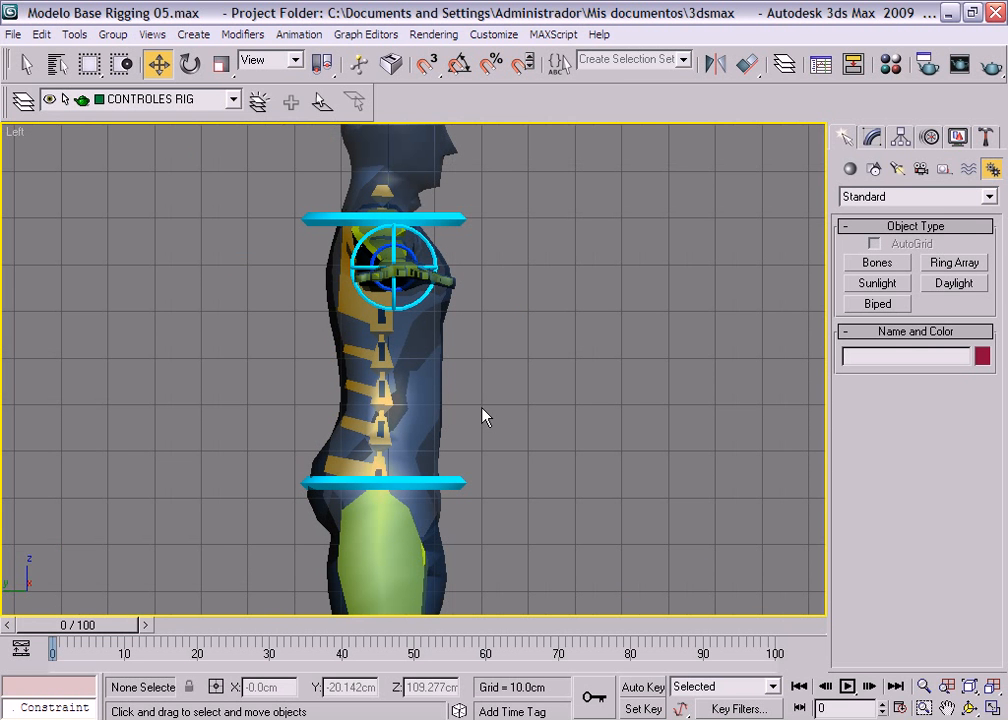
middle_click_drag(432, 420, 432, 428)
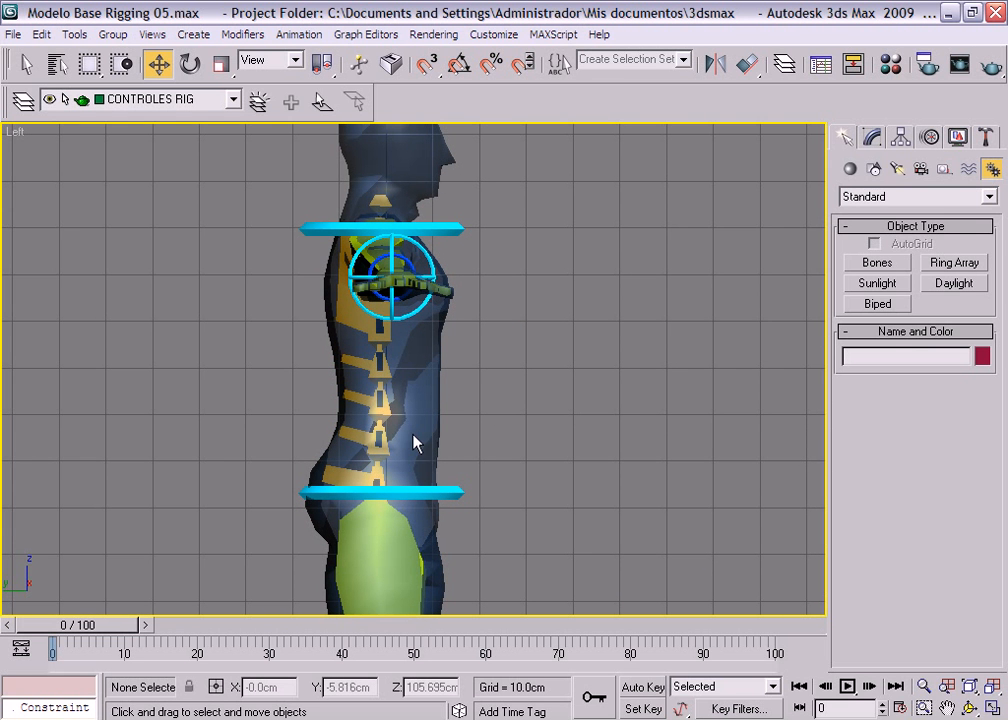
- Isolate the character's complete spine bone chain and move the isolation warning window clear of the bones
left_click(345, 476)
double_click(345, 476)
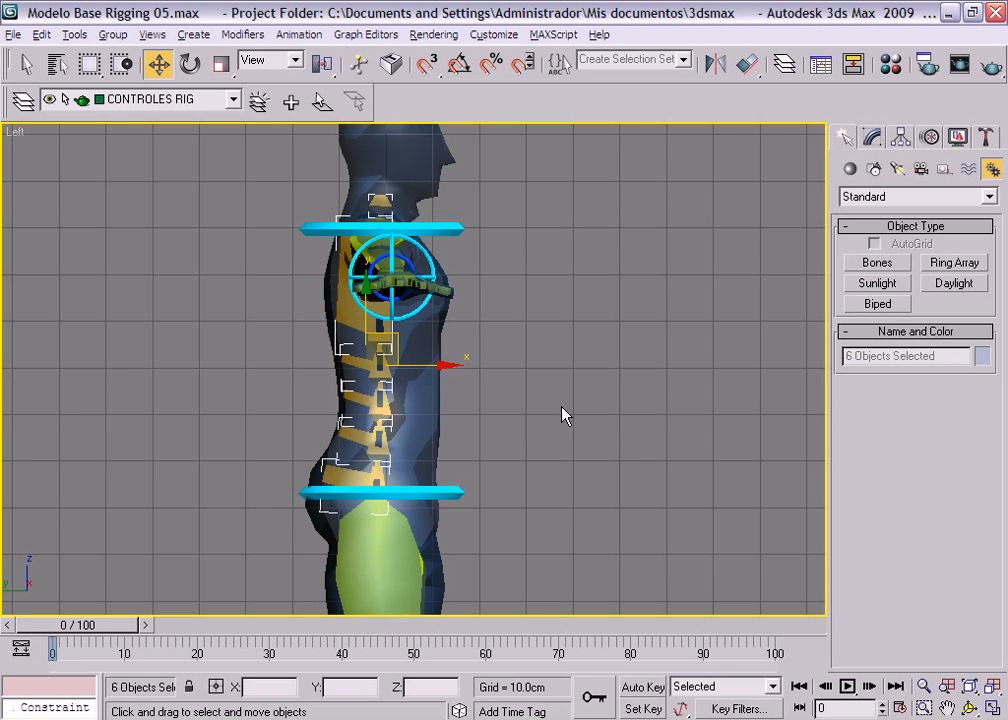
key("alt+q")
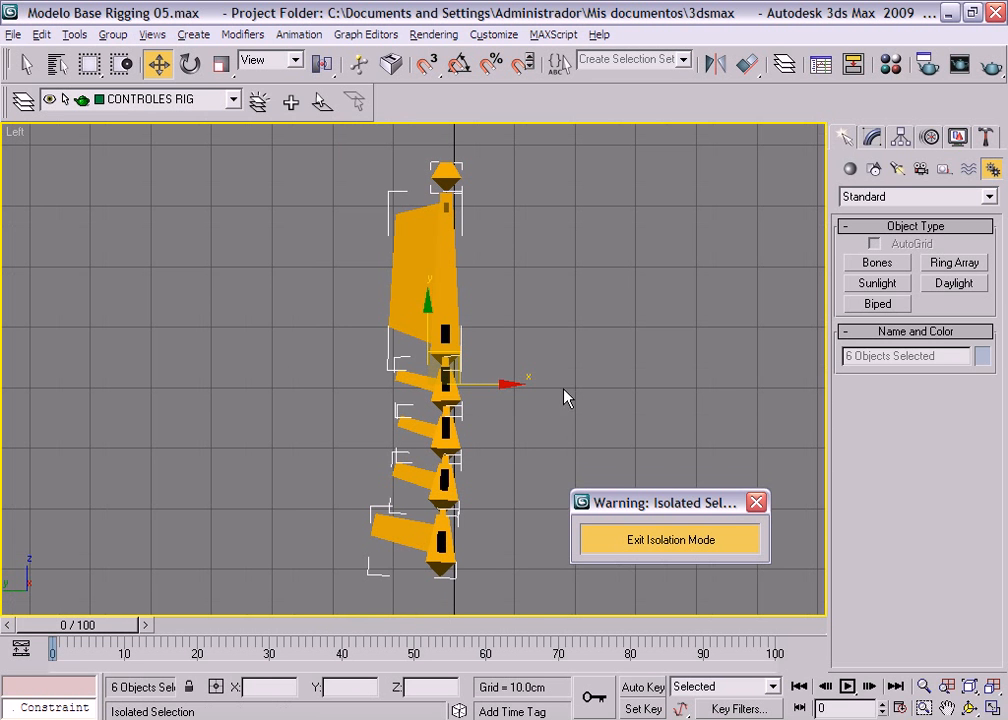
left_click(598, 317)
middle_click_drag(556, 328, 508, 314)
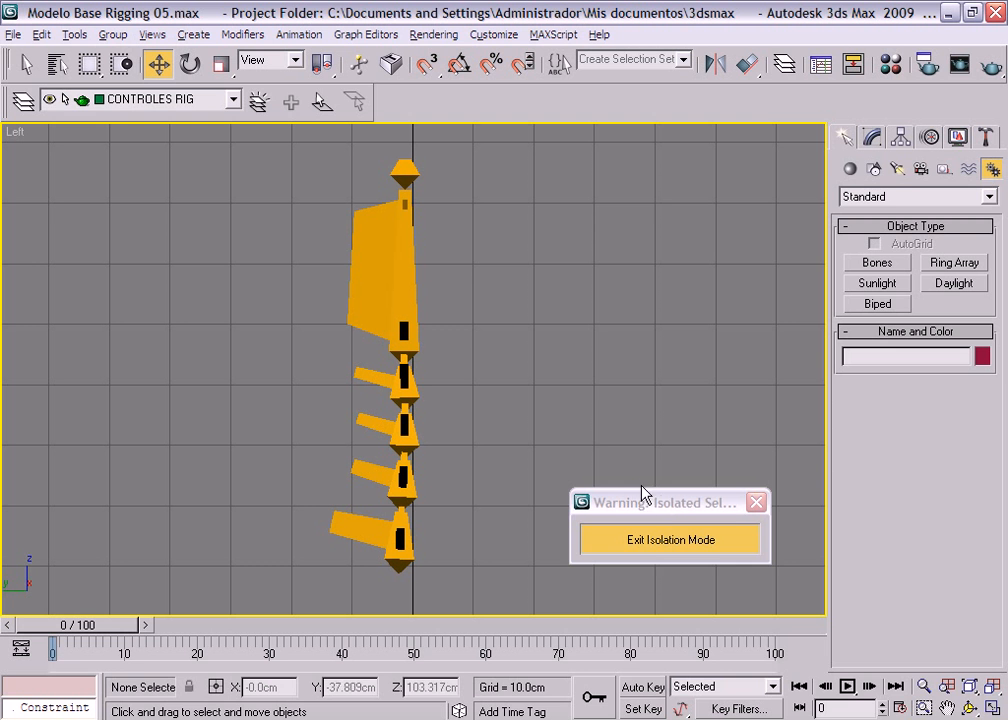
left_click(667, 511)
left_click_drag(665, 510, 715, 104)
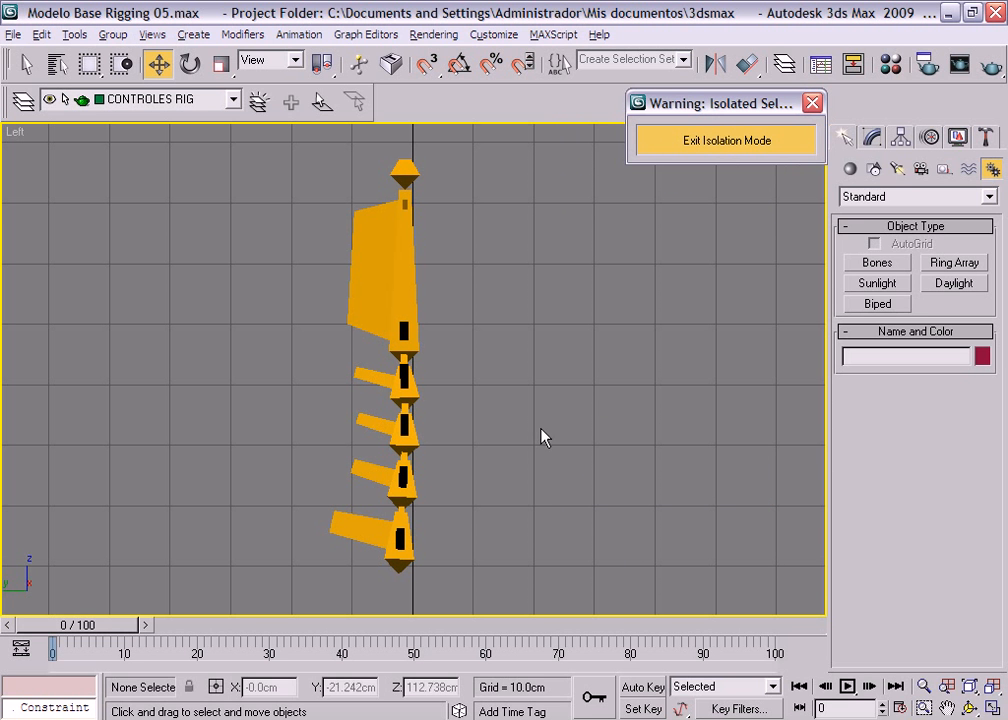
- Show the isolated spine bones in wireframe and frame the whole chain in the Left view
key("F3")
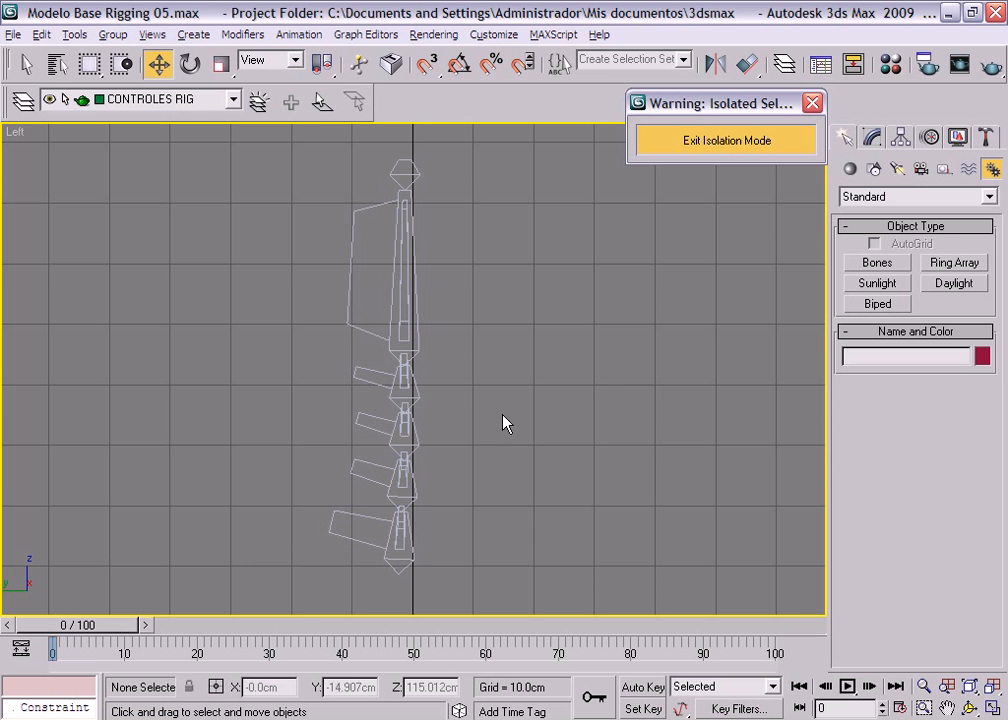
scroll(468, 407, "up", 3)
scroll(455, 400, "down", 3)
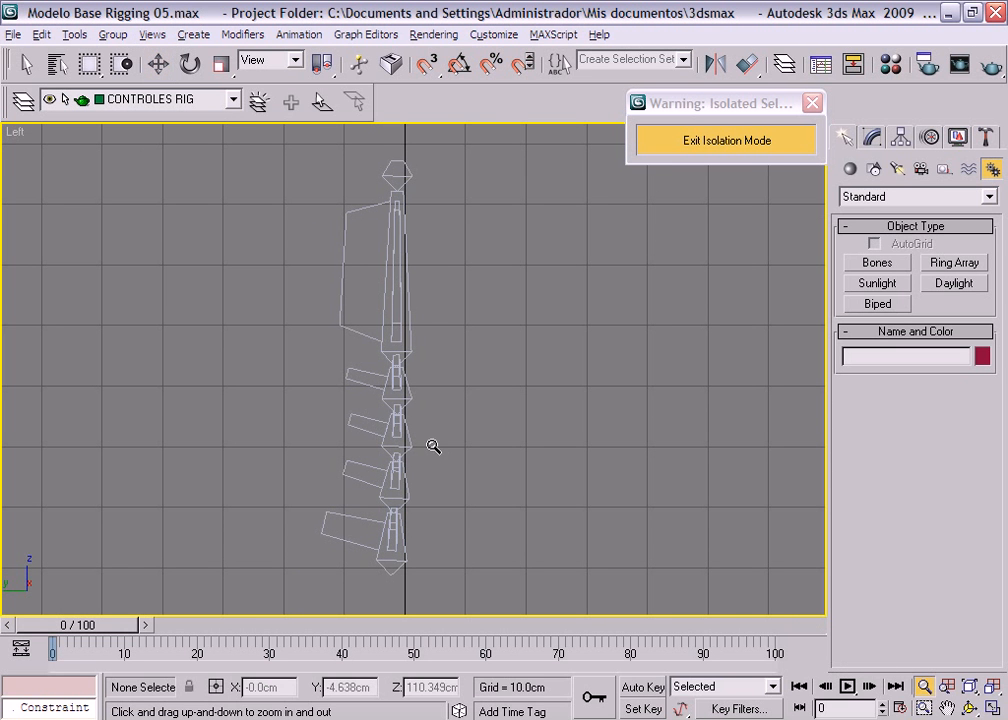
left_click_drag(433, 446, 435, 432)
right_click(447, 388)
middle_click_drag(489, 382, 481, 392)
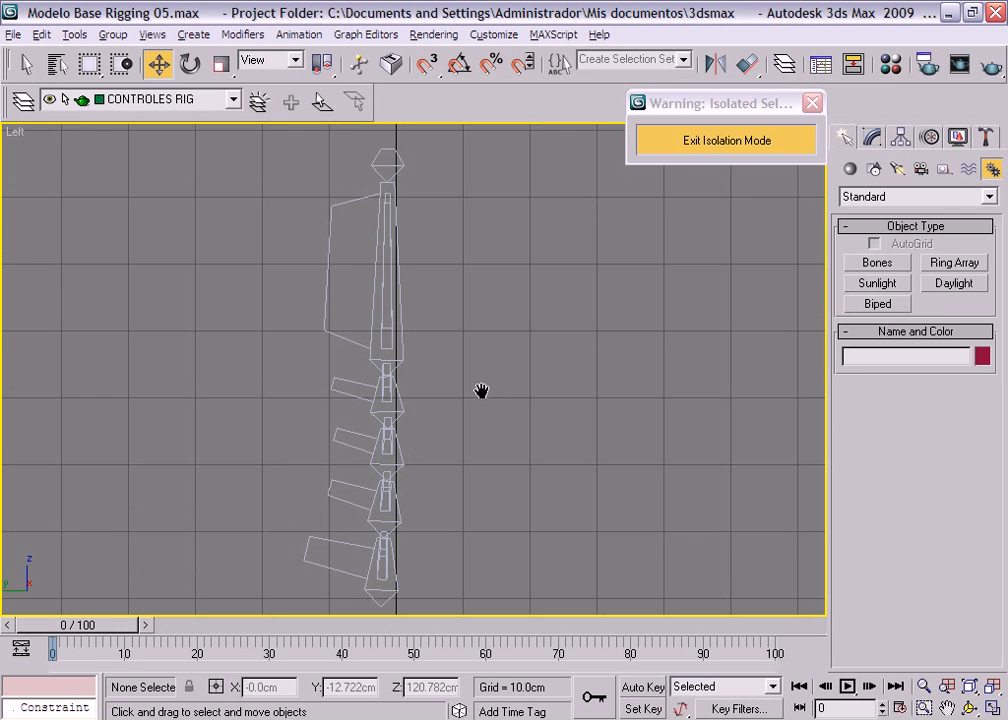
- Draw a straight two-point line from the base of the lowest spine bone to the upper end of the large chest bone
left_click(874, 176)
left_click(866, 281)
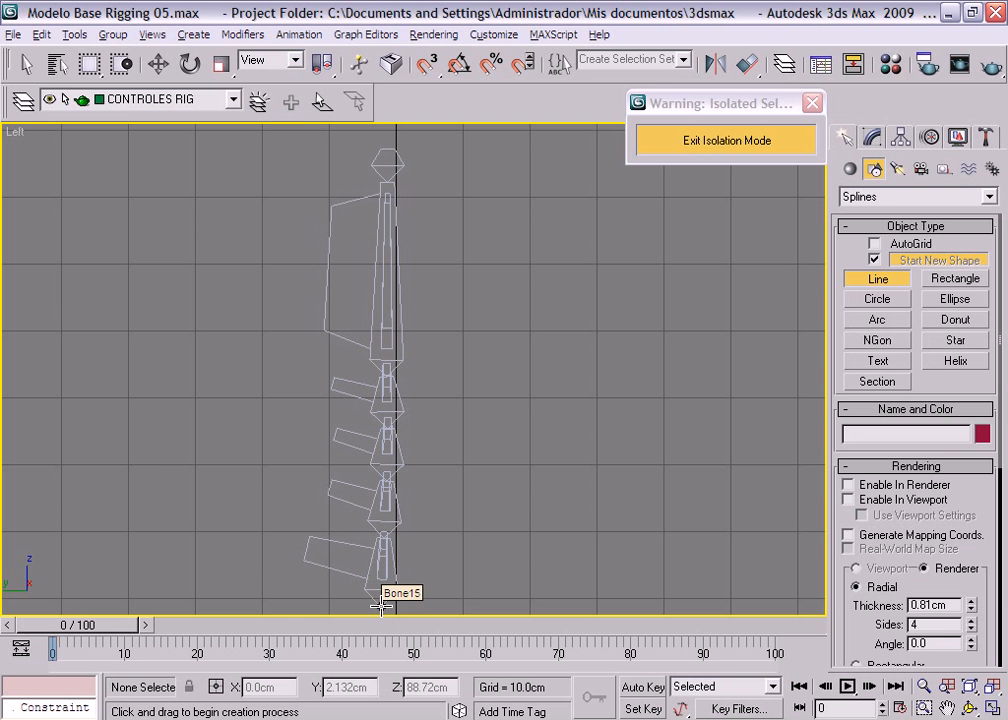
key("ctrl+s")
left_click(381, 607)
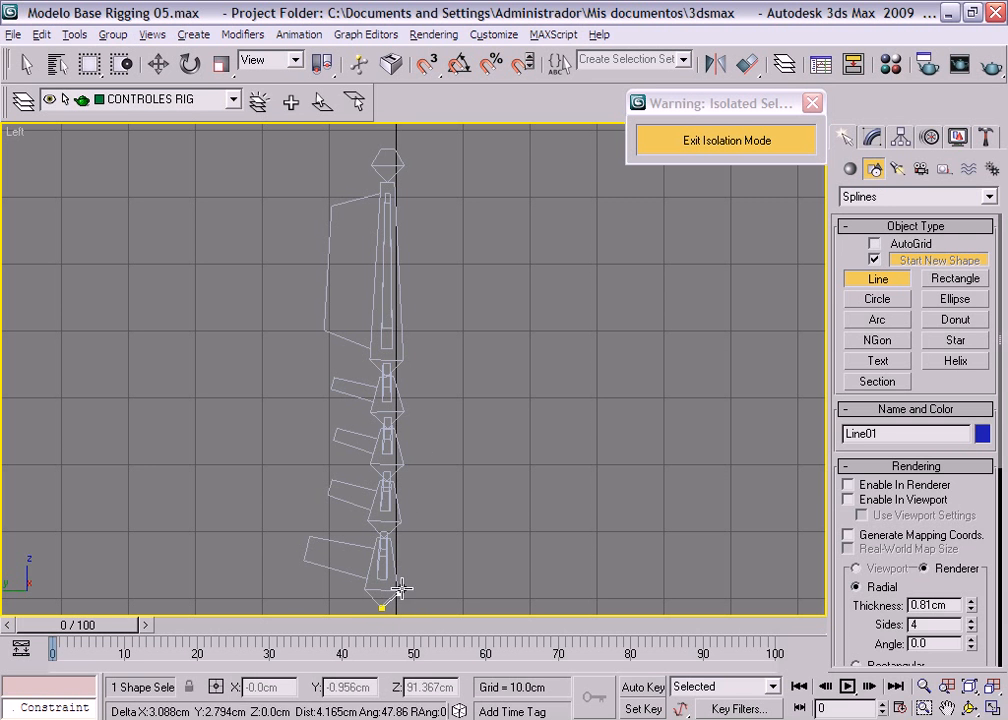
left_click(386, 179)
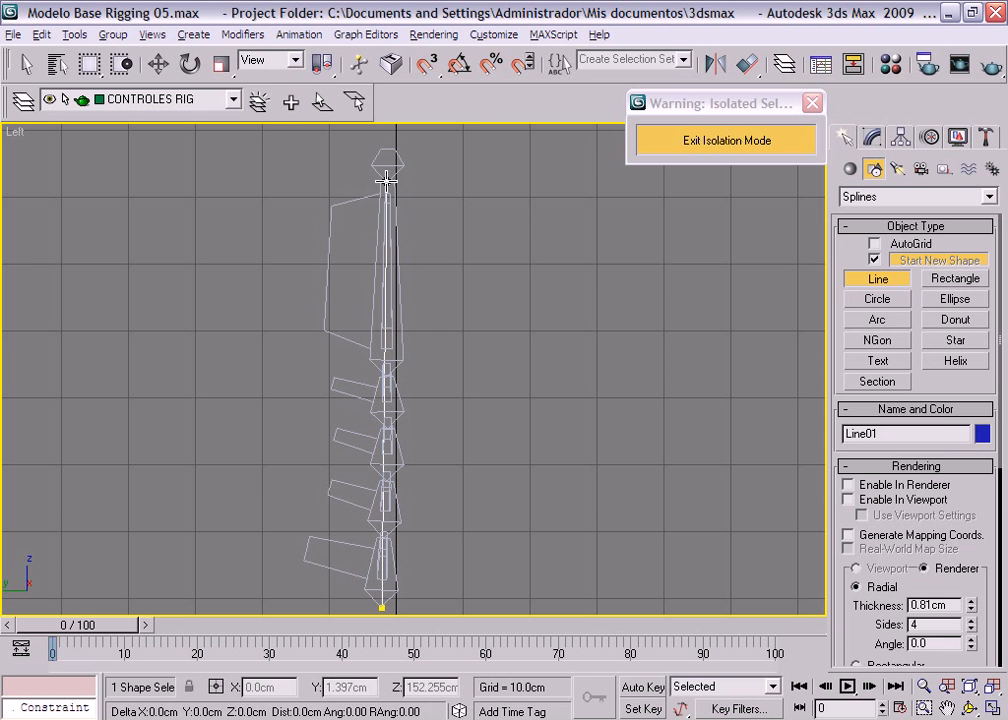
right_click(592, 252)
key("w")
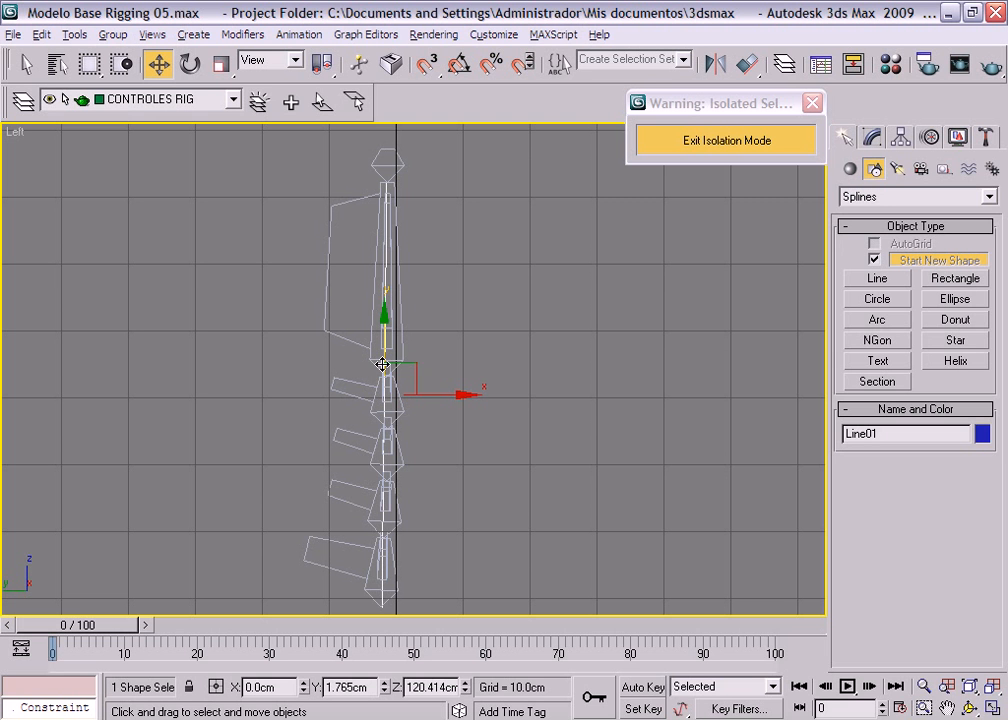
- Refine the line with two extra vertices, one at the second-lowest bone and one just below the large chest bone
left_click(872, 136)
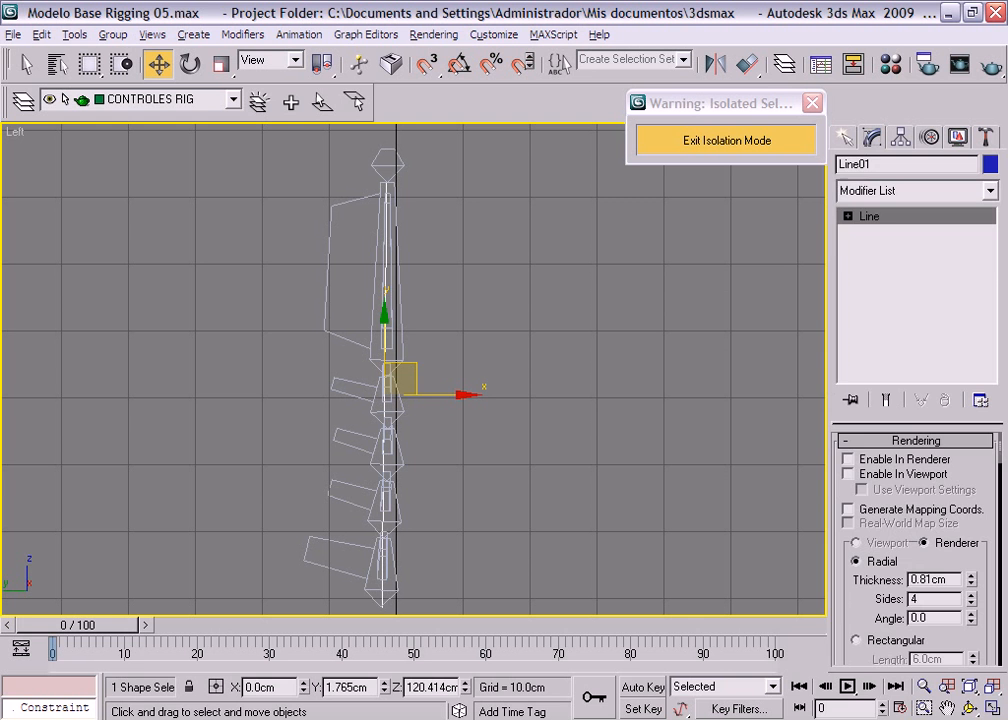
left_click(847, 216)
left_click(878, 232)
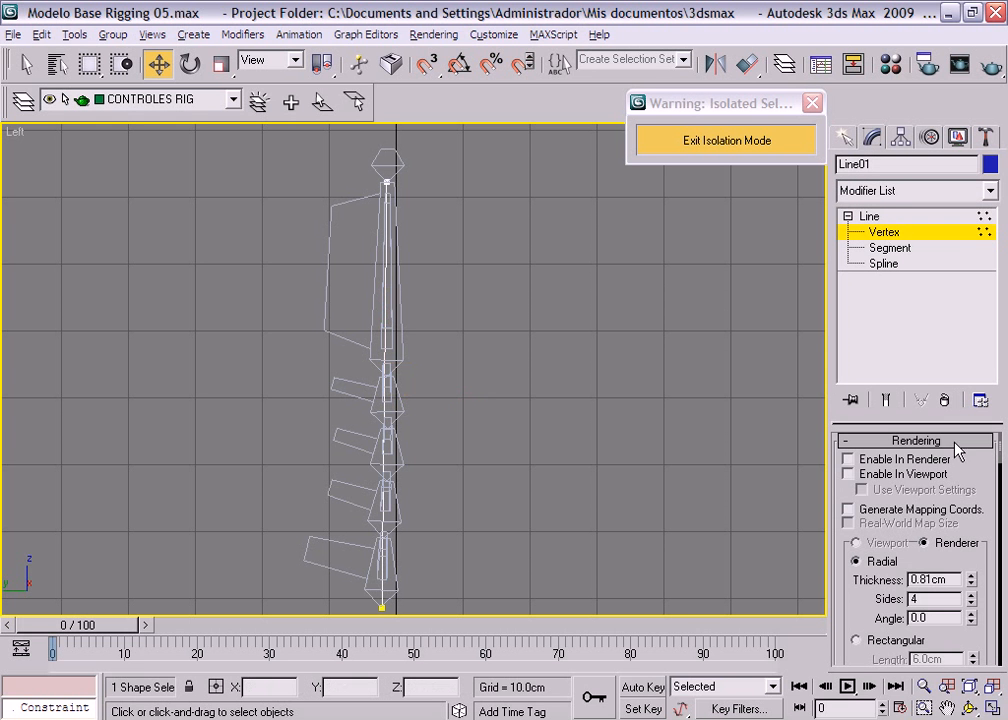
scroll(940, 500, "down", 10)
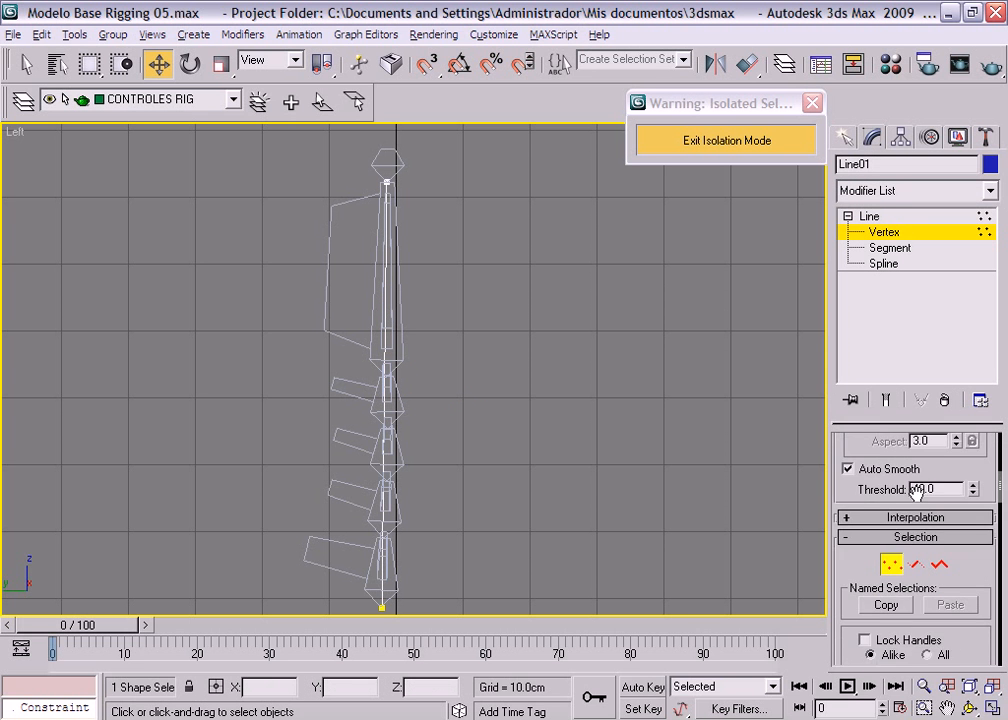
scroll(903, 515, "up", 2)
scroll(903, 515, "down", 7)
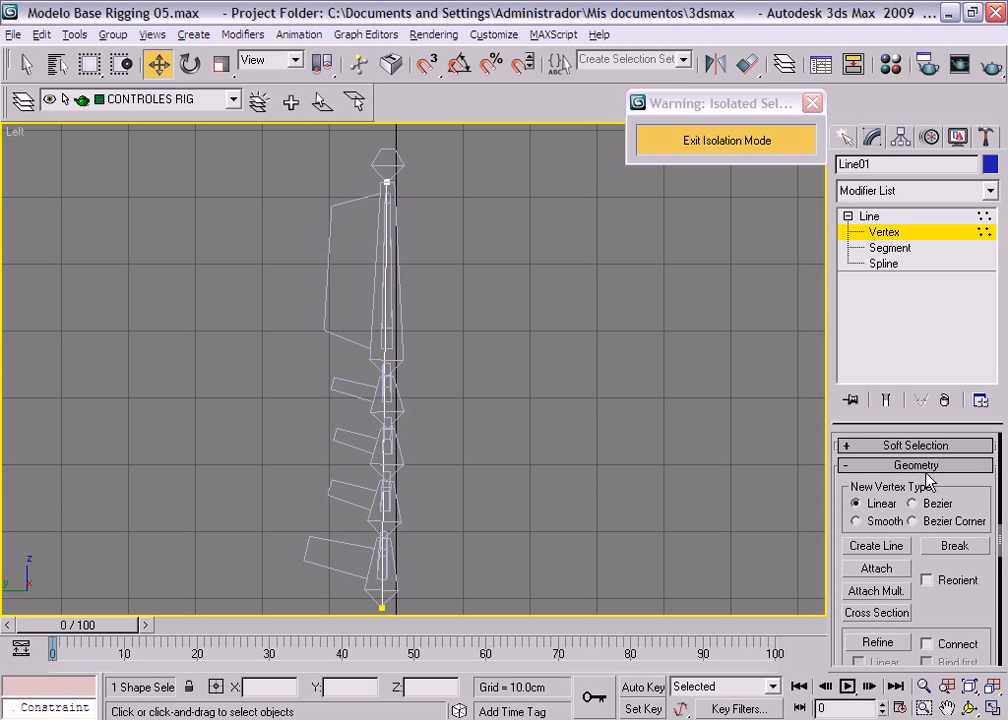
scroll(880, 540, "down", 2)
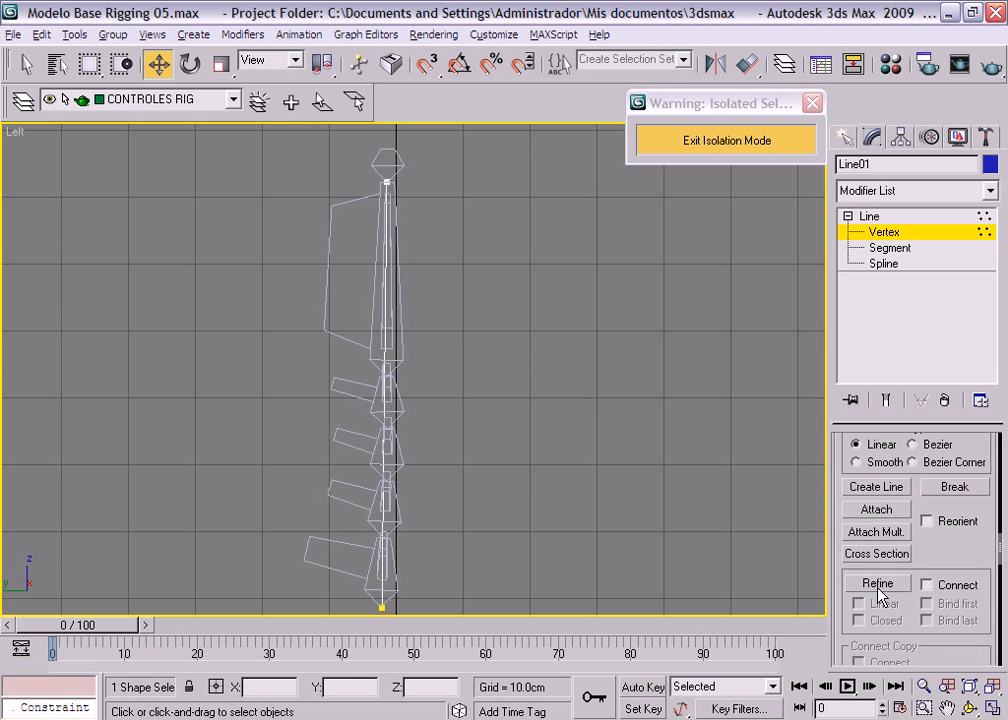
left_click(878, 586)
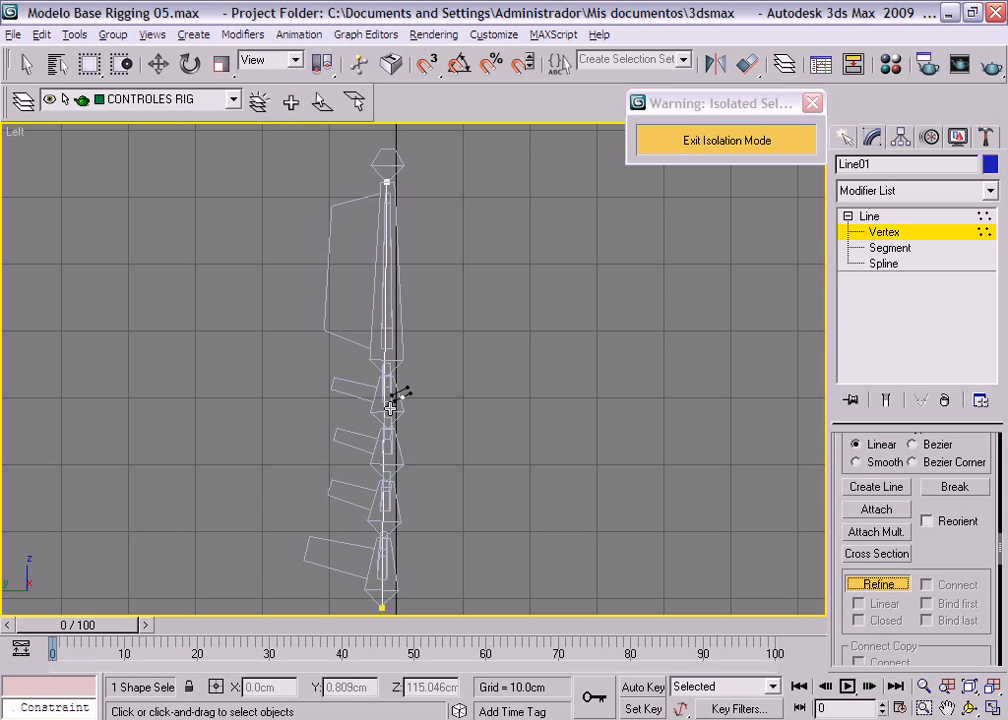
left_click(385, 501)
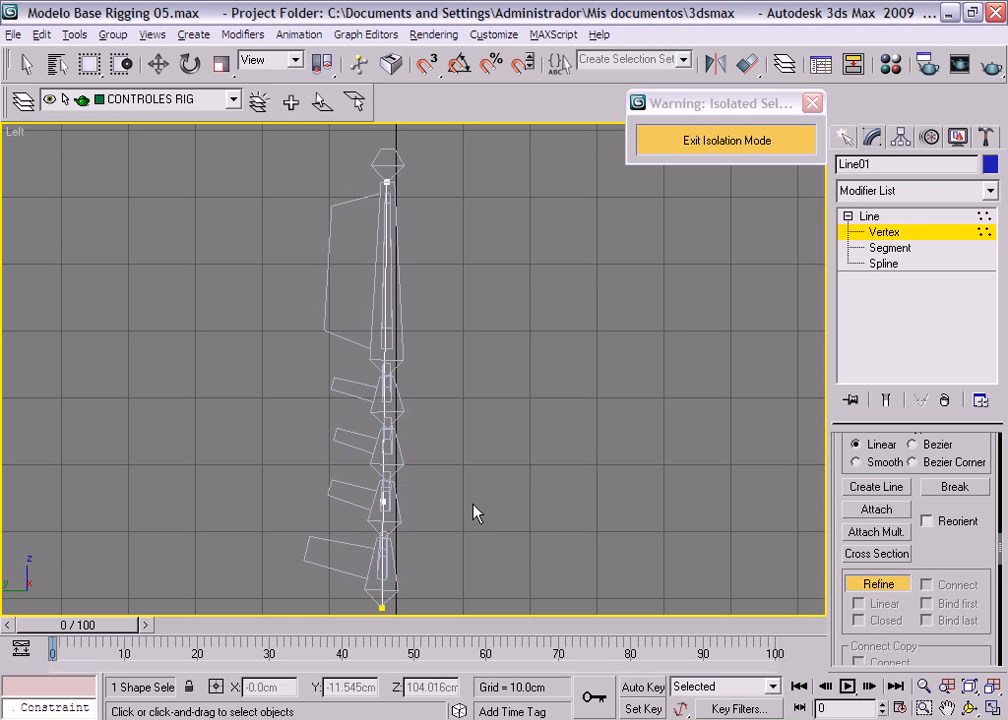
left_click(389, 362)
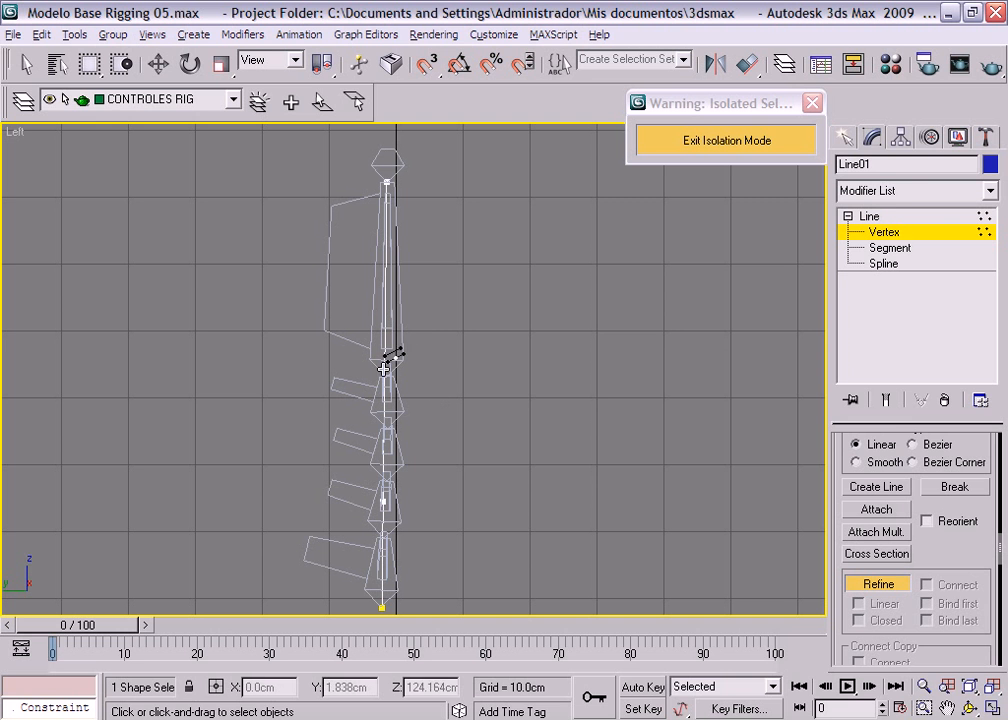
right_click(466, 400)
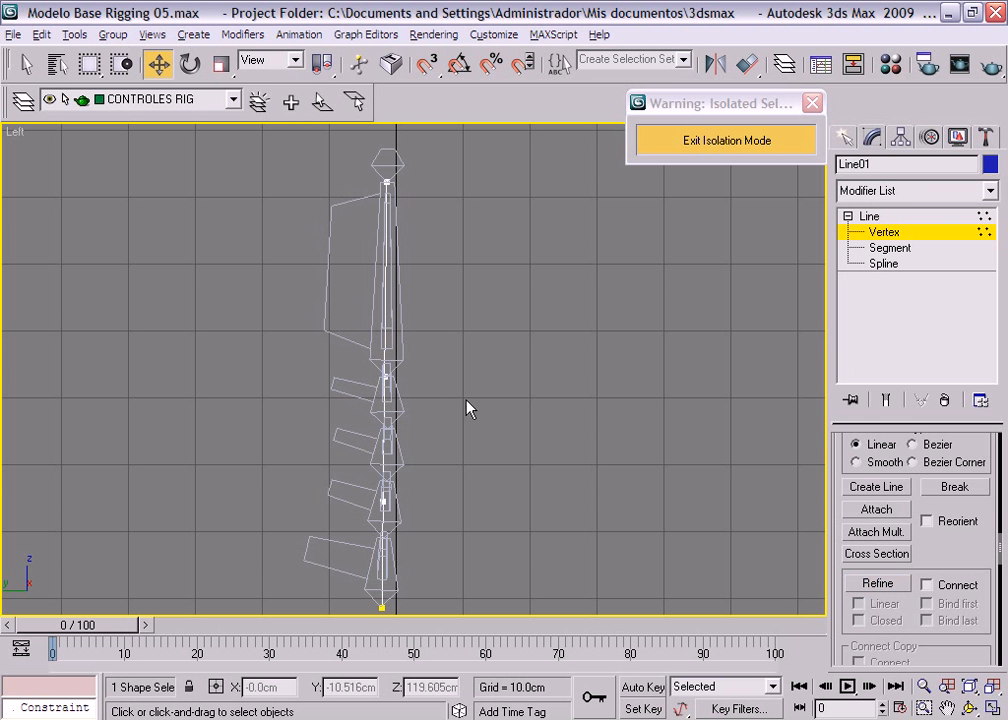
left_click(390, 440)
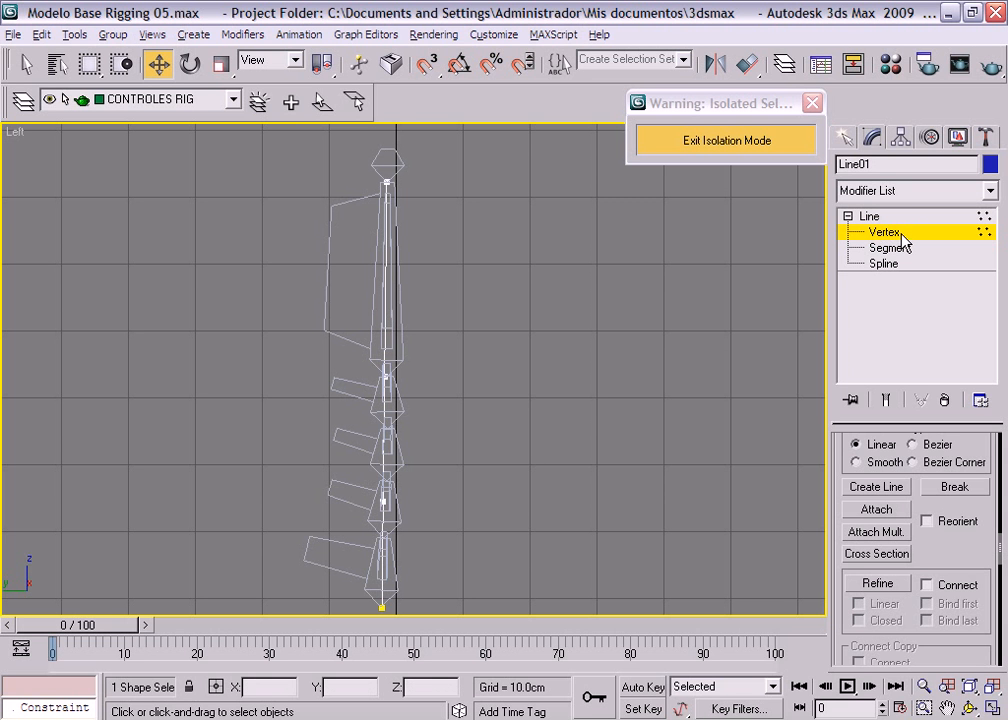
left_click(869, 217)
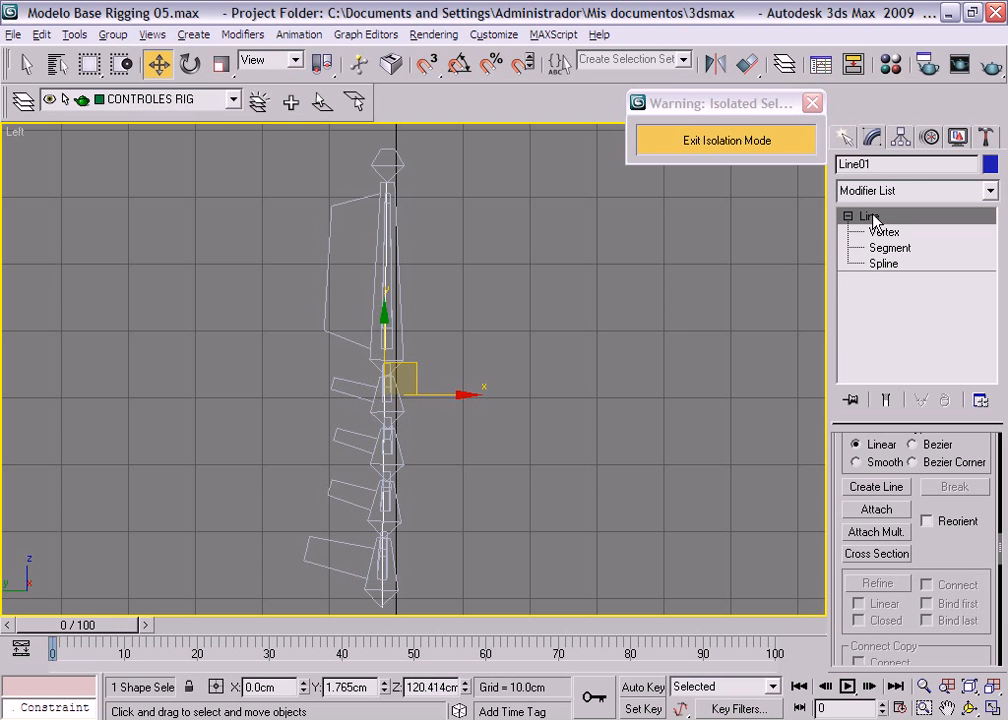
- Apply a SplineIK Solver from the lowest spine bone to the small end bone, using the drawn line as its spline
left_click(324, 316)
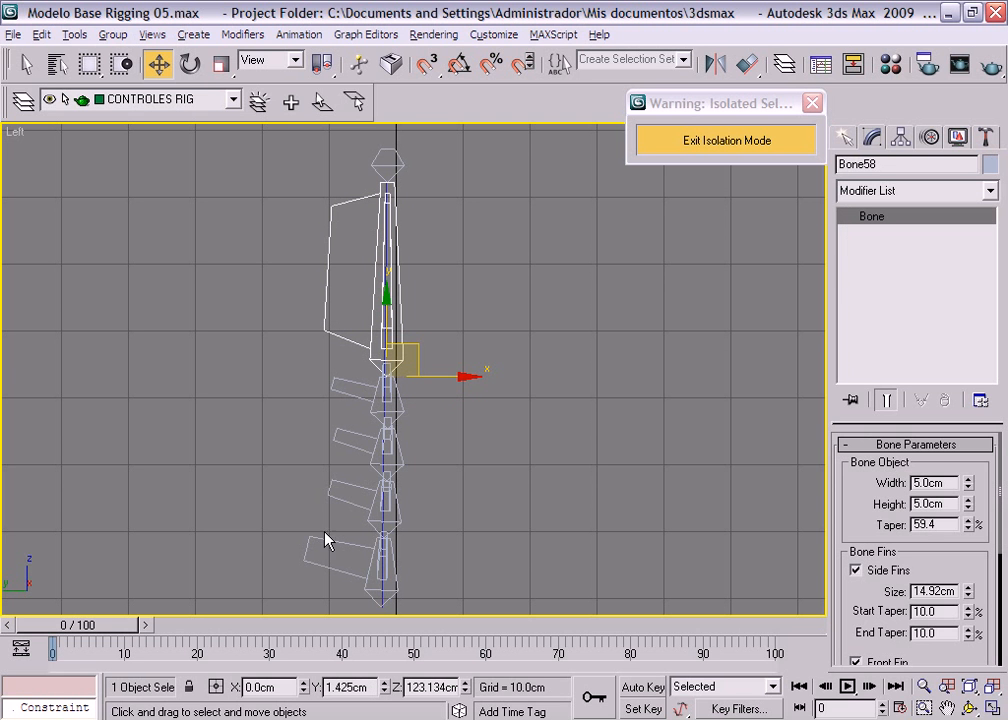
left_click(322, 558)
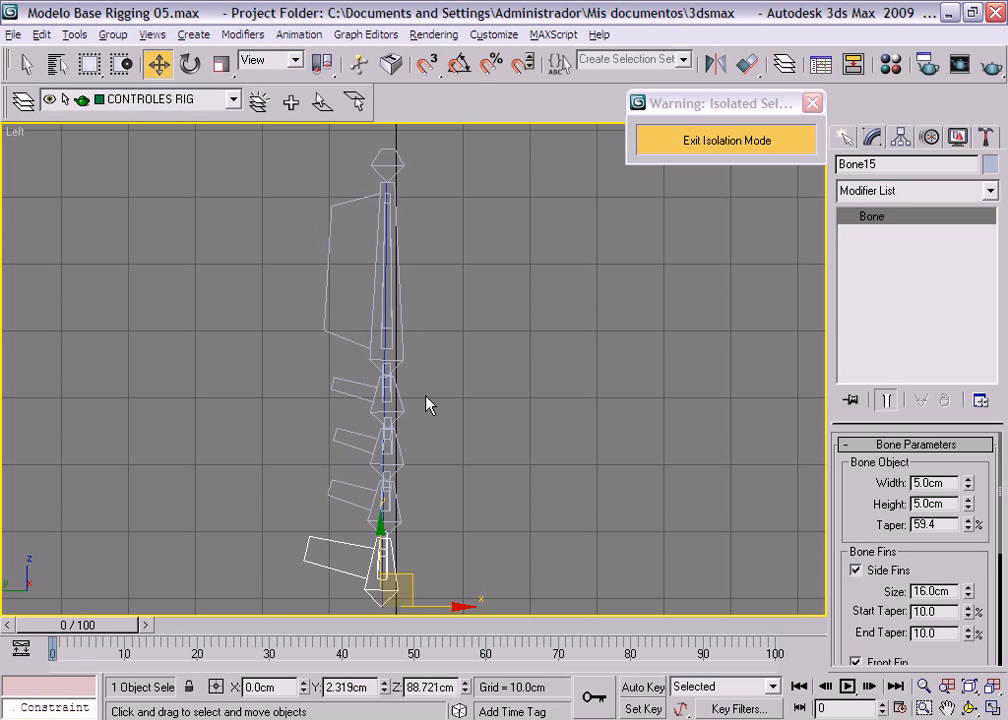
left_click(300, 34)
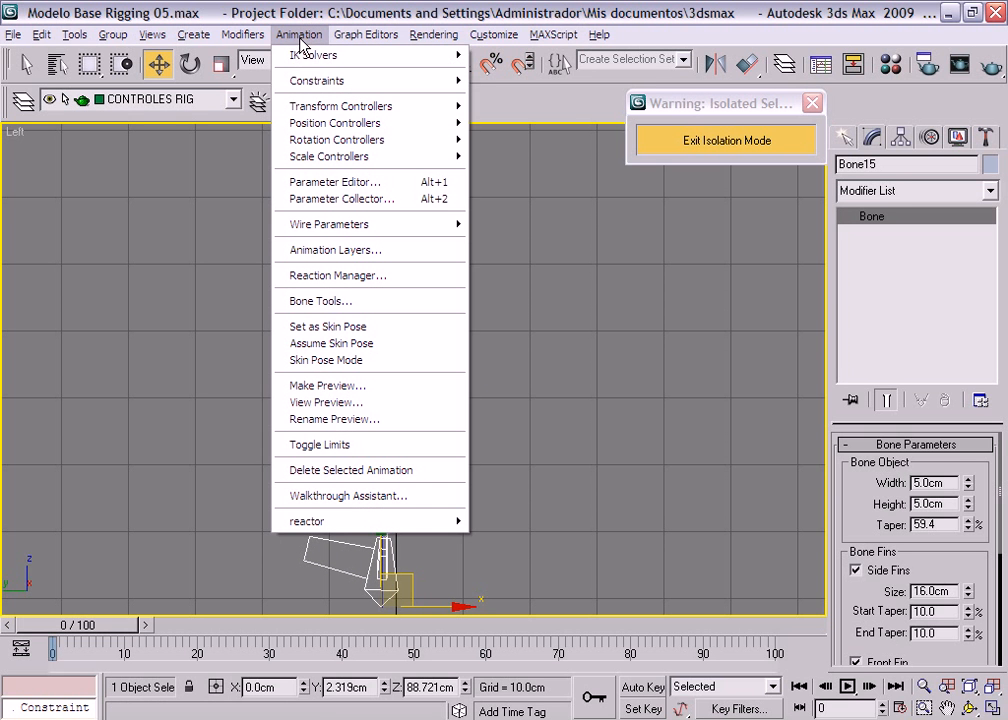
mouse_move(308, 62)
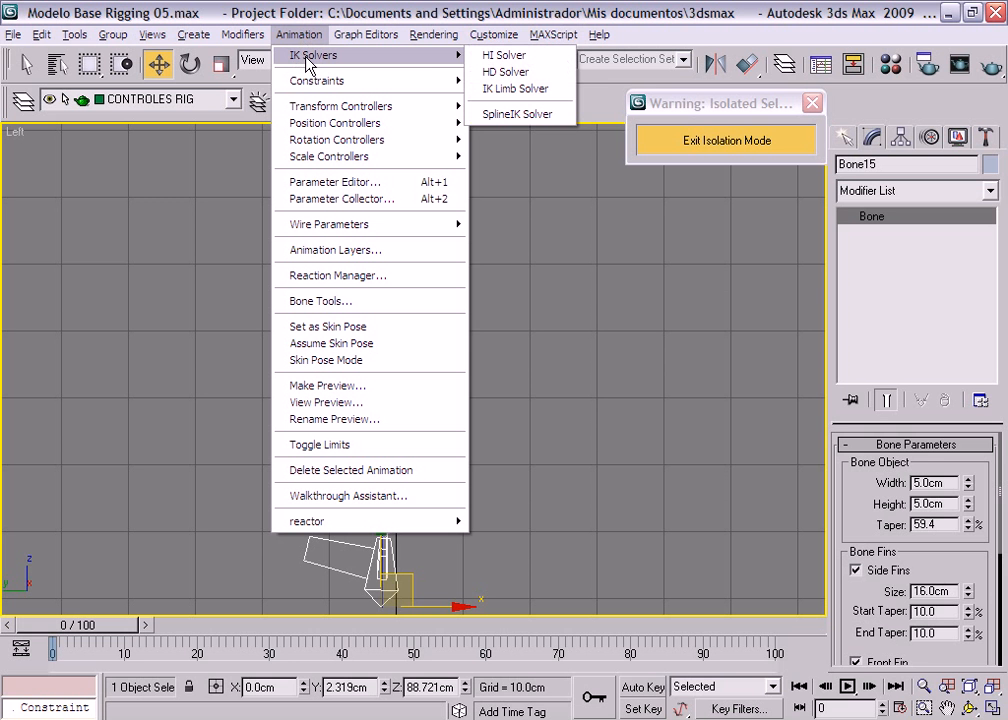
left_click(520, 114)
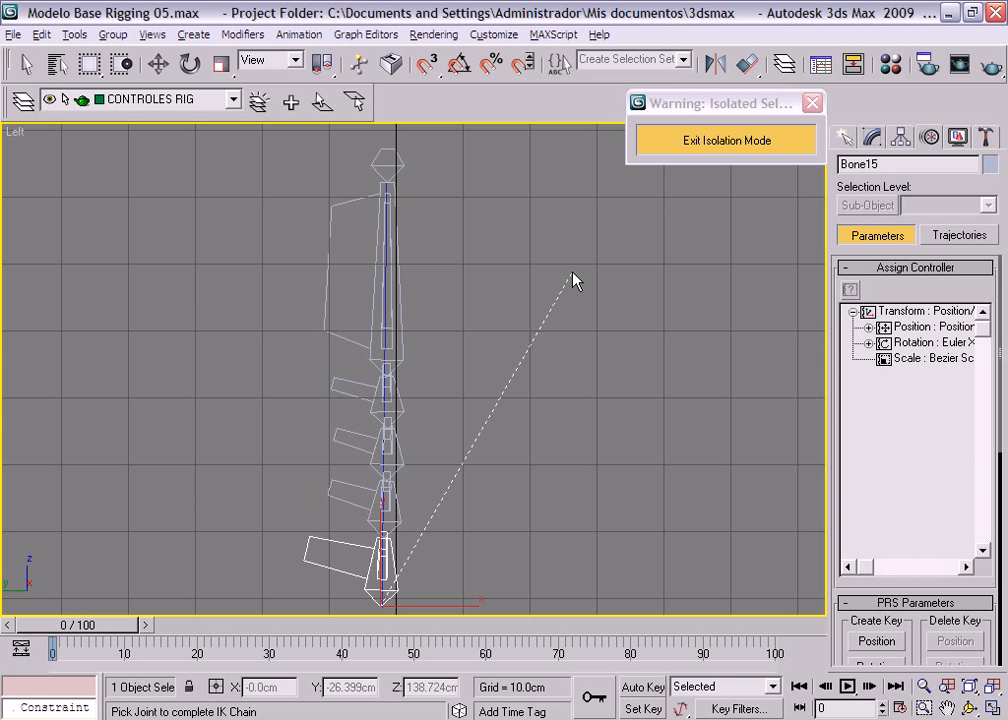
left_click(400, 164)
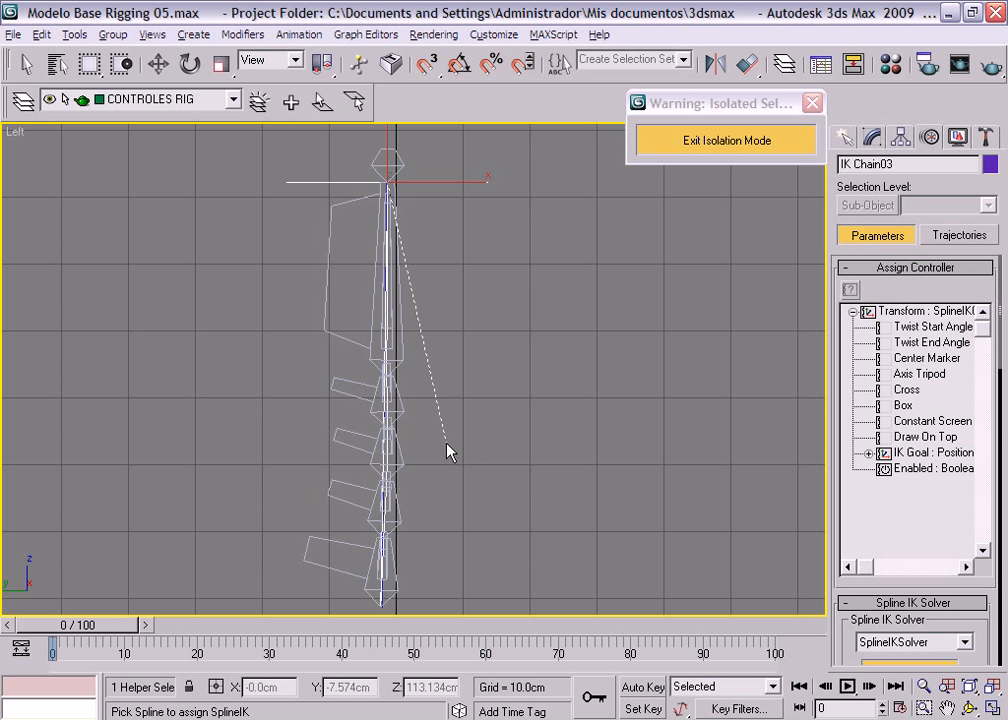
left_click(387, 352)
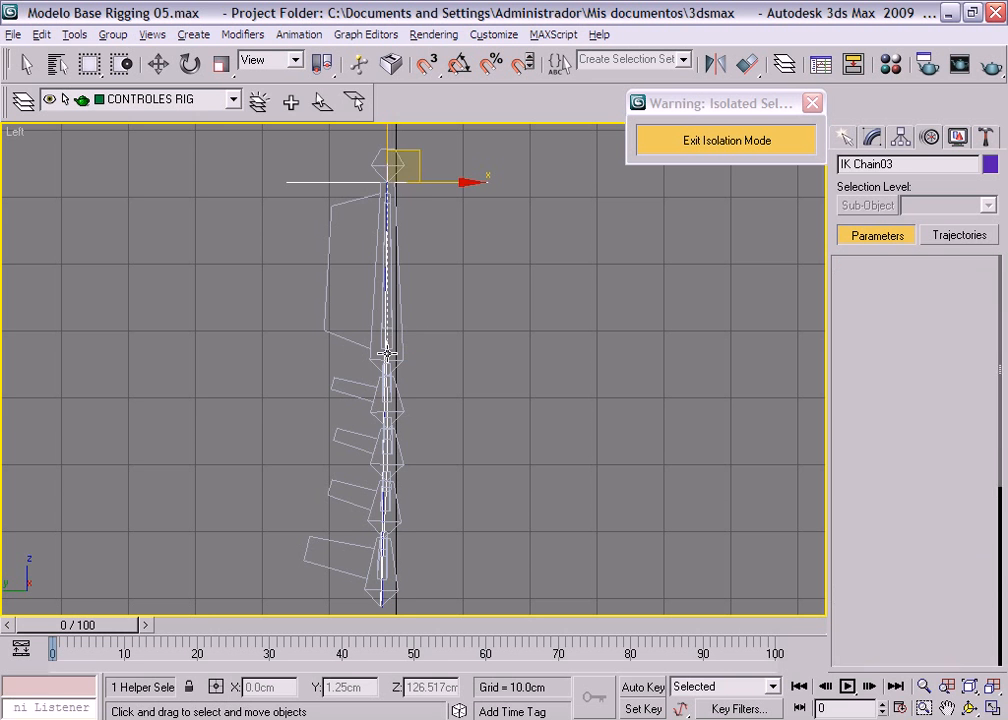
- Return the view to shaded display and test moving the second helper from the base toward the character's front
middle_click_drag(531, 416, 533, 423)
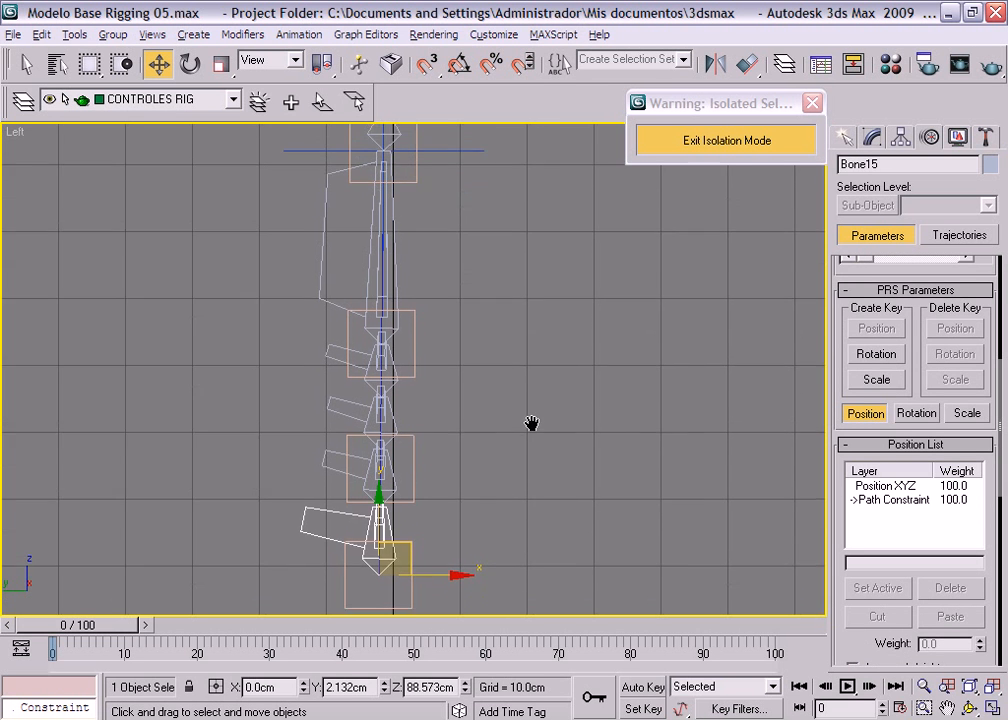
left_click(531, 439)
middle_click_drag(443, 472, 424, 465)
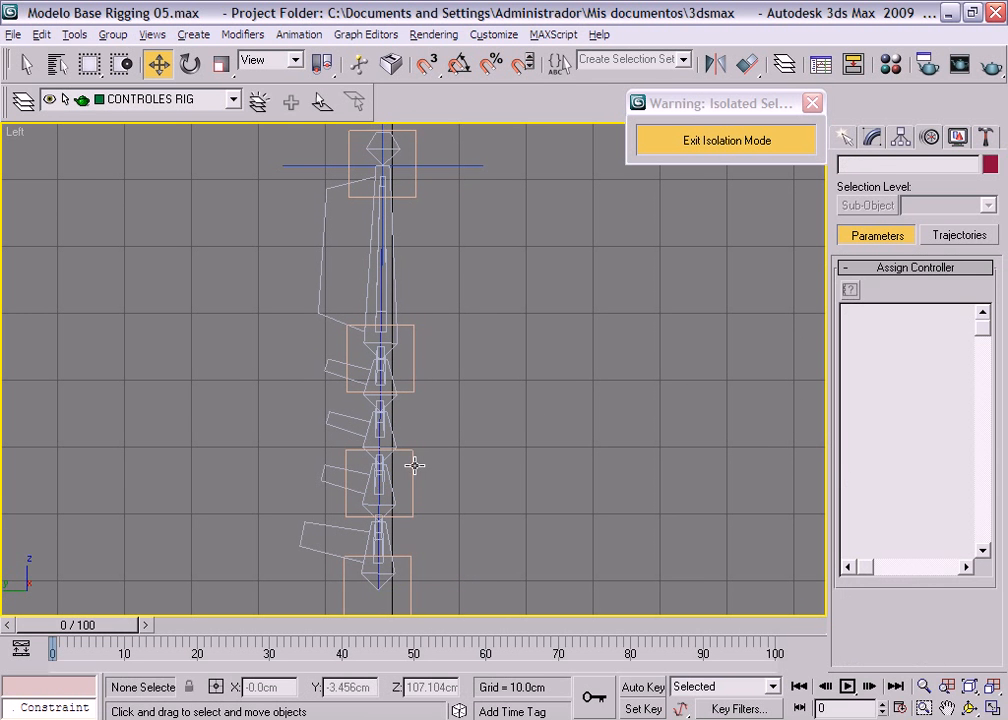
left_click(412, 465)
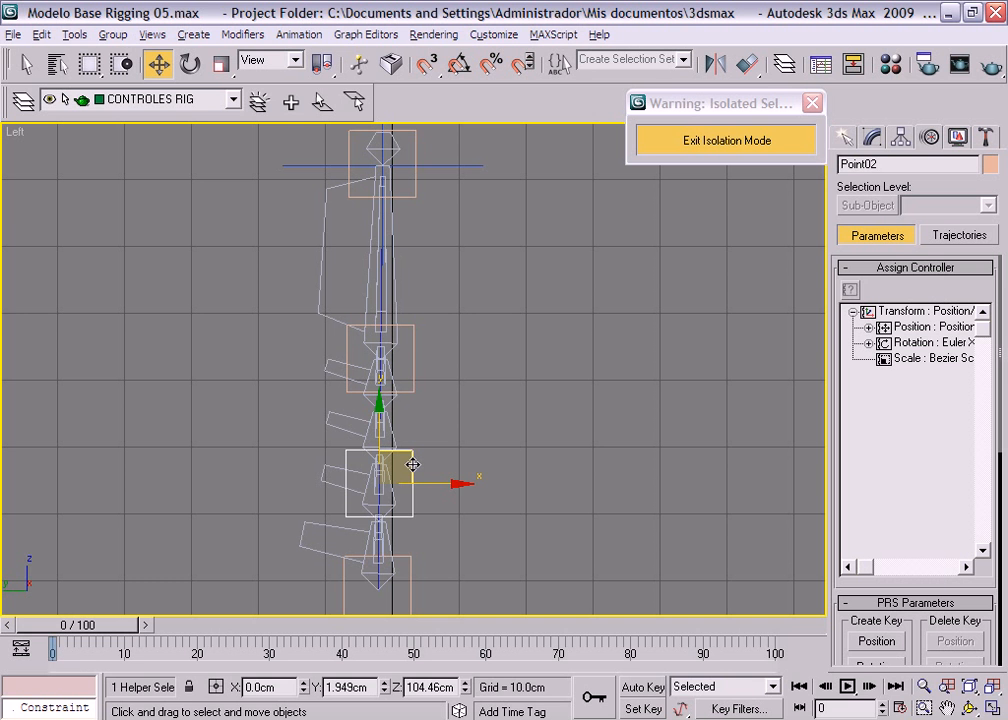
key("F3")
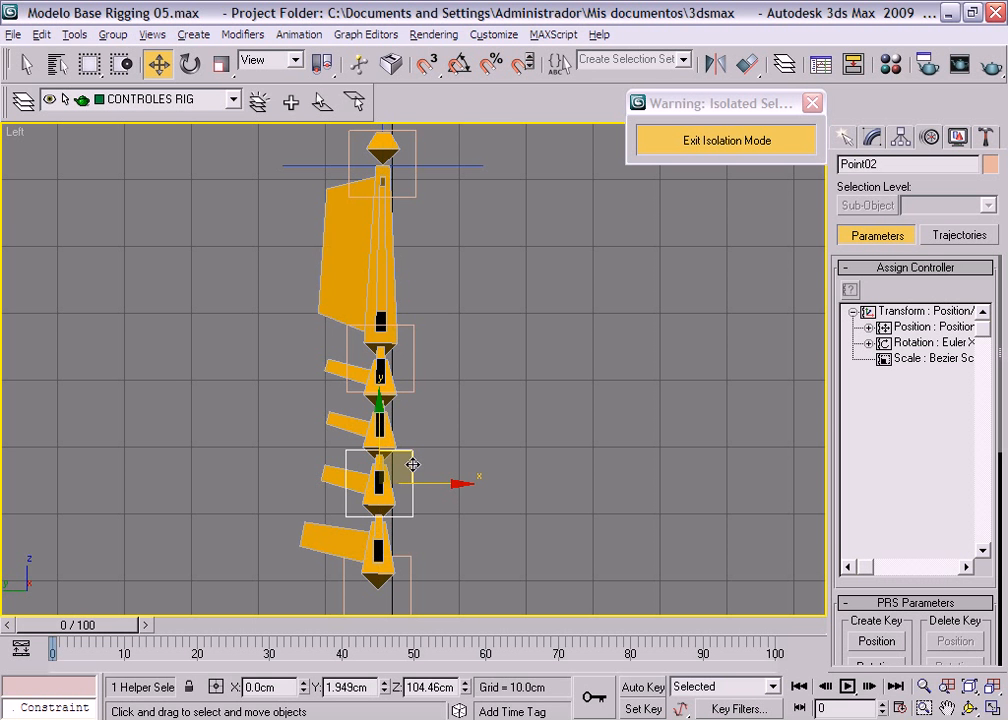
mouse_move(428, 483)
left_mouse_down()
mouse_move(392, 481)
mouse_move(502, 481)
mouse_move(367, 477)
mouse_move(524, 481)
mouse_move(318, 474)
mouse_move(506, 477)
mouse_move(318, 480)
mouse_move(453, 479)
left_mouse_up()
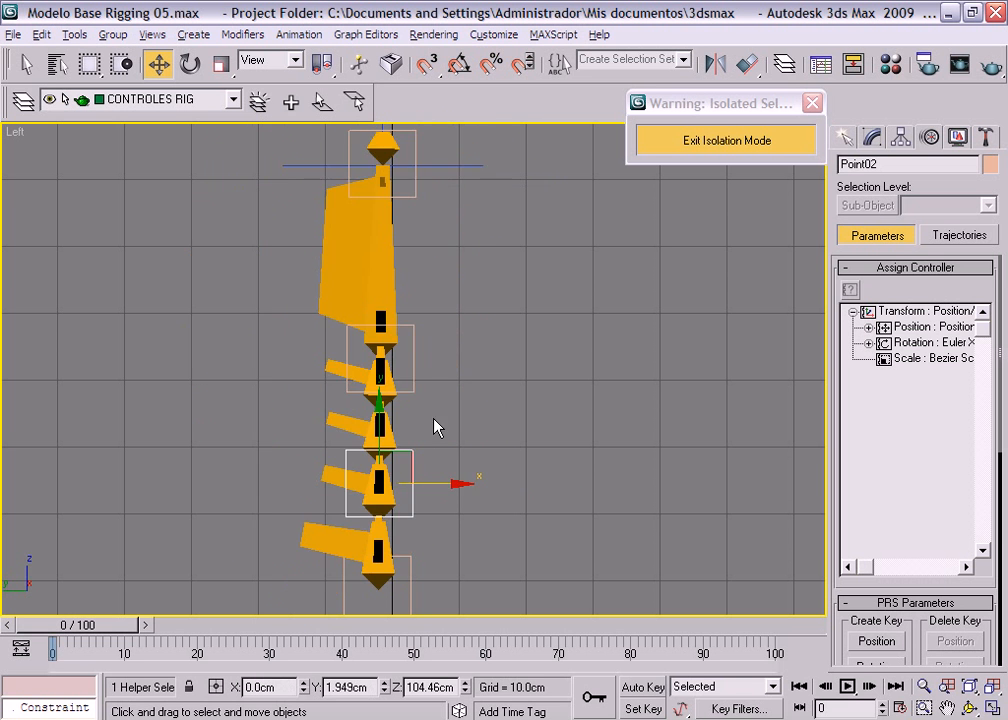
- Test moving the third helper from the base and the top helper, and undo the moves
middle_click_drag(434, 425, 425, 484)
left_click(394, 460)
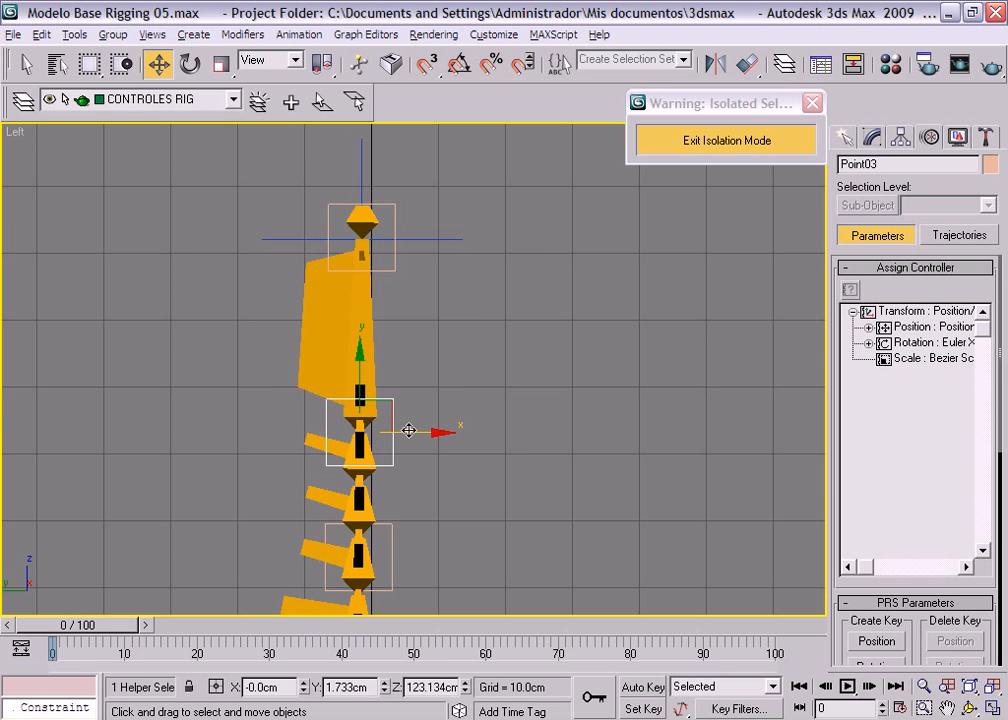
left_click_drag(408, 430, 360, 432)
left_click(391, 214)
left_click_drag(389, 214, 468, 258)
key("ctrl+z")
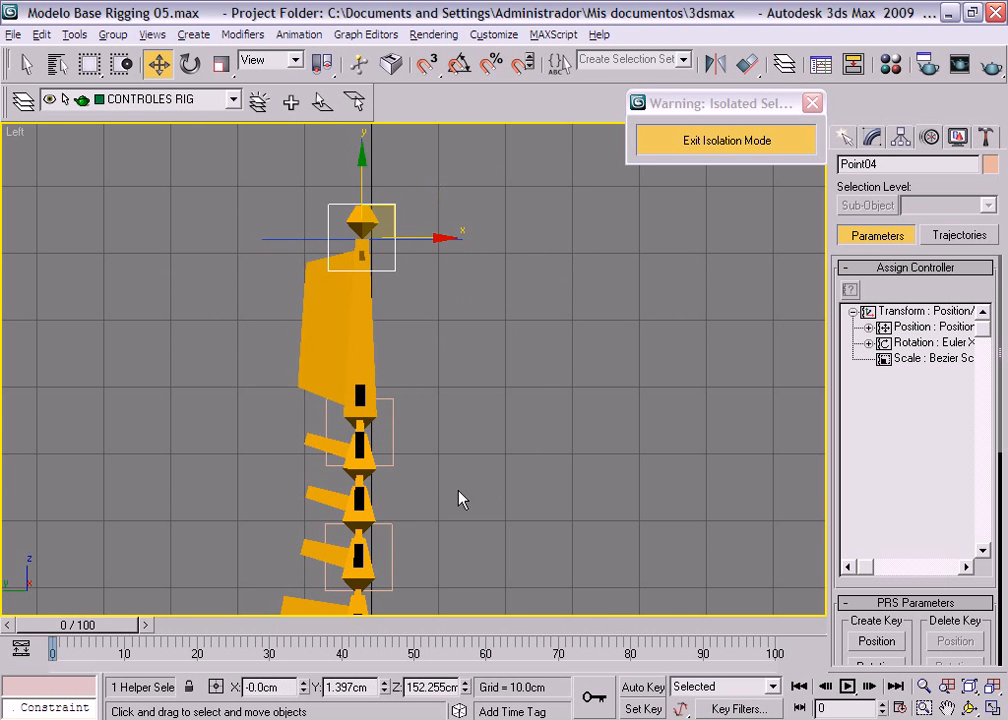
- Exit isolation mode and maximize the Perspective view that shows the whole character
middle_click_drag(449, 387, 442, 470)
scroll(448, 367, "down", 2)
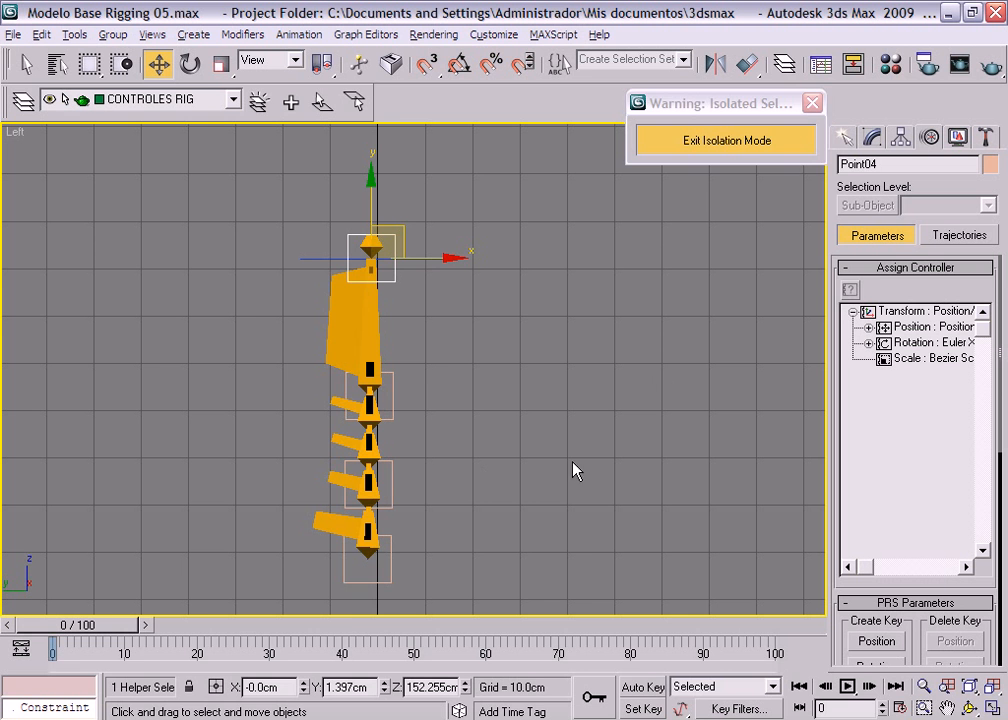
left_click(712, 150)
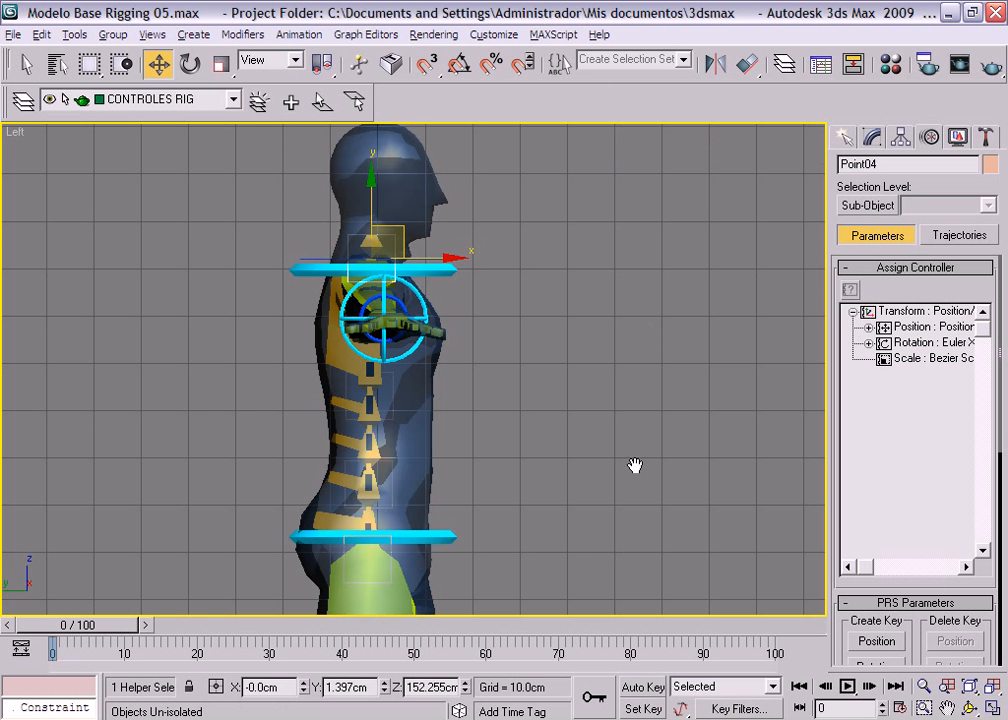
left_click(995, 709)
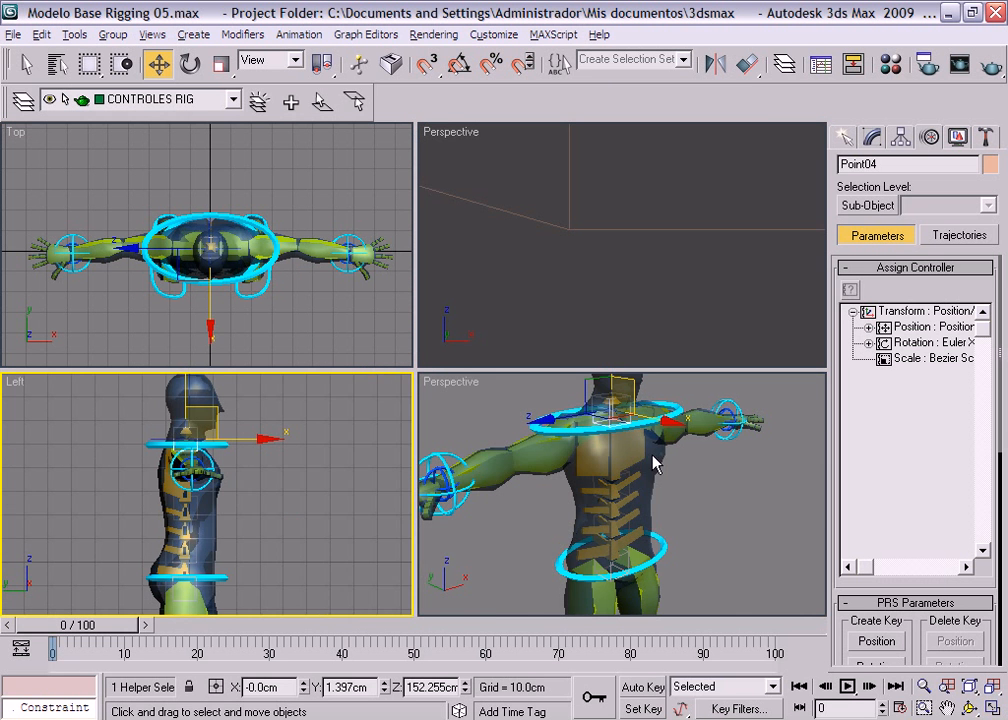
right_click(716, 518)
scroll(716, 518, "down", 3)
left_click(990, 707)
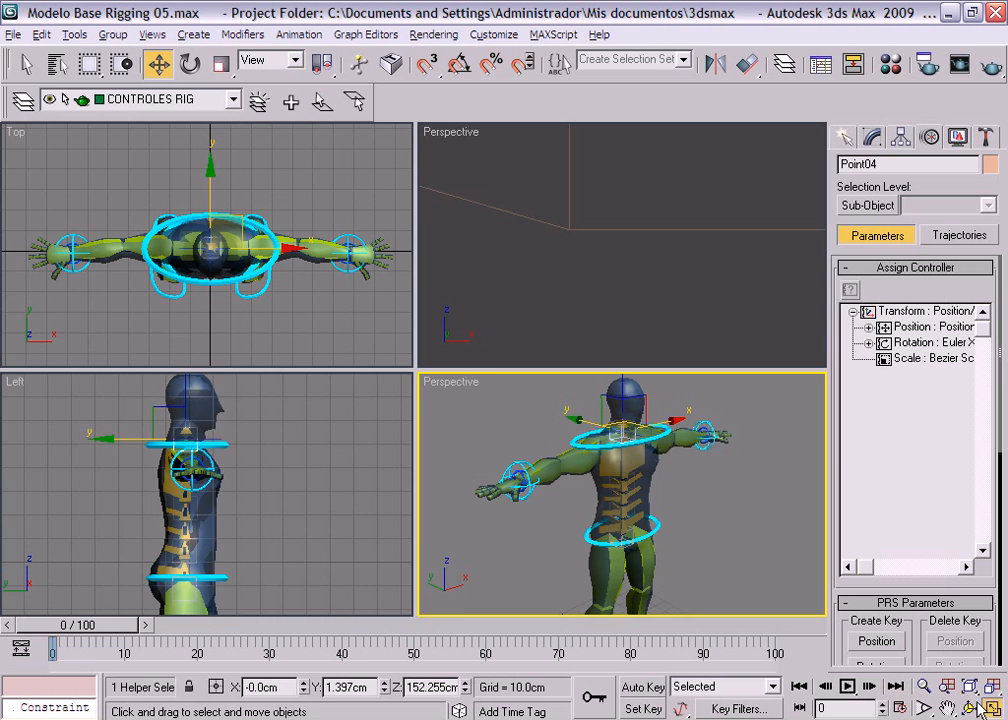
middle_click_drag(607, 369, 588, 378)
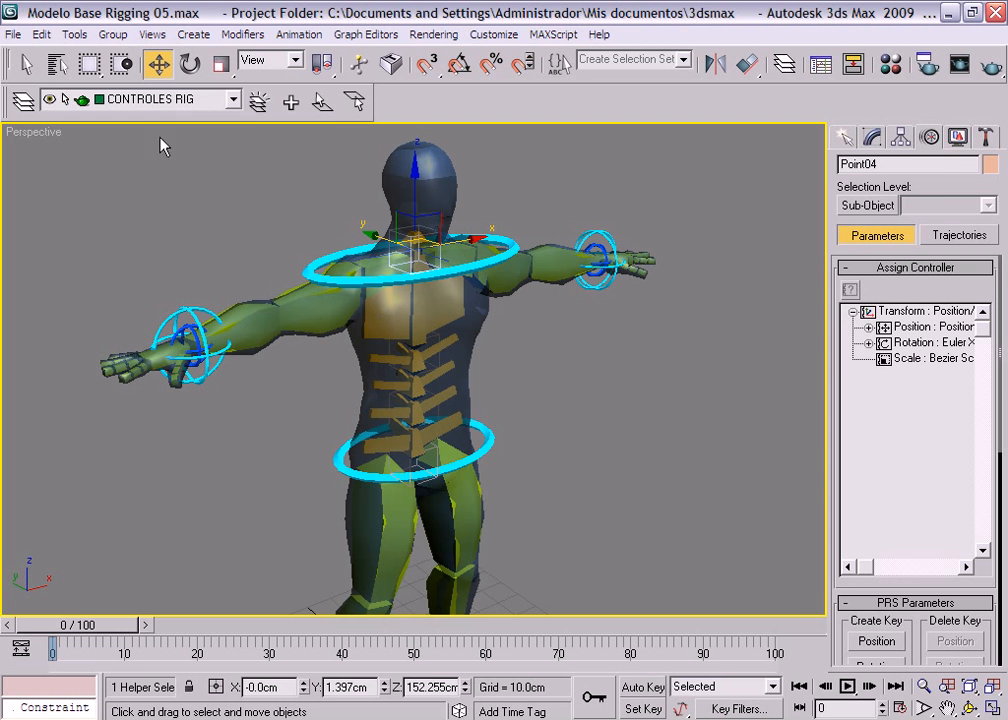
- Unfreeze all objects in the scene
left_click(957, 138)
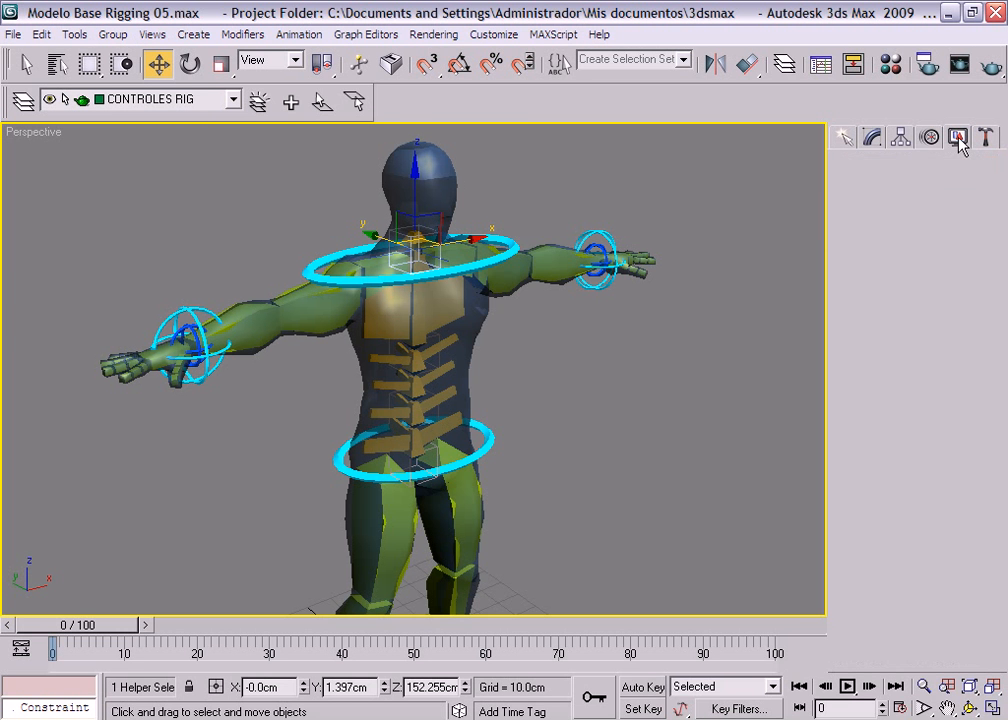
left_click_drag(978, 582, 938, 447)
left_click(912, 443)
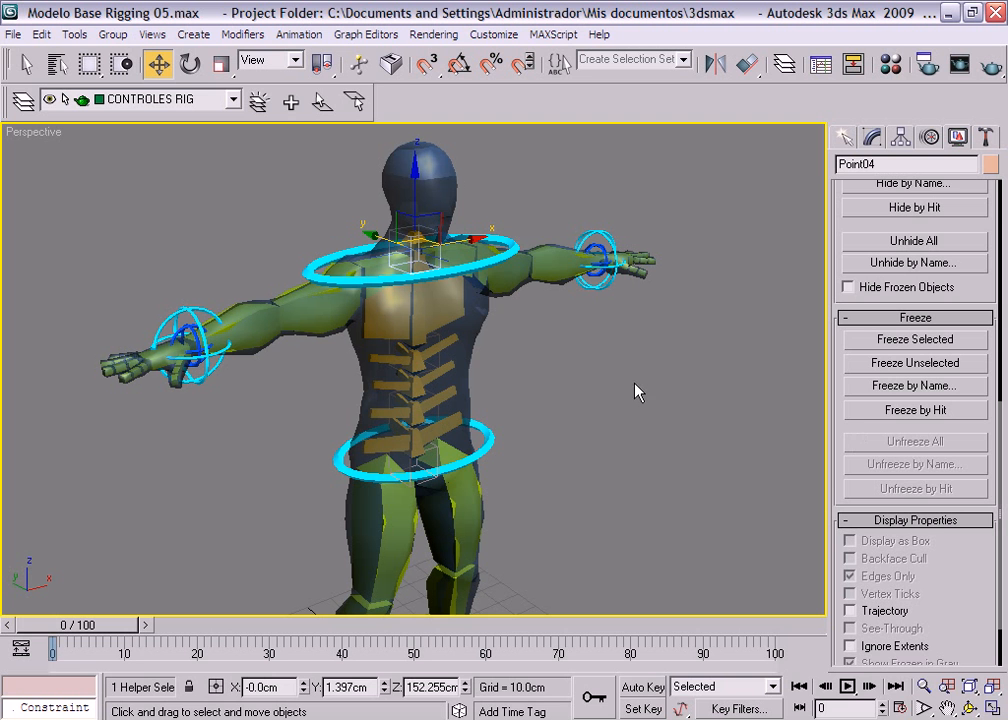
- Hide the MODELO layer, leaving the HUESOS and CONTROLES RIG layers displayed
left_click(232, 99)
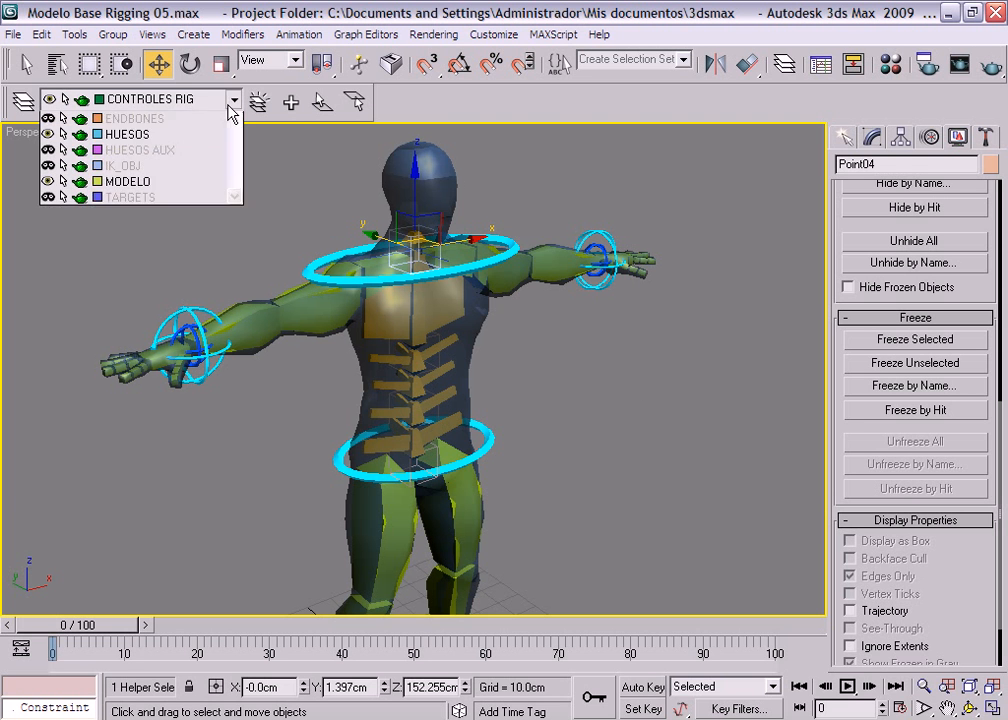
left_click(47, 230)
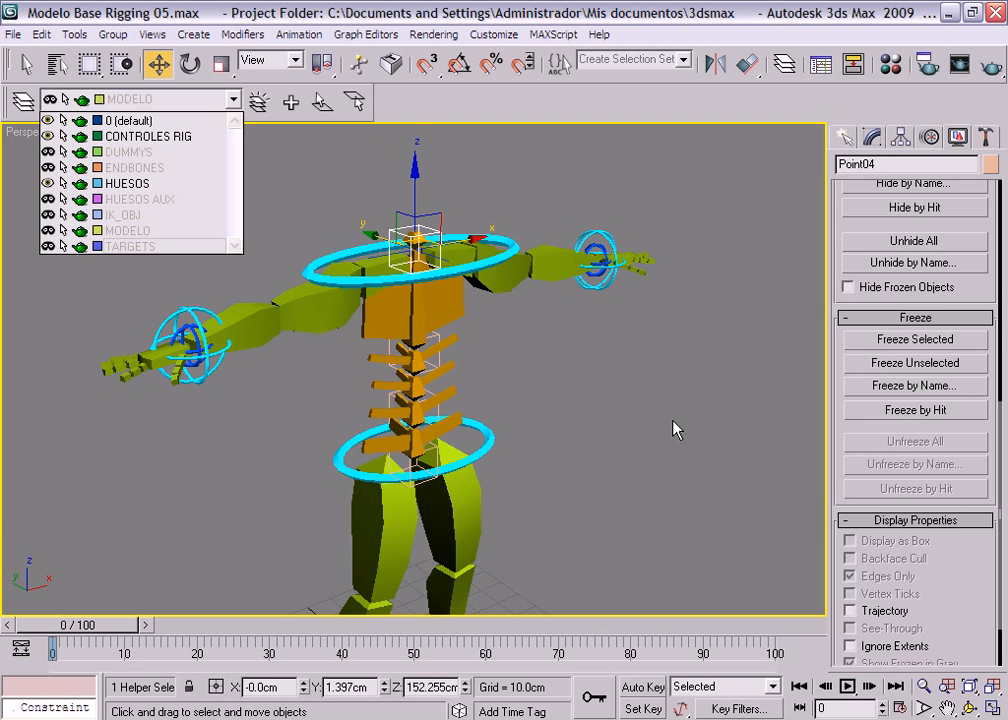
left_click(590, 414)
- Test moving the second helper from the base about 2.7 cm along X, and undo the move
middle_click_drag(590, 414, 511, 401, "alt")
scroll(543, 389, "up", 2)
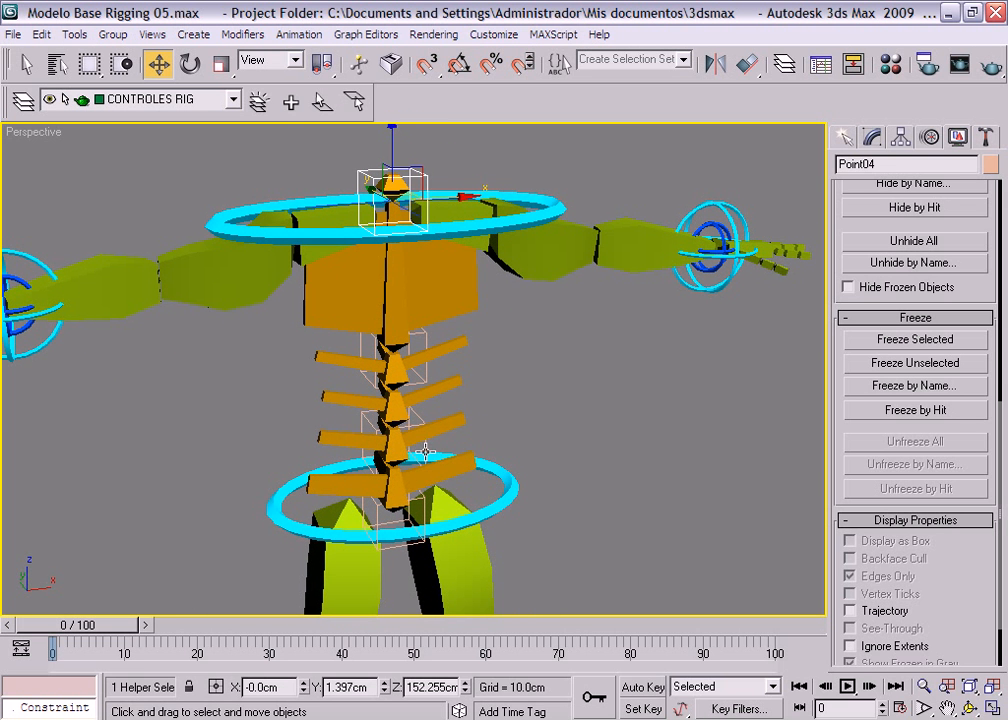
left_click(418, 455)
mouse_move(450, 424)
left_mouse_down()
mouse_move(532, 434)
mouse_move(394, 434)
mouse_move(513, 423)
mouse_move(552, 434)
mouse_move(378, 428)
mouse_move(551, 426)
mouse_move(382, 428)
mouse_move(462, 428)
left_mouse_up()
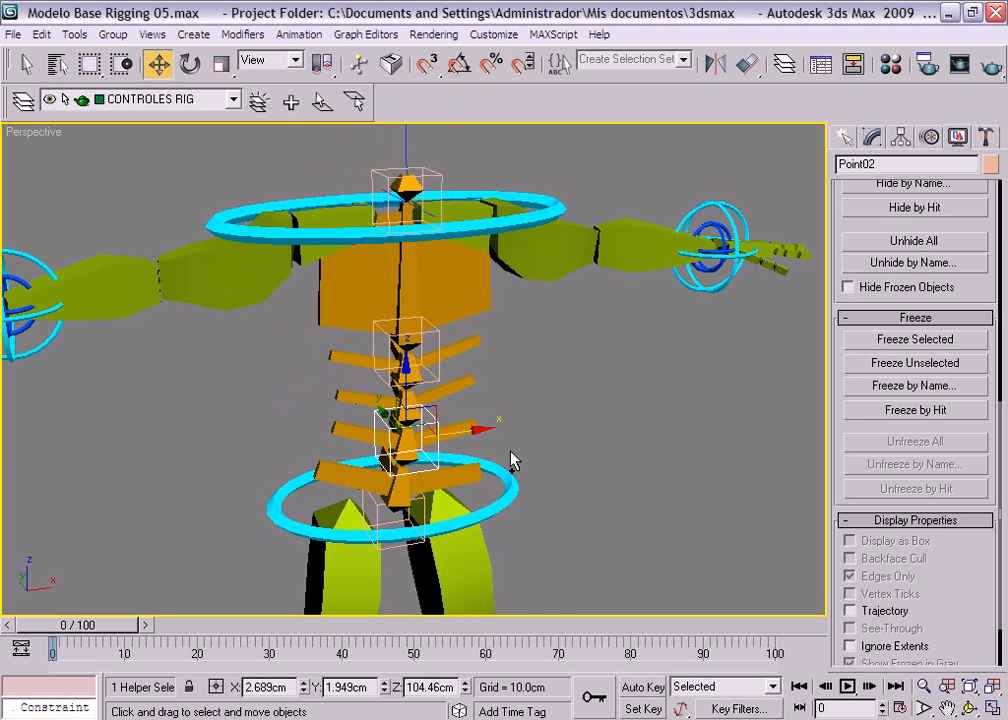
key("ctrl+z")
- Test moving the base helper of the spine sideways along X, and undo the move
scroll(535, 440, "up", 5)
middle_click_drag(536, 480, 541, 423)
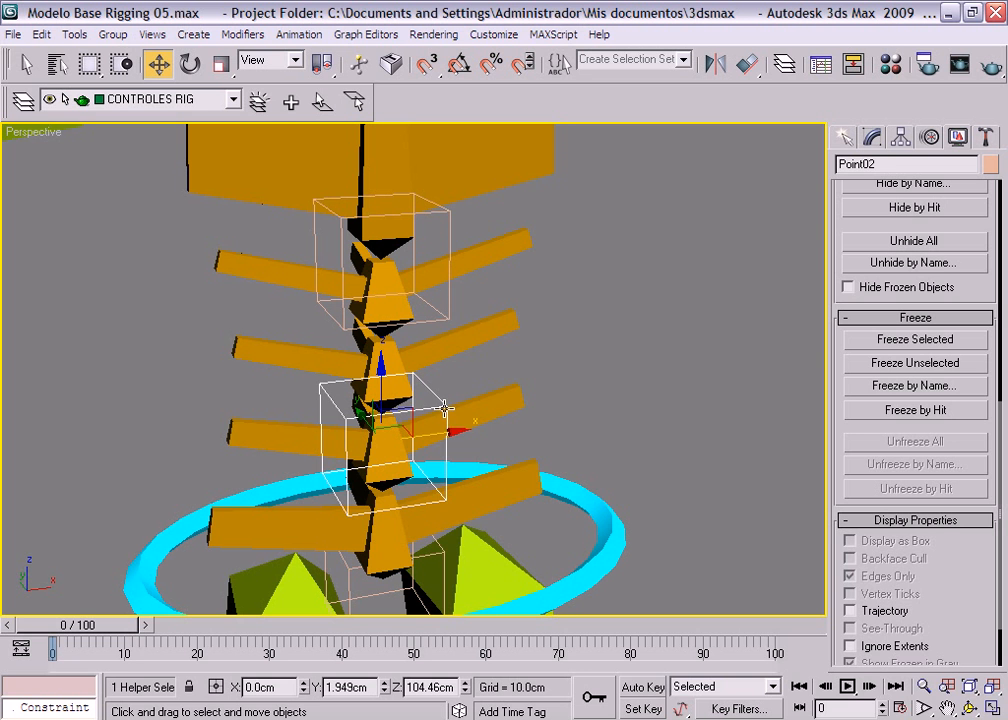
left_click(430, 556)
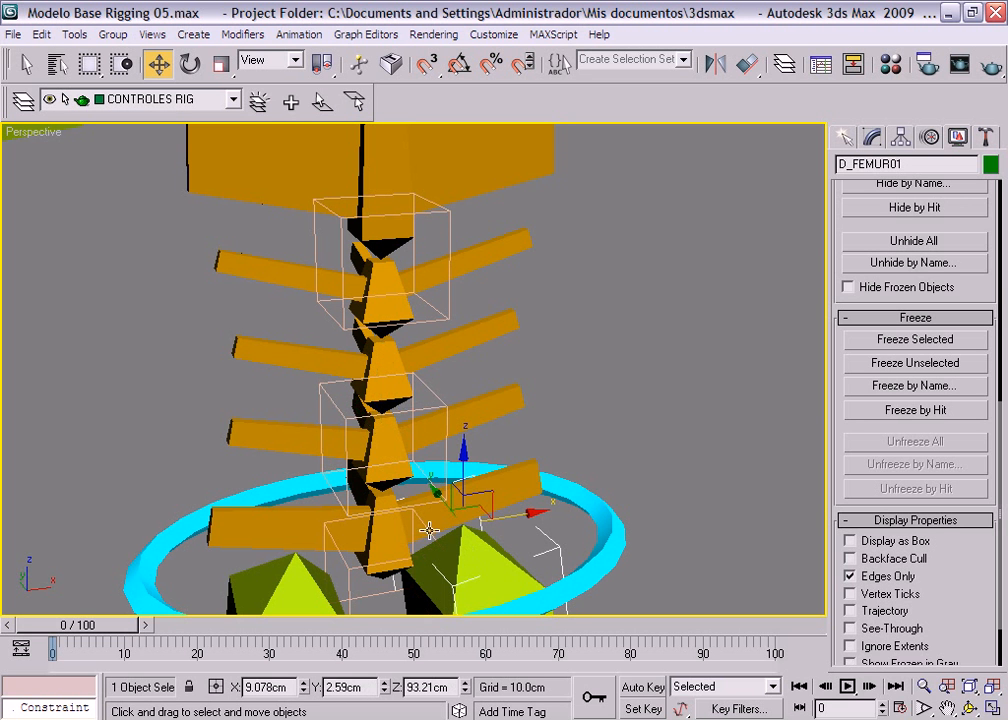
left_click(437, 560)
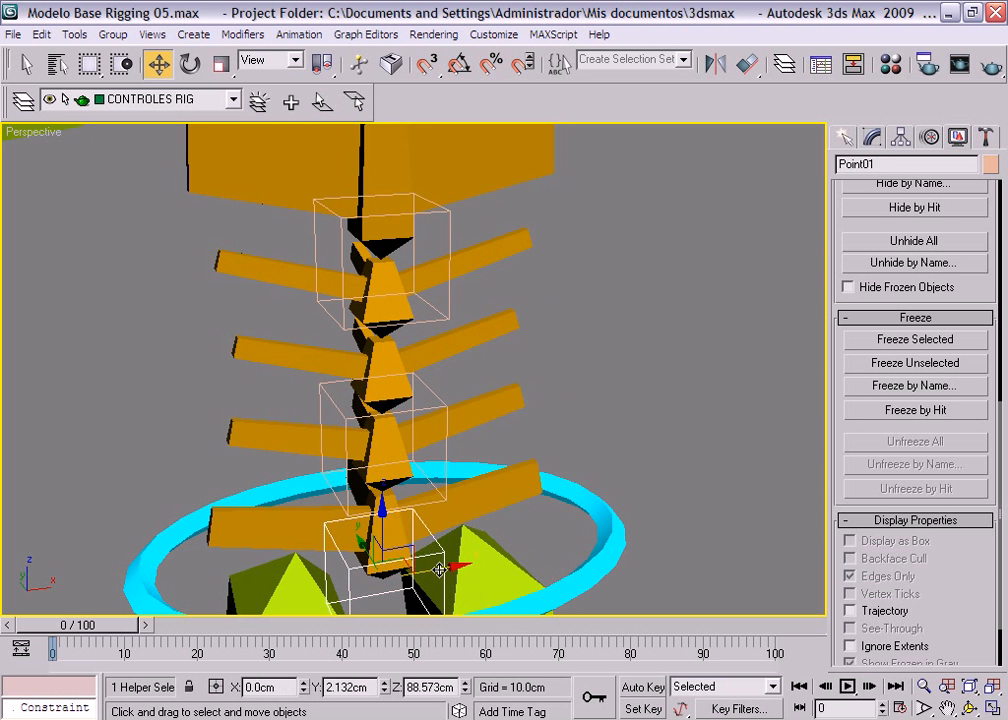
mouse_move(439, 570)
left_mouse_down()
mouse_move(480, 565)
mouse_move(456, 562)
left_mouse_up()
key("ctrl+z")
- Select the three spine helpers above the base one, bring the linking tools into view, and clear the selection
middle_click_drag(598, 371, 611, 460)
left_click(451, 442)
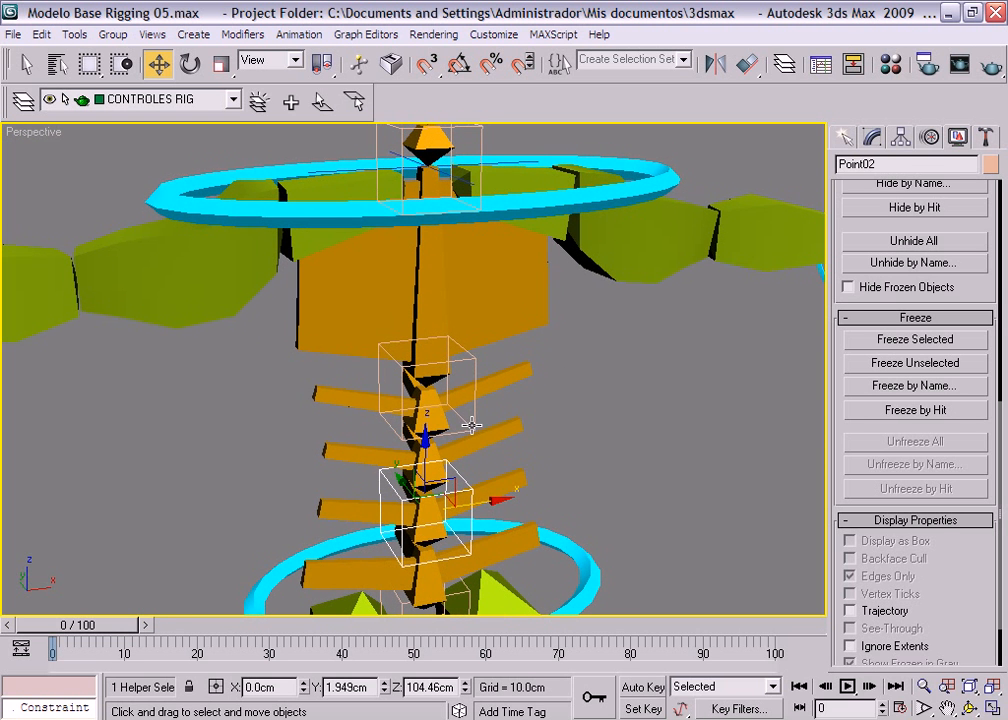
left_click(476, 426, "ctrl")
left_click(480, 143, "ctrl")
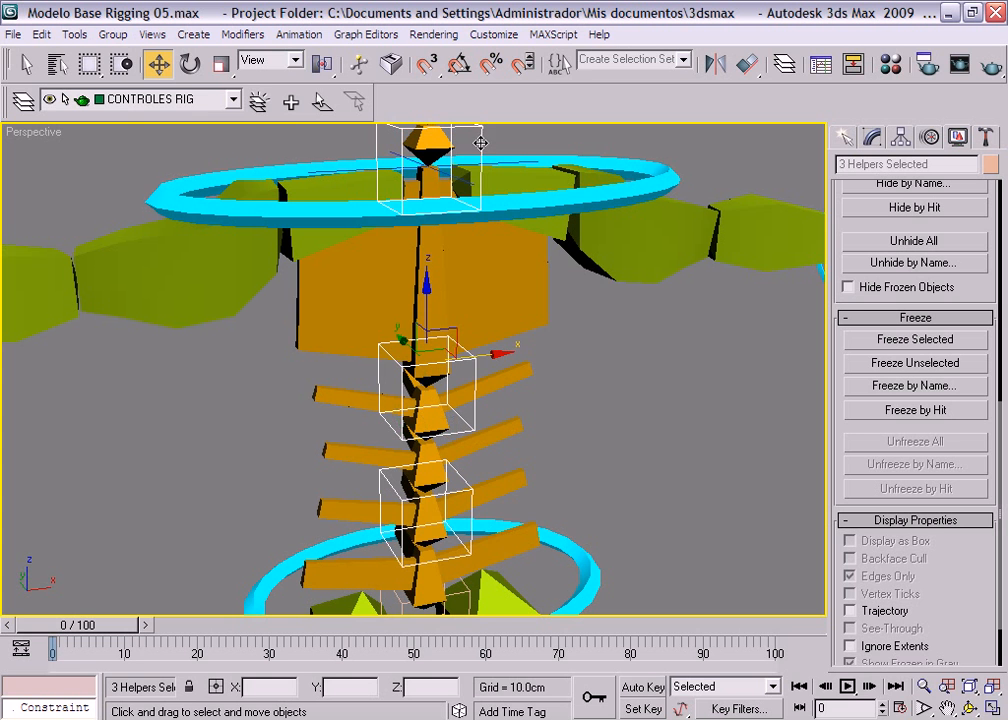
left_click_drag(261, 80, 441, 80)
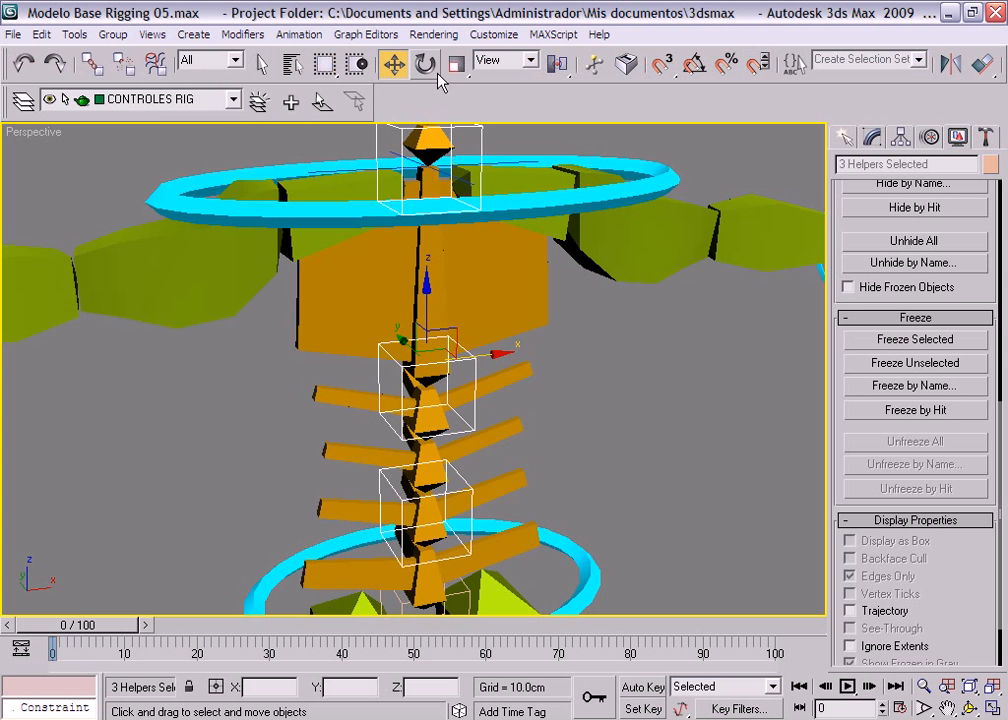
left_click(621, 408)
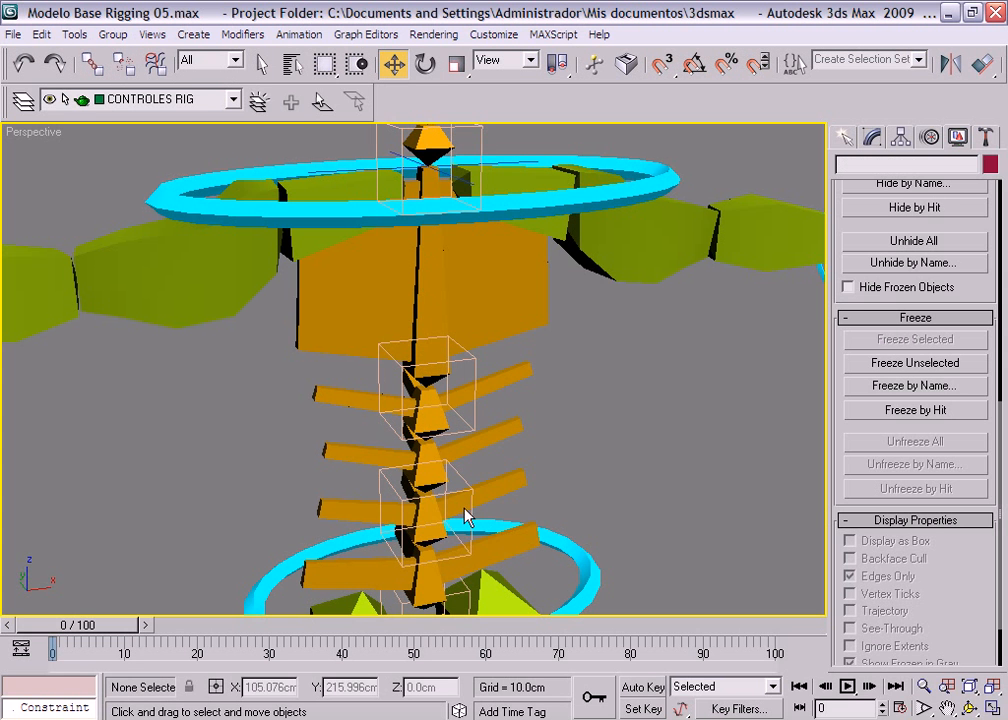
- Test a small X-axis move of the second helper from the base again, and undo it
left_click(462, 474)
scroll(588, 451, "down", 2)
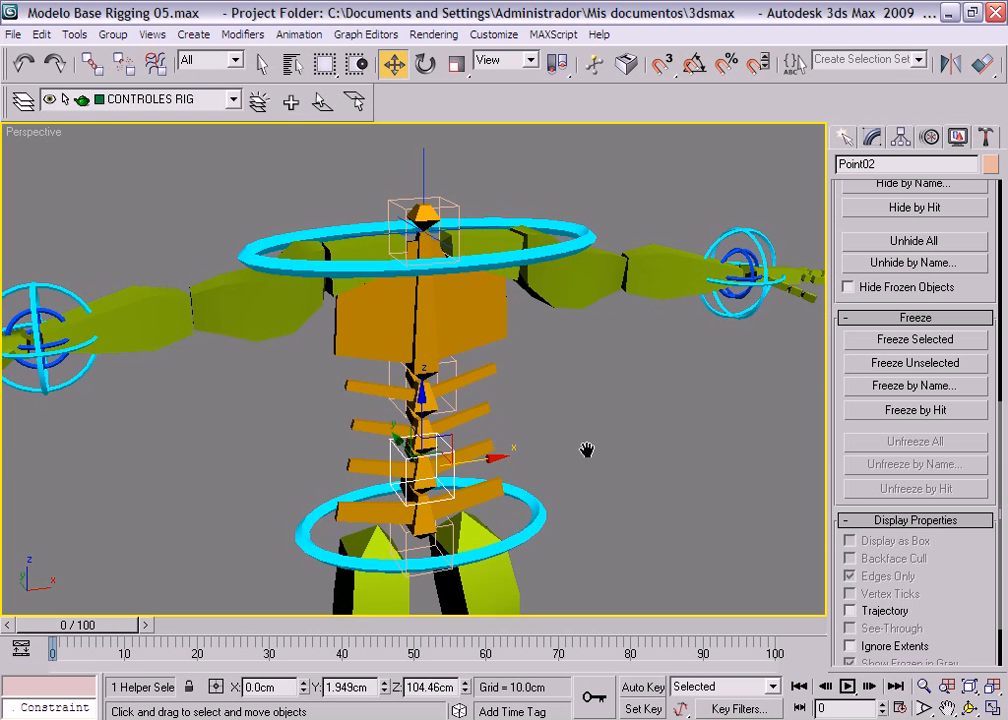
mouse_move(490, 457)
left_mouse_down()
mouse_move(463, 457)
mouse_move(590, 457)
mouse_move(396, 450)
mouse_move(547, 450)
mouse_move(450, 450)
mouse_move(542, 450)
mouse_move(483, 450)
left_mouse_up()
key("ctrl+z")
- Select the Hombros shoulder ring, activate Select and Link, and inspect the area around the top helper in wireframe
middle_click_drag(566, 398, 568, 518)
scroll(569, 518, "up", 5)
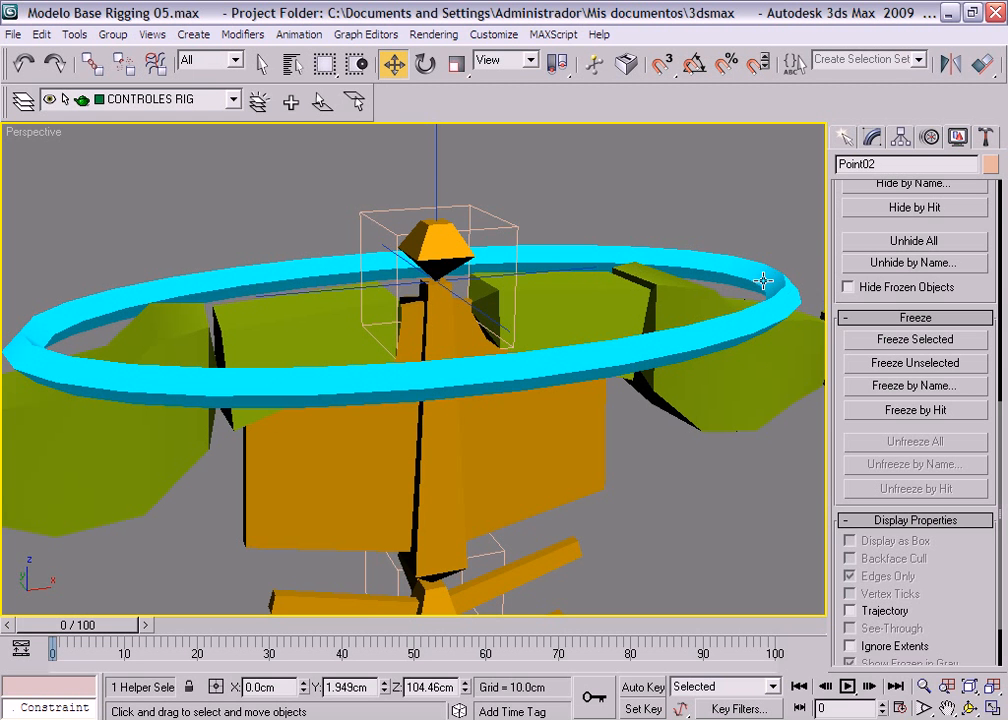
left_click(763, 281)
left_click(91, 64)
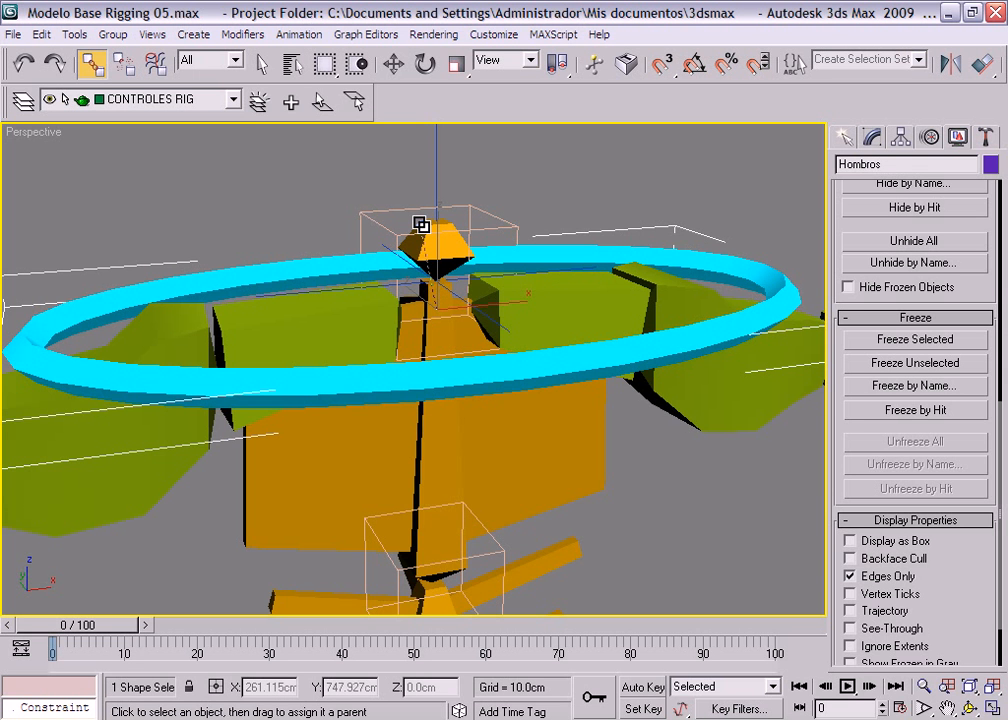
key("F3")
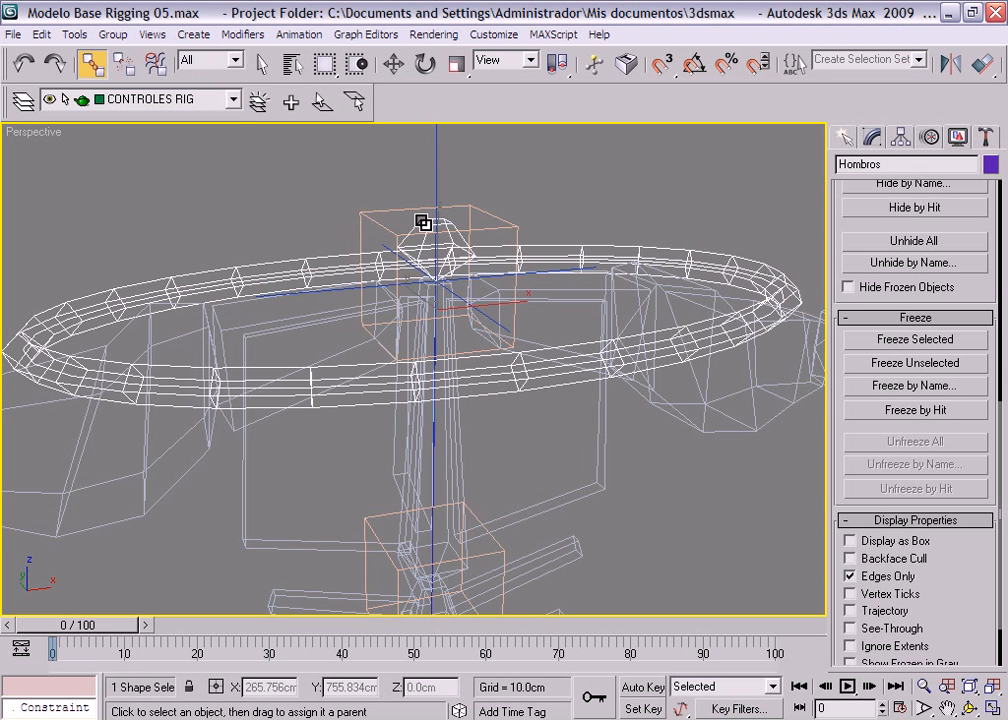
key("F3")
scroll(639, 382, "down", 6)
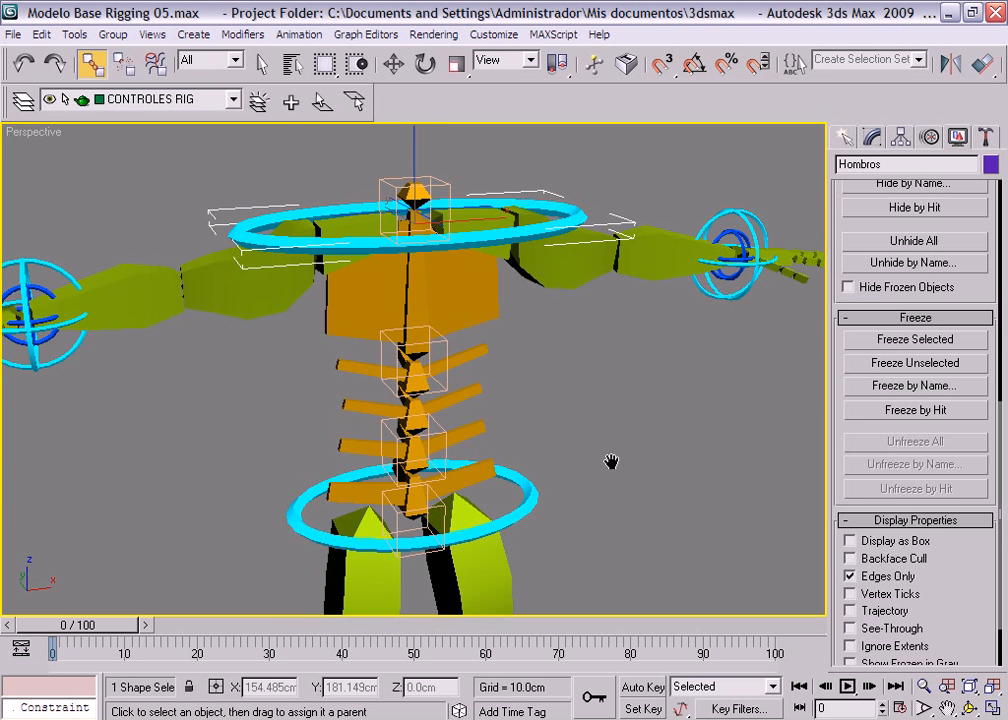
- Test moving the second helper from the base about -5.5 cm along X and slightly along Y, undoing each move
left_click(436, 428)
right_click(437, 424)
left_click(463, 446)
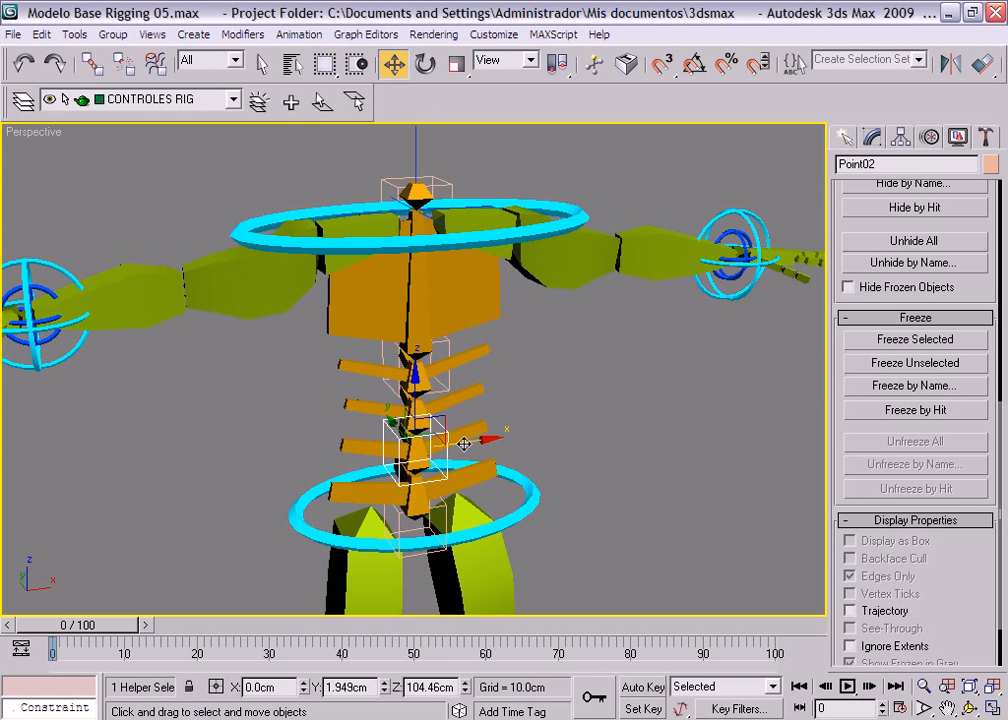
left_click_drag(464, 444, 437, 428)
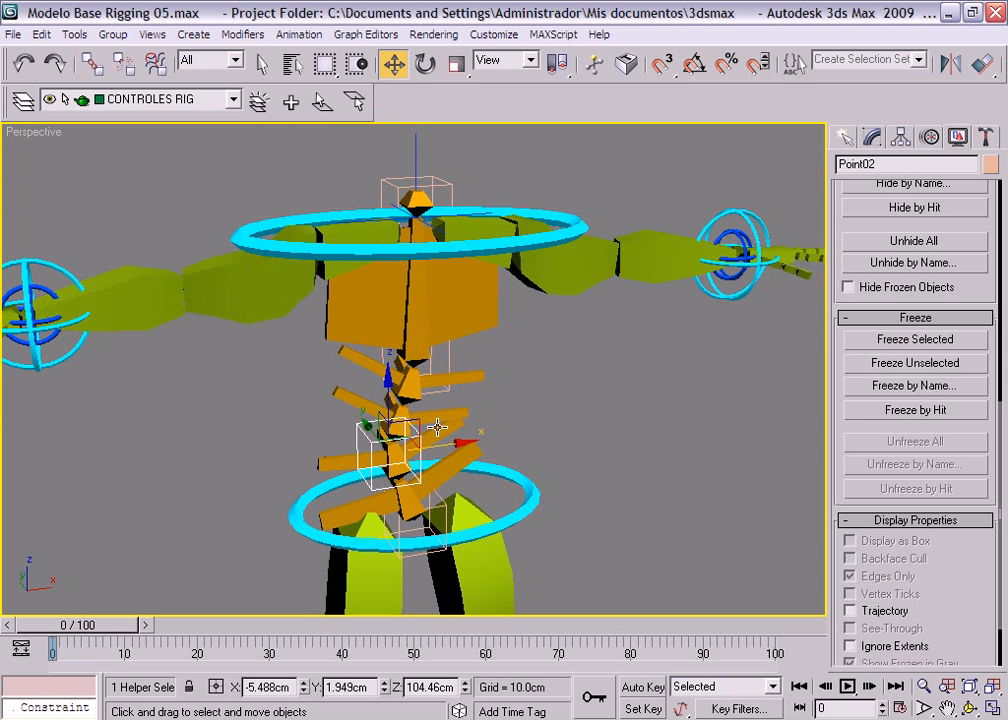
key("ctrl+z")
middle_click_drag(614, 430, 510, 433, "alt")
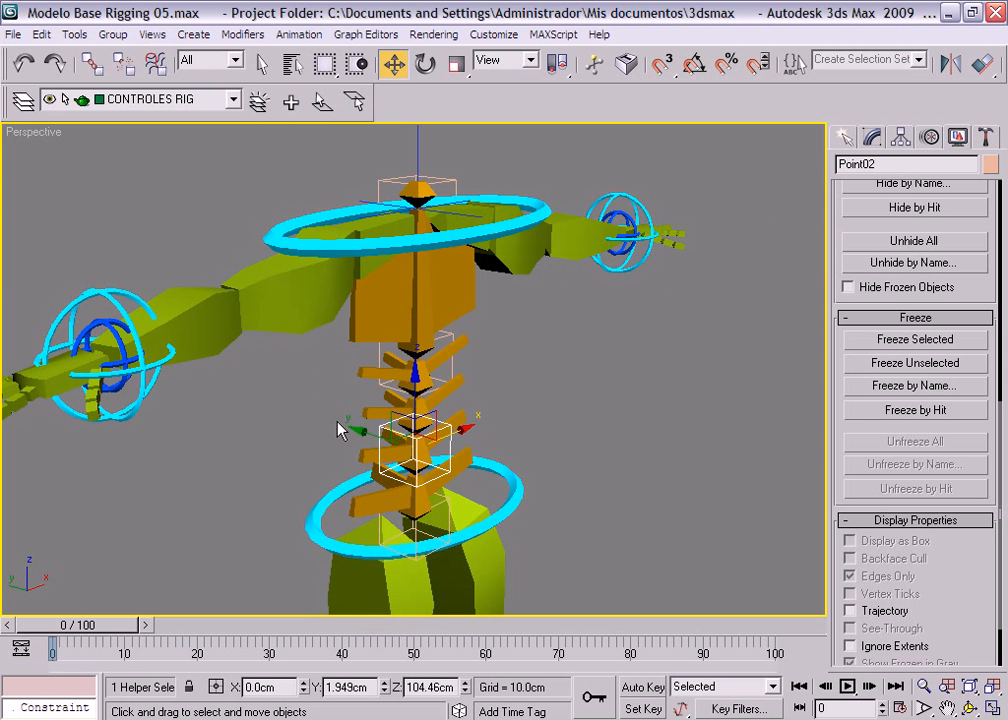
mouse_move(359, 432)
left_mouse_down()
mouse_move(338, 423)
mouse_move(342, 414)
mouse_move(362, 429)
mouse_move(305, 418)
mouse_move(335, 414)
mouse_move(367, 427)
left_mouse_up()
key("ctrl+z")
- Link the second helper from the base to the pelvis ellipse control as its parent, and return to the Move tool
middle_click_drag(545, 498, 592, 505, "alt")
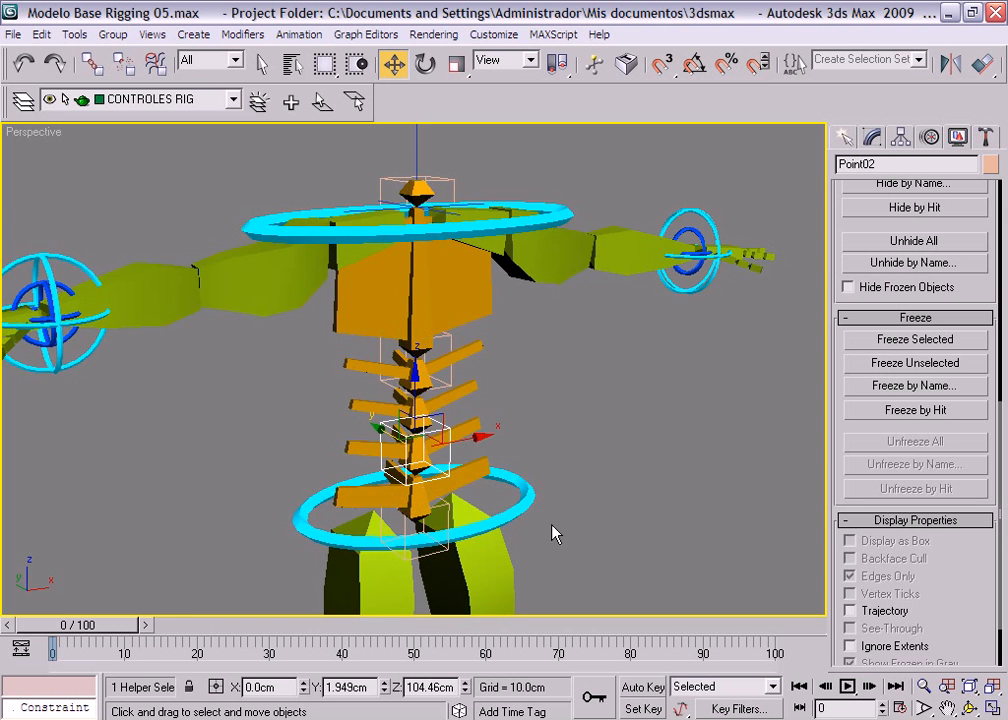
middle_click_drag(496, 428, 510, 393)
scroll(467, 405, "up", 3)
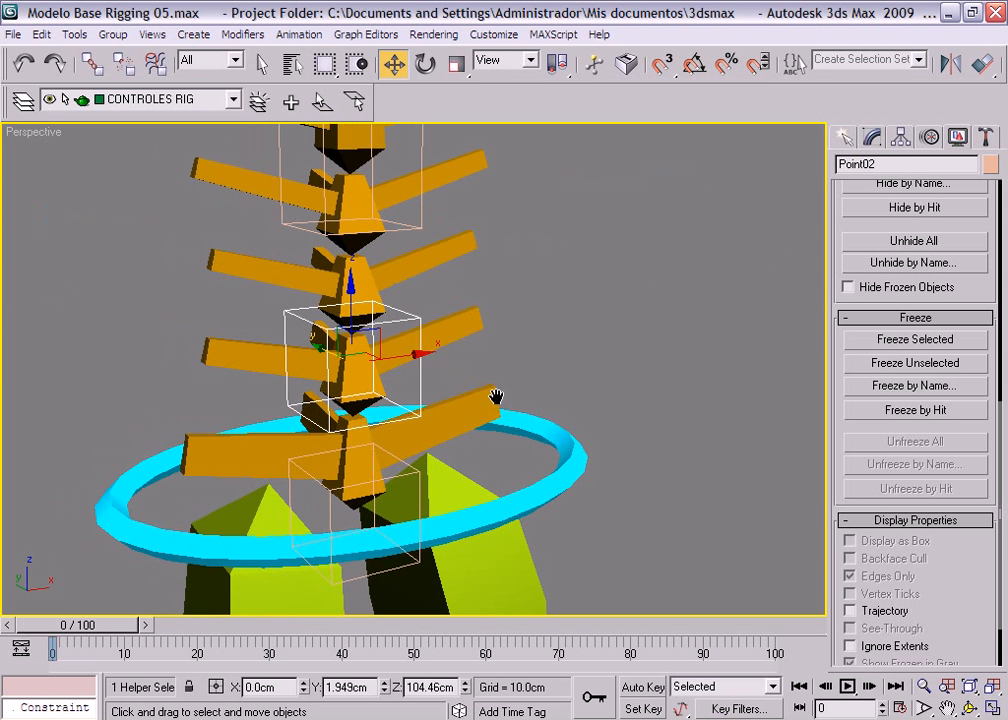
middle_click_drag(452, 355, 456, 348)
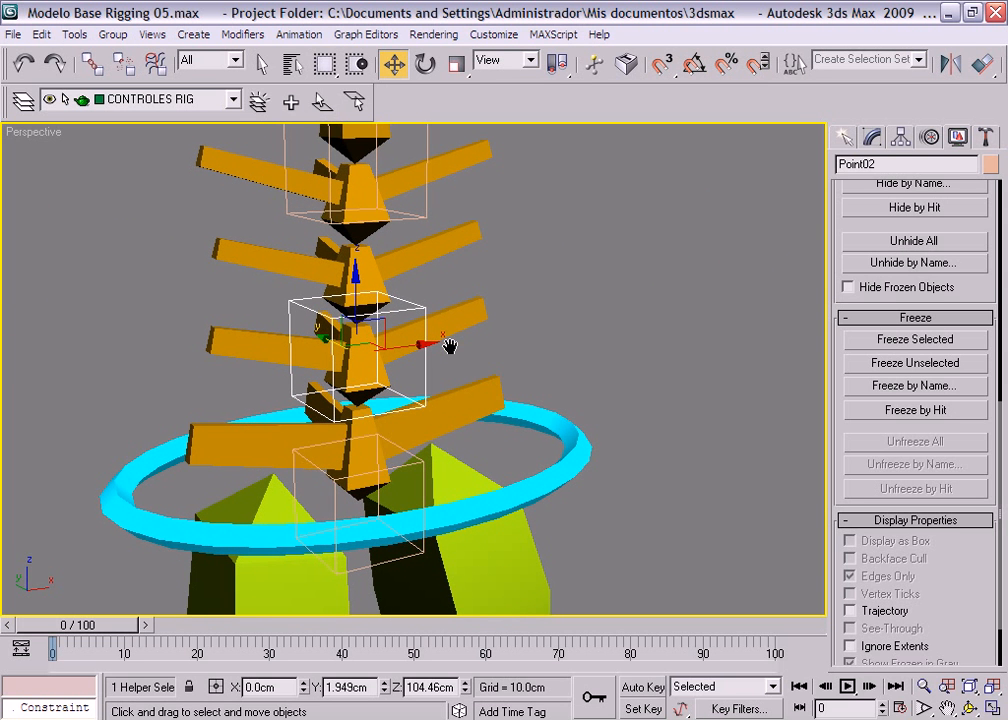
left_click(91, 63)
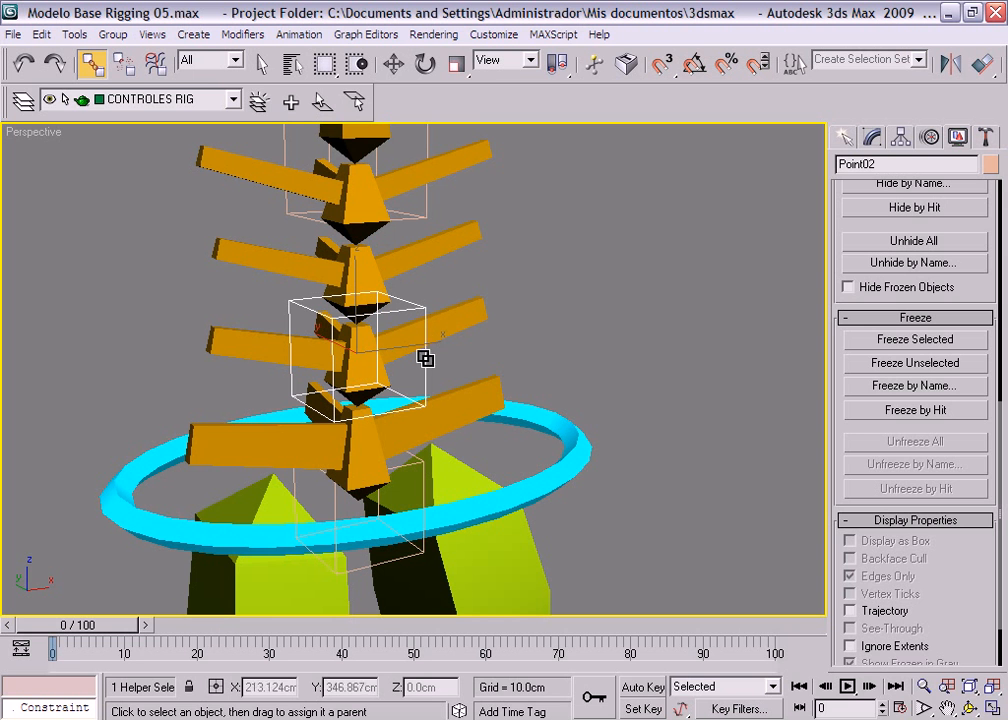
left_click_drag(423, 358, 567, 466)
right_click(597, 369)
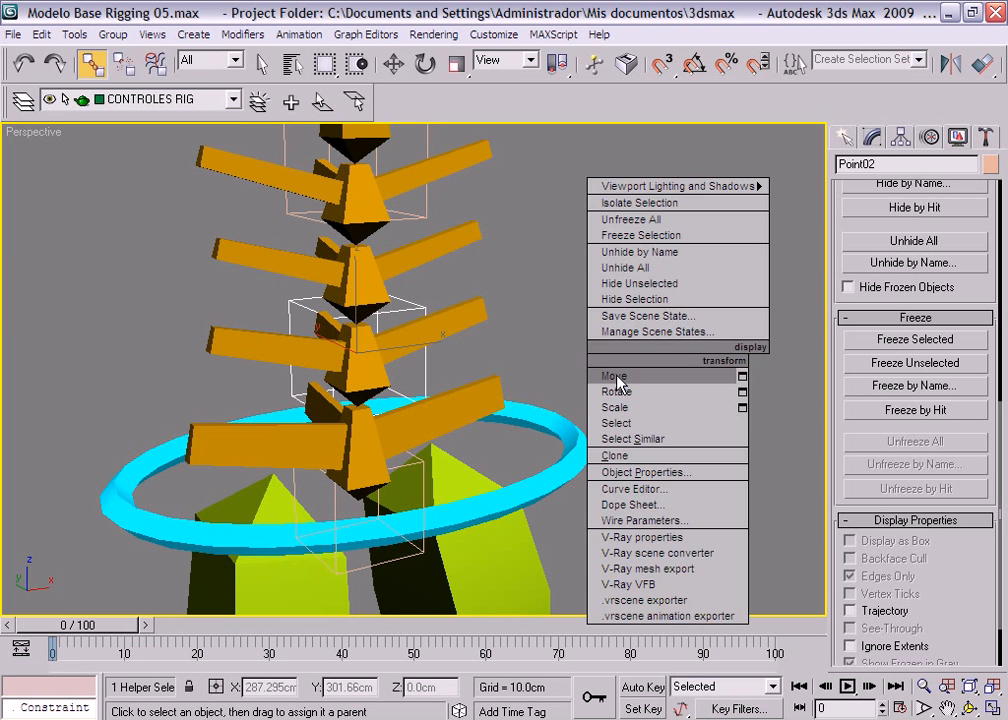
left_click(618, 383)
- Test rotating the pelvis ellipse control about -18° around its local Y axis, and cancel the rotation
scroll(640, 435, "down", 4)
middle_click_drag(620, 430, 615, 450)
left_click(551, 457)
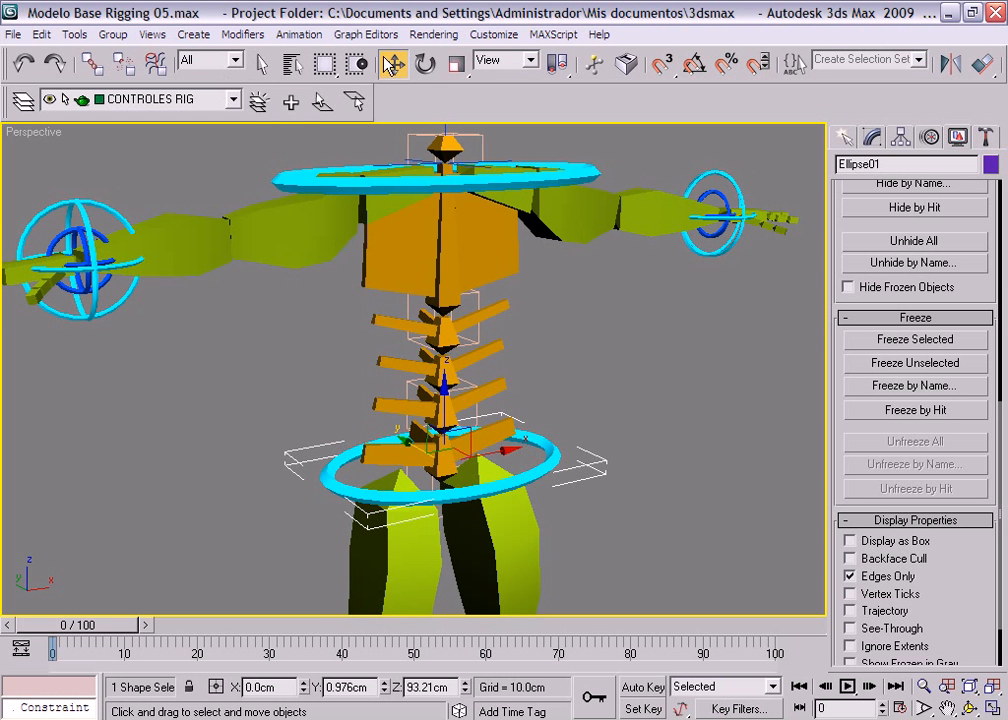
left_click(424, 62)
middle_click_drag(610, 439, 581, 448)
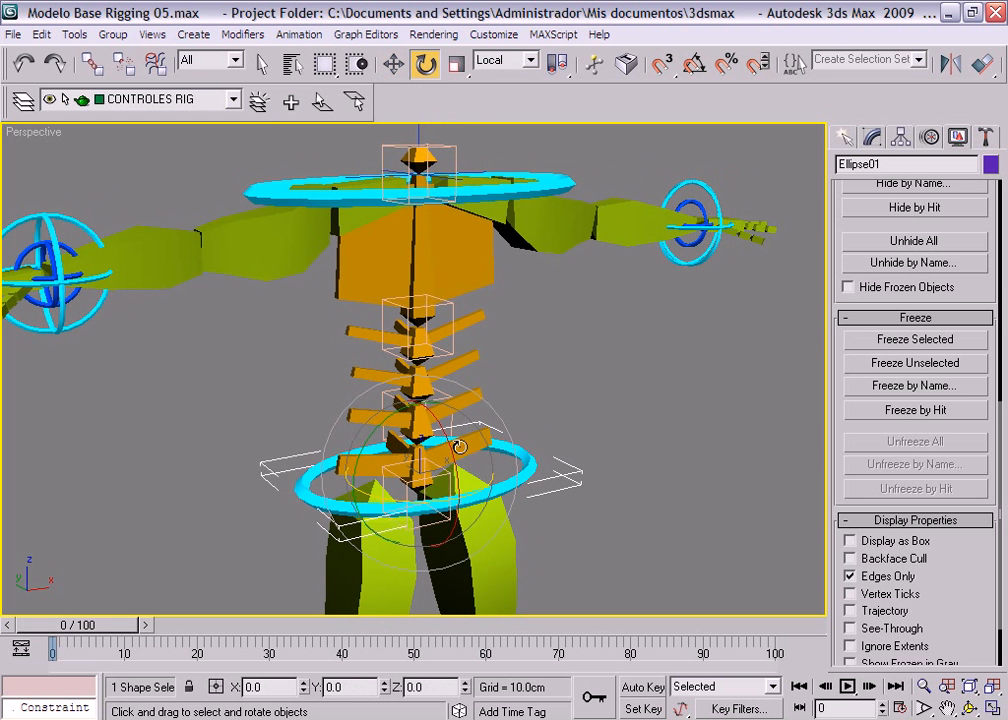
left_click_drag(381, 428, 367, 468)
right_click(367, 468)
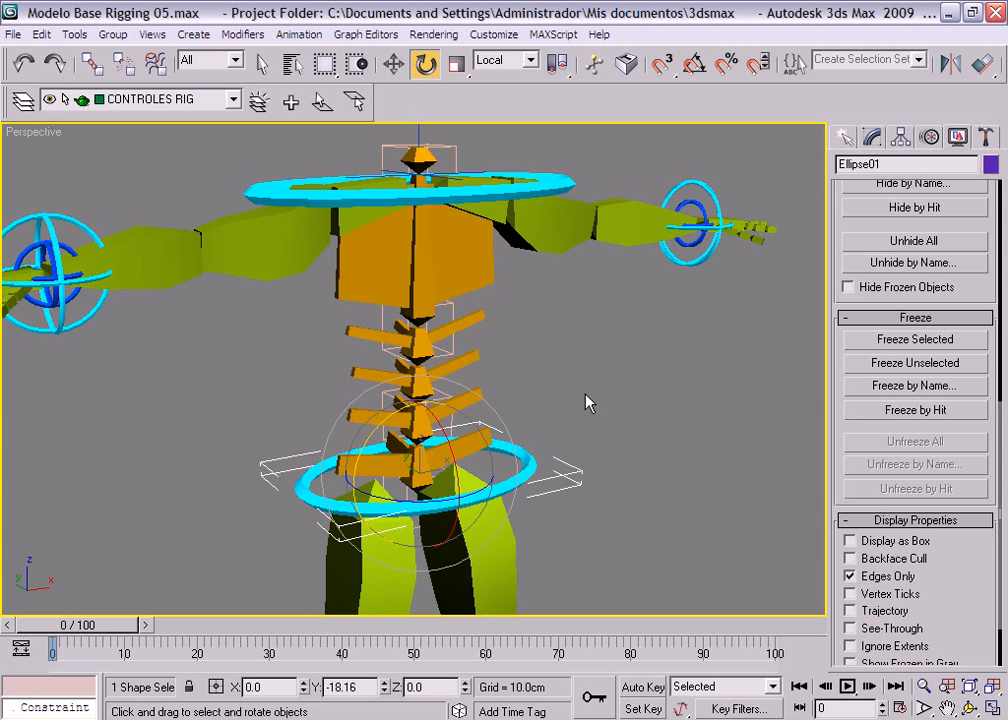
- Test moving the pelvis ellipse control downward along Z, and cancel the move
right_click(585, 394)
left_click(605, 399)
middle_click_drag(497, 399, 515, 313, "alt")
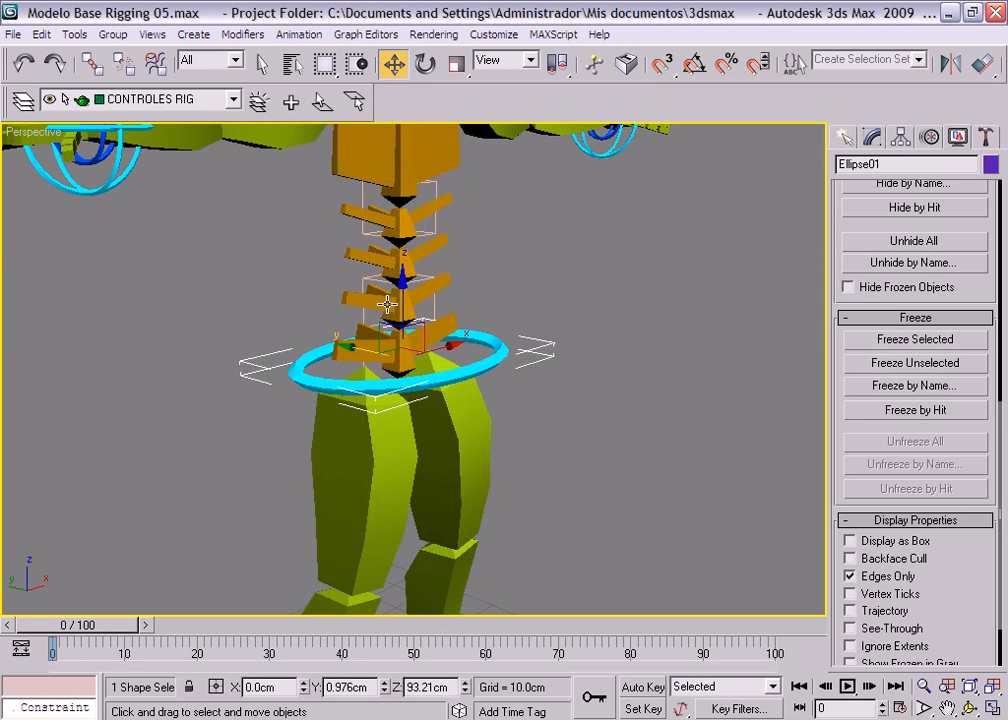
left_click_drag(402, 292, 404, 389)
mouse_move(549, 392)
middle_mouse_down("alt")
mouse_move(270, 344)
mouse_move(504, 383)
mouse_move(555, 366)
mouse_move(536, 473)
mouse_move(488, 328)
mouse_move(585, 433)
mouse_move(488, 405)
mouse_move(524, 392)
mouse_move(520, 400)
middle_mouse_up("alt")
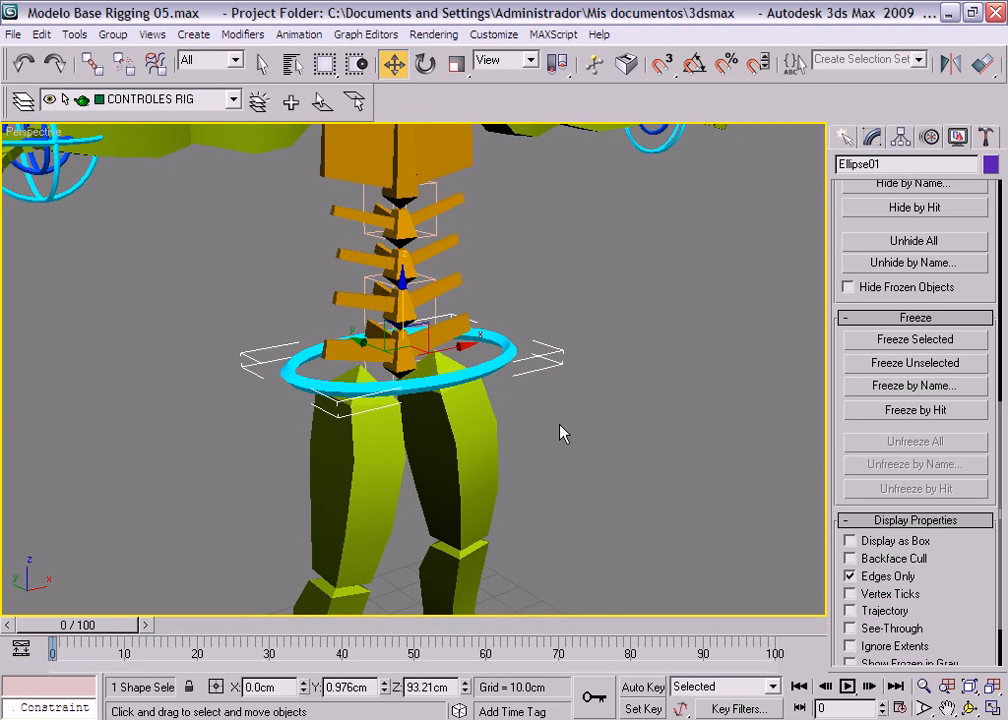
- Test rotating the pelvis ellipse around its local Y axis and lowering it along Z again, cancelling both transforms
scroll(565, 426, "up", 5)
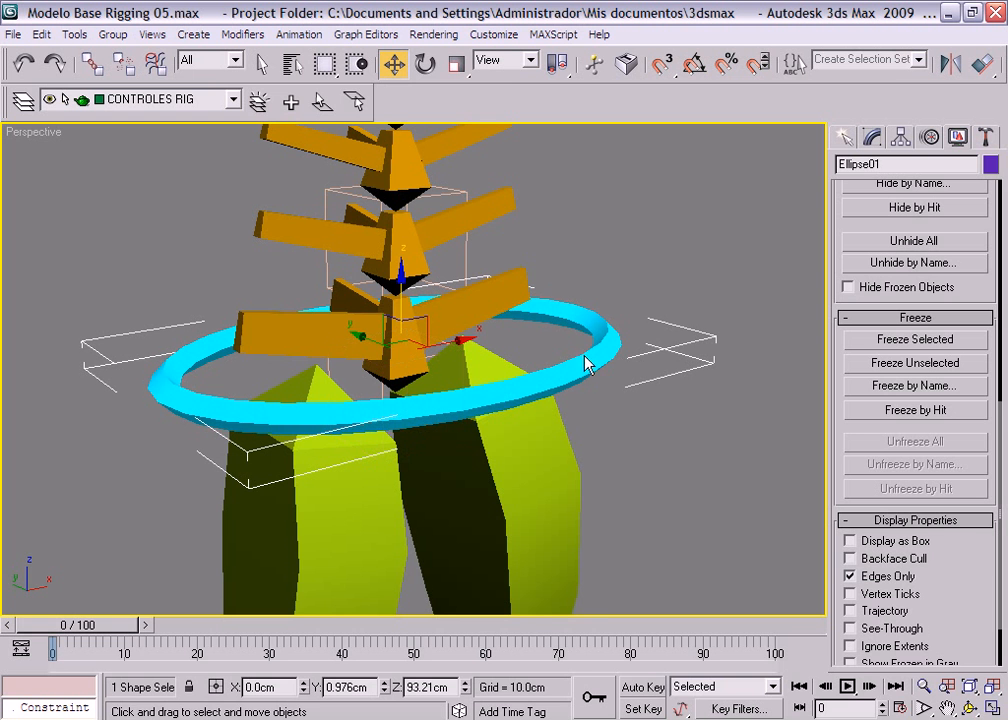
left_click(425, 63)
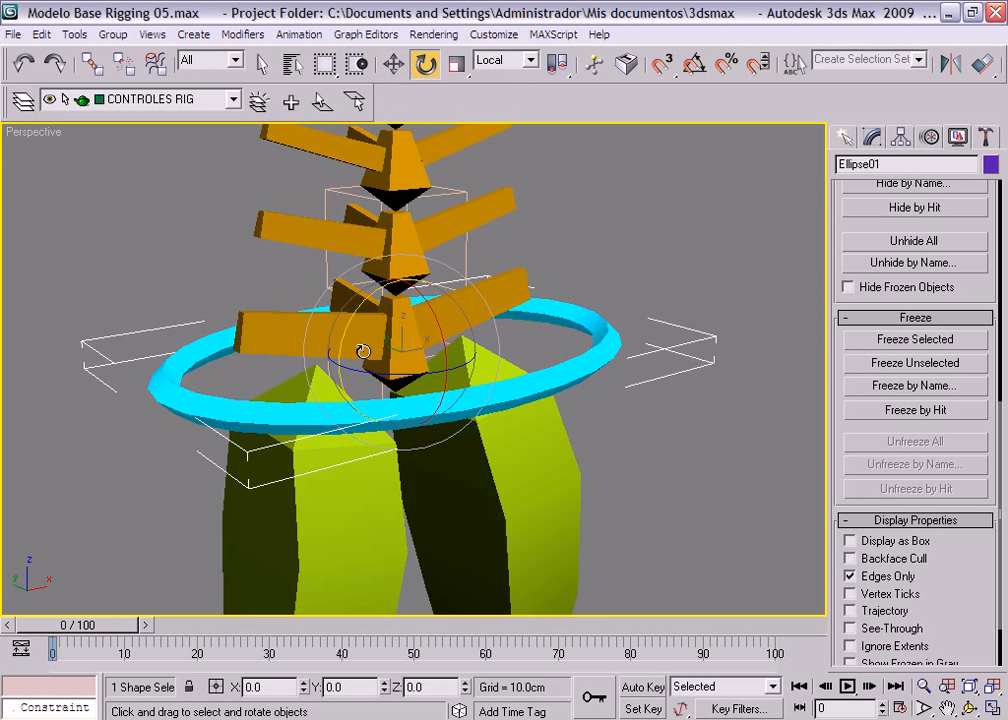
left_click_drag(347, 330, 371, 353)
right_click(473, 352)
left_click(490, 360)
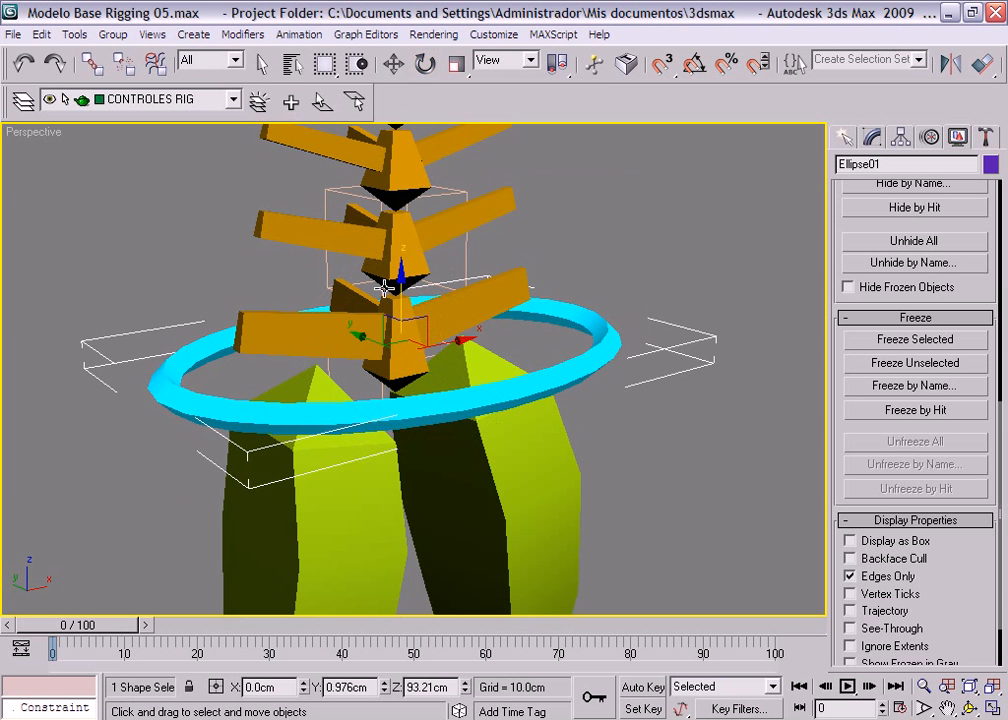
left_click_drag(392, 280, 381, 382)
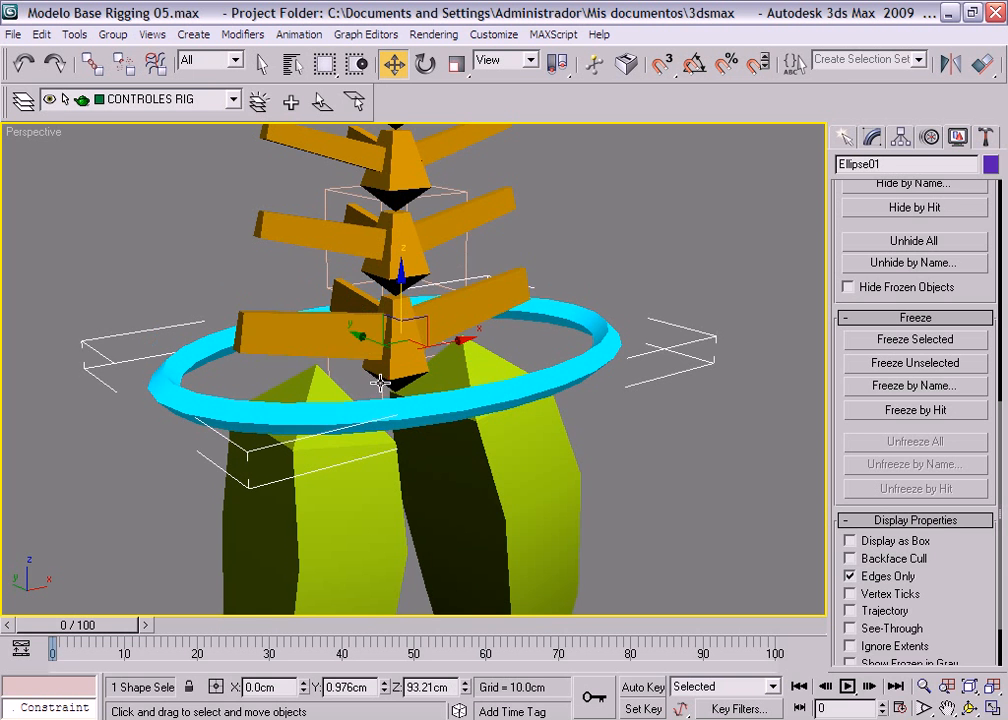
- Select the lowest spine helper, test a small move of it, and undo it
left_click(329, 370)
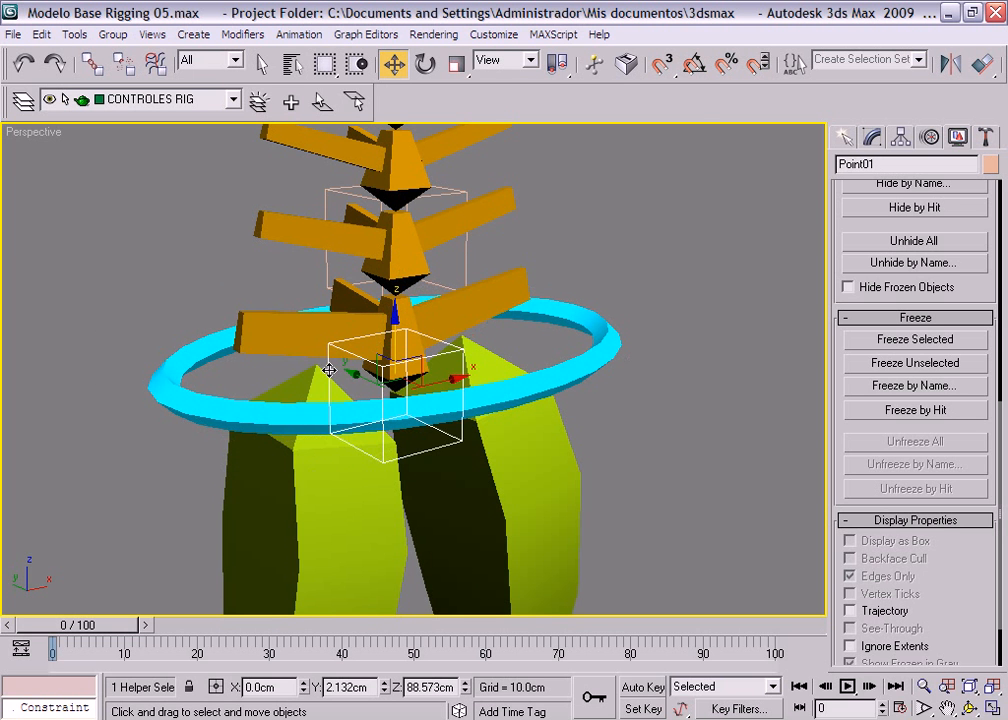
scroll(531, 459, "down", 6)
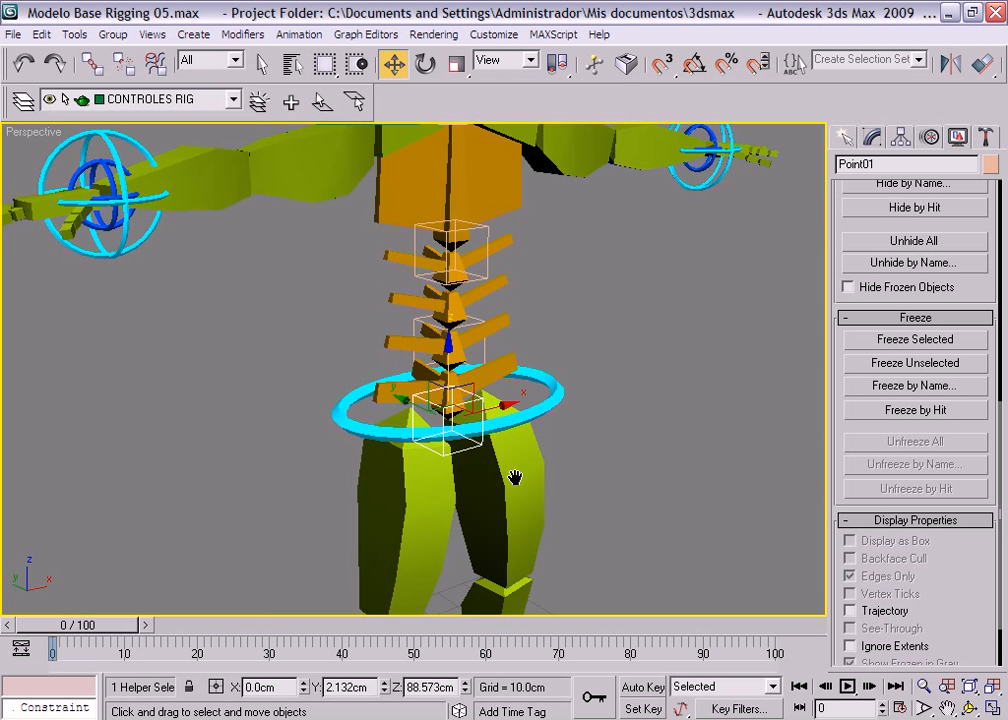
left_click_drag(449, 349, 430, 368)
key("ctrl+z")
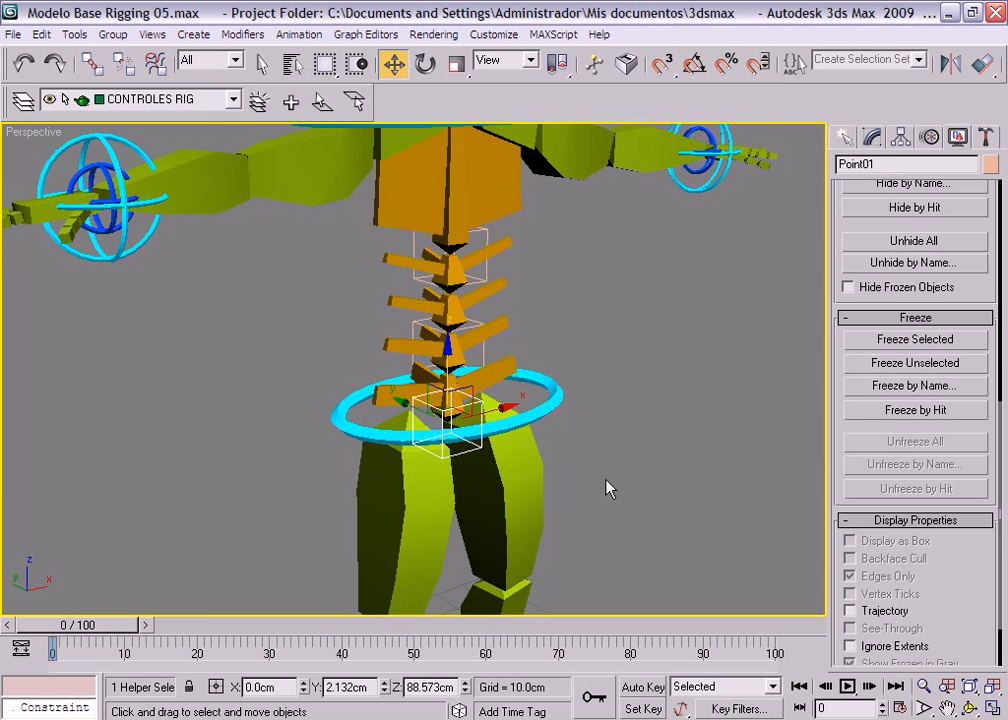
- Link the lowest spine helper to the pelvis ellipse control as its parent, save the scene and return to the Move tool
scroll(600, 466, "up", 5)
mouse_move(466, 383)
middle_mouse_down()
mouse_move(450, 379)
mouse_move(454, 391)
middle_mouse_up()
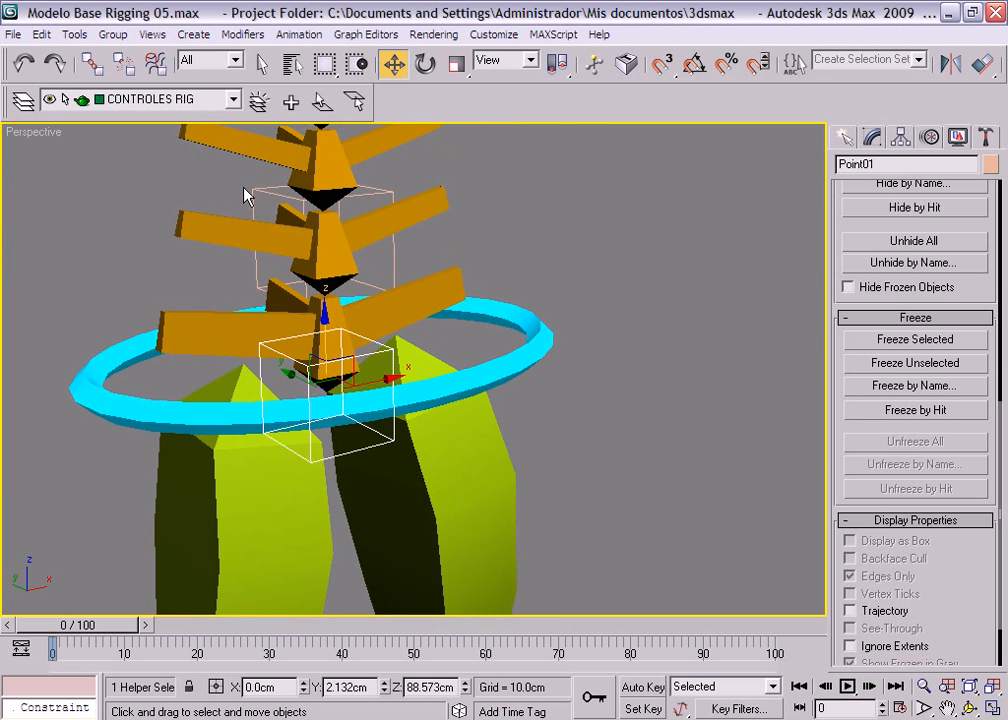
left_click(91, 63)
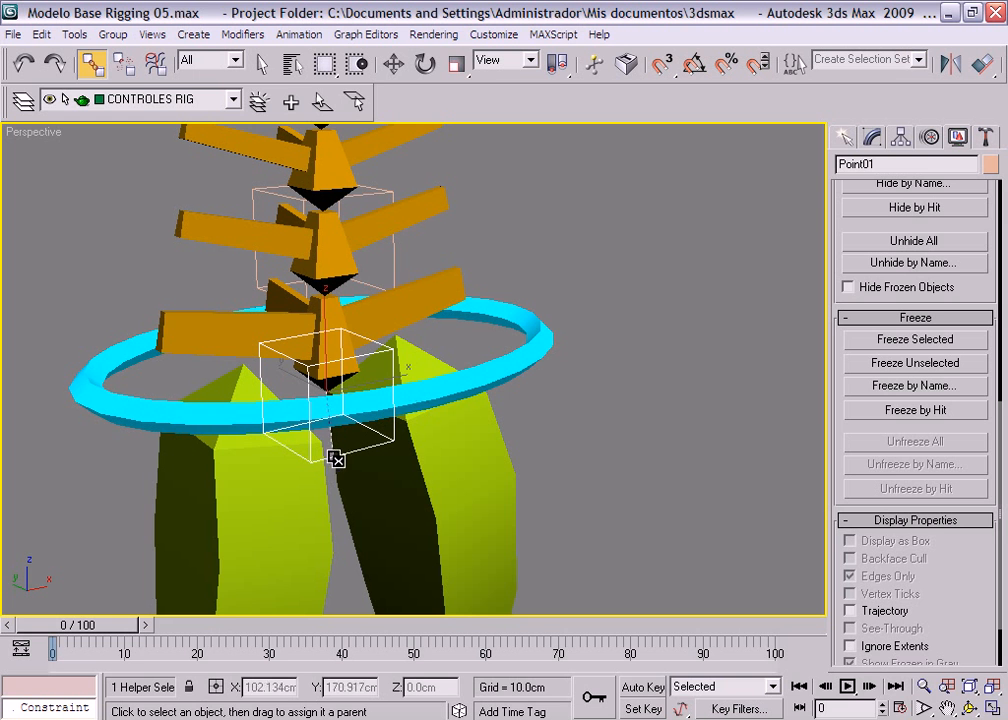
left_click_drag(335, 459, 535, 333)
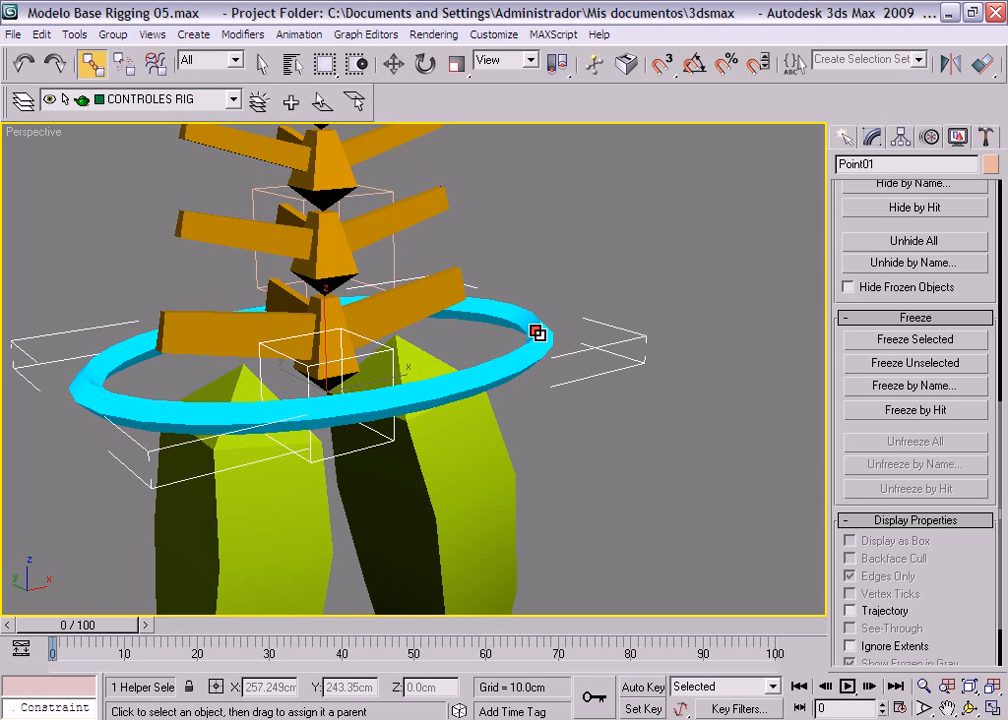
key("ctrl+s")
right_click(600, 308)
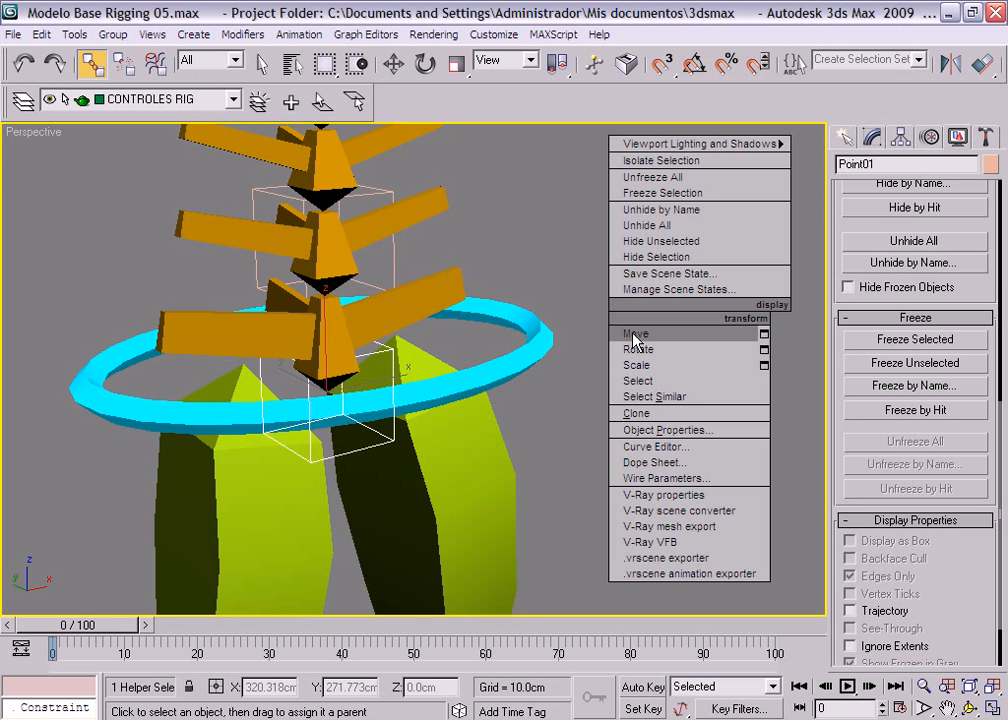
left_click(628, 332)
- Test moving the pelvis ellipse control along Z and rotating it with both lower helpers linked, cancelling each transform
middle_click_drag(578, 356, 555, 368)
scroll(555, 368, "down", 5)
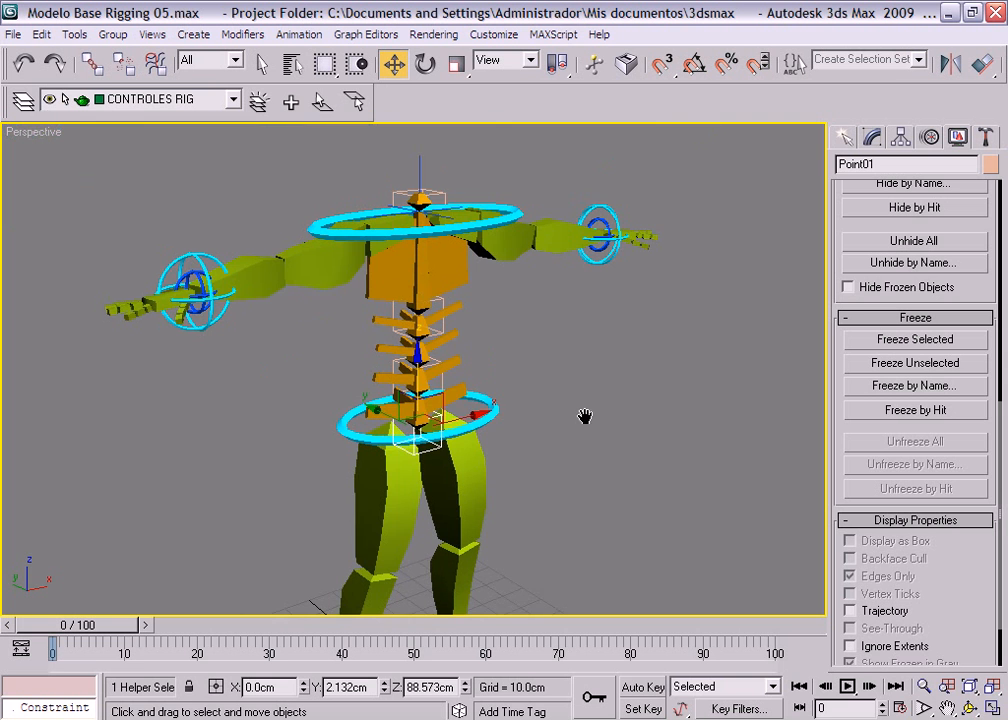
left_click(460, 396)
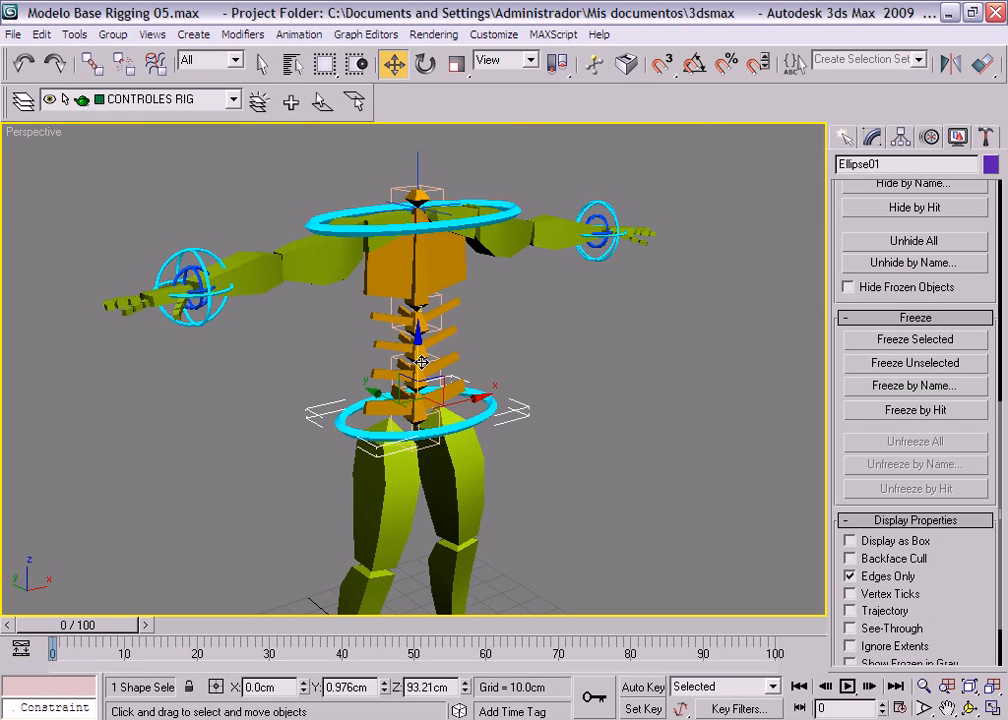
left_click_drag(421, 362, 416, 403)
left_click(426, 63)
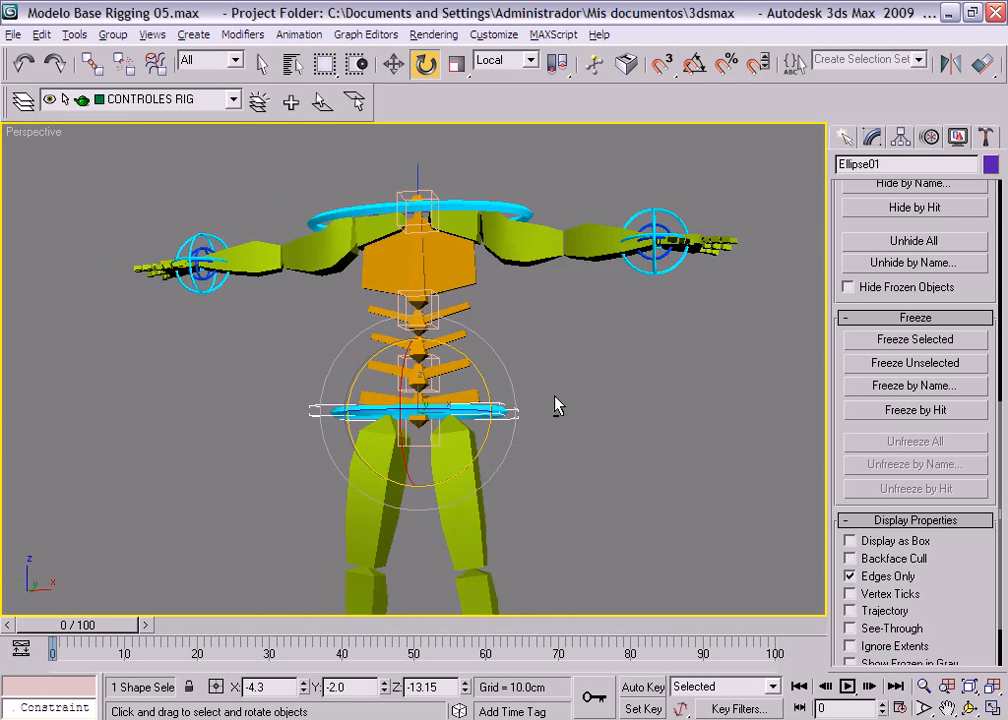
right_click(569, 352)
left_click(588, 364)
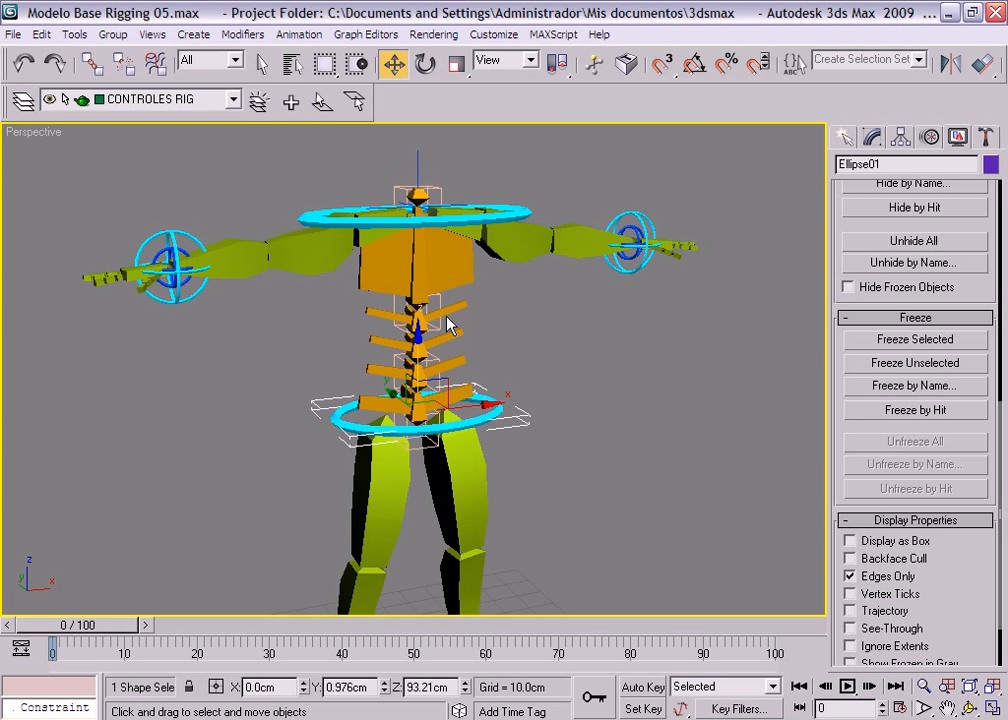
- Test moving the third helper from the base along X and the top helper in the XZ plane, undoing each move
left_click(438, 301)
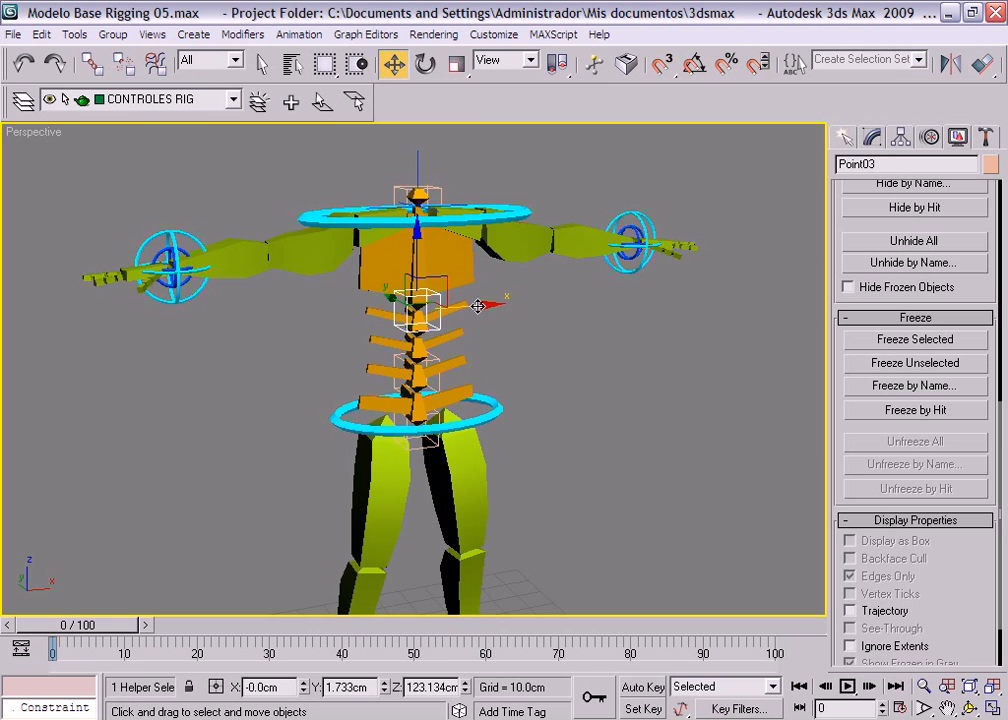
left_click_drag(478, 306, 446, 306)
key("ctrl+z")
left_click(439, 187)
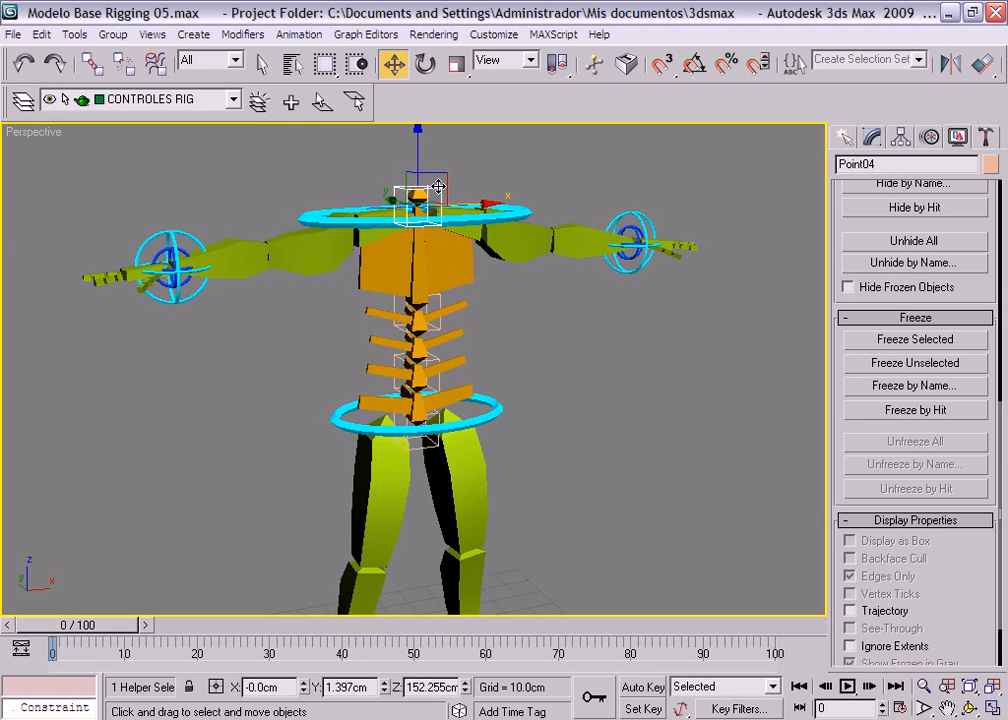
left_click_drag(433, 175, 362, 195)
key("ctrl+z")
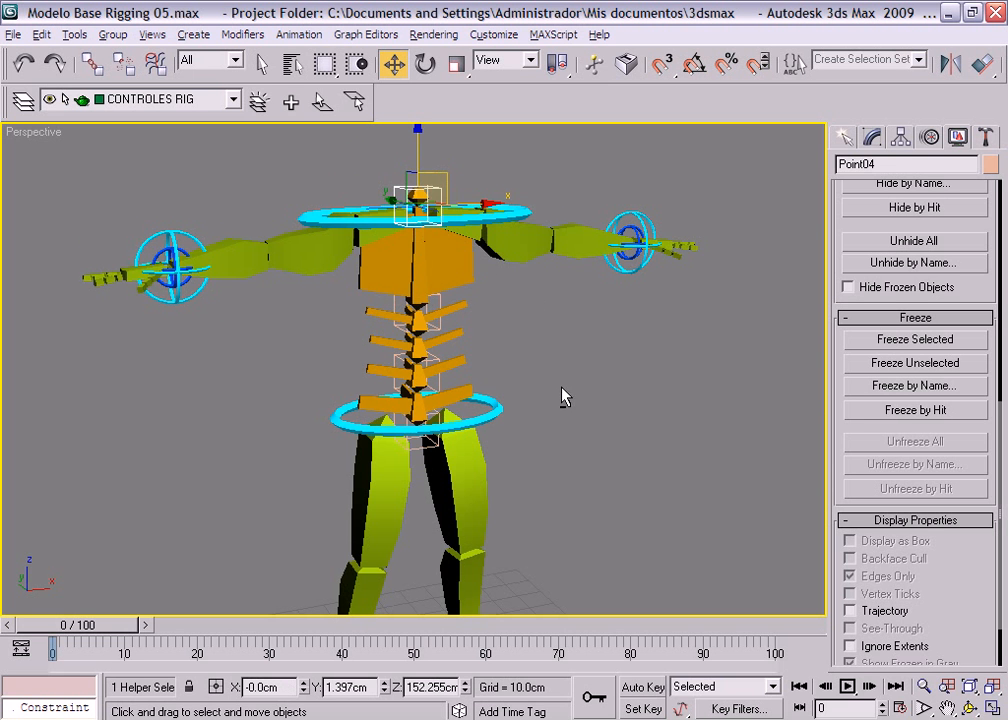
- Test moving the second helper from the base along Y from a side view, and cancel the move
middle_click_drag(561, 397, 699, 368, "alt")
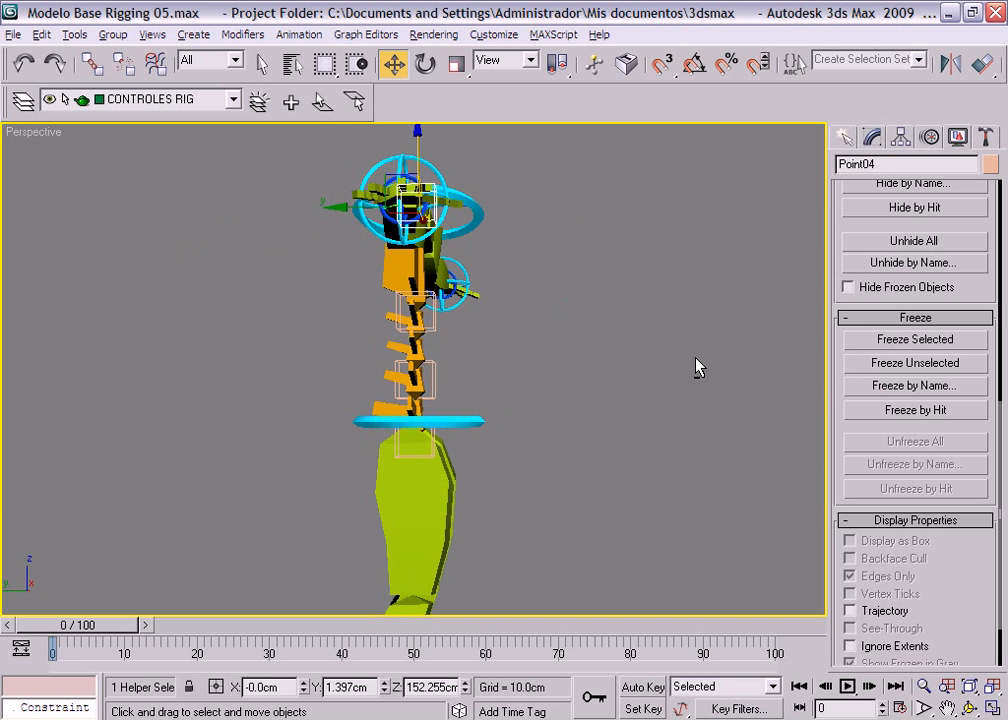
left_click(434, 374)
left_click_drag(370, 382, 420, 385)
middle_click_drag(576, 398, 451, 432, "alt")
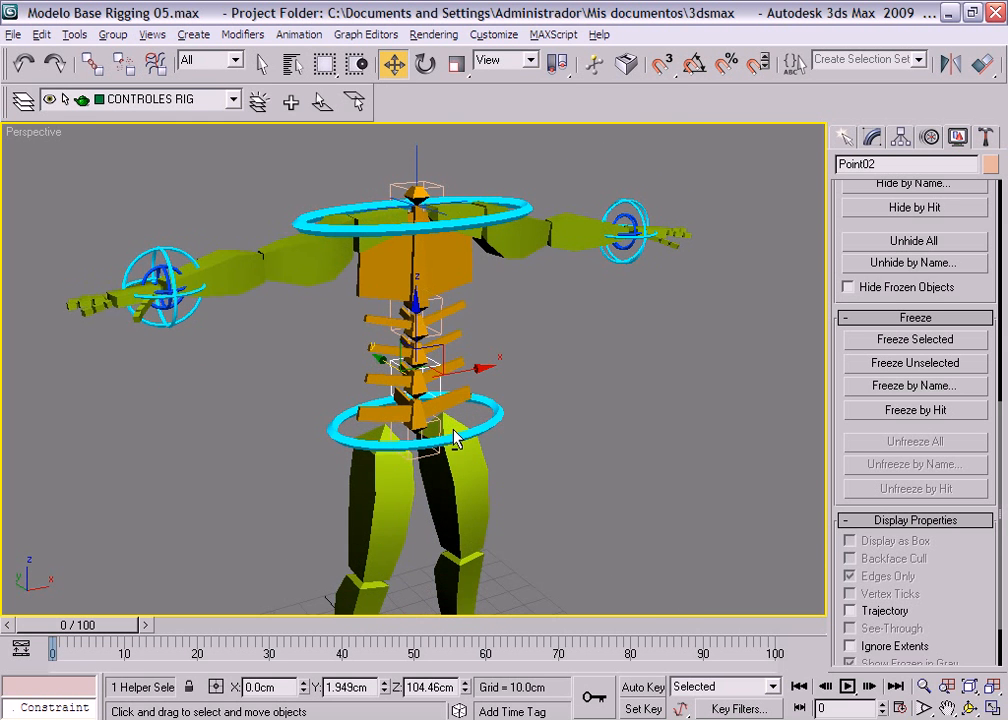
- Switch to the Left view and unhide the MODELO layer to show the head and neck mesh
middle_click_drag(547, 369, 562, 482, "alt")
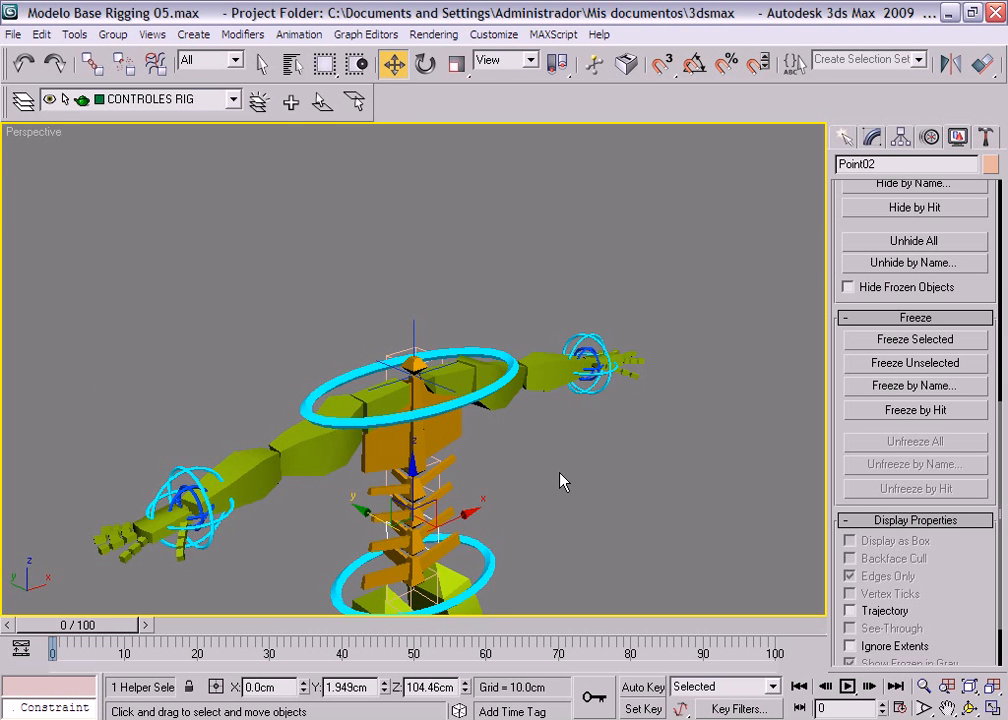
key("l")
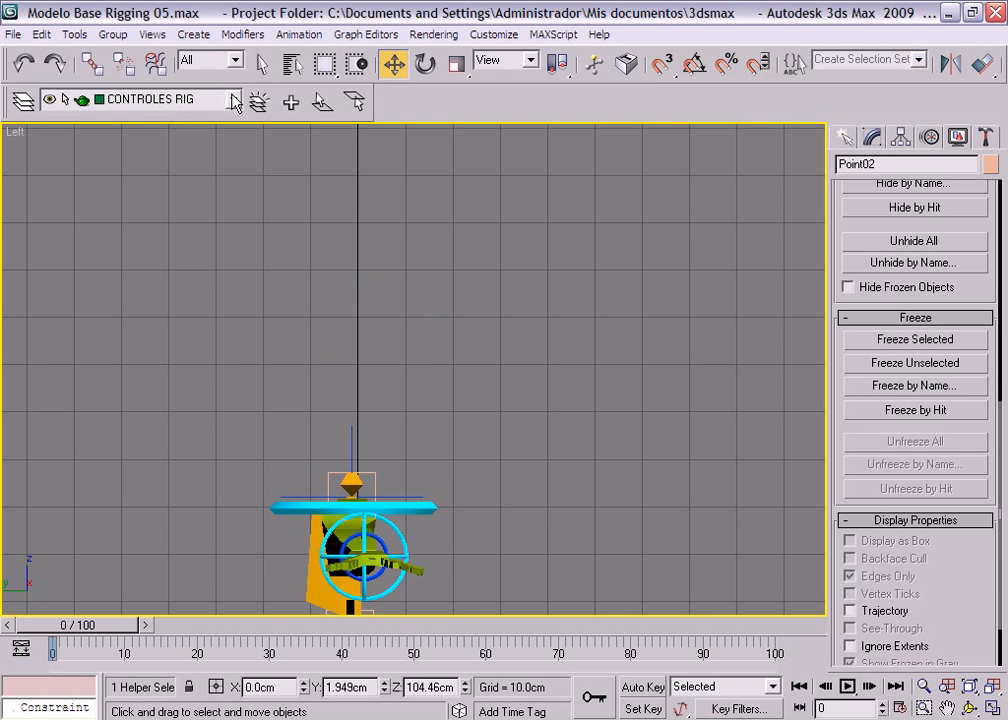
left_click(234, 101)
left_click(47, 230)
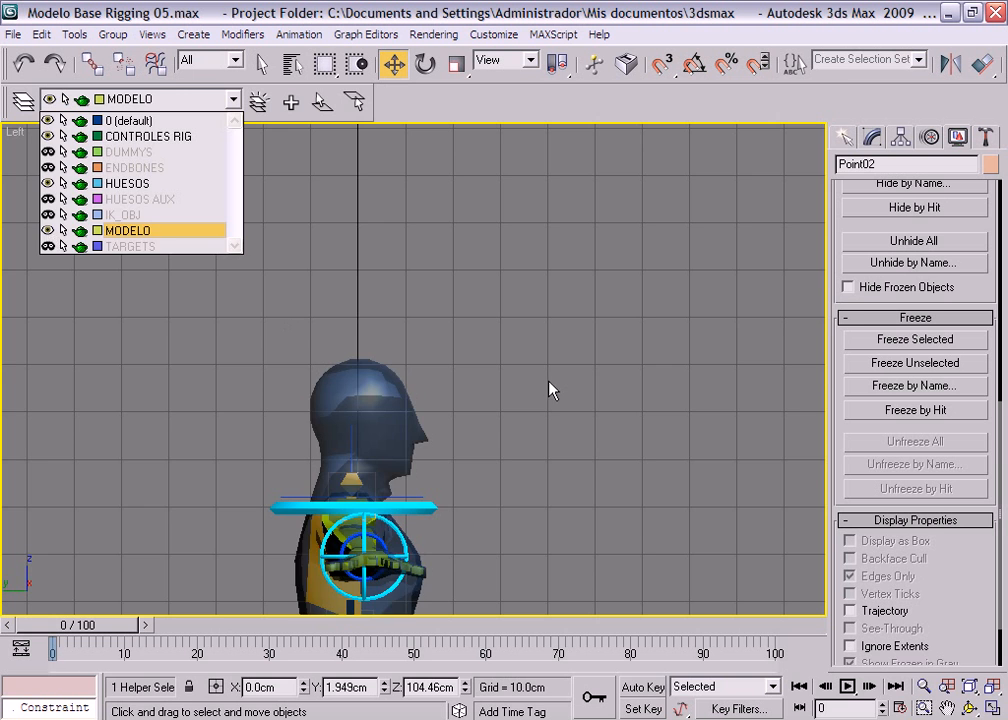
scroll(552, 395, "up", 5)
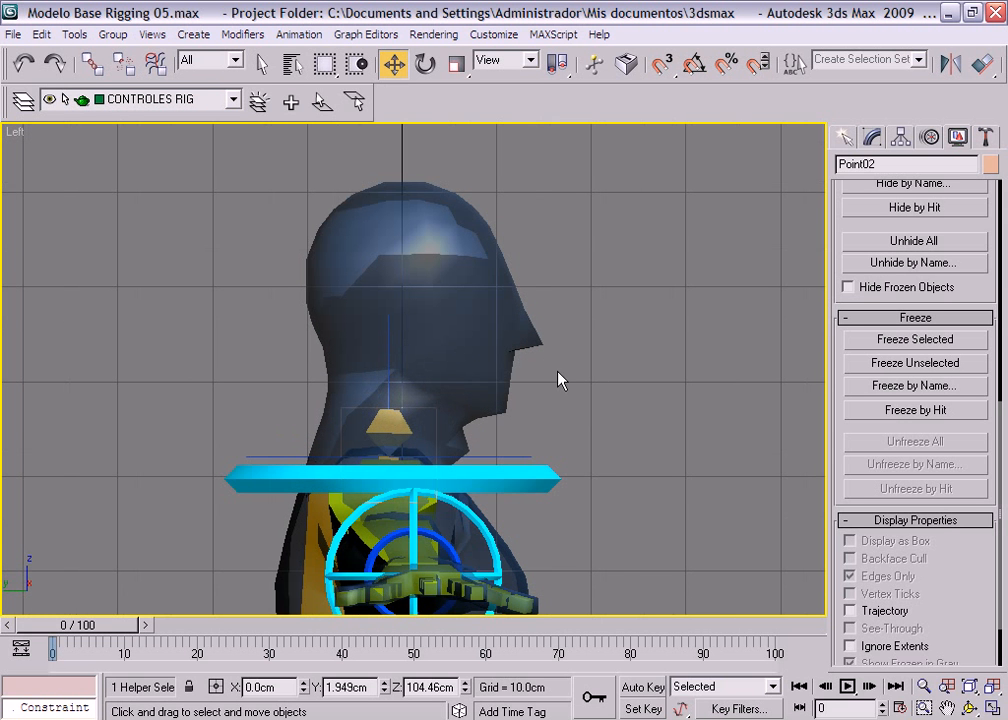
- Move the end bone at the top of the spine to the hidden ENDBONES layer, making that layer current
left_click(377, 420)
left_click(377, 420)
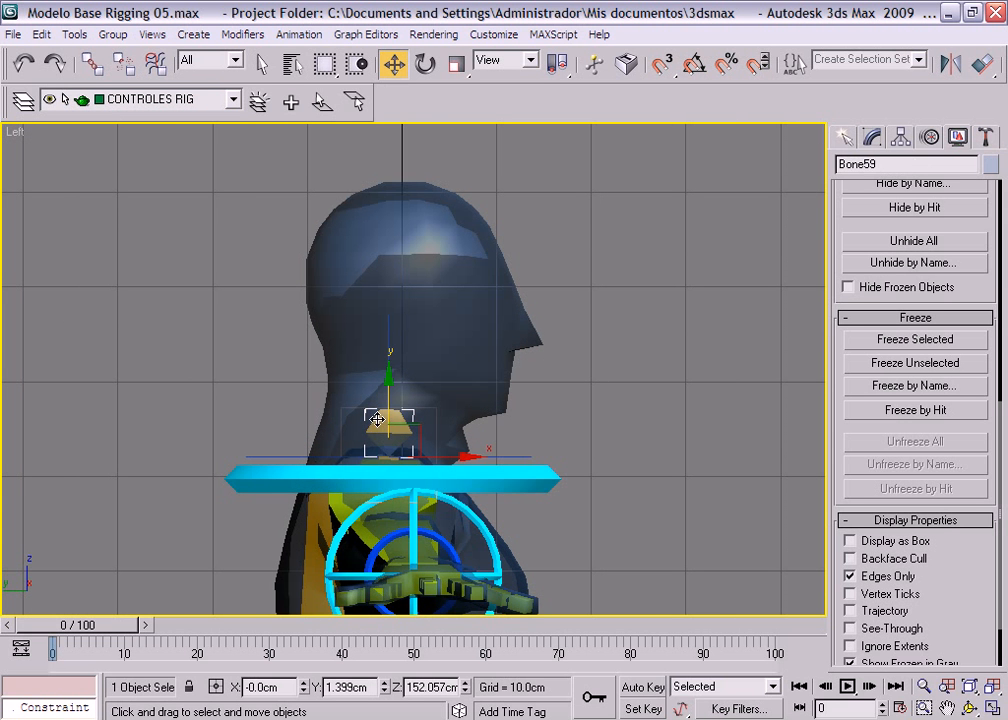
middle_click_drag(655, 413, 657, 355)
scroll(675, 415, "up", 6)
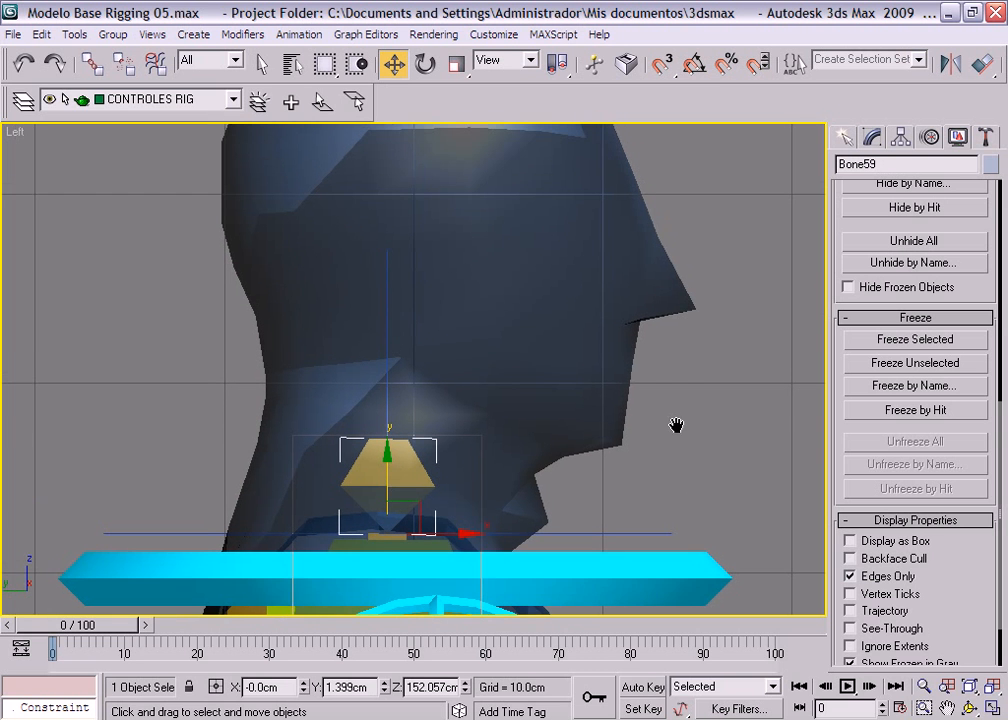
left_click(232, 100)
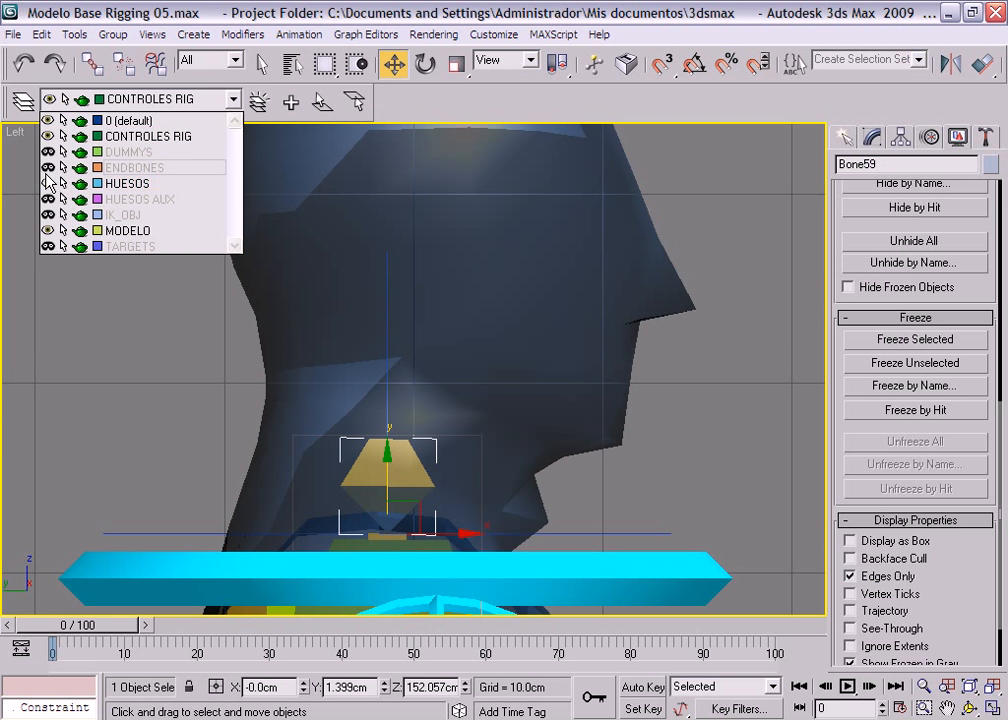
left_click(152, 166)
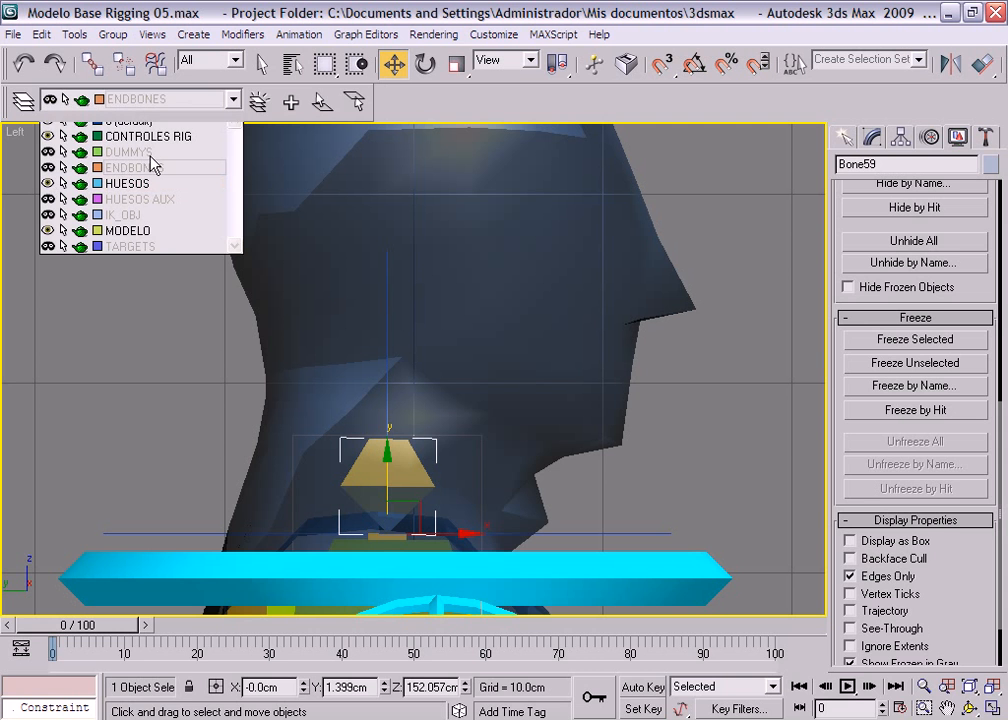
left_click(291, 102)
left_click(295, 457)
middle_click_drag(441, 418, 483, 357)
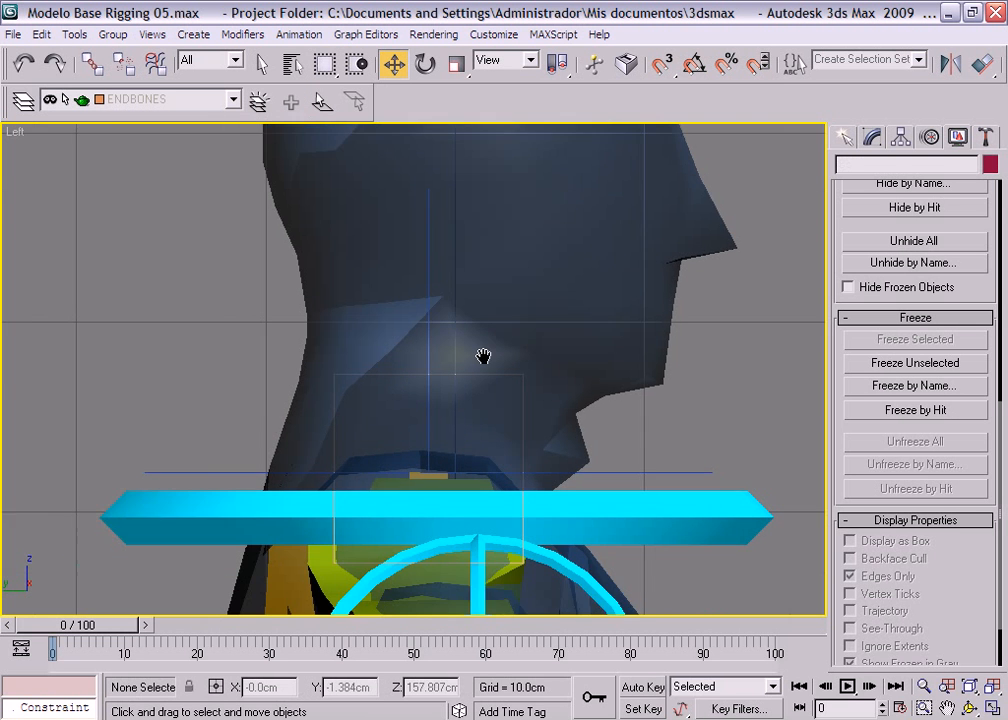
scroll(460, 375, "down", 5)
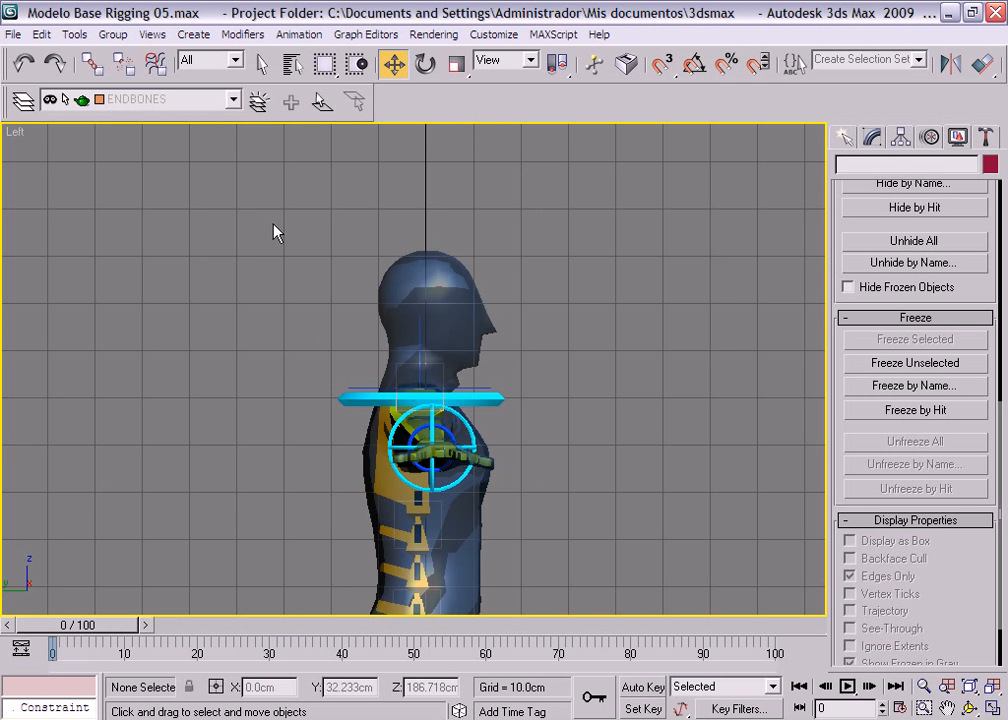
- Freeze the head mesh, shoulder ring and upper-body rig objects in the Left view
left_click_drag(276, 232, 566, 553)
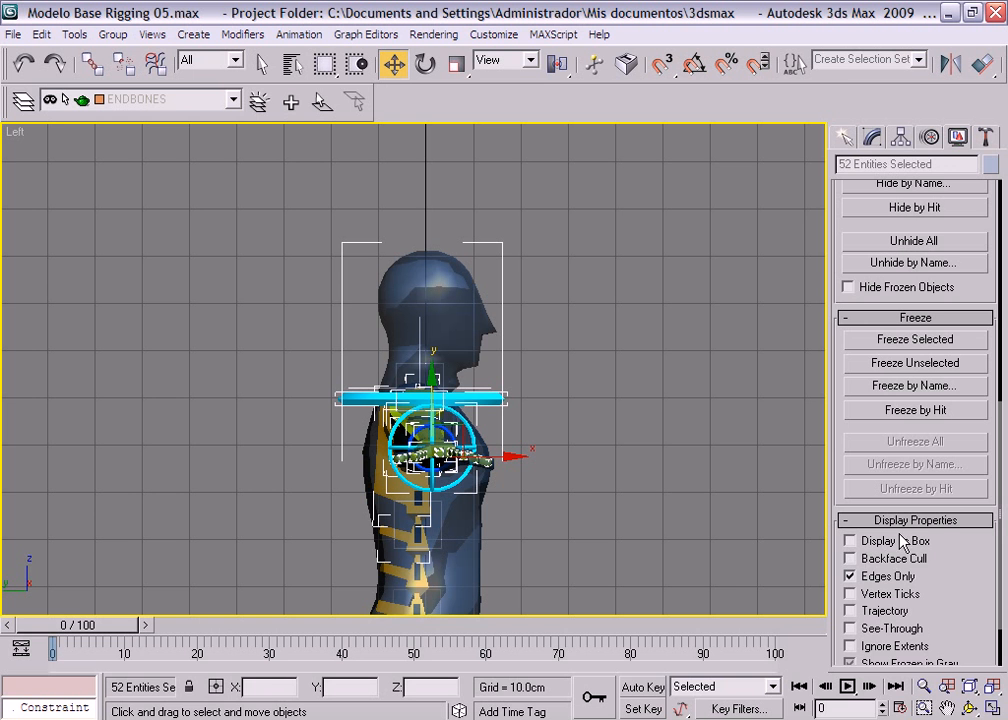
left_click(903, 345)
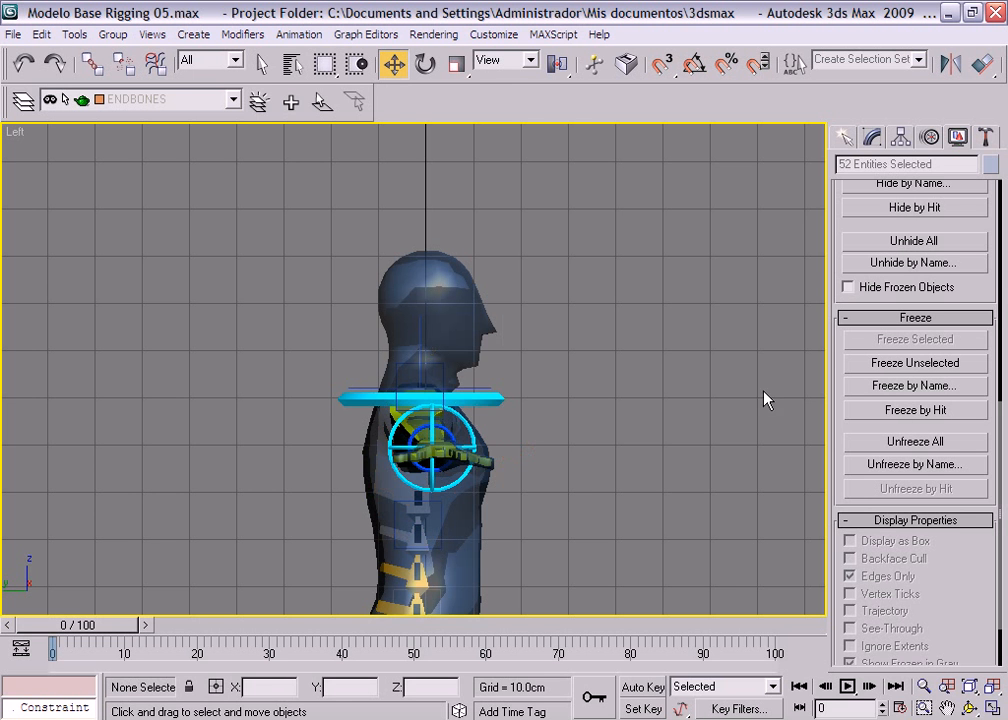
scroll(513, 490, "up", 10)
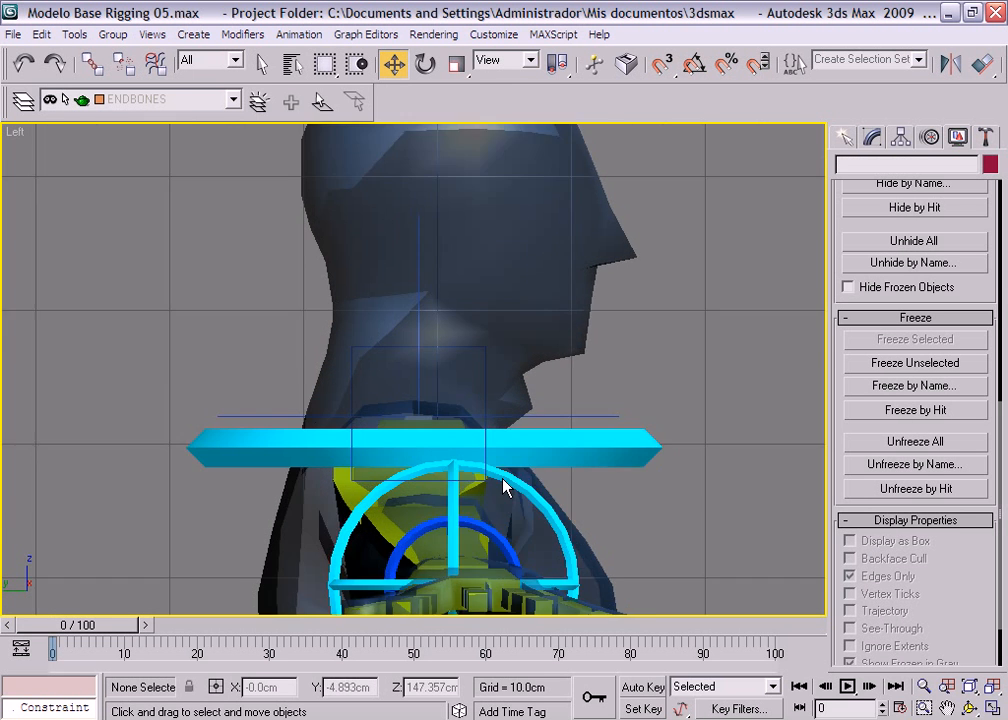
middle_click_drag(526, 374, 432, 444)
scroll(450, 400, "down", 4)
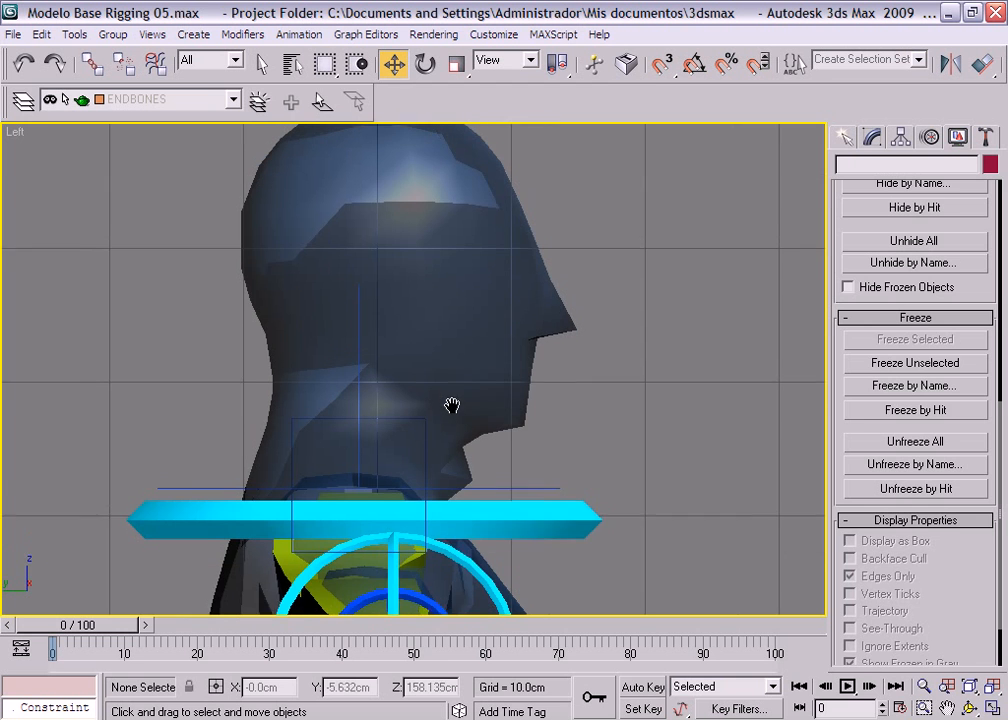
- Start creating bones with IK assignment to children turned off, and make HUESOS the current layer
left_click(845, 137)
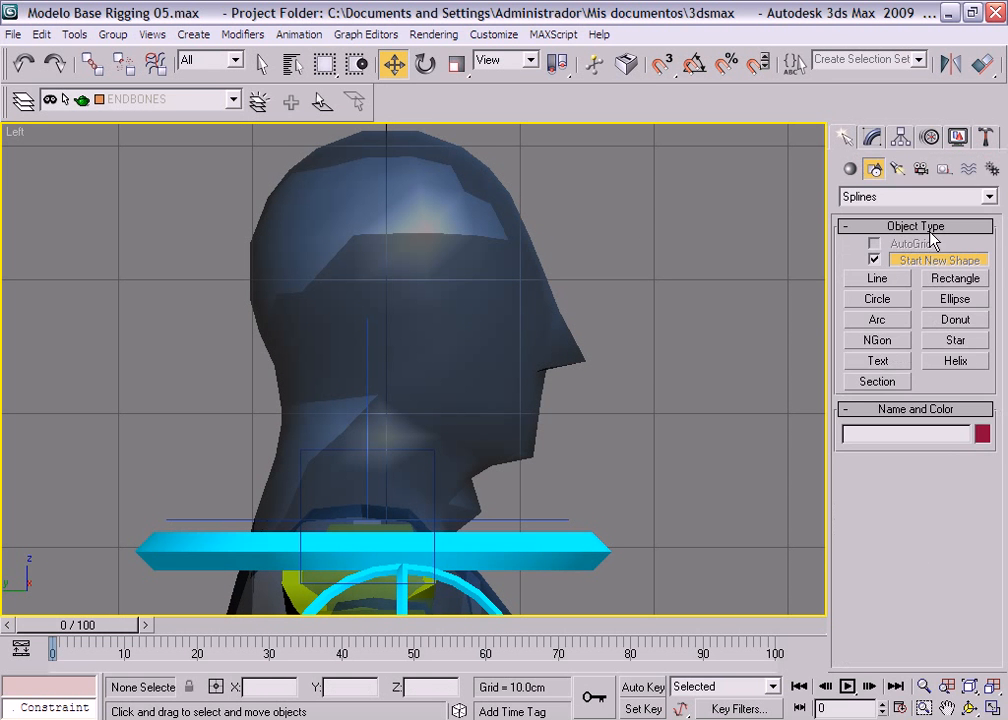
left_click(993, 170)
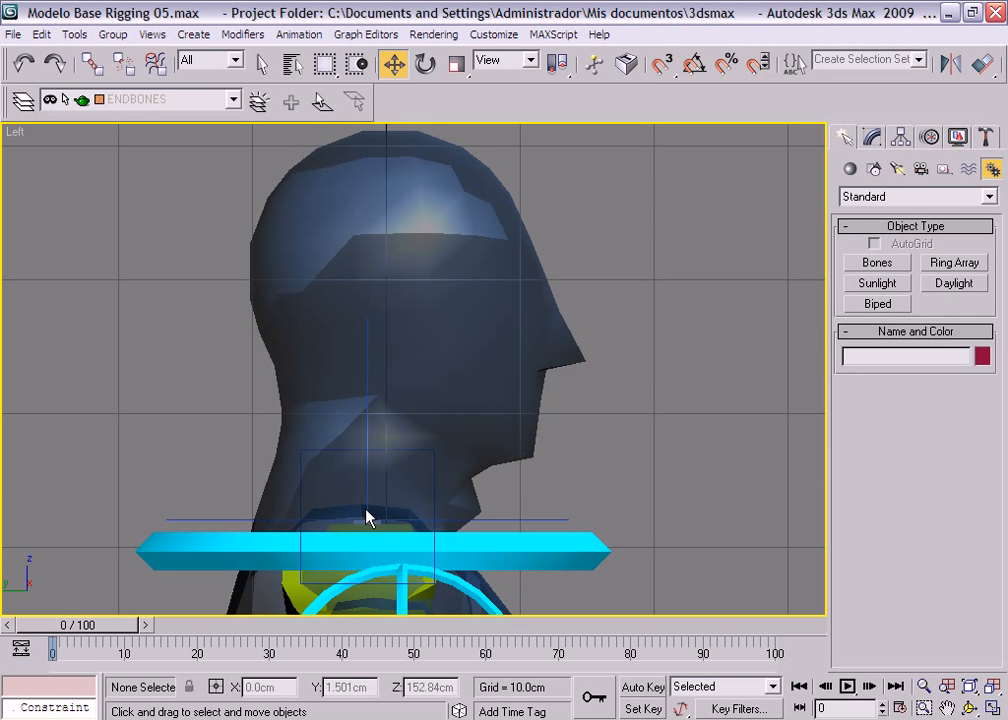
left_click(873, 263)
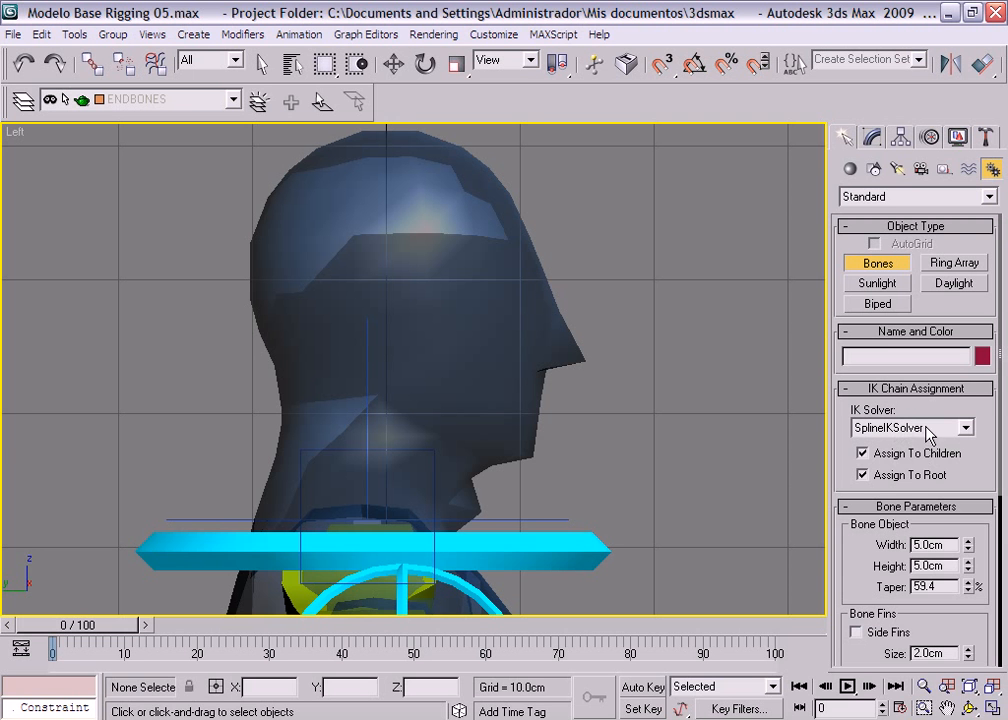
left_click(863, 454)
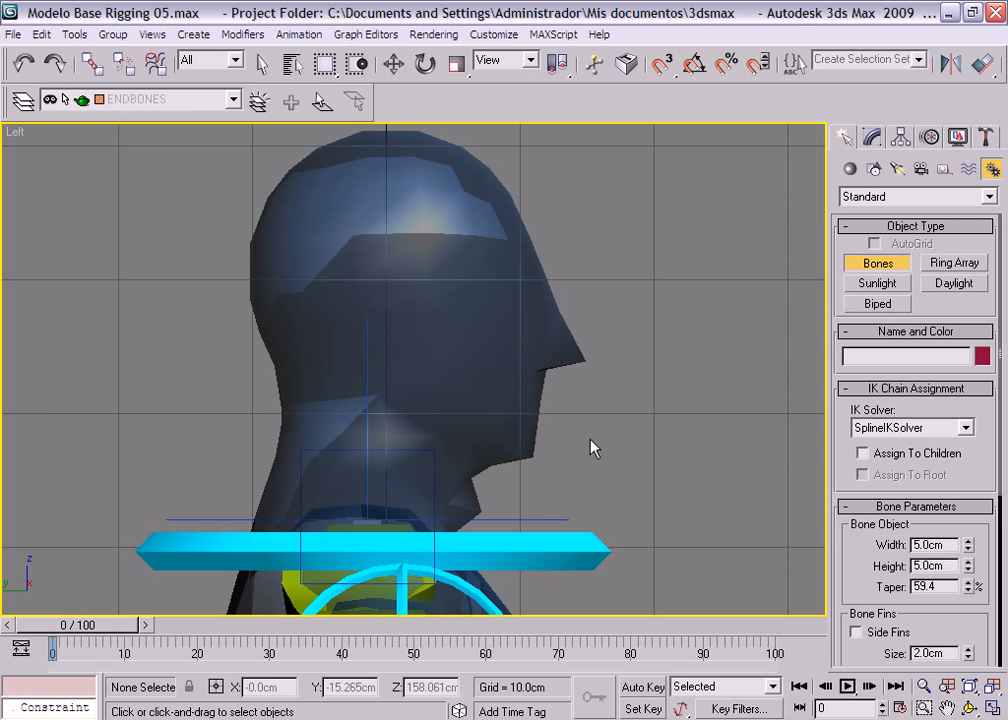
left_click(368, 530)
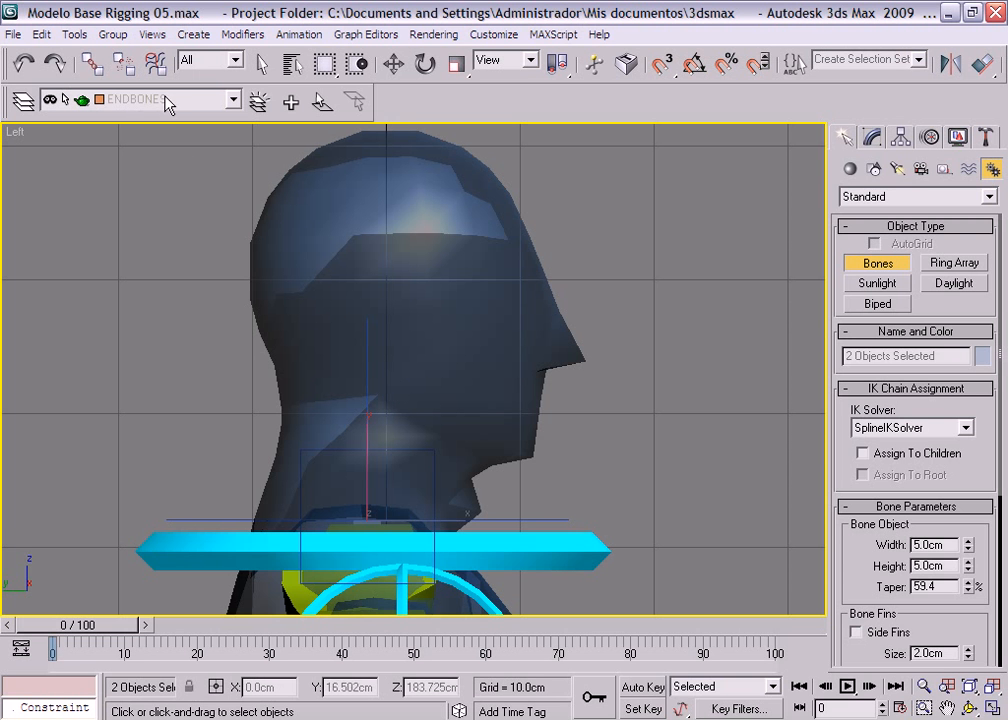
left_click(699, 272)
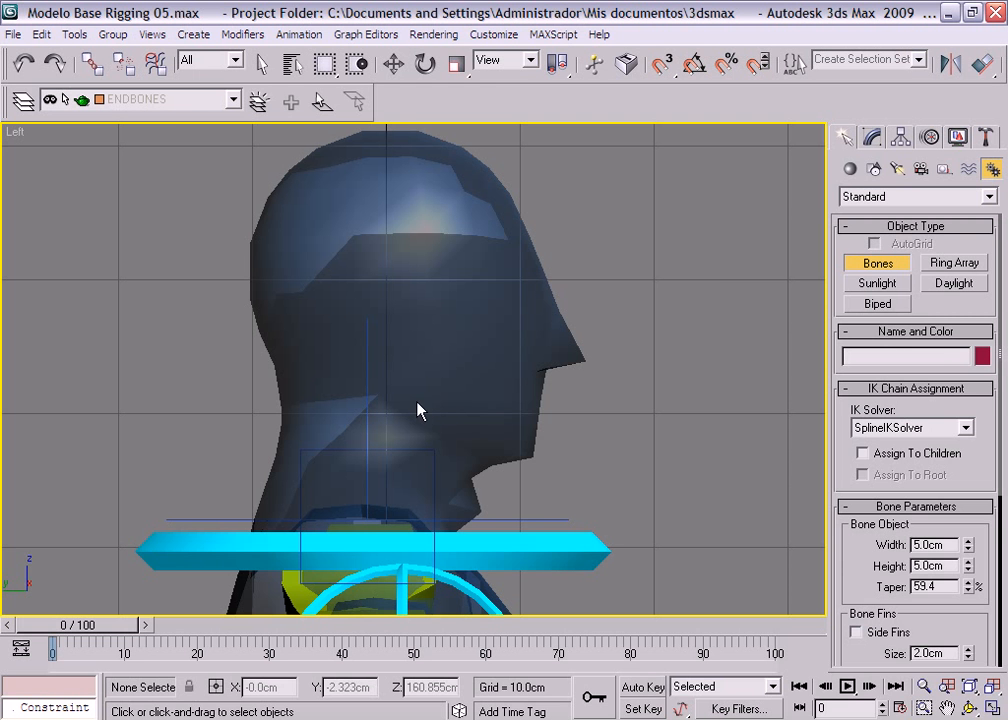
left_click(233, 100)
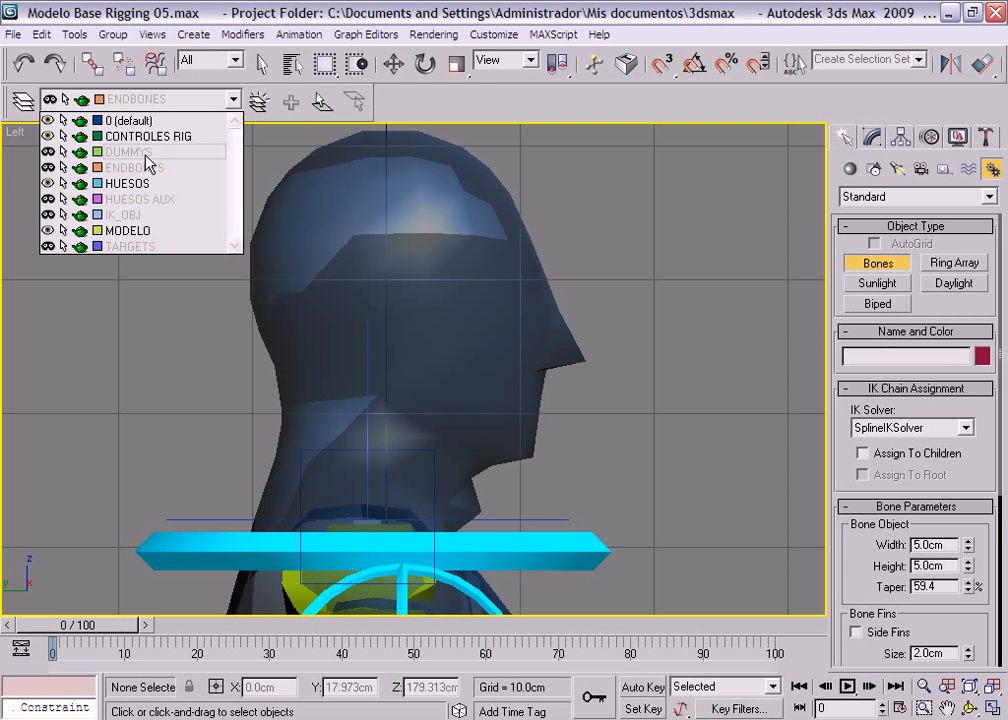
left_click(128, 185)
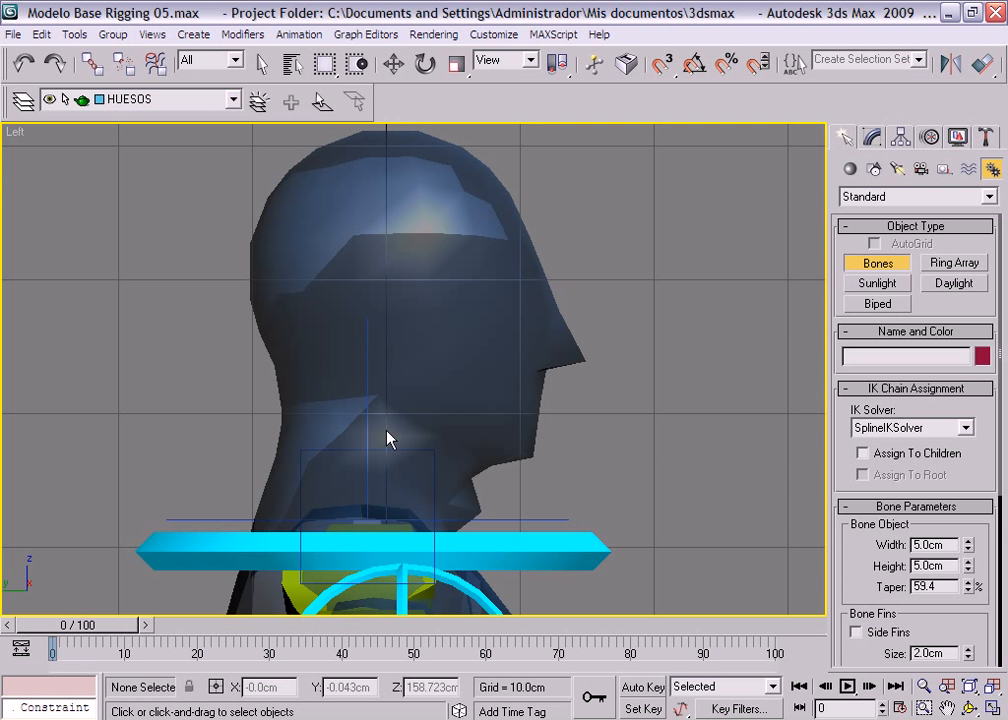
- Draw a neck bone from the top of the spine and a head bone reaching the crown at about Z 181 cm
left_click(727, 428)
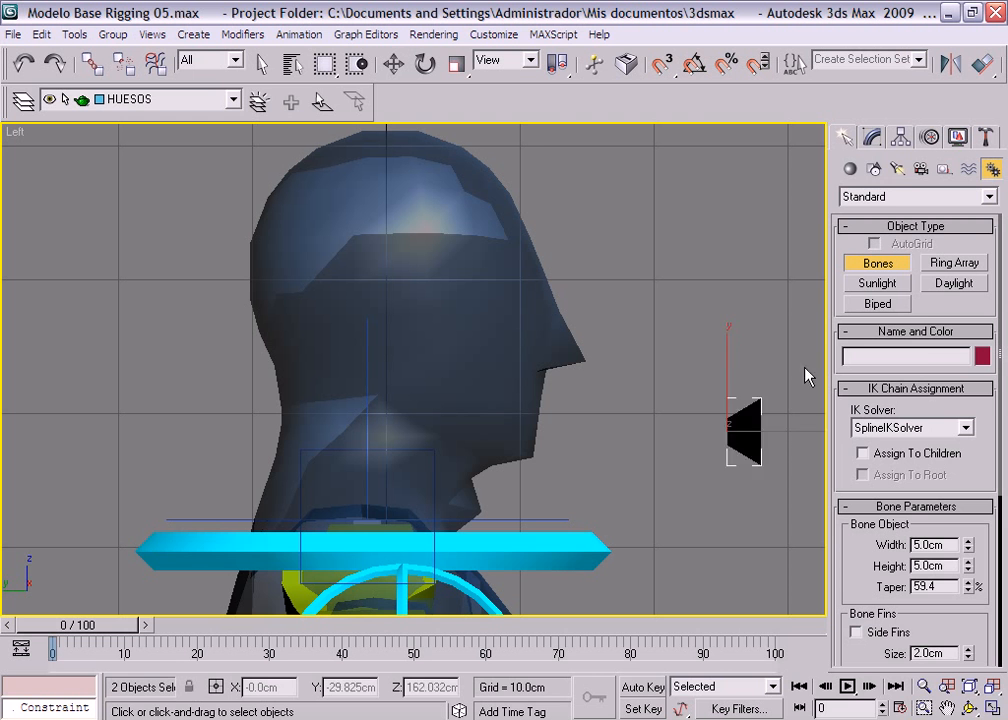
right_click(700, 298)
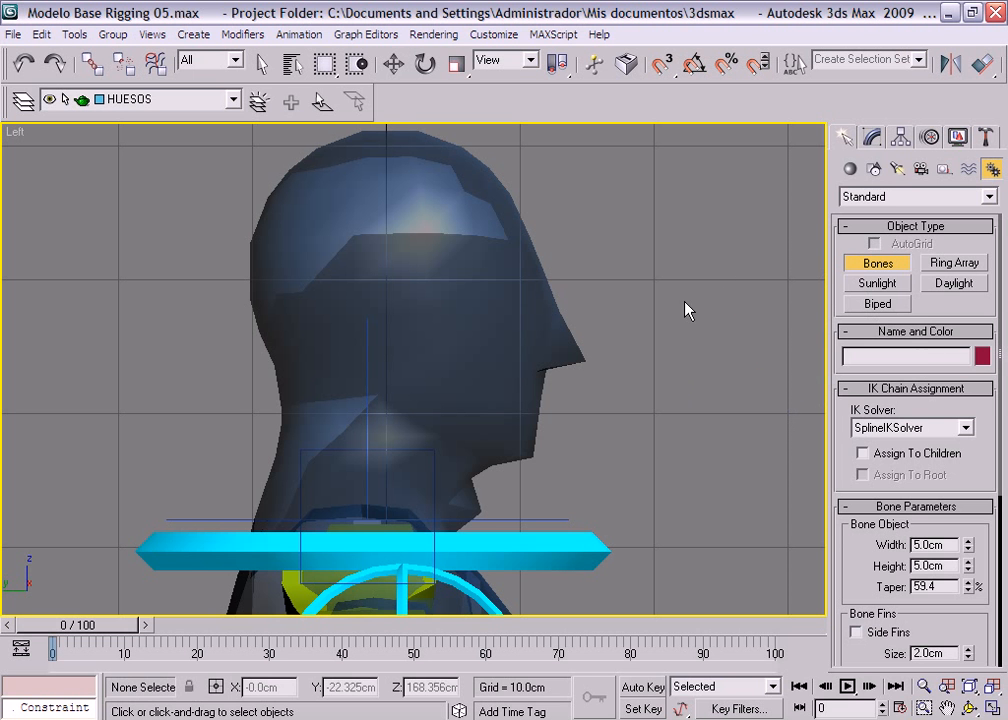
left_click(369, 528)
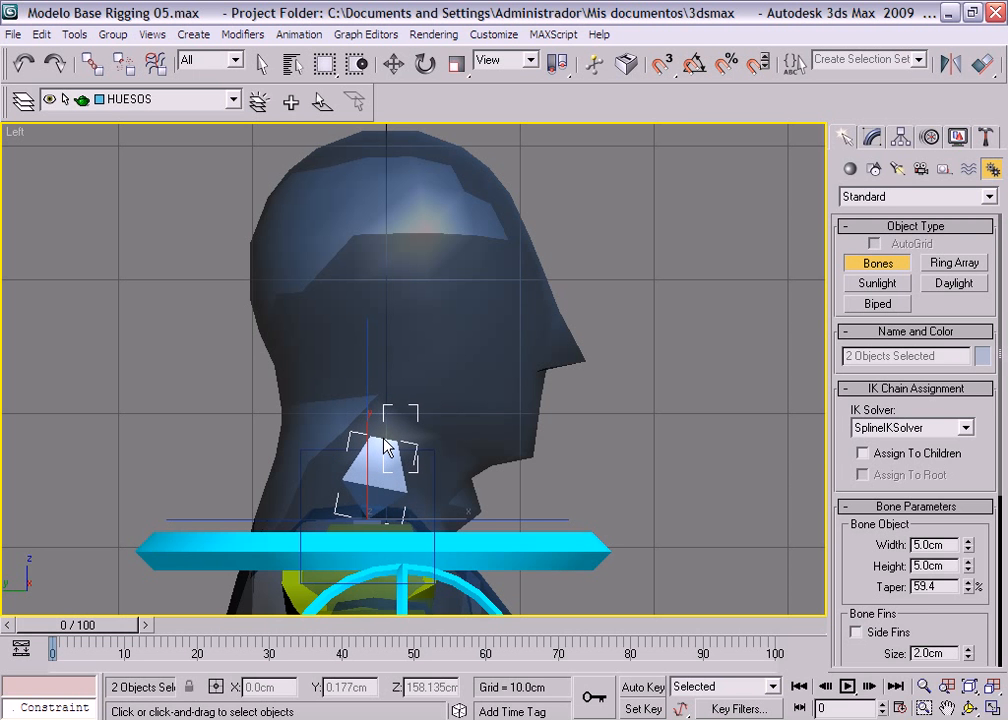
left_click(400, 363)
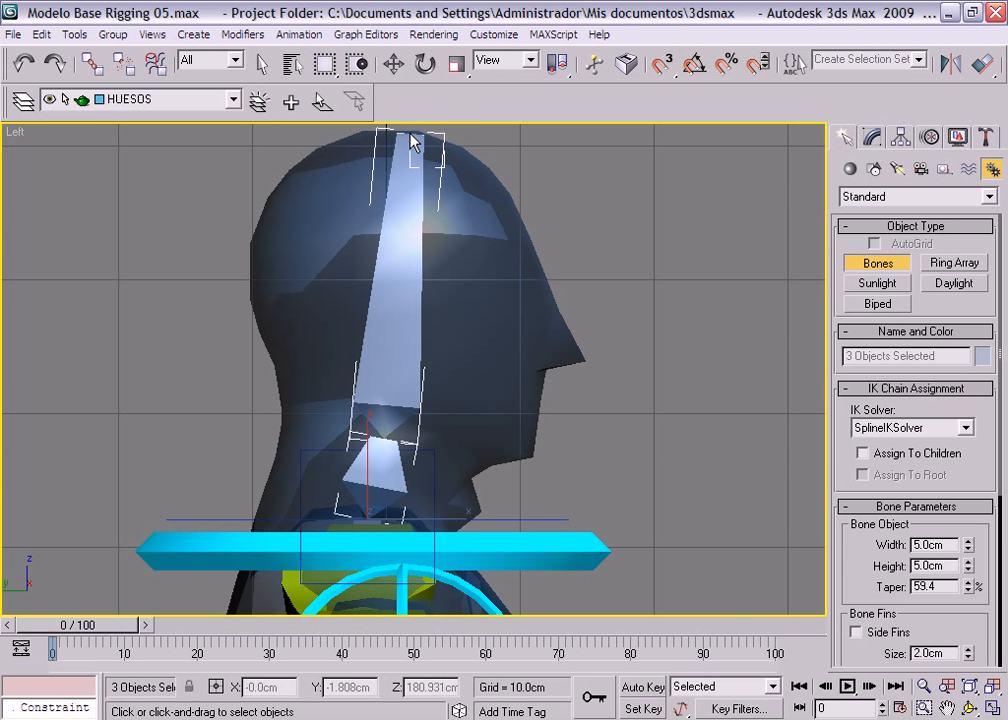
left_click(413, 140)
right_click(475, 153)
right_click(618, 250)
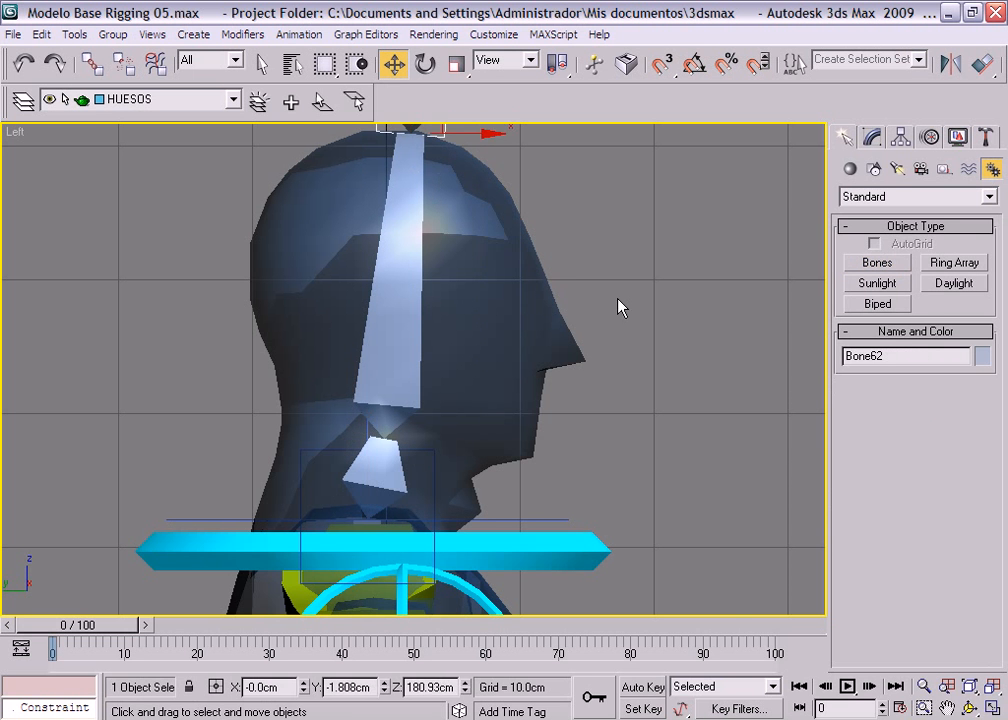
left_click(619, 302)
- Show the upper body in a maximized Perspective view and unfreeze all objects
scroll(594, 432, "down", 3)
middle_click_drag(594, 432, 601, 360)
scroll(600, 350, "up", 3)
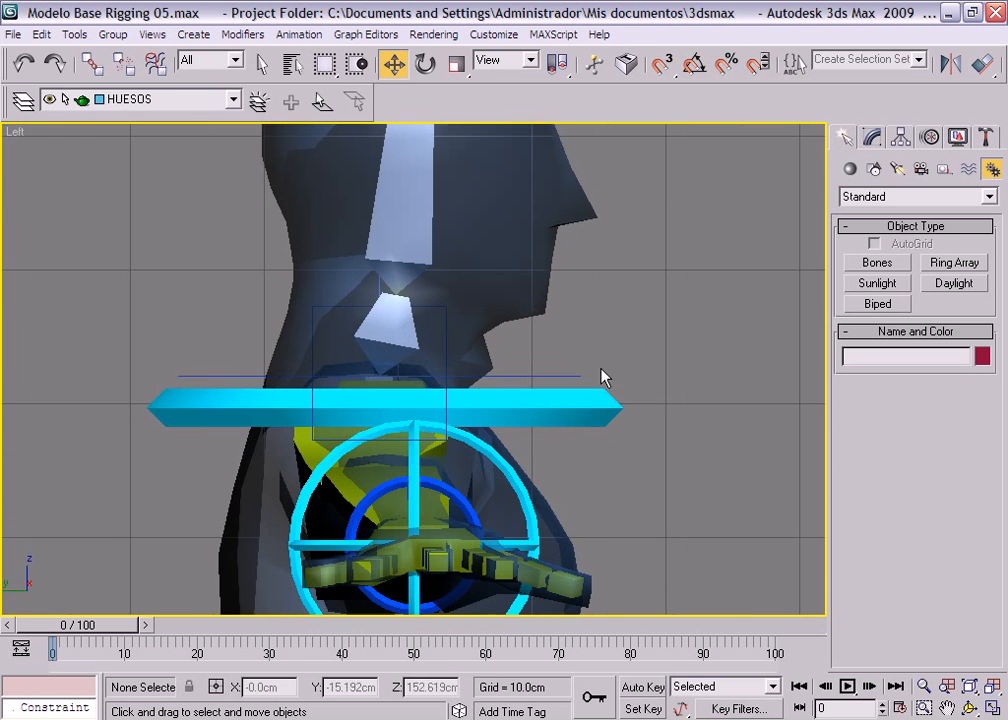
left_click(992, 708)
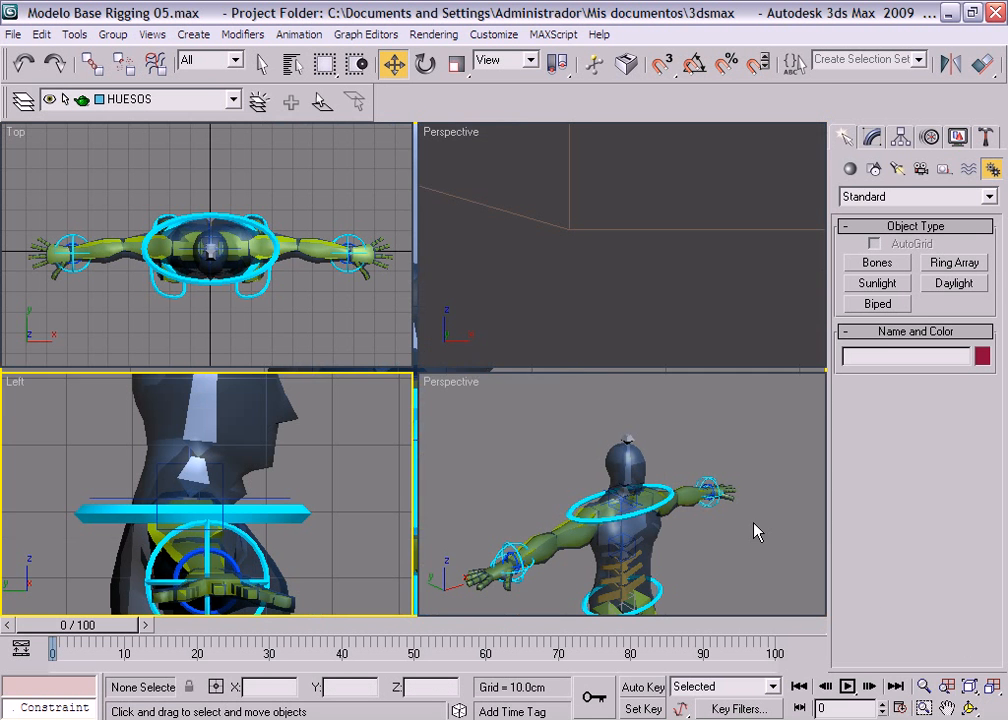
middle_click_drag(704, 480, 704, 480)
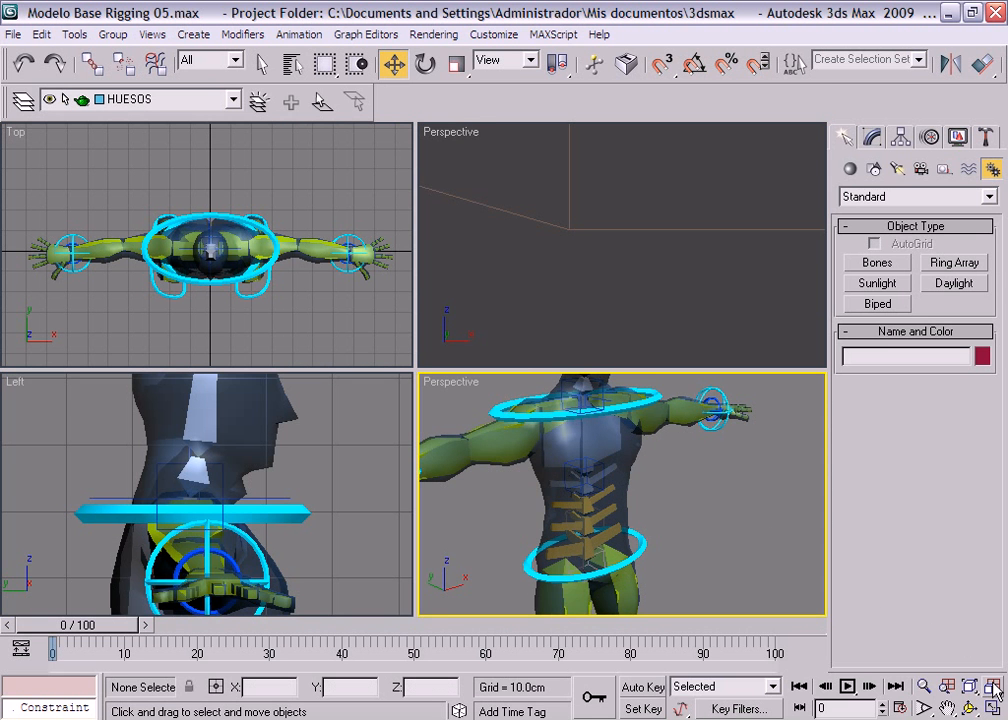
key("alt+w")
middle_click_drag(716, 467, 944, 260, "alt")
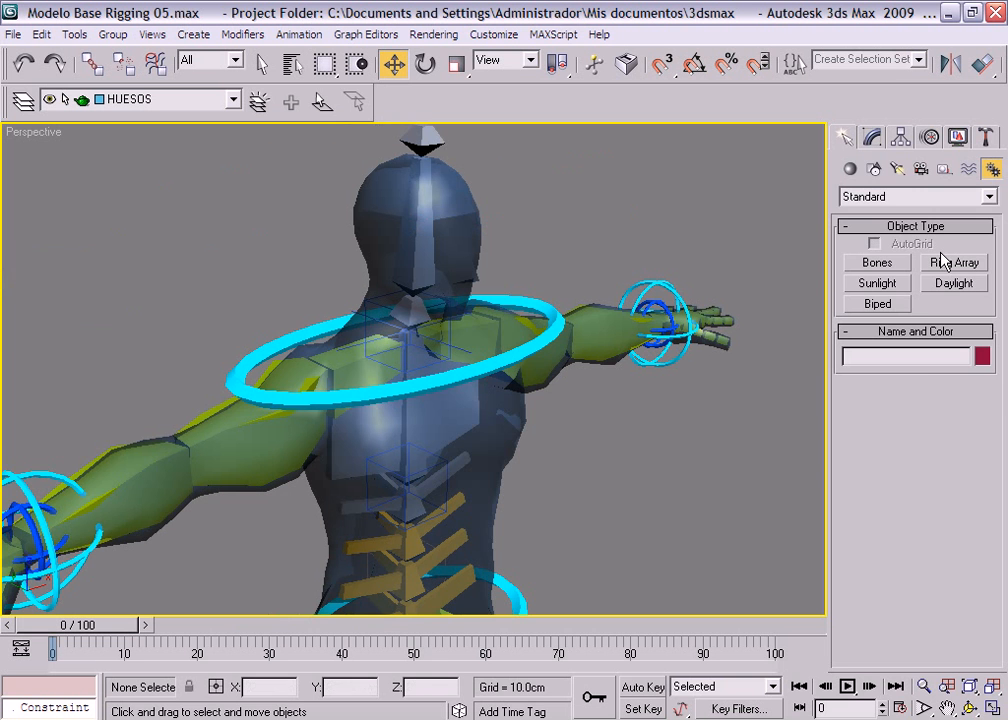
left_click(958, 138)
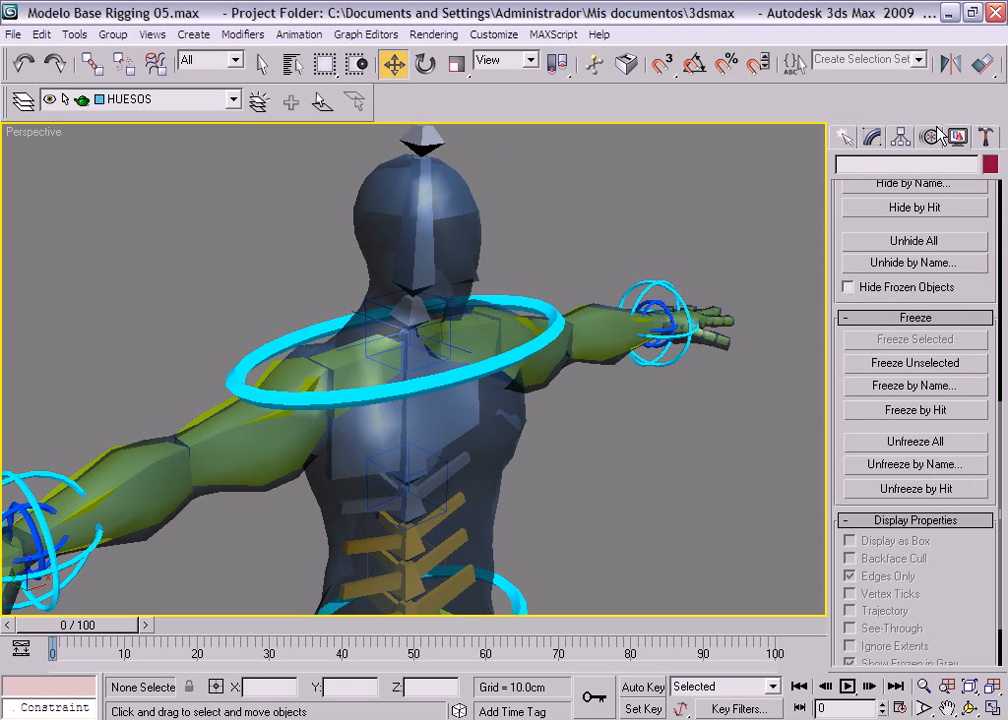
left_click(903, 445)
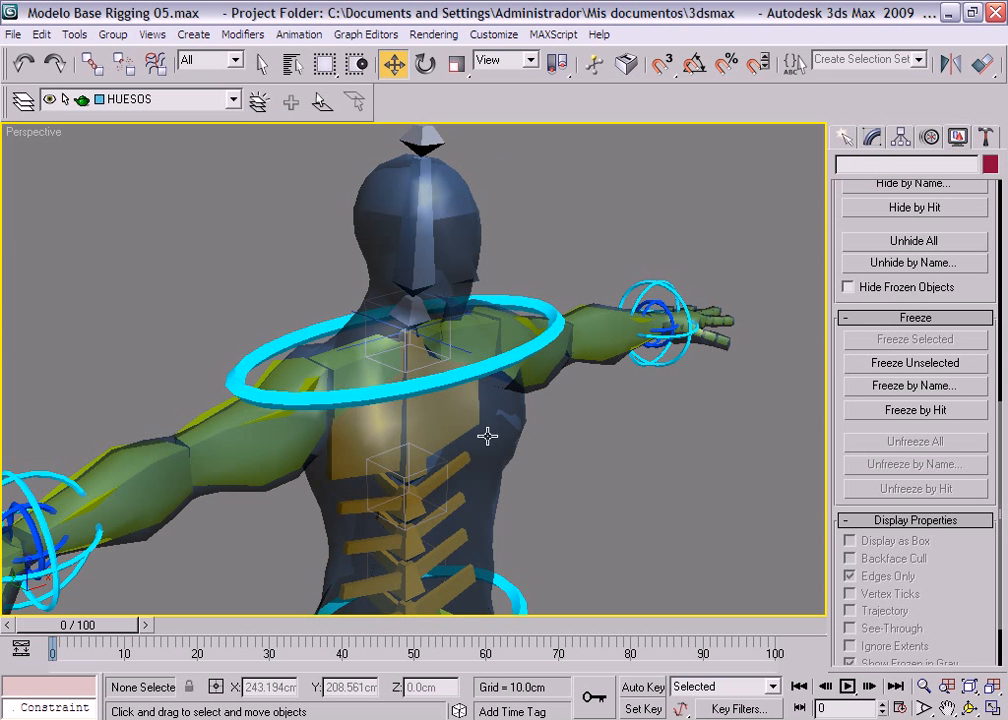
- Hide the MODELO layer so only the bones and controls remain around the neck
scroll(486, 470, "up", 3)
left_click(229, 102)
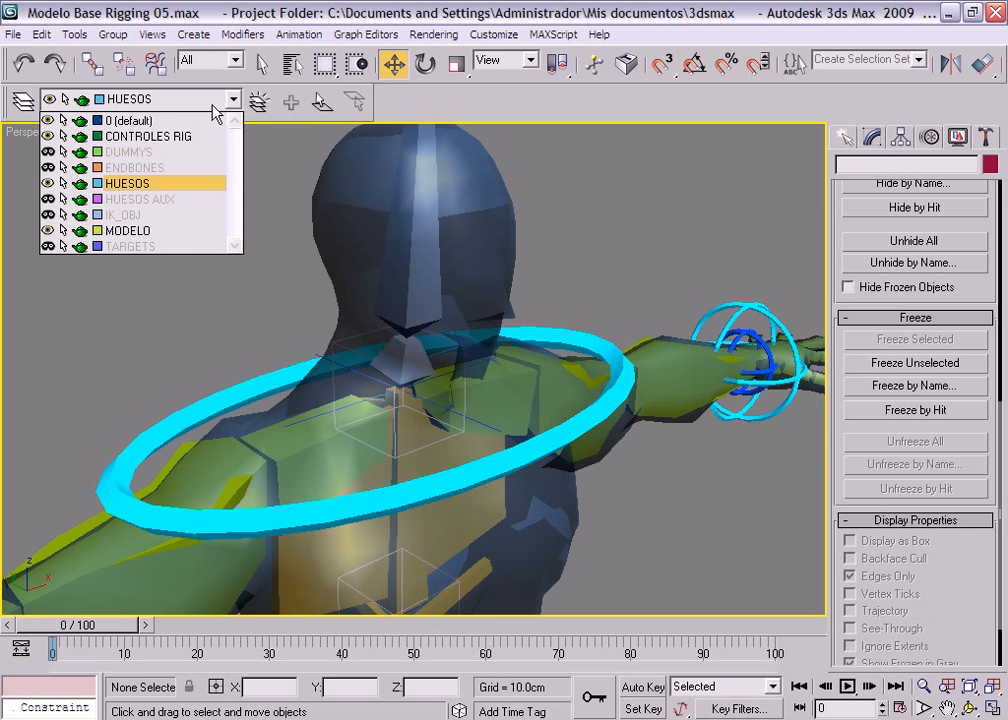
left_click(47, 230)
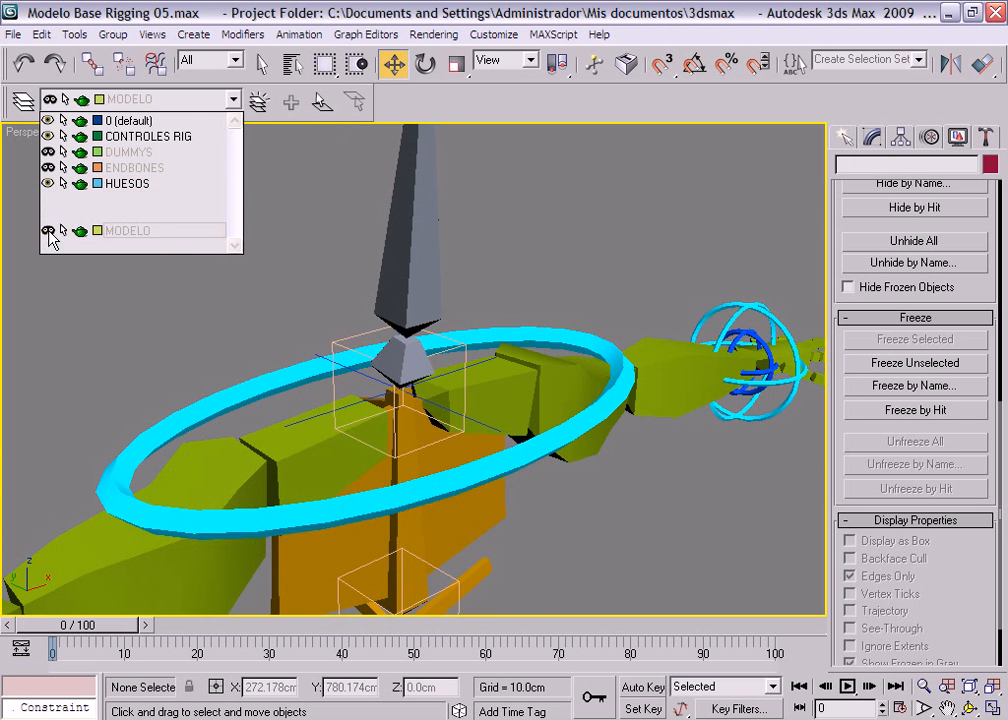
left_click(216, 245)
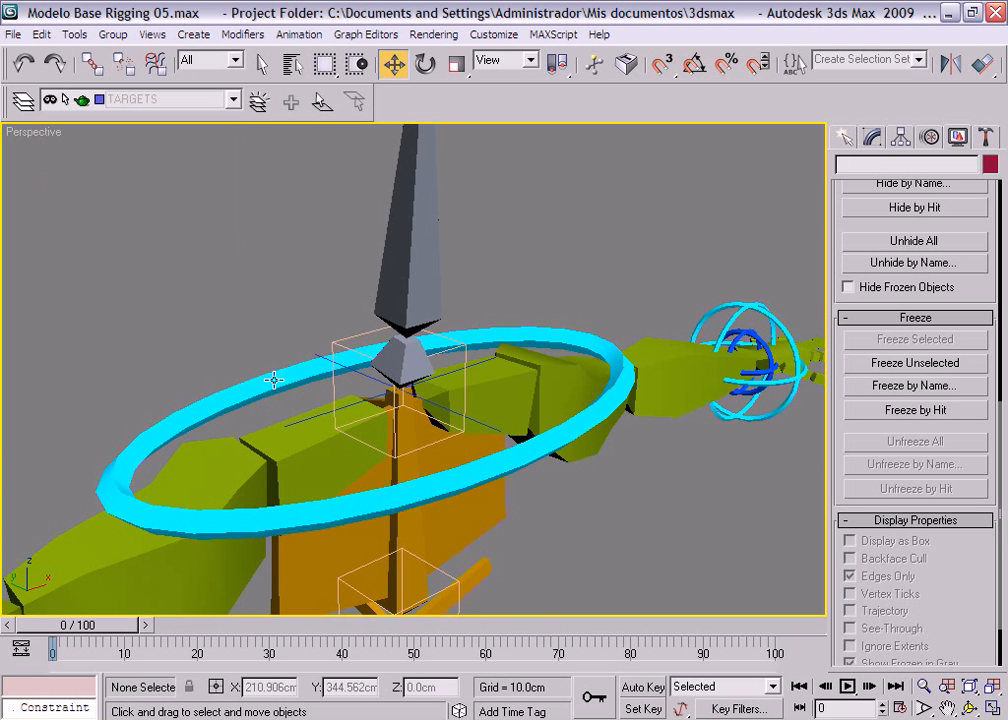
- Move the IK chain helper at the top of the spine to the hidden IK_OBJ layer
left_click(318, 355)
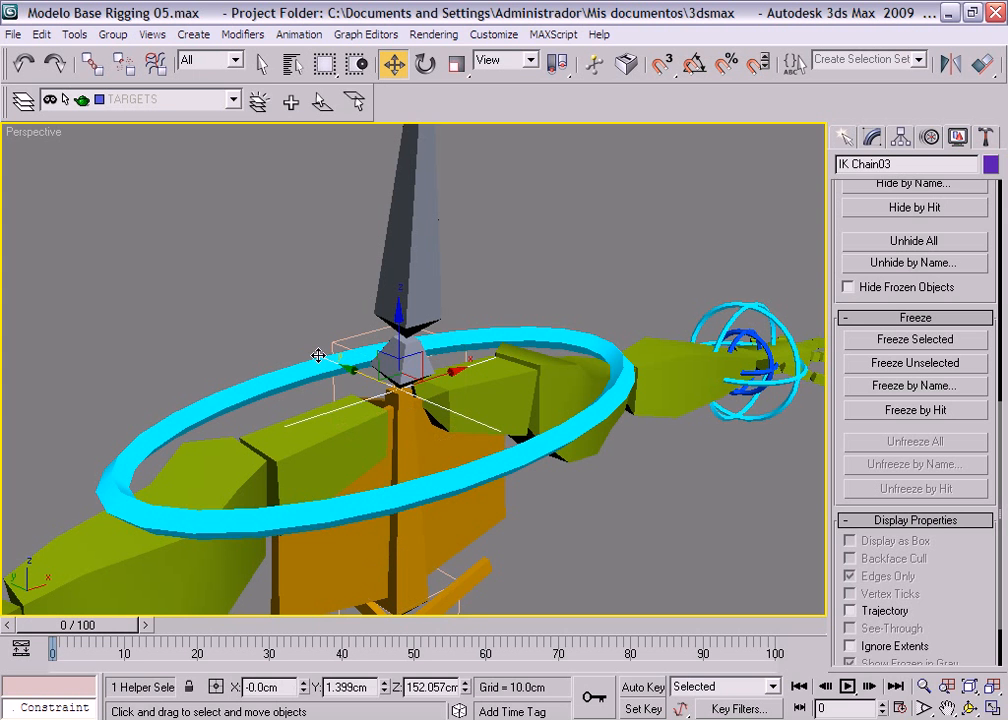
left_click(232, 100)
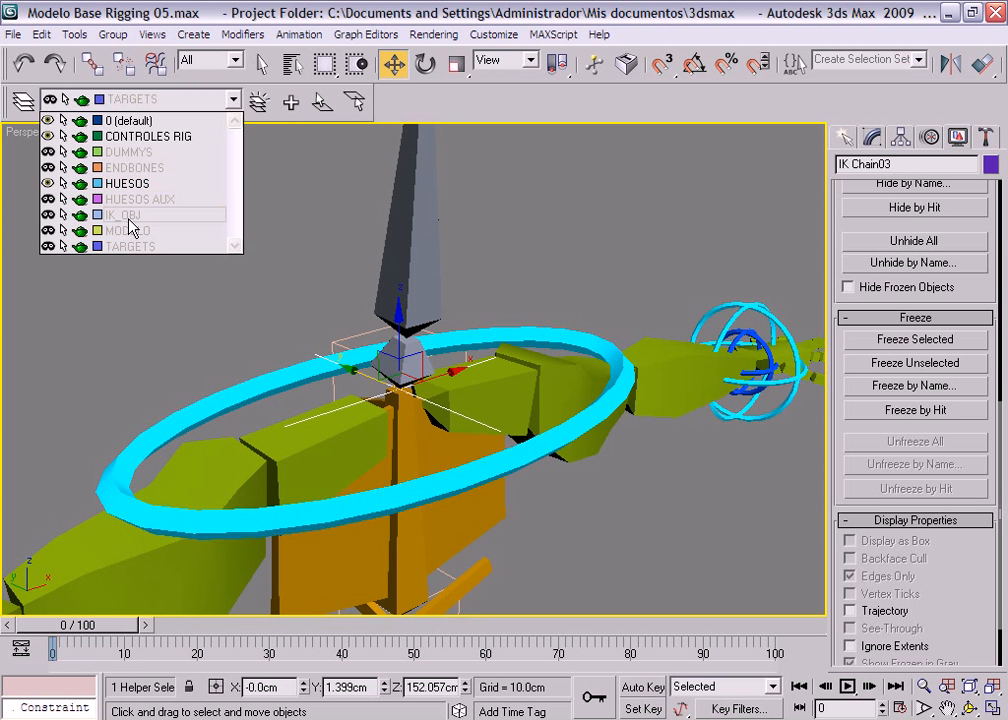
left_click(129, 216)
left_click(459, 453)
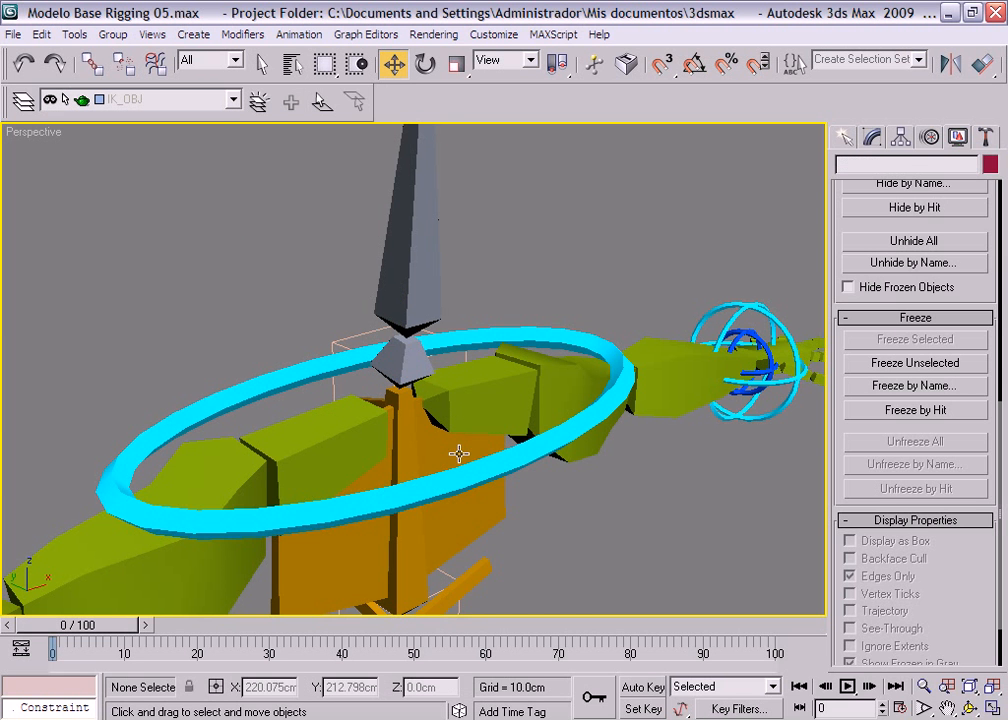
- Switch to wireframe display and link the neck bone to the top spine bone as its parent
middle_click_drag(466, 448, 380, 394, "alt")
scroll(353, 387, "up", 4)
left_click(372, 394)
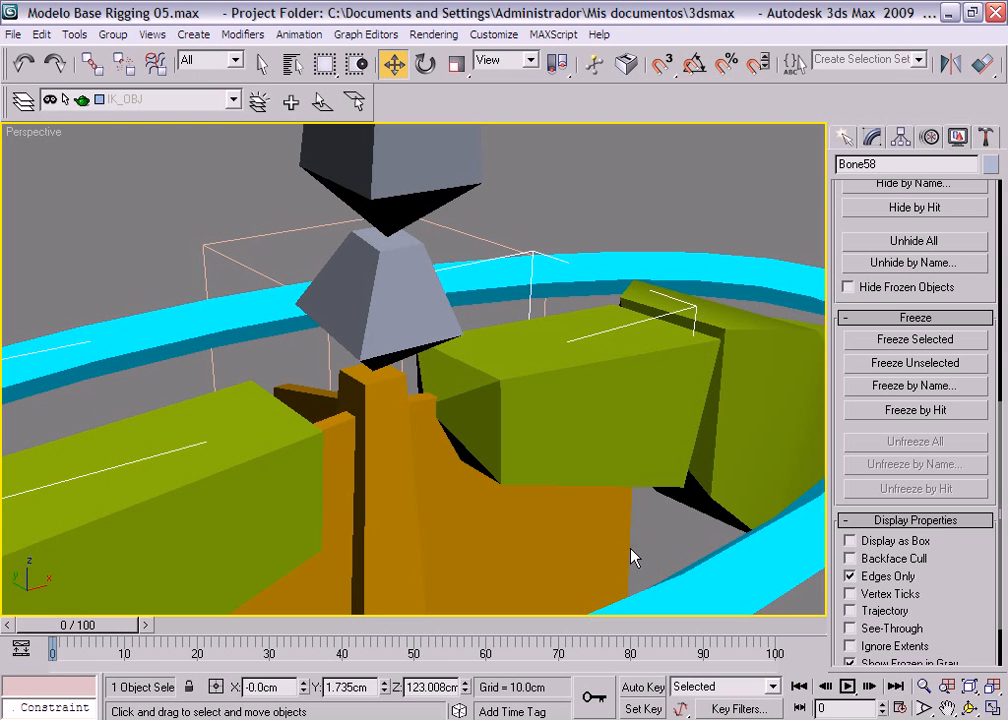
left_click(679, 557)
left_click(394, 463)
left_click(350, 241)
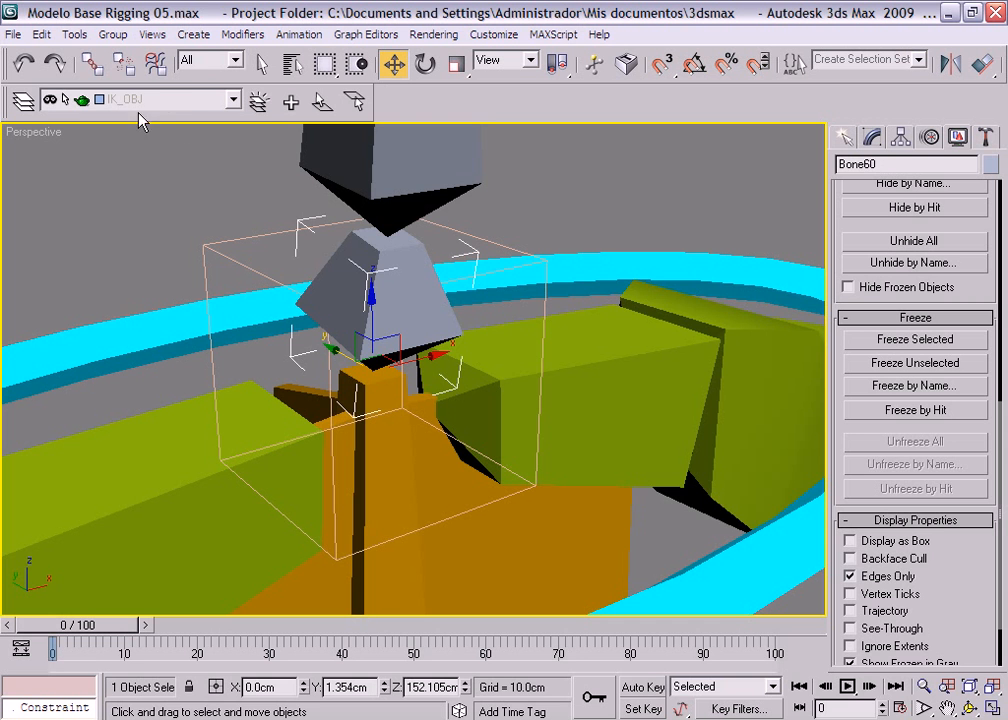
key("F3")
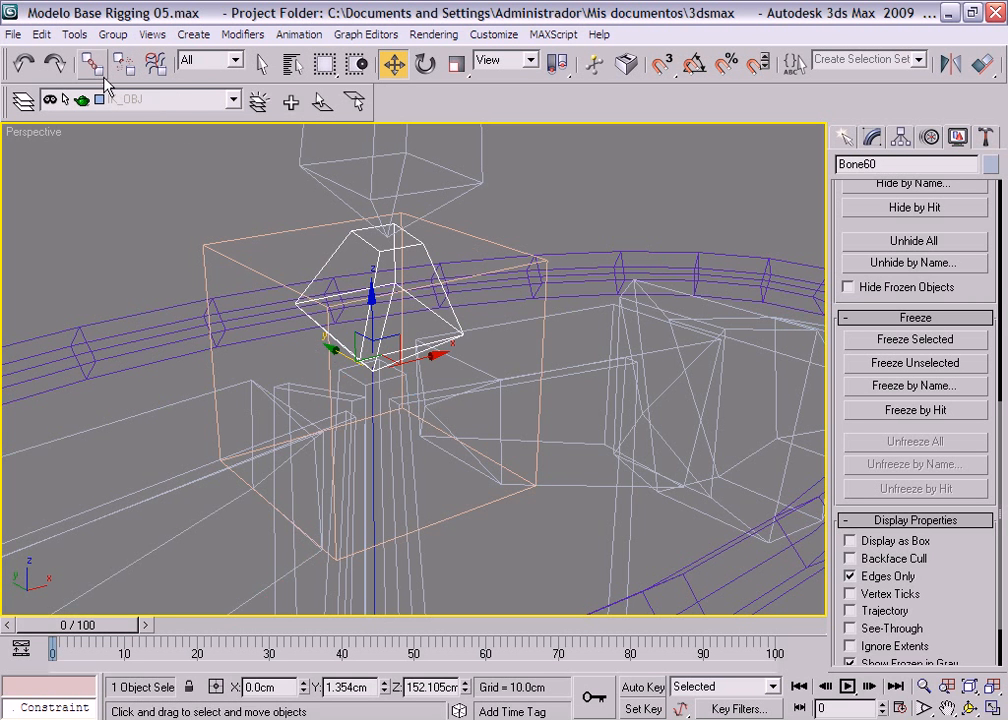
left_click(91, 63)
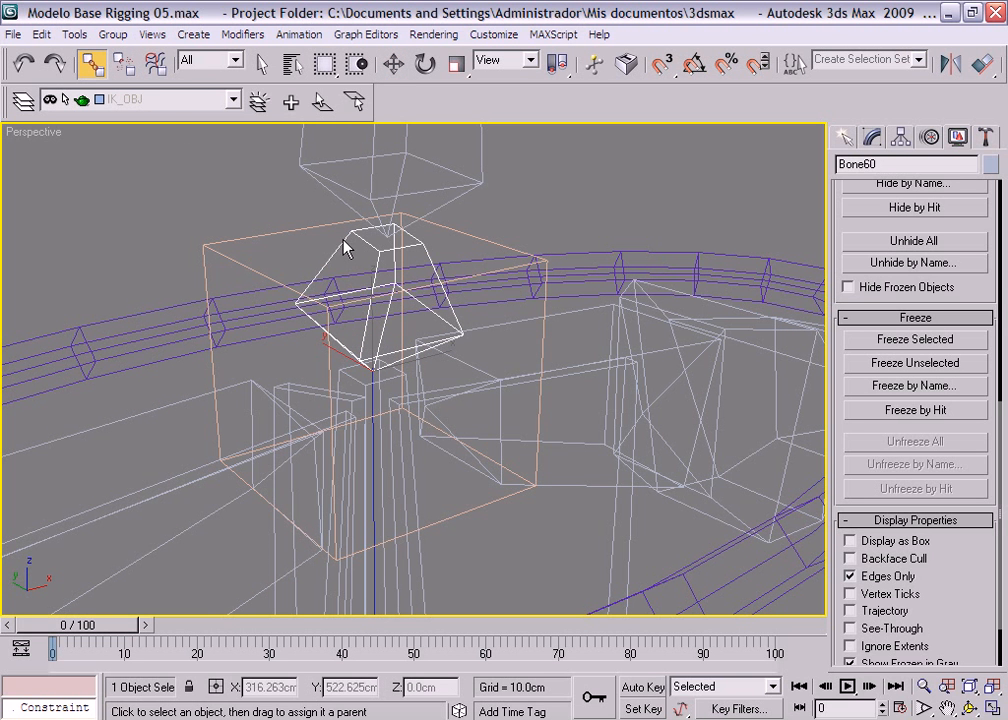
left_click_drag(343, 247, 350, 376)
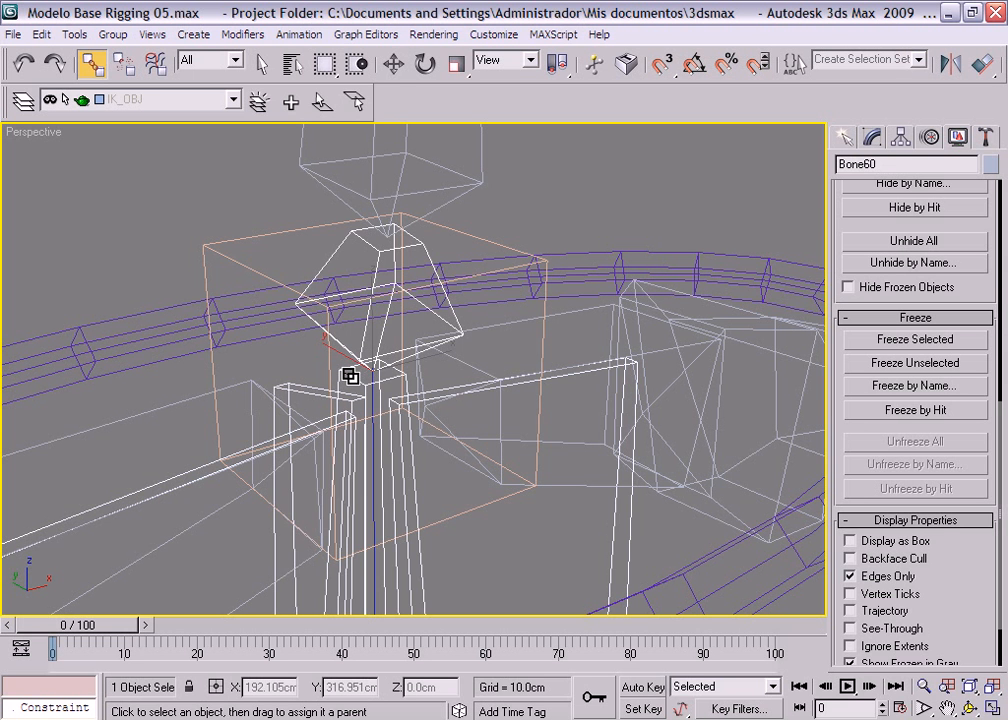
right_click(162, 184)
left_click(227, 205)
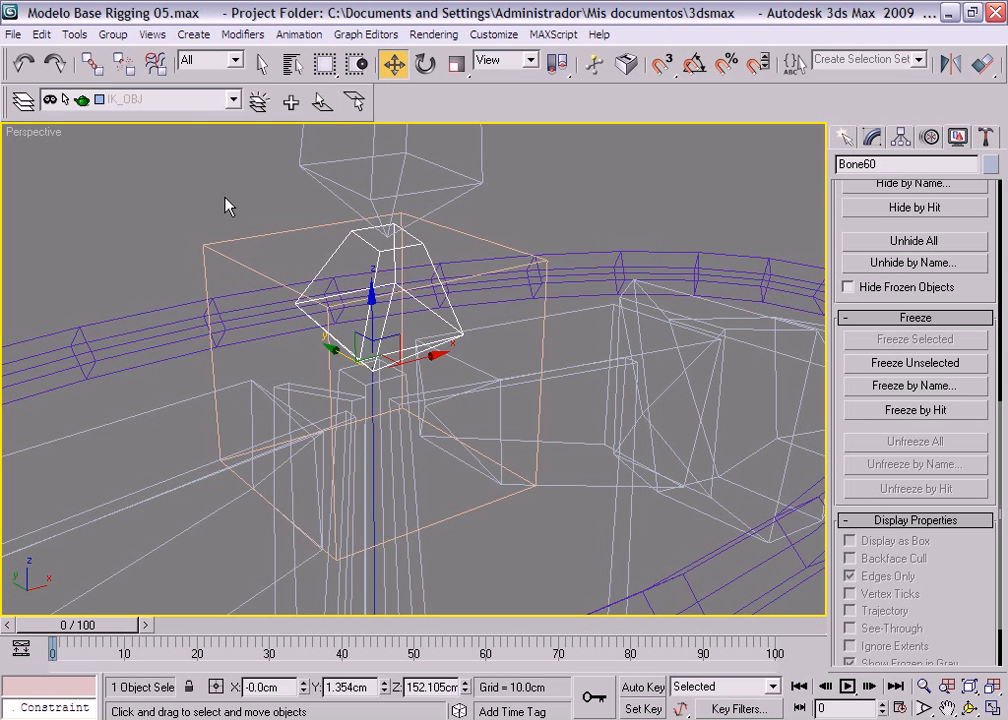
- Clear the selection and return the Perspective view to shaded display around the neck
left_click(227, 205)
key("F3")
scroll(407, 478, "down", 3)
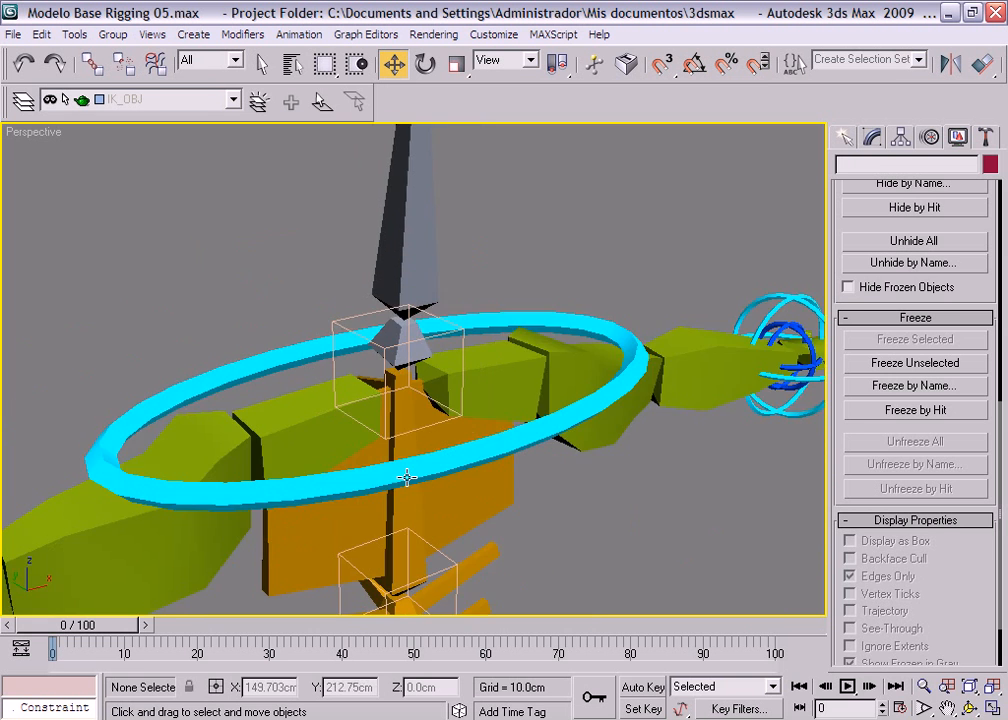
scroll(407, 478, "down", 3)
scroll(416, 385, "up", 6)
- Assign the orange HUESOS N material to the neck bone and its child head bones
left_click(365, 319)
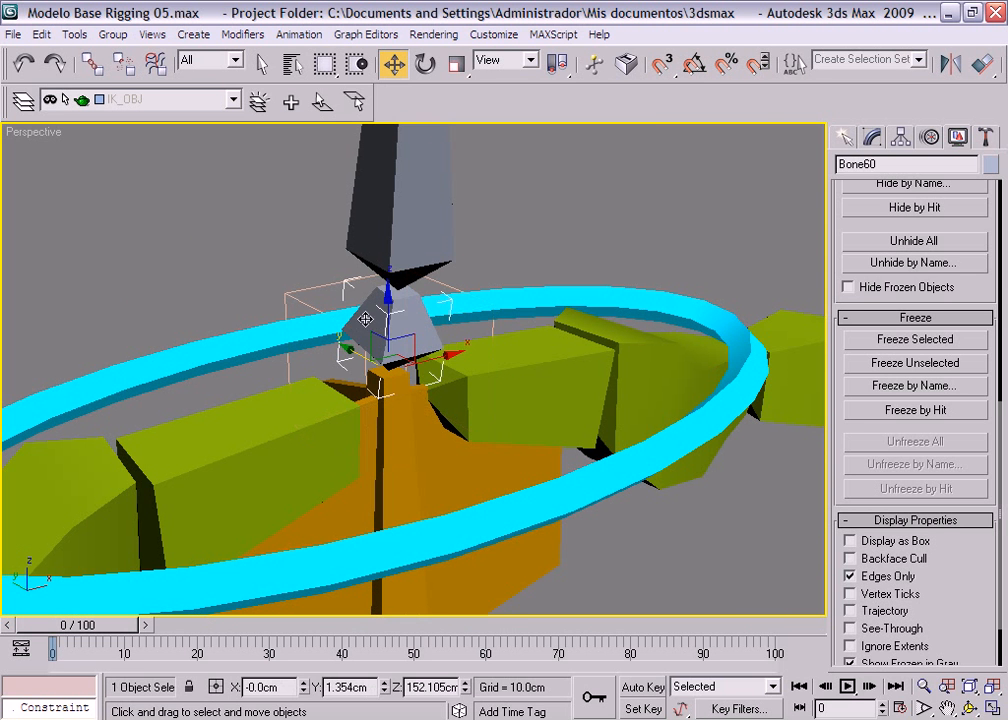
left_click(524, 248)
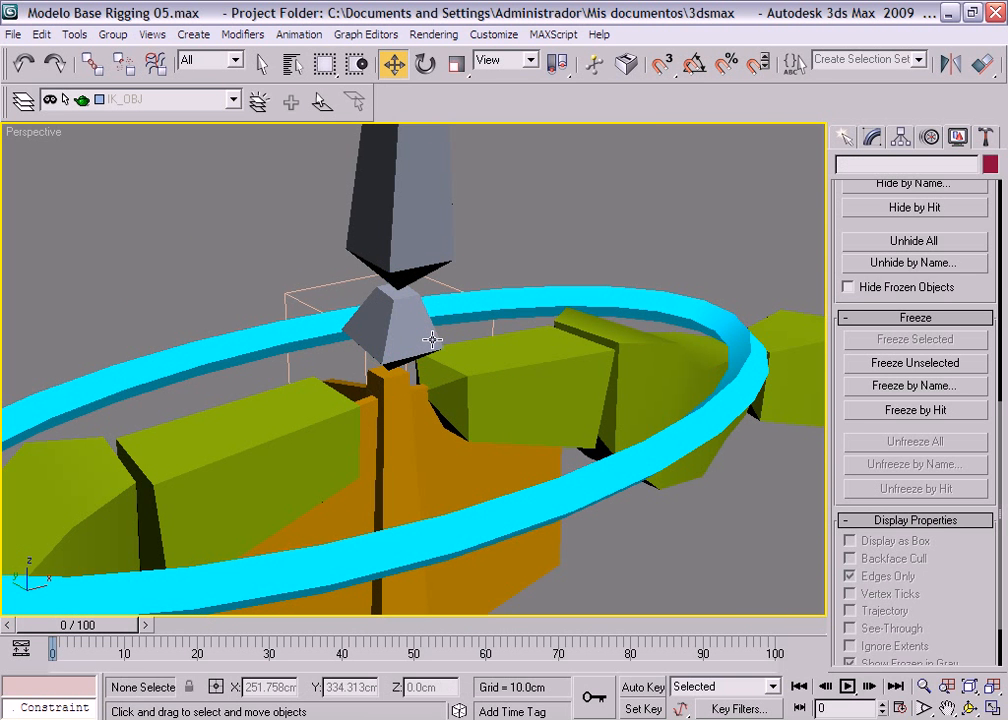
double_click(432, 340)
scroll(540, 513, "down", 5)
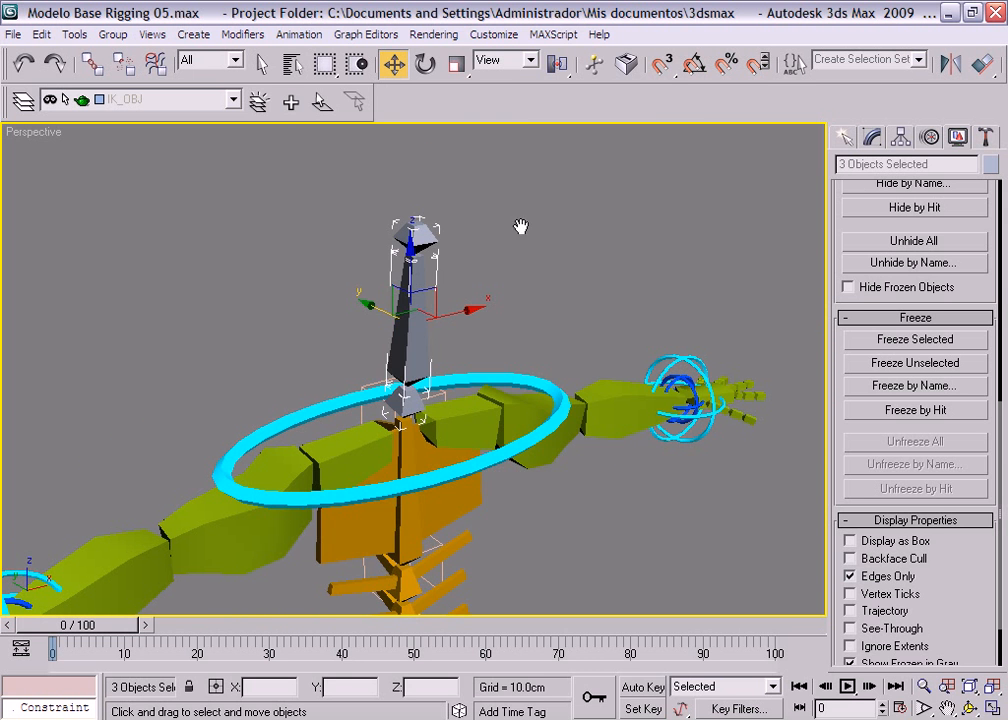
key("m")
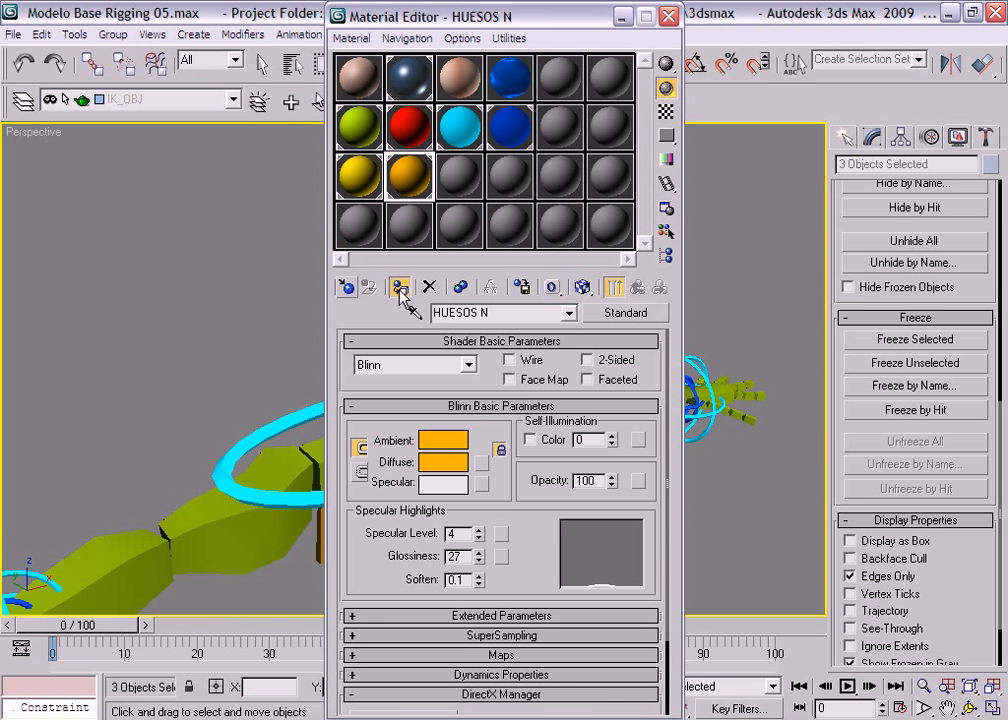
left_click(669, 16)
left_click(556, 513)
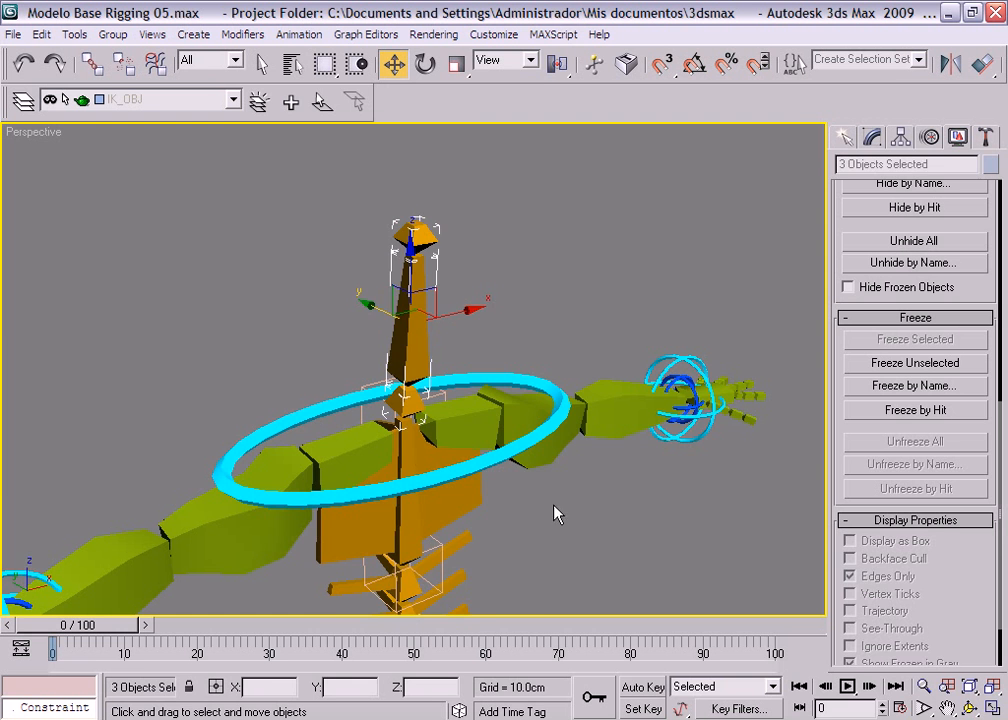
- Examine the spine bones, point helpers and control rings from the neck down to the hips
middle_click_drag(463, 304, 478, 333)
scroll(478, 333, "down", 4)
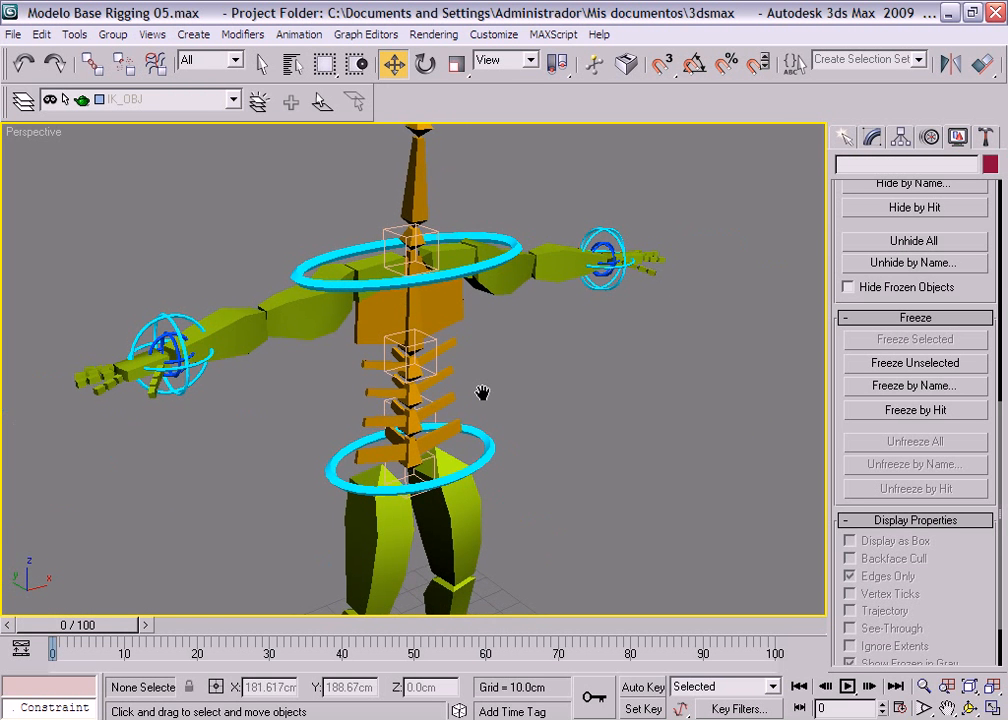
middle_click_drag(482, 400, 453, 400, "alt")
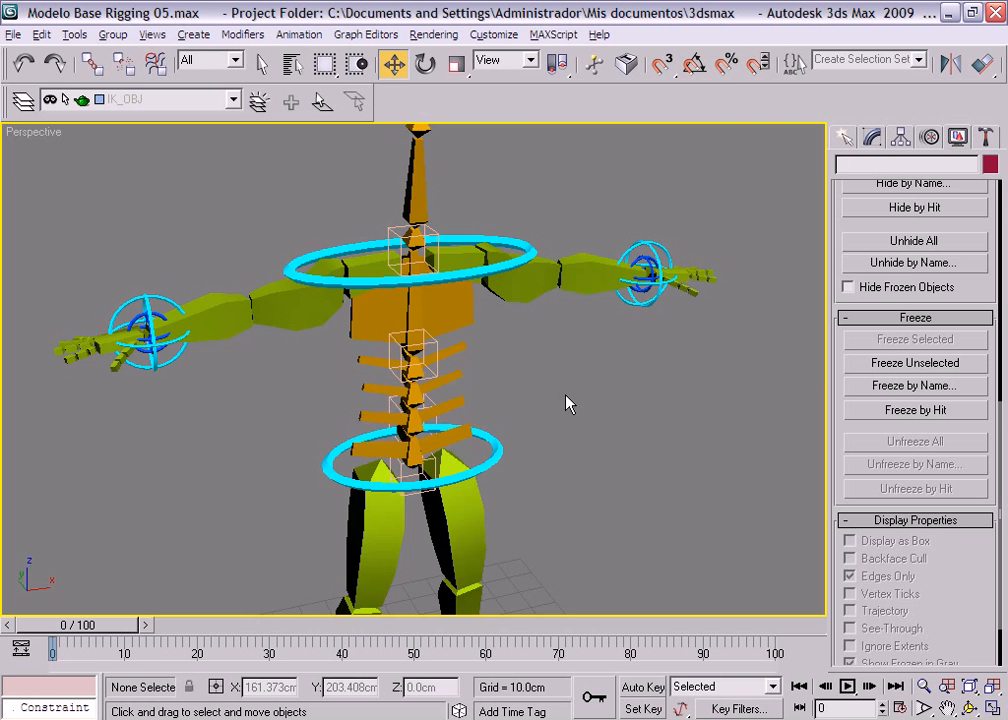
middle_click_drag(566, 403, 592, 403, "alt")
scroll(464, 430, "up", 6)
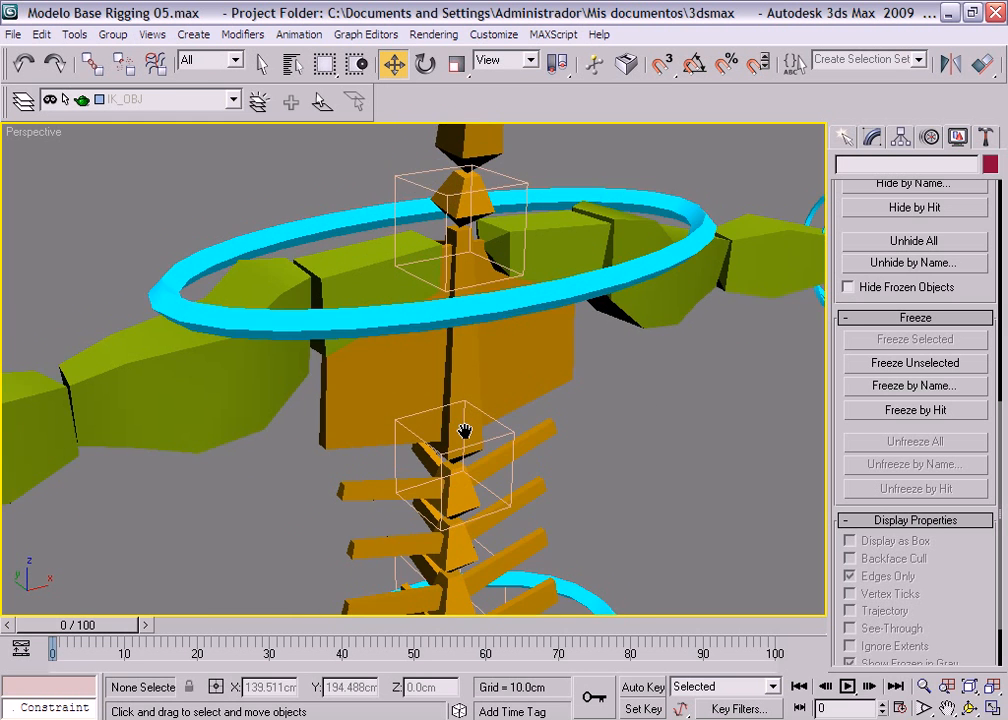
scroll(457, 405, "down", 8)
scroll(461, 416, "up", 8)
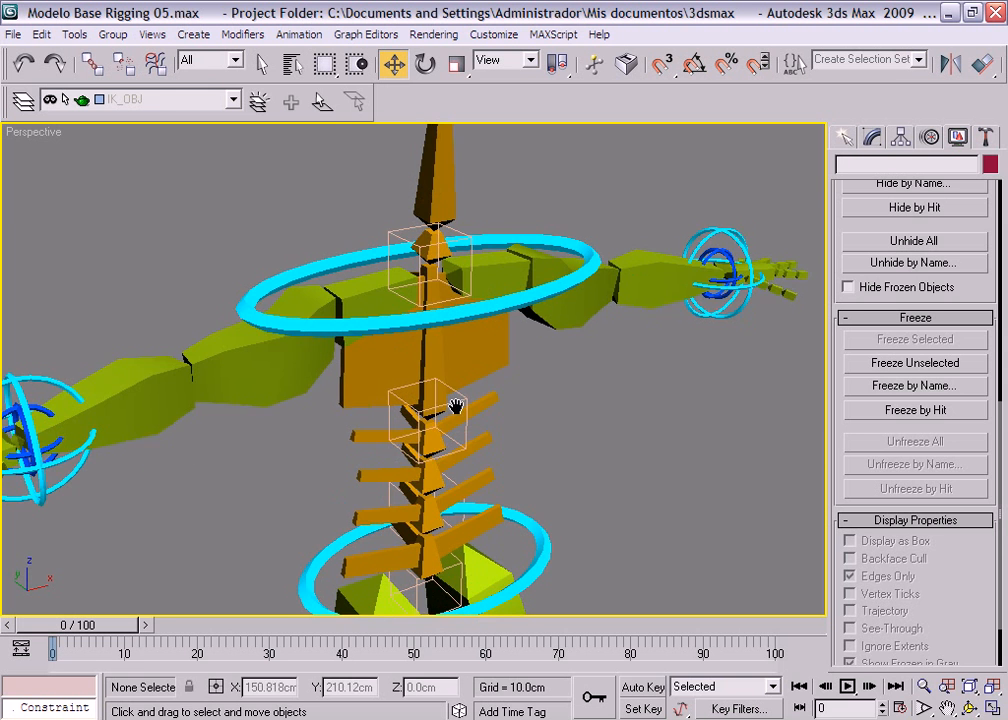
middle_click_drag(456, 406, 452, 403)
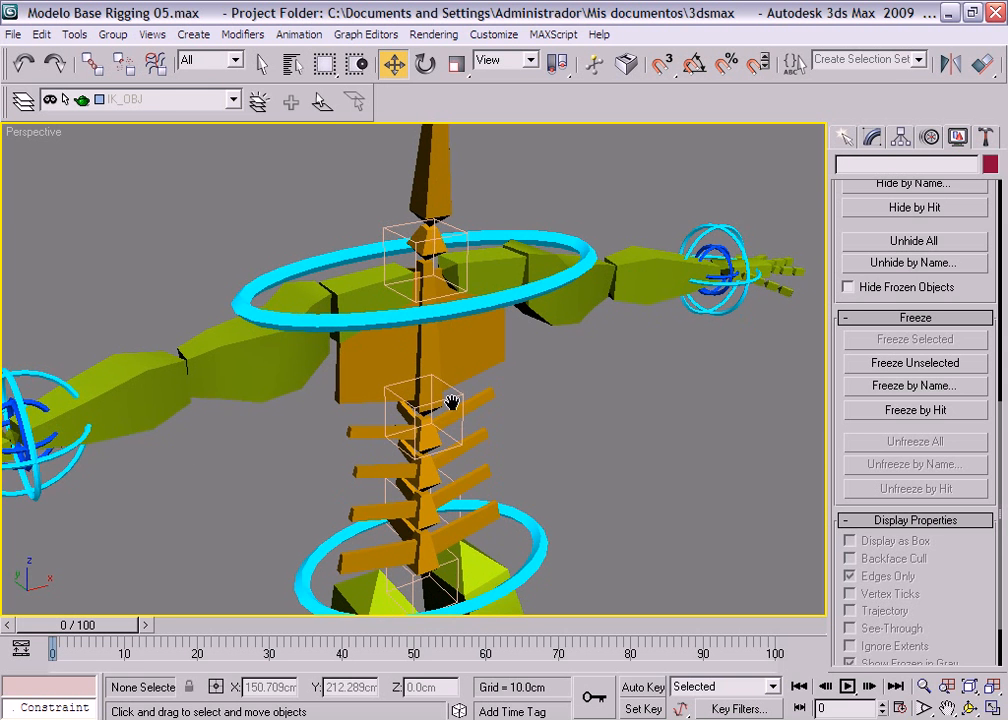
- Test the spine by shifting the Point02 helper about 2.4 cm along X, and undo the move
left_click(447, 477)
middle_click_drag(558, 475, 475, 530, "alt")
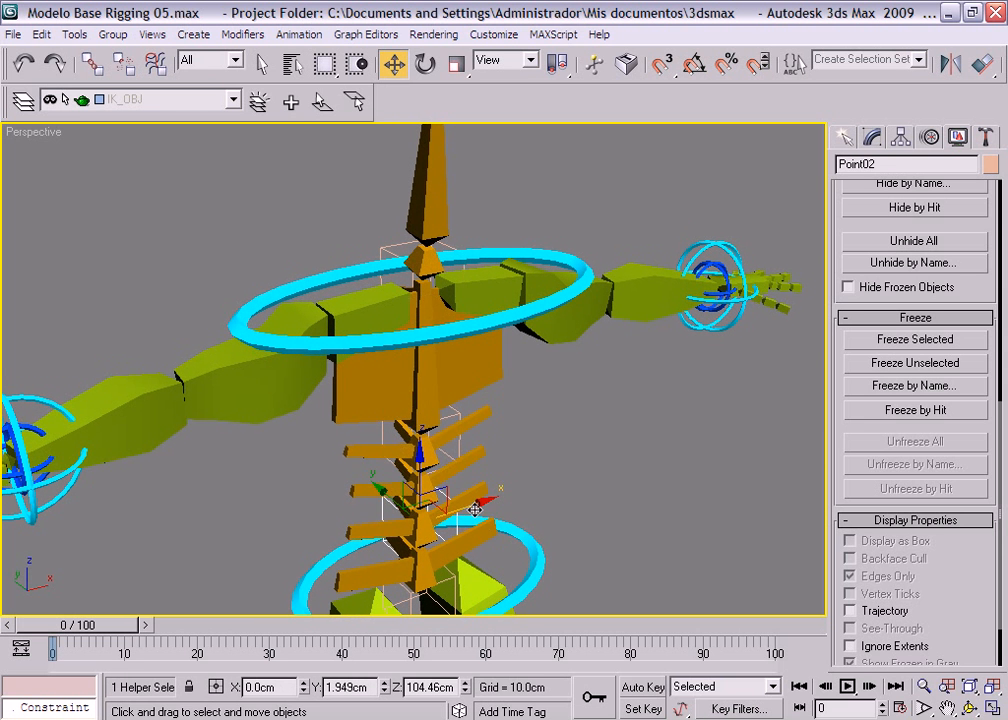
mouse_move(475, 510)
left_mouse_down()
mouse_move(520, 480)
mouse_move(441, 494)
mouse_move(480, 497)
mouse_move(437, 495)
mouse_move(484, 489)
left_mouse_up()
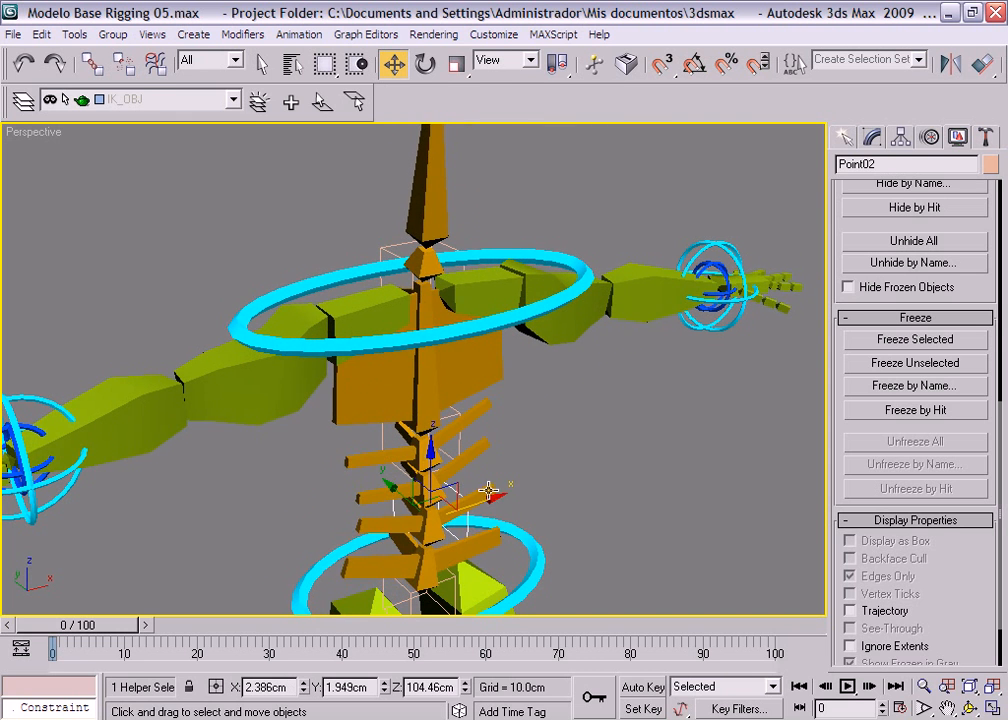
key("ctrl+z")
- Stop the neck bone at the top of the spine from inheriting its parent's rotation on the Y and Z axes
mouse_move(556, 466)
middle_mouse_down("alt")
mouse_move(668, 441)
mouse_move(420, 425)
mouse_move(596, 428)
mouse_move(598, 452)
mouse_move(558, 442)
mouse_move(578, 468)
mouse_move(572, 458)
middle_mouse_up("alt")
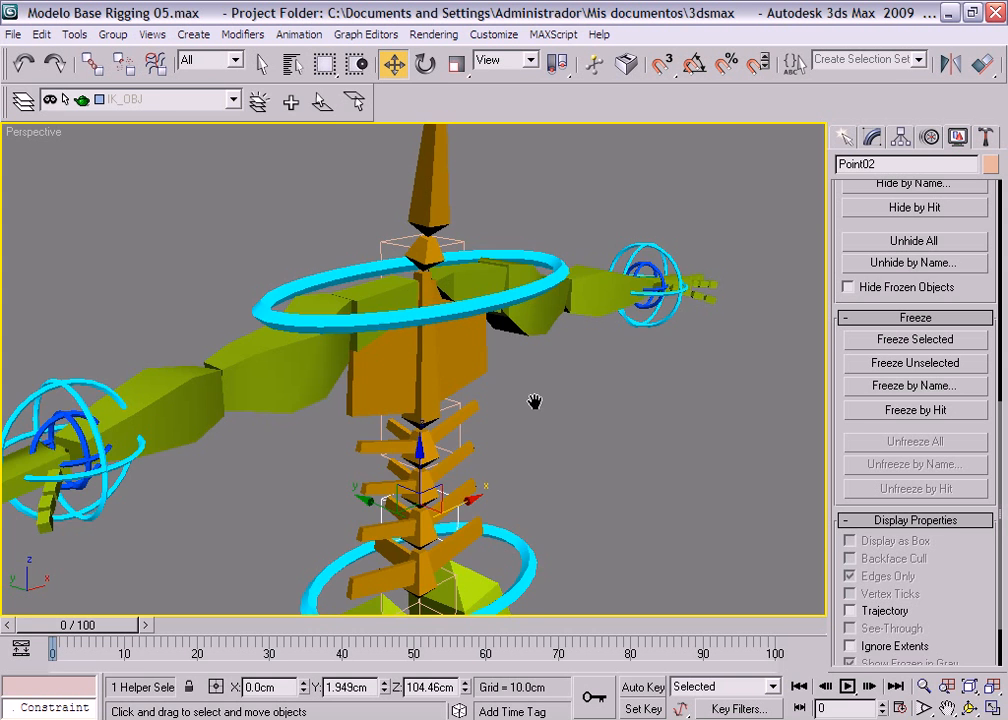
middle_click_drag(535, 403, 548, 497)
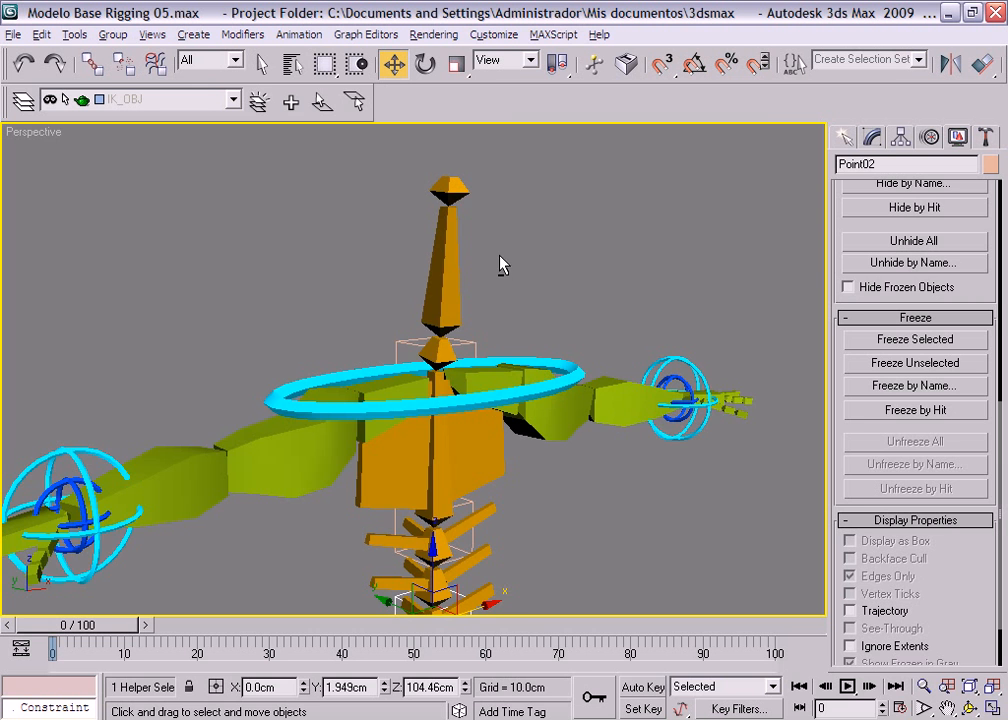
mouse_move(502, 263)
middle_mouse_down("alt")
mouse_move(502, 275)
mouse_move(515, 271)
mouse_move(505, 230)
mouse_move(508, 247)
middle_mouse_up("alt")
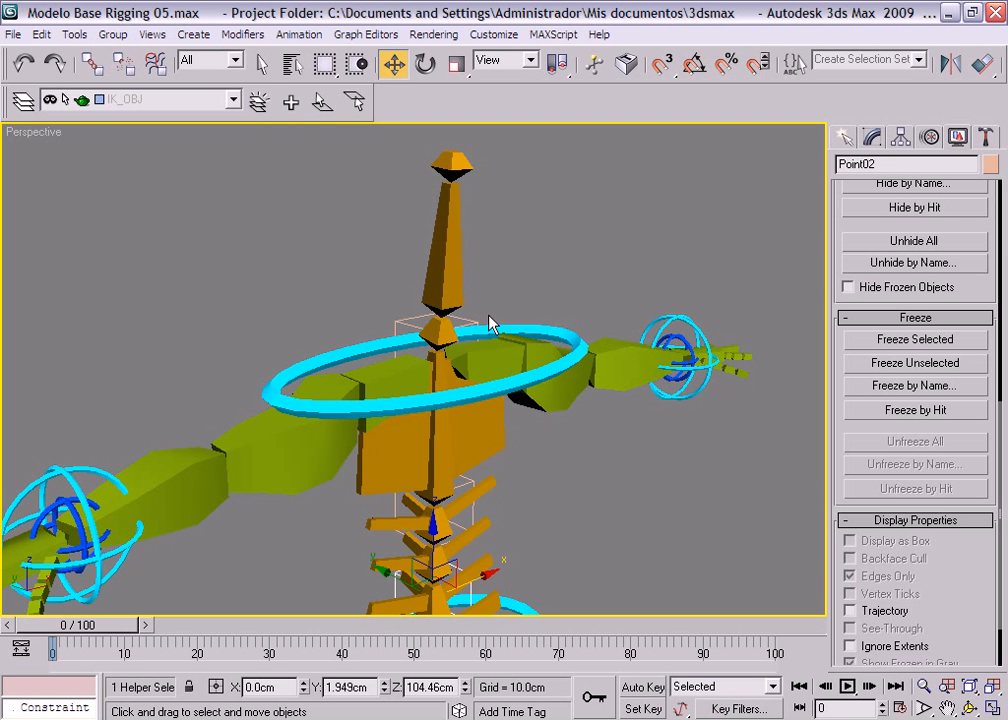
left_click(438, 320)
scroll(600, 490, "up", 2)
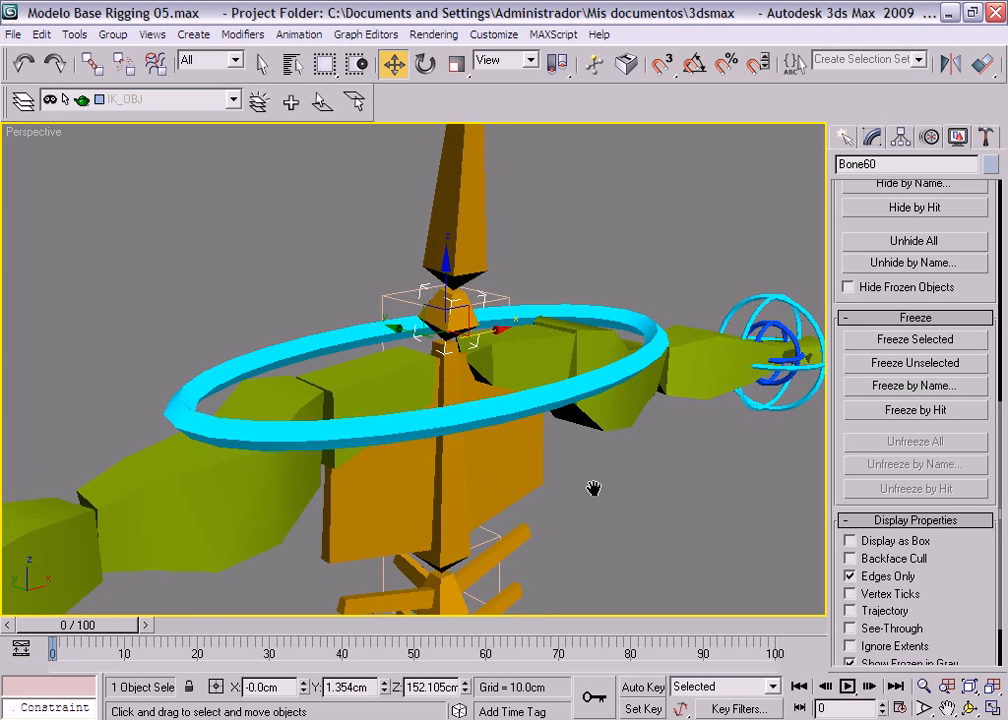
scroll(593, 488, "up", 3)
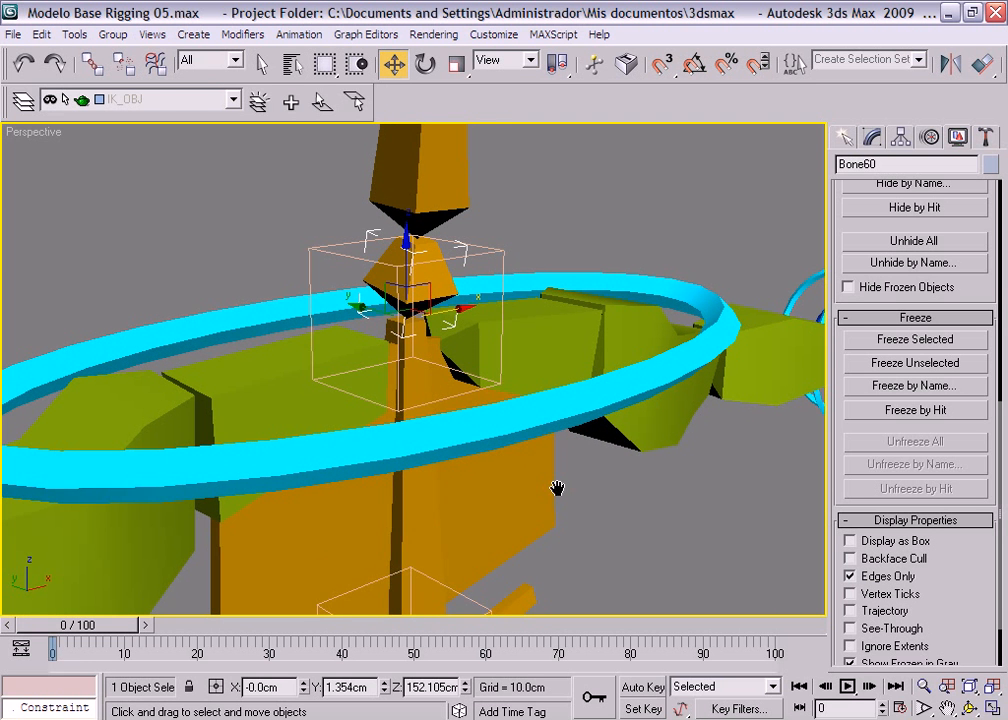
left_click(900, 138)
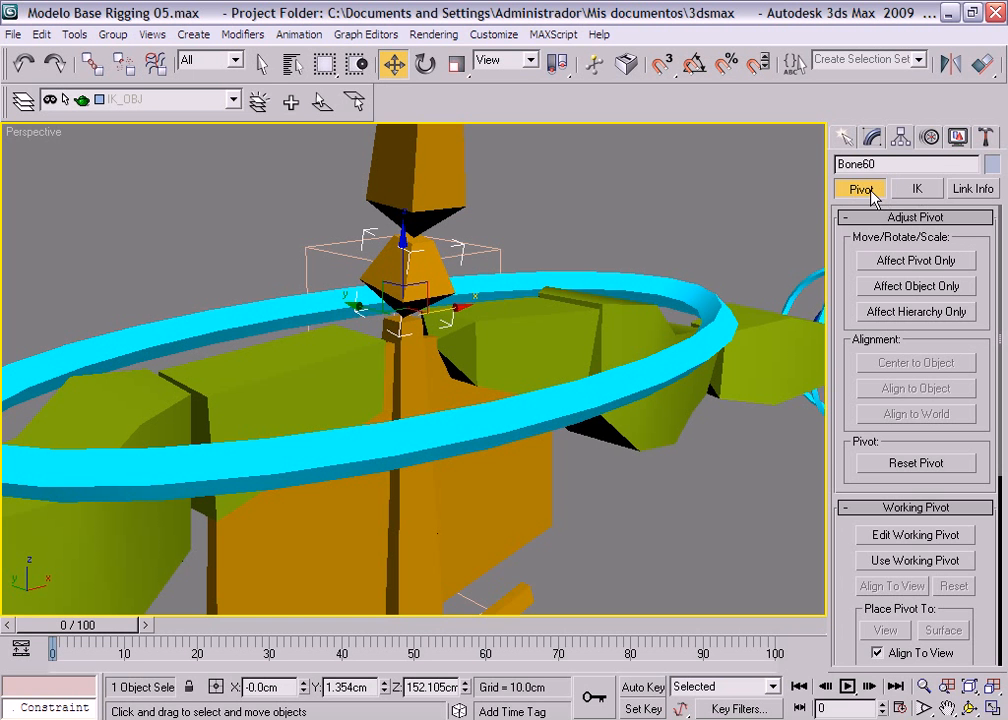
left_click(963, 190)
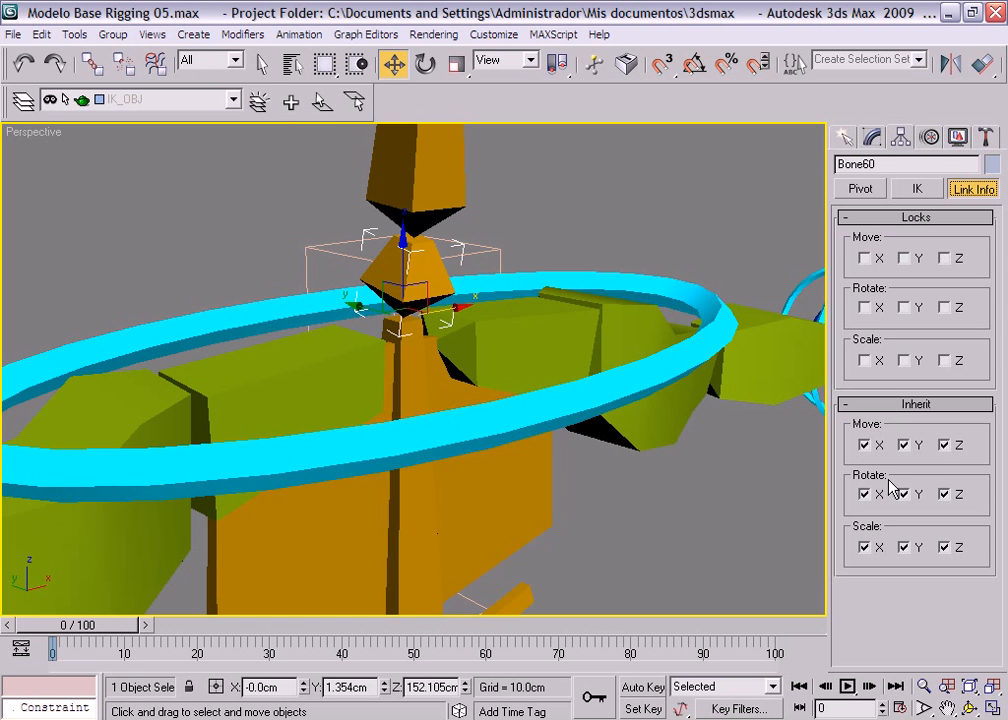
left_click(874, 449)
left_click(944, 495)
left_click(904, 495)
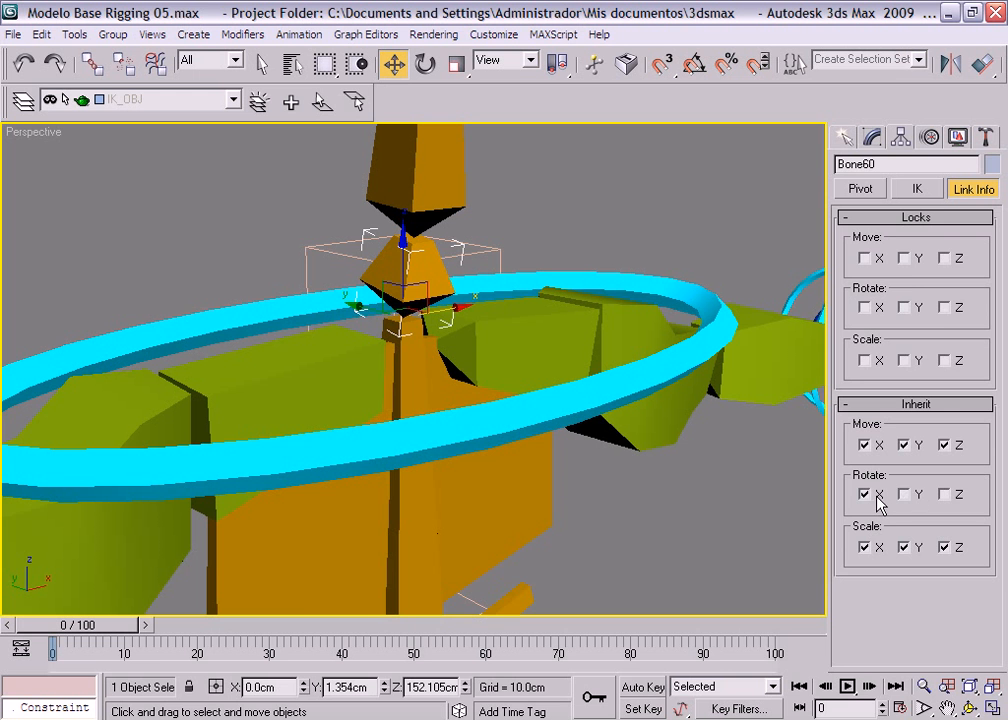
left_click(560, 510)
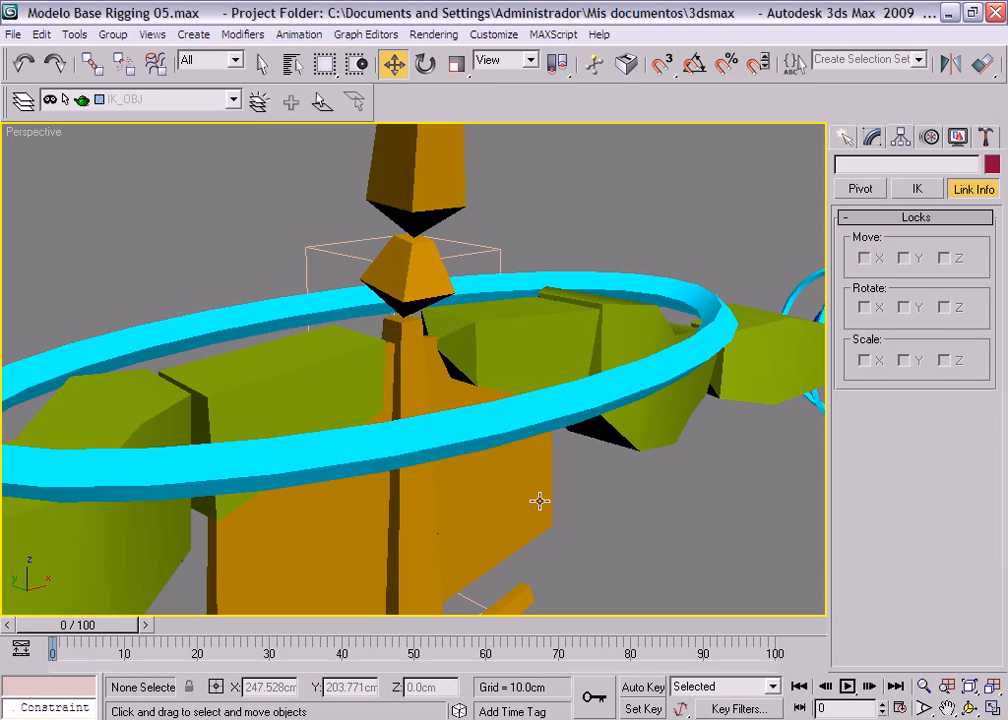
- Test the neck's link by moving the Point02 spine helper along X, and undo the move
scroll(593, 508, "down", 3)
scroll(594, 504, "down", 3)
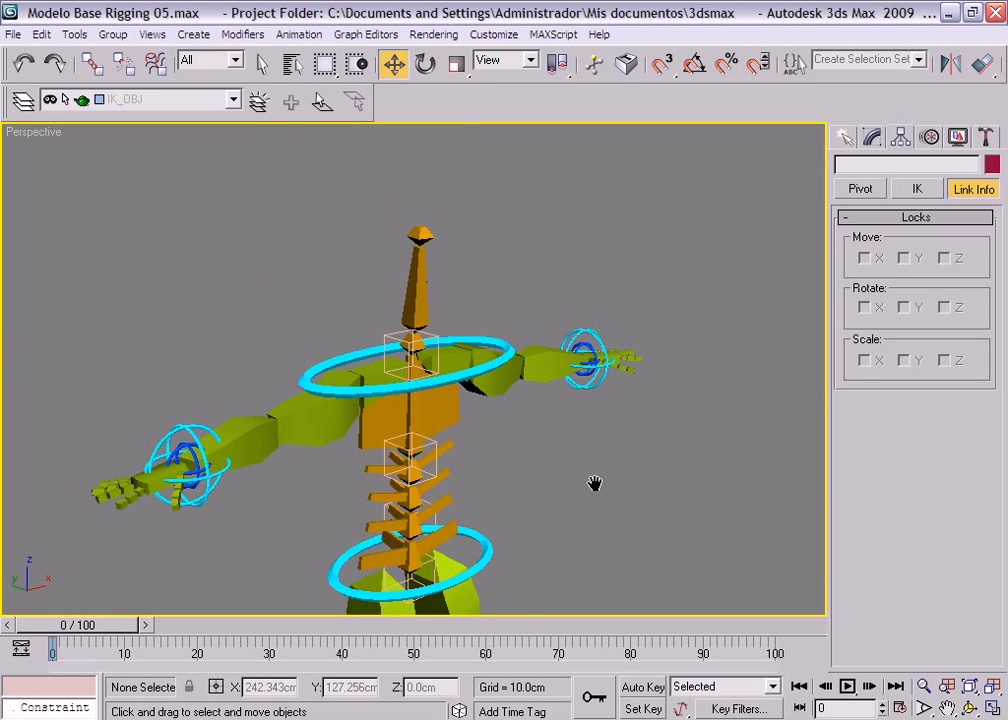
middle_click_drag(543, 513, 540, 495)
left_click(432, 503)
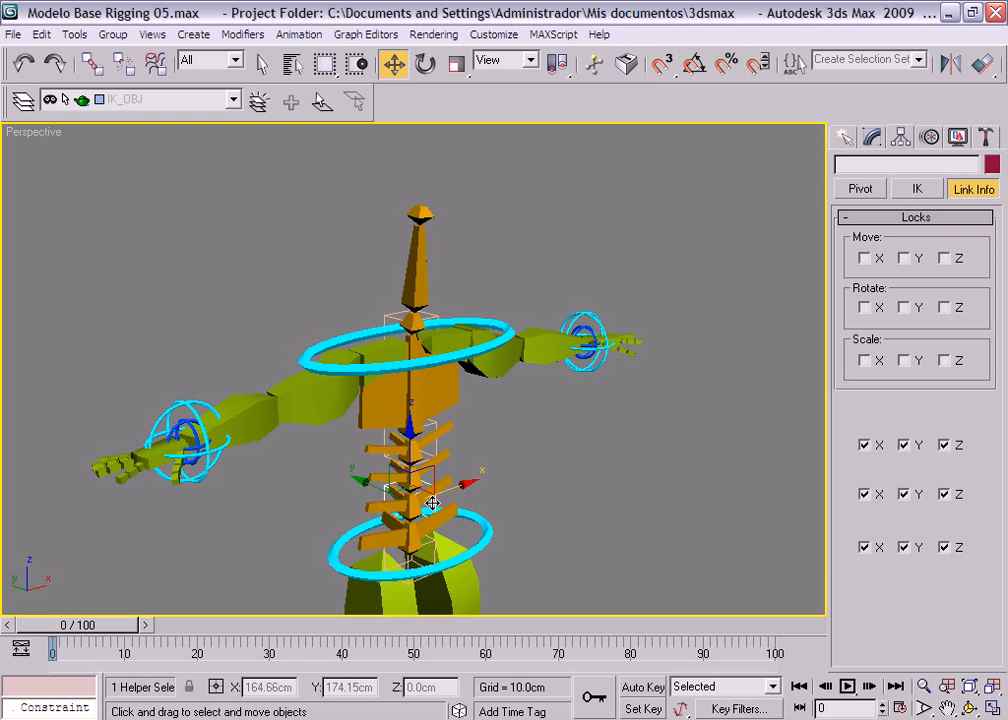
mouse_move(456, 487)
left_mouse_down()
mouse_move(470, 478)
mouse_move(418, 485)
mouse_move(513, 477)
mouse_move(421, 479)
mouse_move(461, 481)
left_mouse_up()
key("ctrl+z")
middle_click_drag(575, 462, 533, 473, "alt")
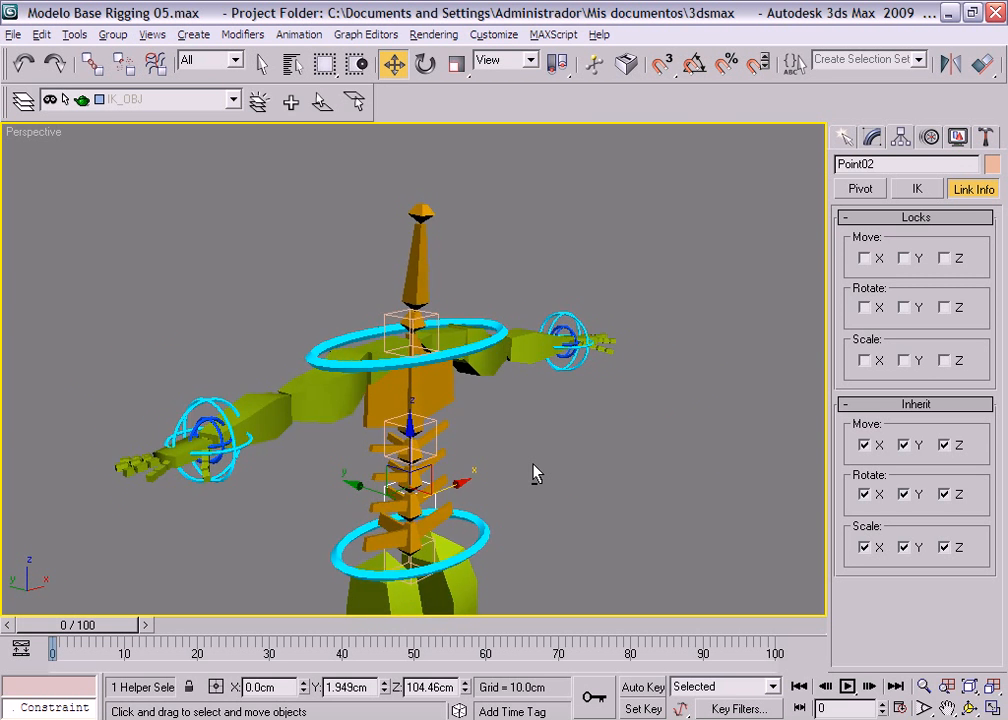
- Move the small end bone at the tip of the head chain to the hidden ENDBONES layer
left_click(421, 212)
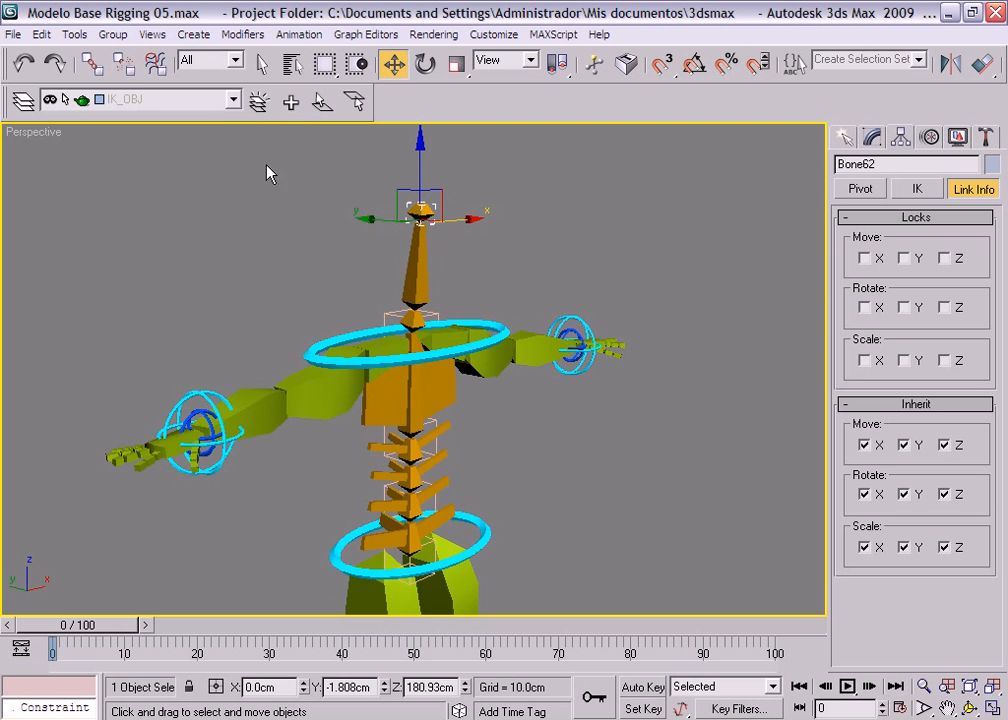
left_click(233, 101)
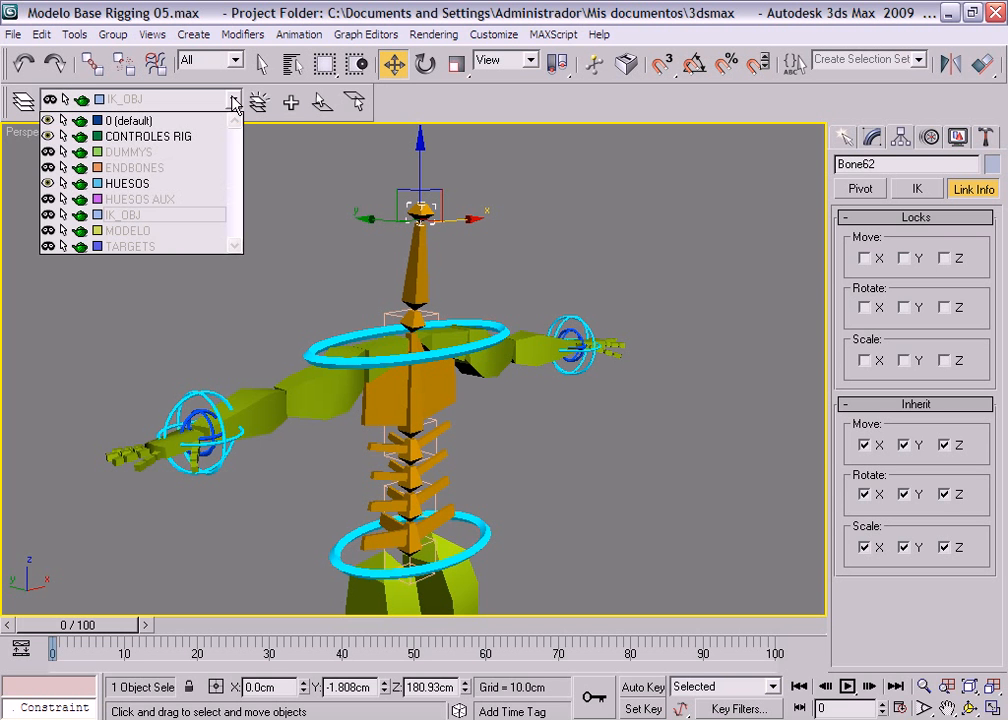
left_click(128, 168)
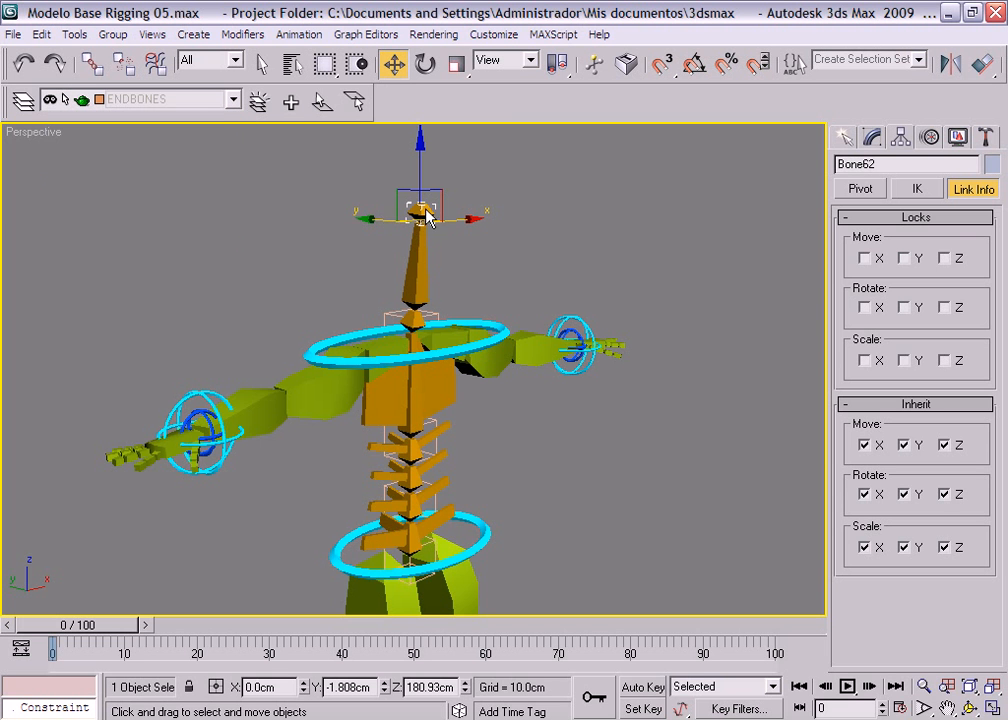
left_click(295, 109)
left_click(605, 505)
- Try rotating the hip control ring slightly in the Local coordinate system
middle_click_drag(585, 498, 505, 443)
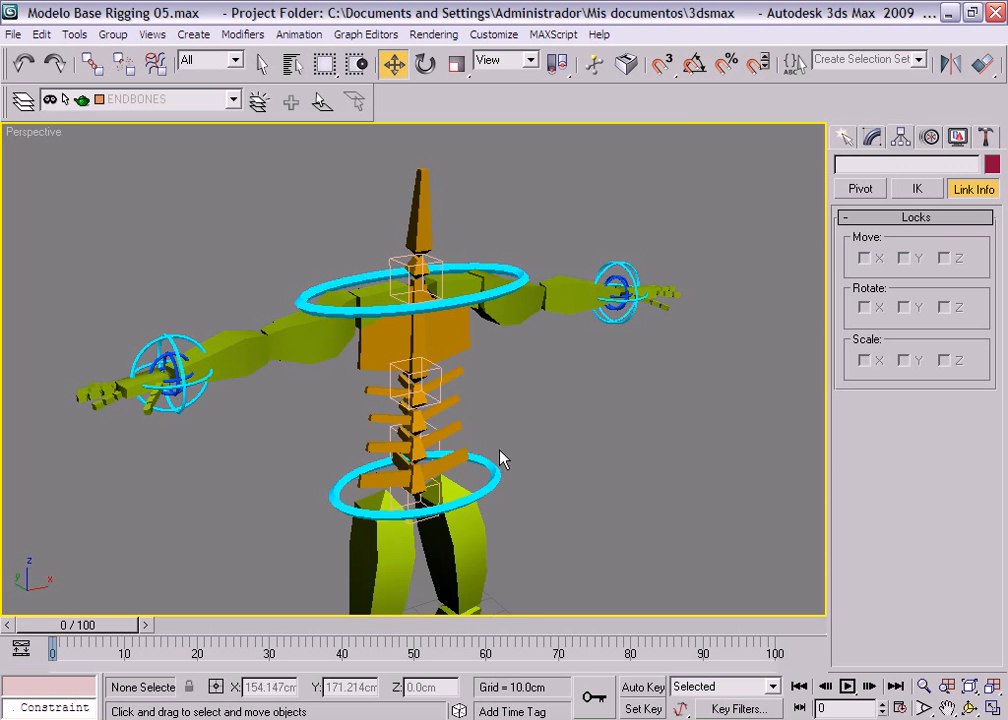
middle_click_drag(547, 511, 562, 487)
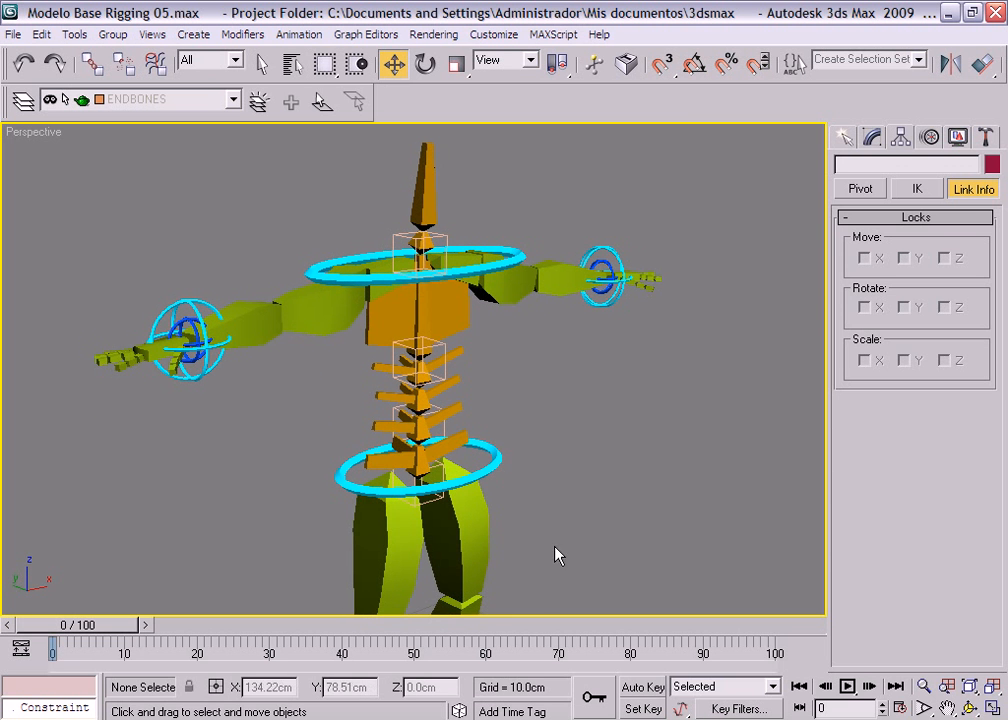
left_click(501, 462)
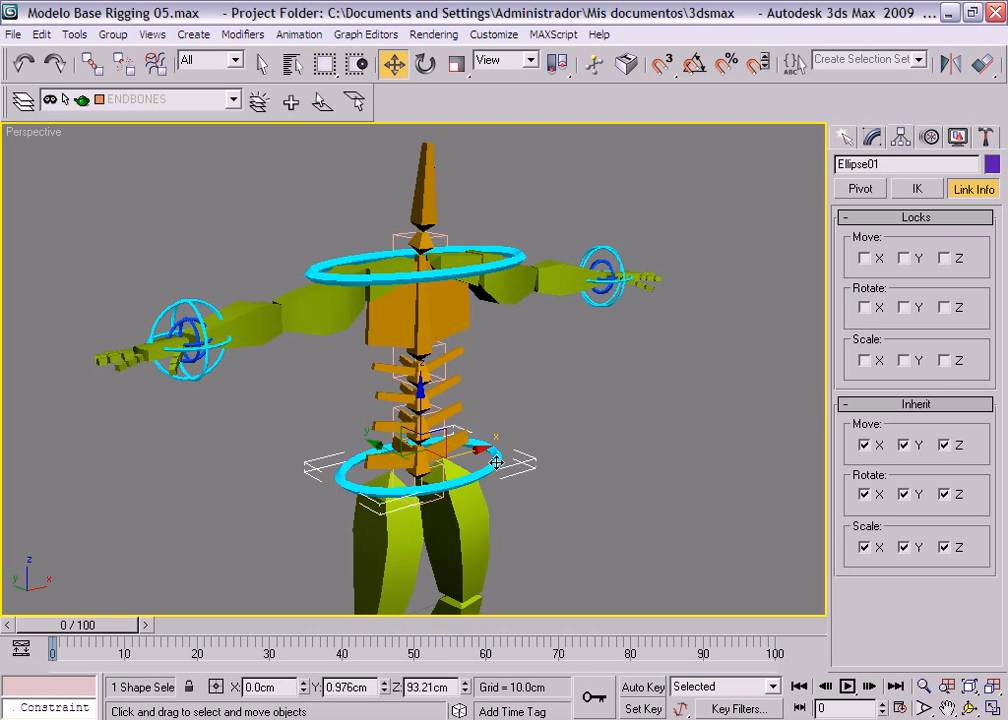
key("e")
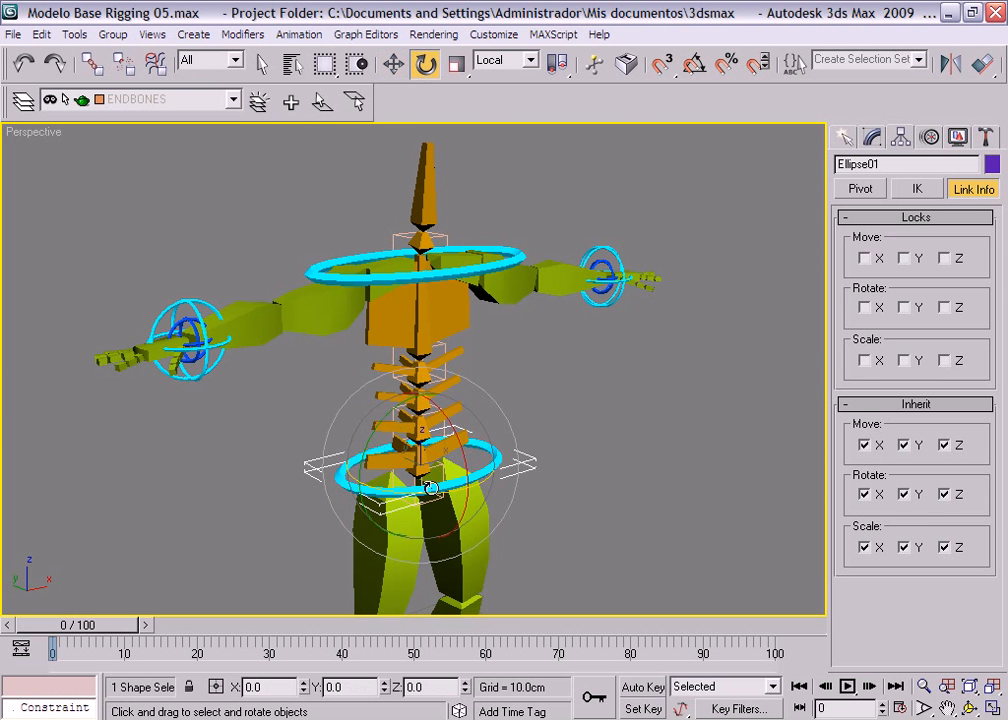
mouse_move(424, 466)
left_mouse_down()
mouse_move(432, 489)
mouse_move(455, 470)
mouse_move(396, 474)
mouse_move(445, 468)
mouse_move(382, 459)
mouse_move(448, 459)
mouse_move(403, 463)
mouse_move(421, 459)
mouse_move(400, 461)
mouse_move(405, 443)
mouse_move(405, 484)
mouse_move(418, 466)
left_mouse_up()
left_click(604, 476)
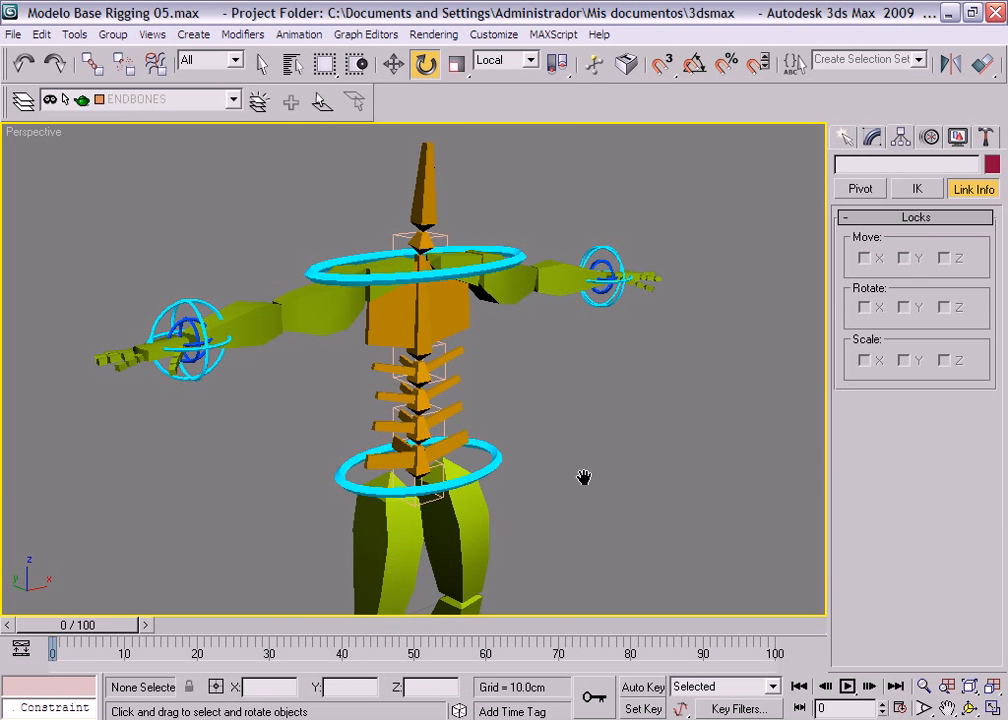
- Clone the hip control ring in place as a copy named cadera 02
middle_click_drag(583, 477, 506, 439)
left_click(497, 440)
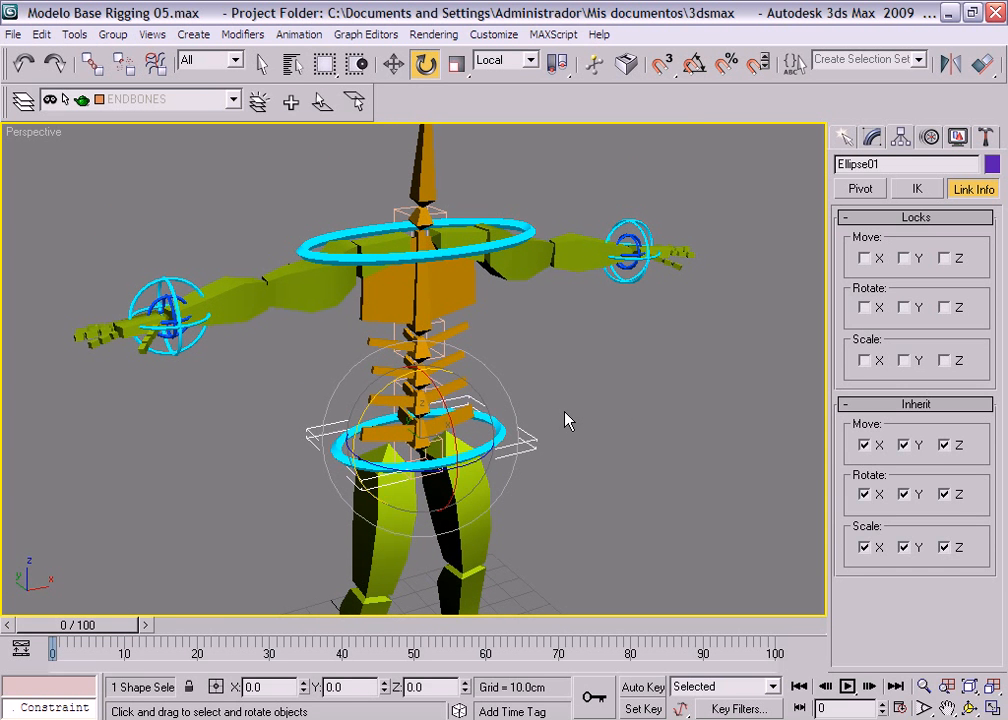
middle_click_drag(569, 421, 477, 360, "alt")
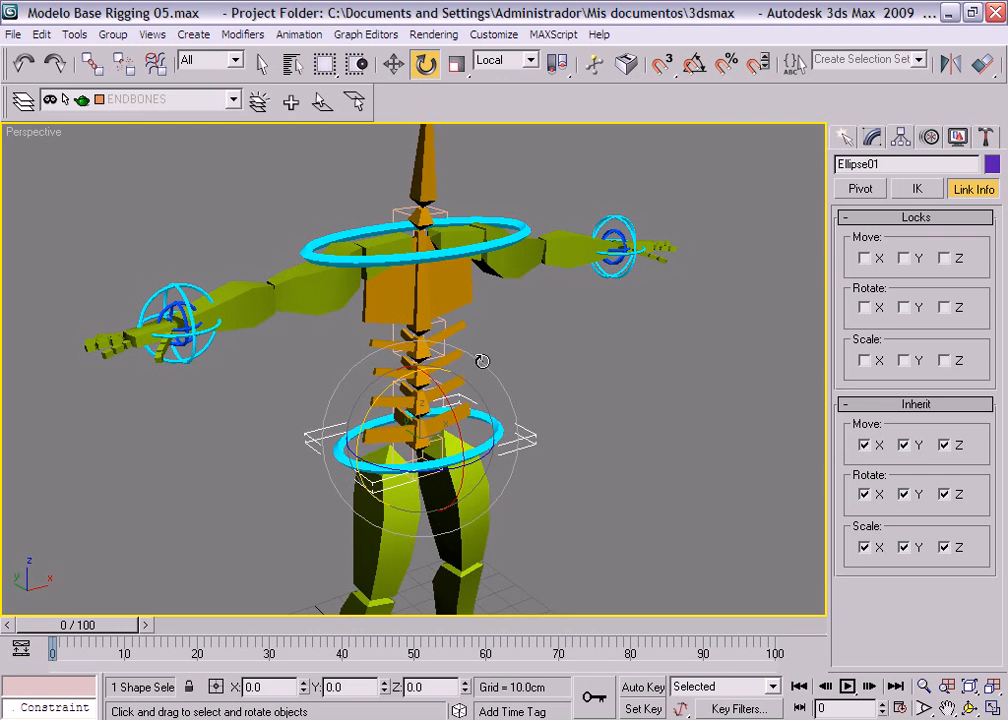
left_click(41, 34)
left_click(60, 156)
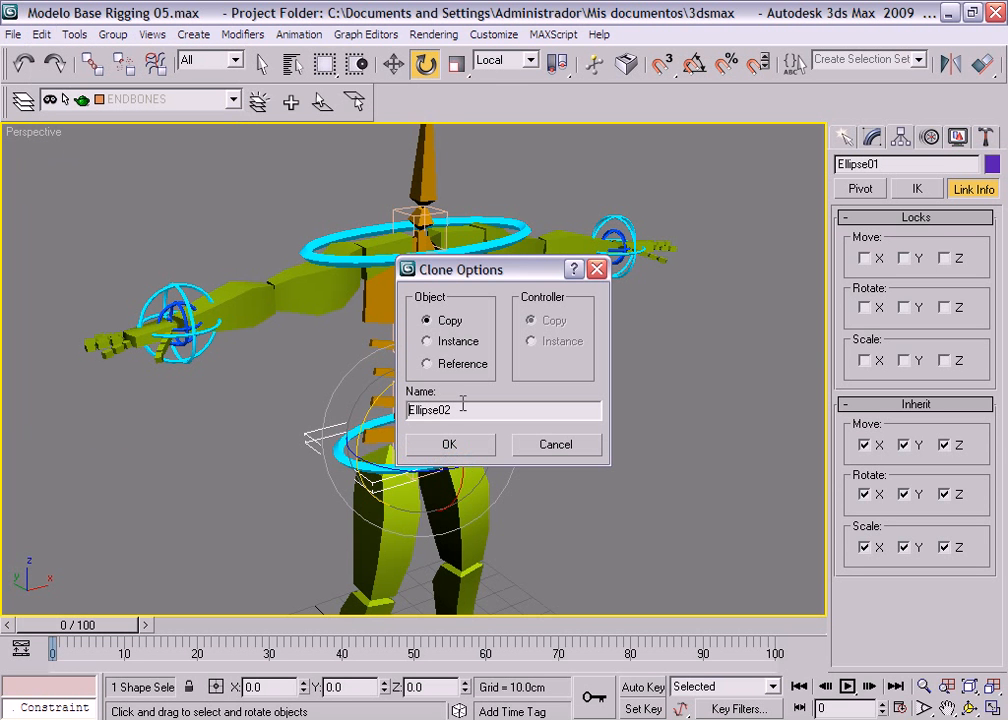
type("cadera")
left_click(450, 444)
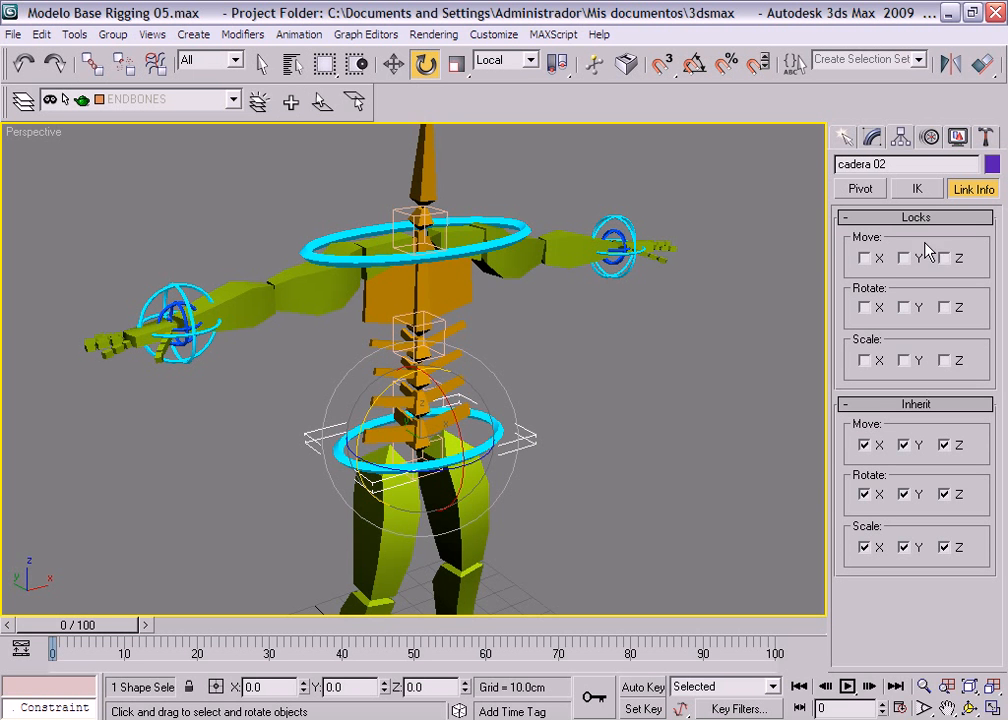
- Enlarge the cadera 02 ellipse to a length of about 51.3 cm and a width of about 65 cm
left_click(872, 138)
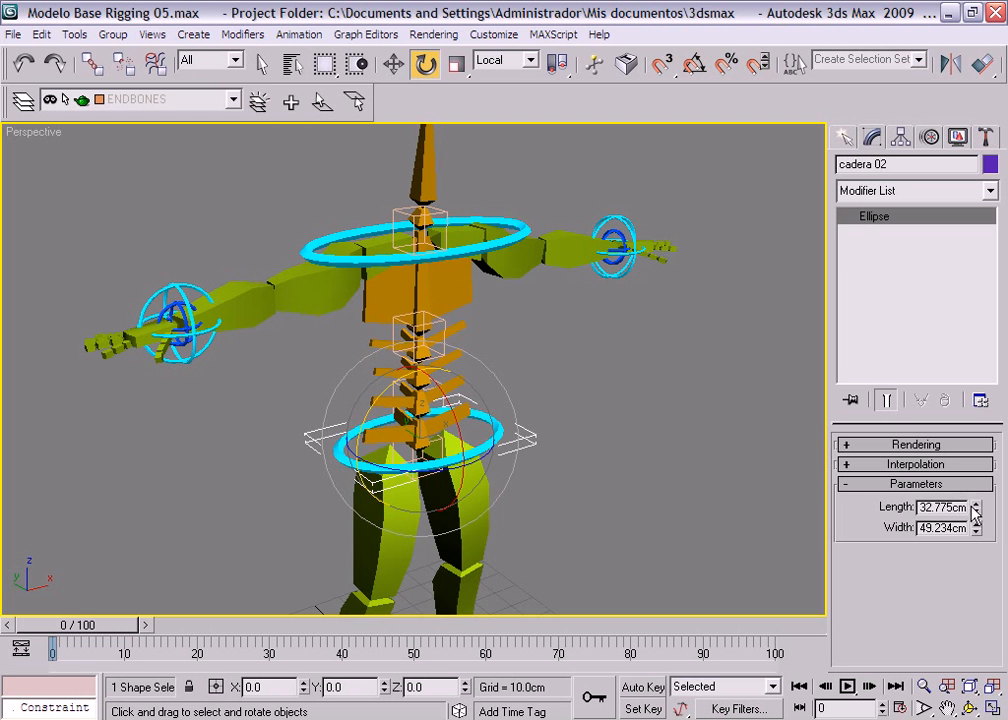
left_click_drag(975, 511, 983, 463)
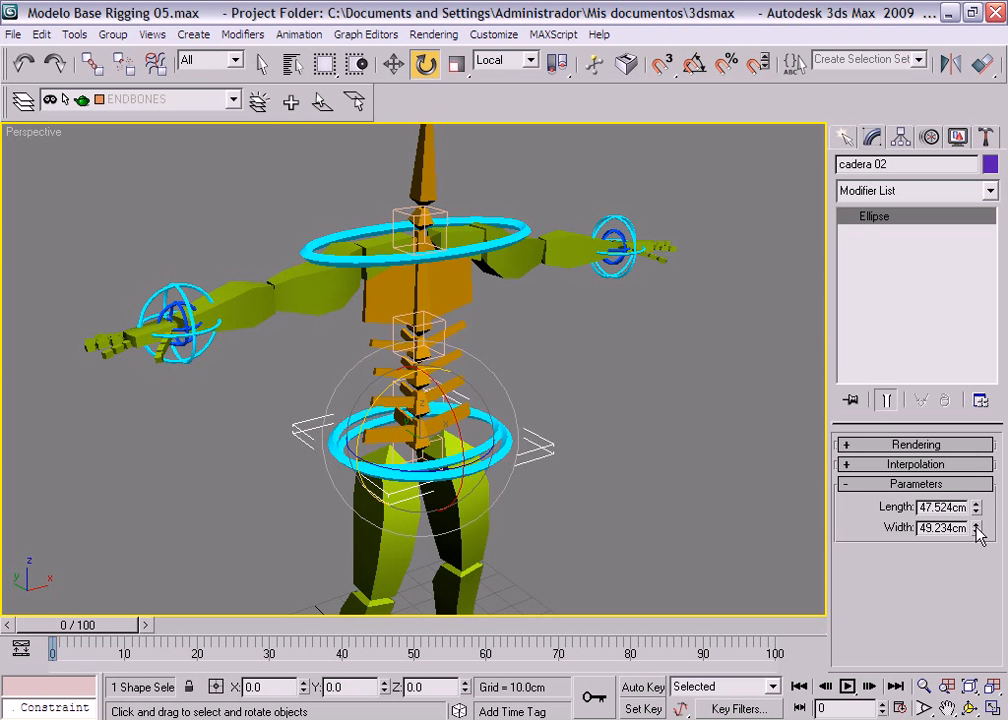
left_click_drag(977, 533, 977, 503)
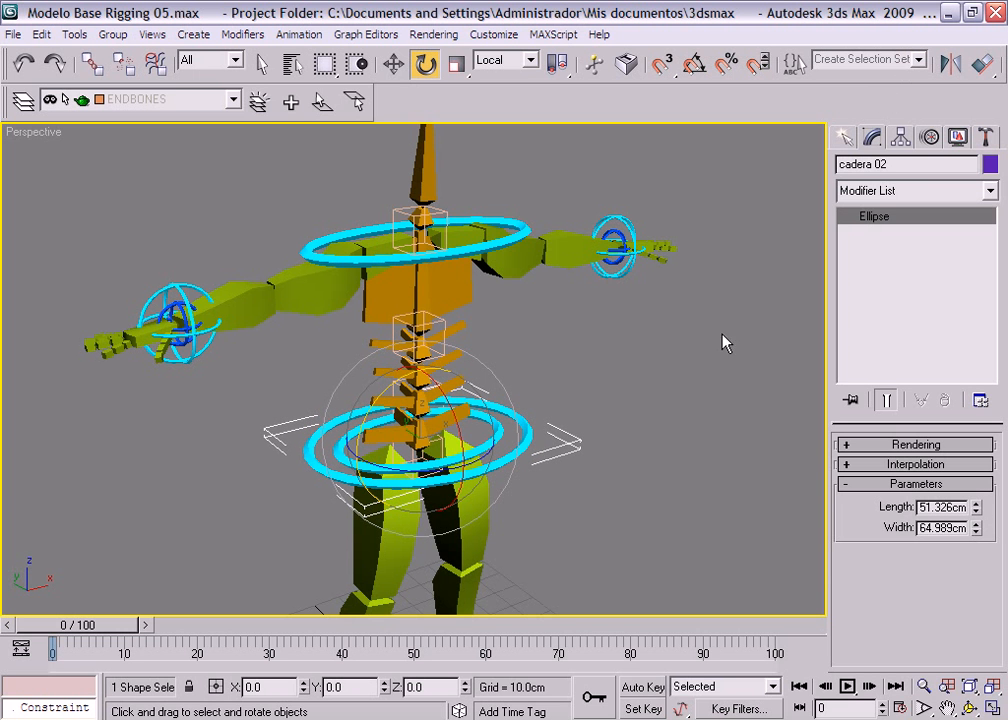
- Assign the dark blue DUMMY 02 material to the inner hip ring, Ellipse01
left_click(497, 433)
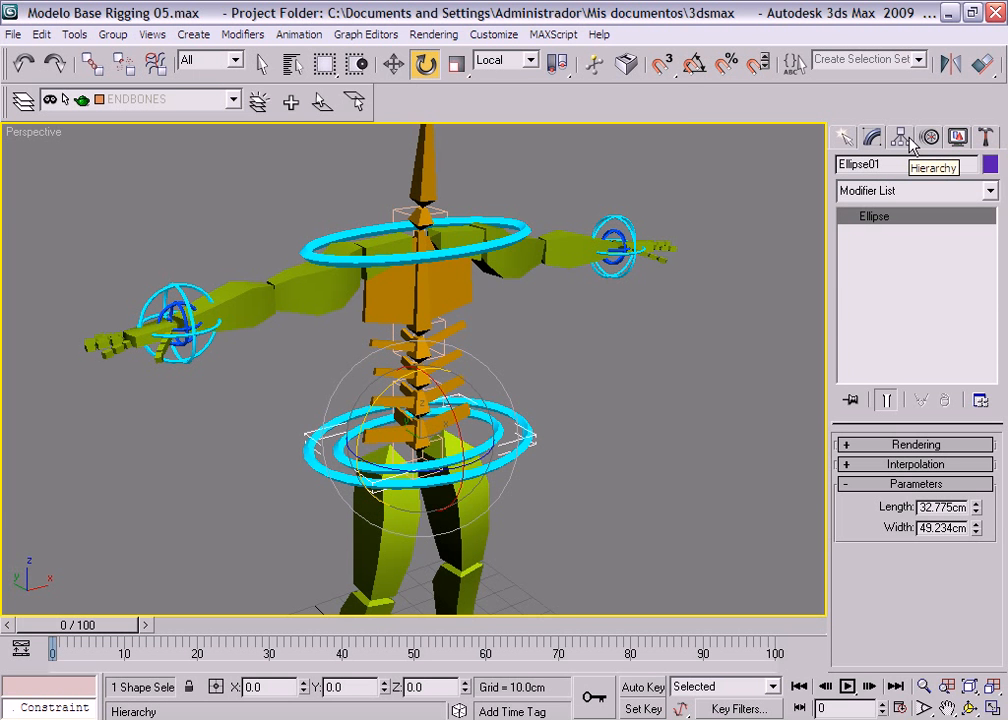
key("m")
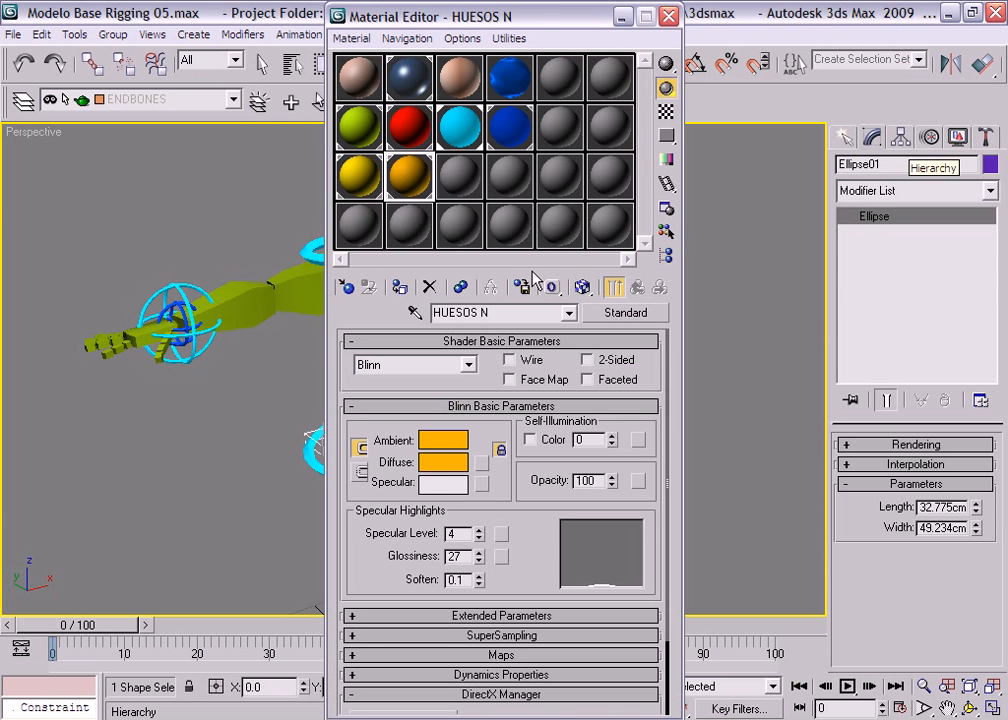
left_click(490, 132)
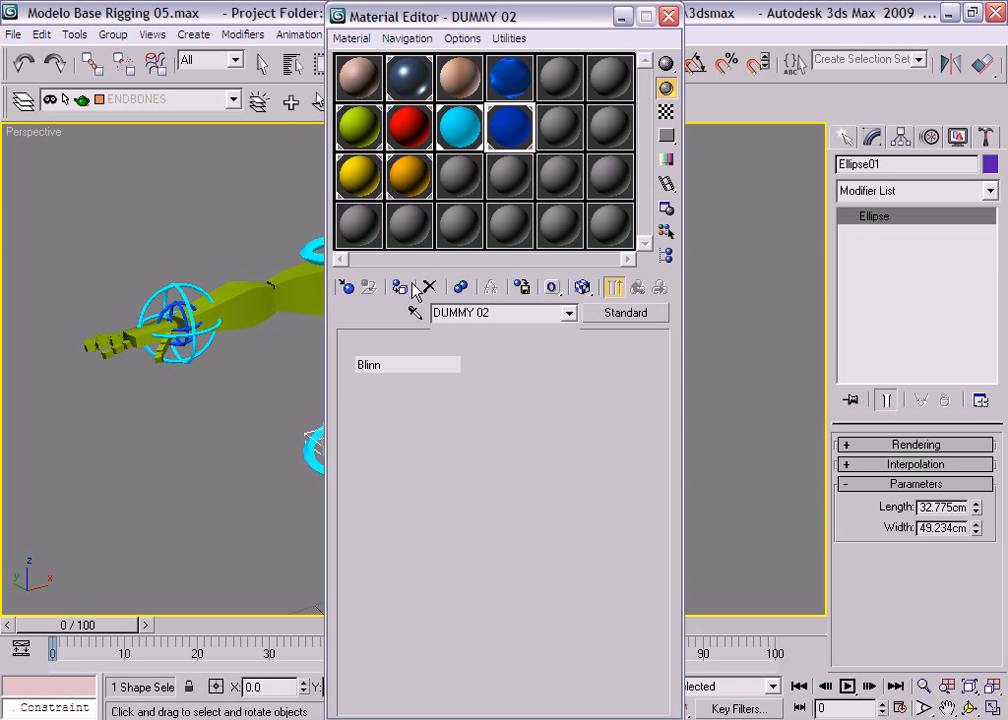
left_click(668, 16)
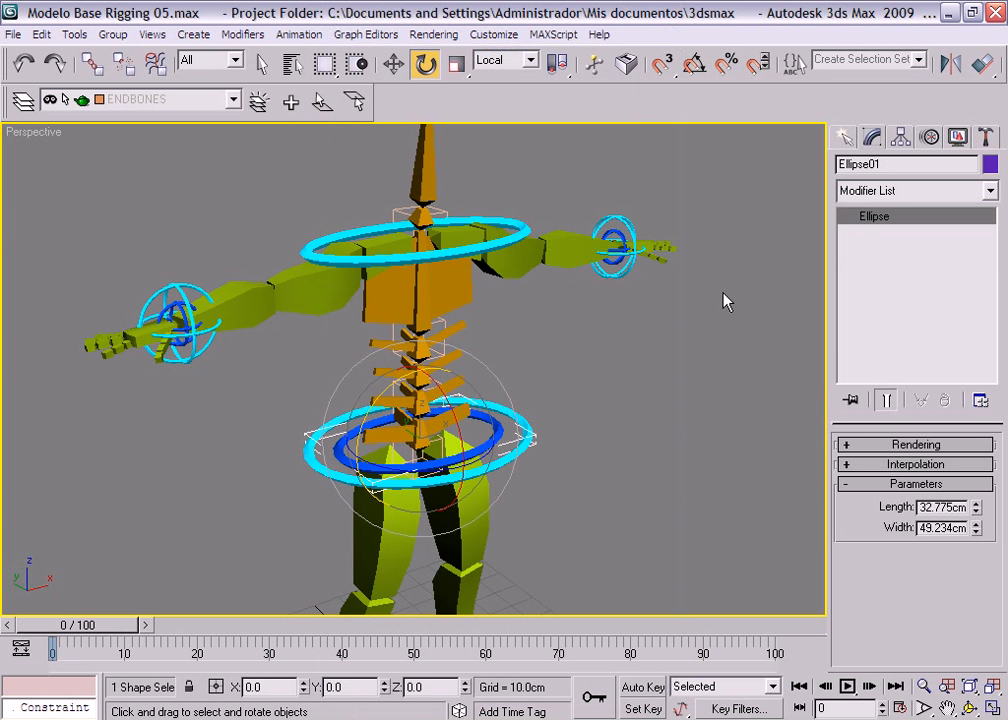
left_click(724, 299)
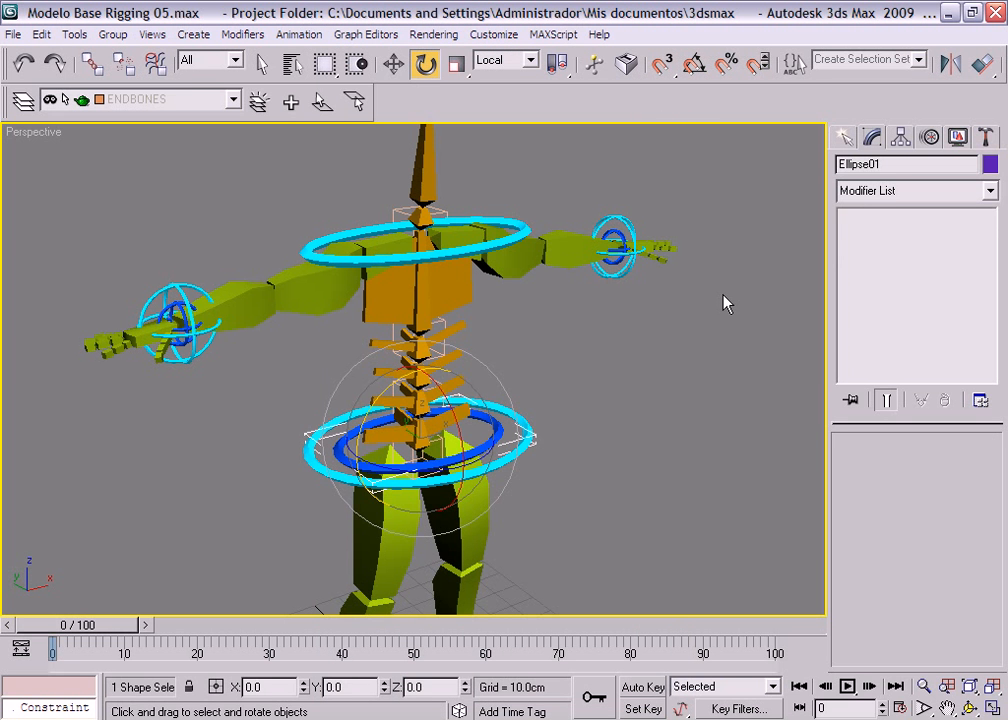
left_click(524, 437)
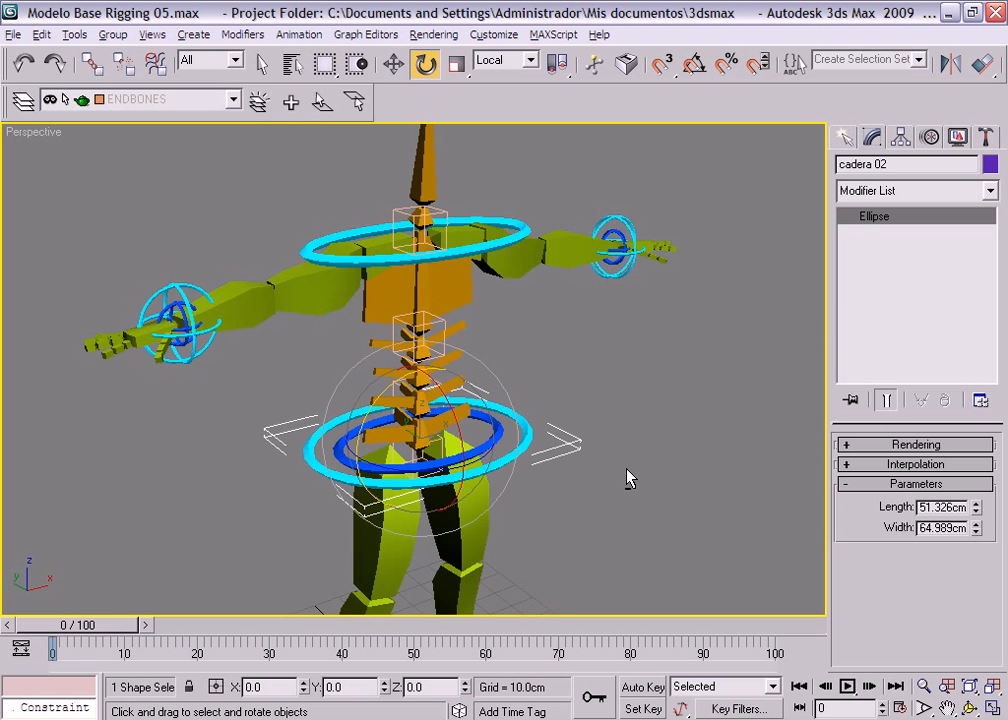
mouse_move(628, 477)
middle_mouse_down("alt")
mouse_move(682, 437)
mouse_move(628, 468)
middle_mouse_up("alt")
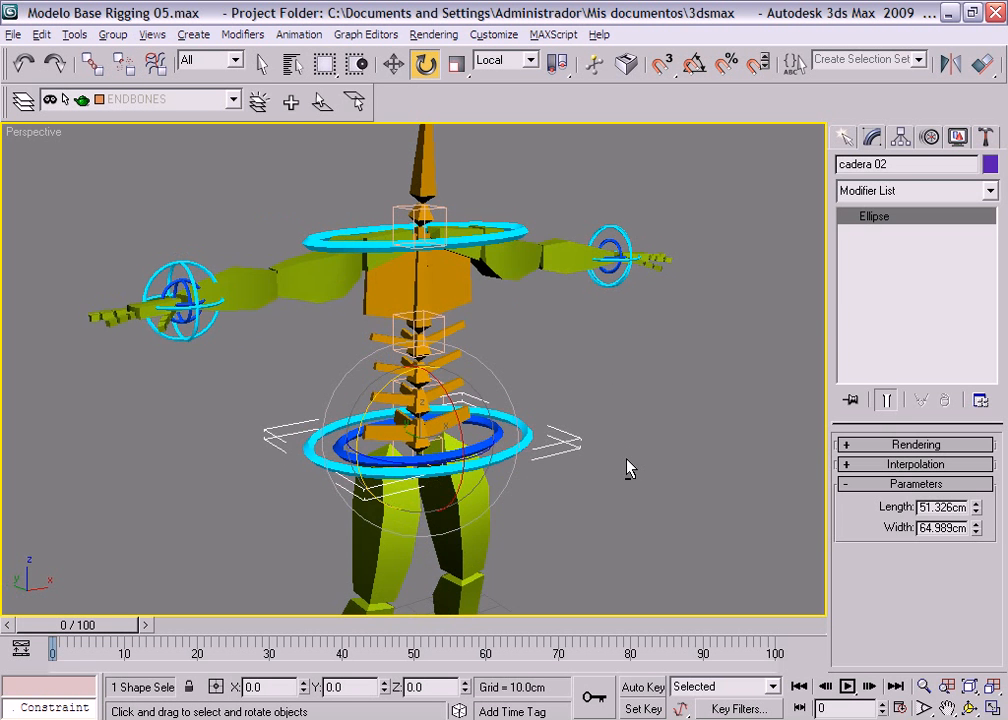
left_click(600, 395)
middle_click_drag(567, 414, 590, 463, "alt")
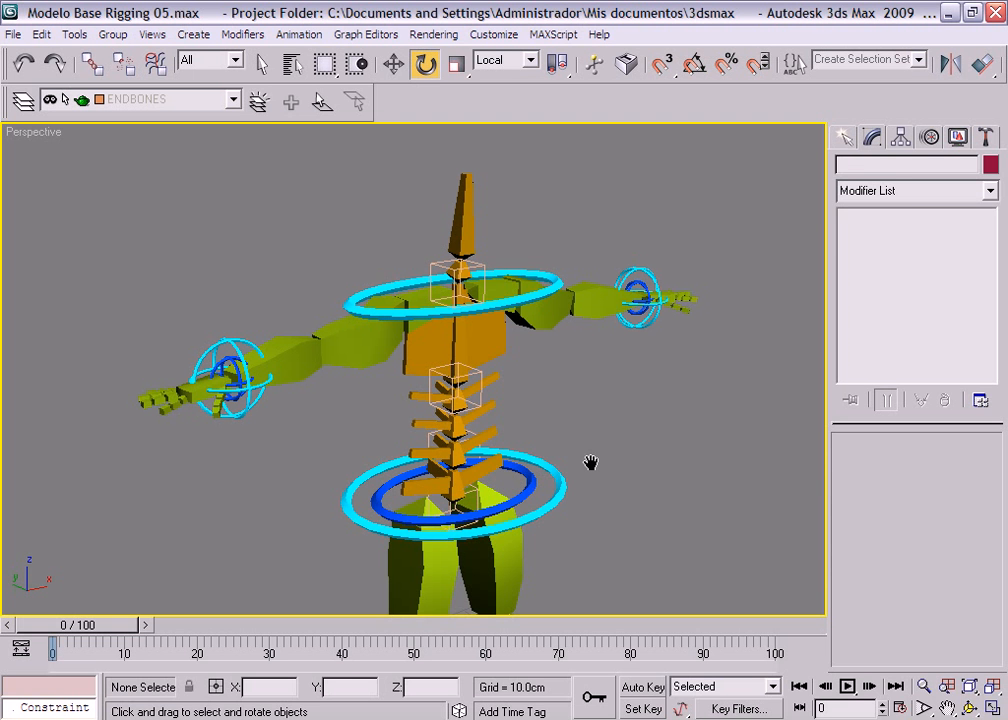
- Unhide the DUMMYS layer
left_click(232, 99)
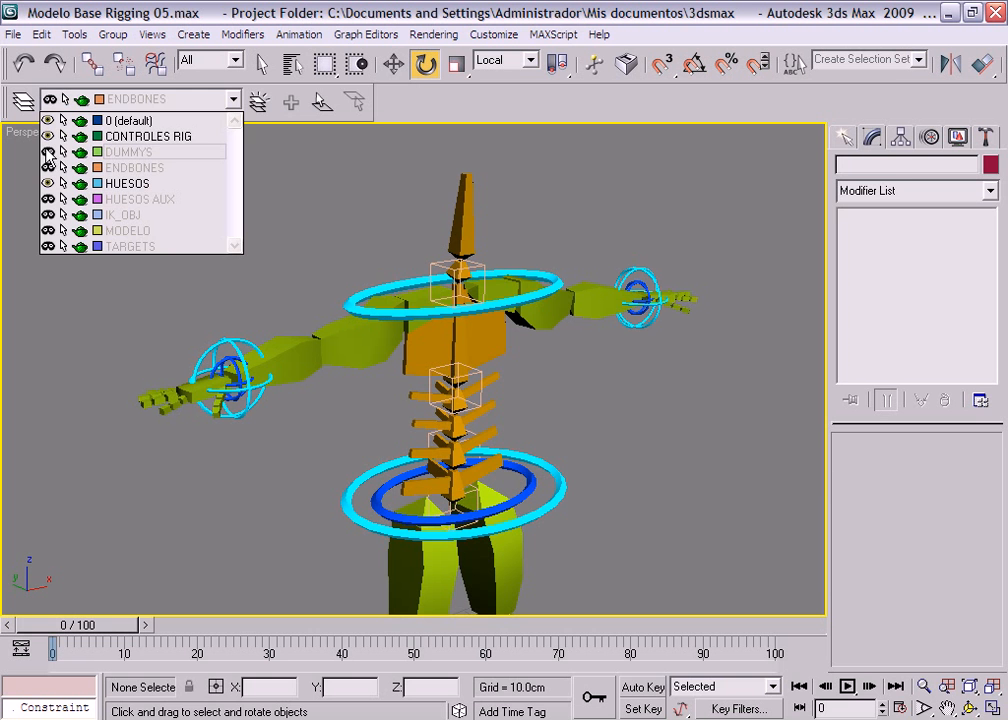
left_click(48, 152)
left_click(317, 207)
mouse_move(297, 396)
middle_mouse_down("alt")
mouse_move(378, 458)
mouse_move(450, 461)
mouse_move(551, 398)
mouse_move(560, 374)
mouse_move(281, 376)
mouse_move(273, 403)
mouse_move(300, 403)
middle_mouse_up("alt")
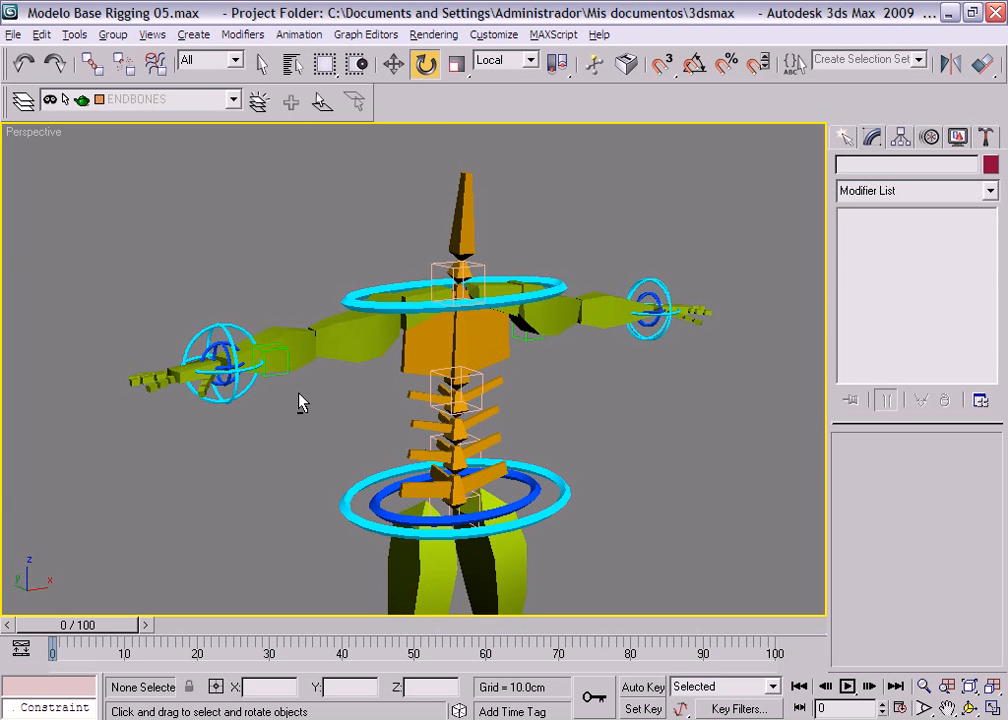
- Select the outer control rings of both wrists and the two green elbow dummies together, working in wireframe display
left_click(220, 326)
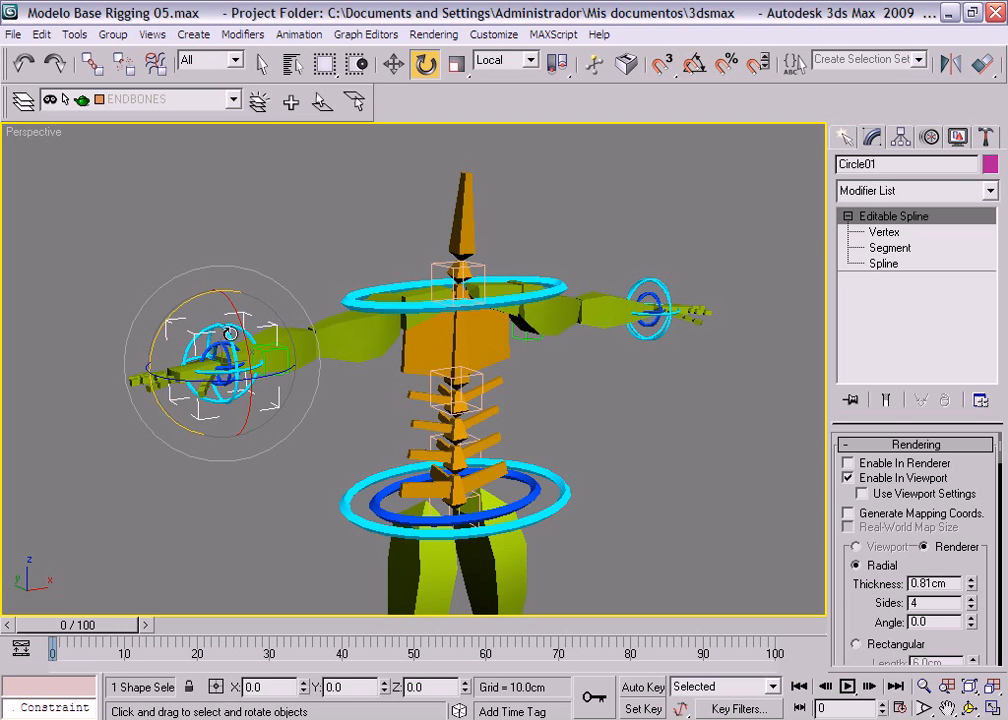
left_click(394, 63)
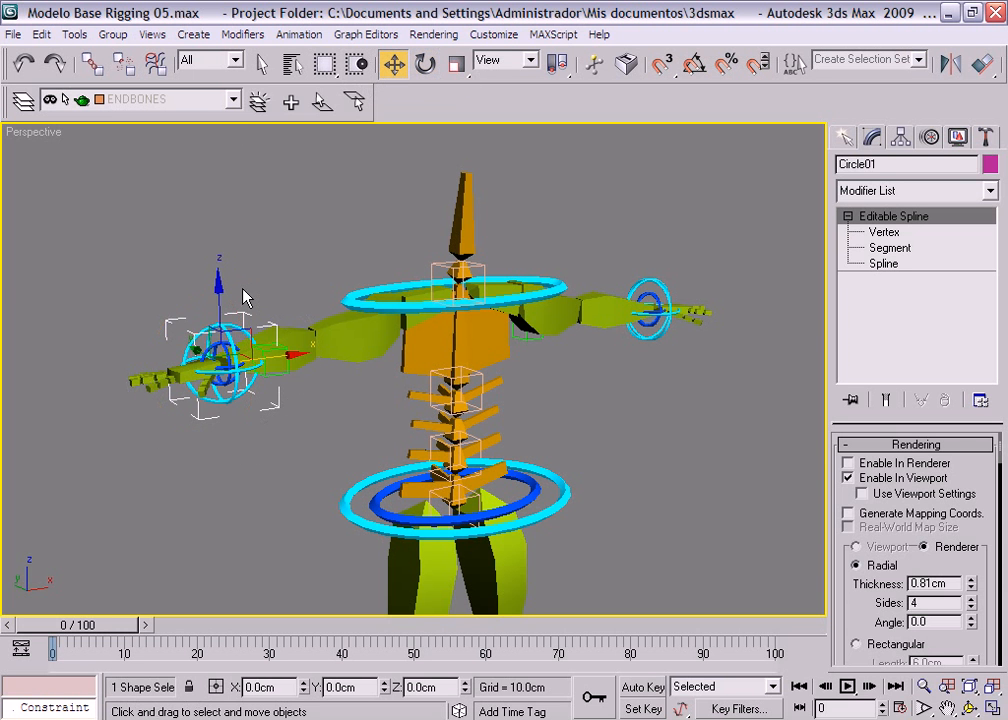
mouse_move(220, 296)
left_mouse_down()
mouse_move(223, 258)
mouse_move(222, 298)
left_mouse_up()
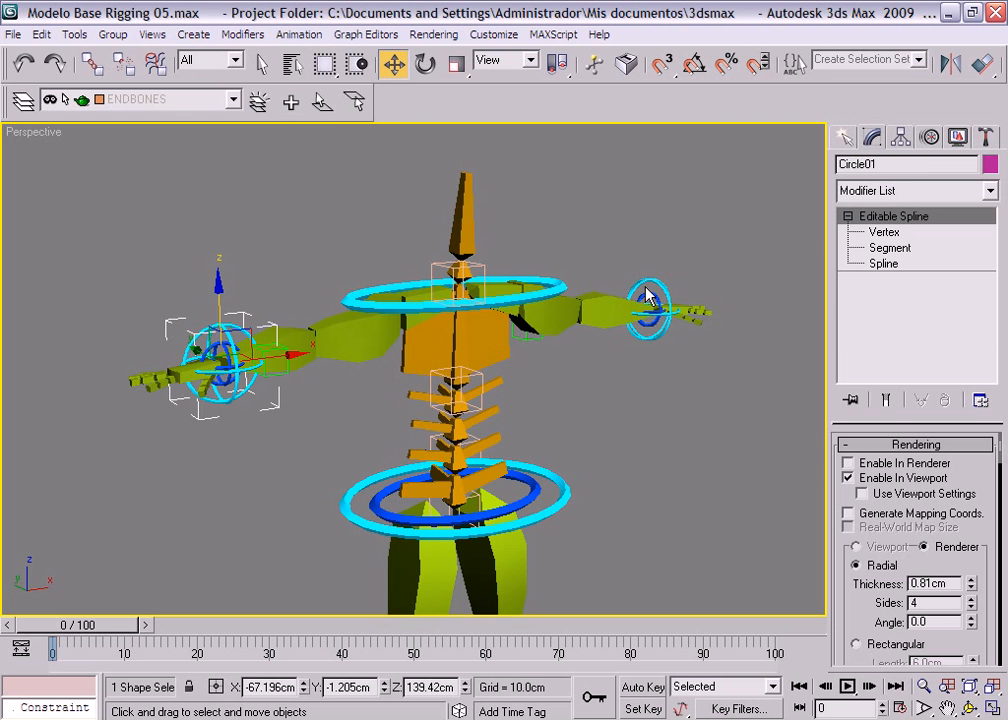
key("F3")
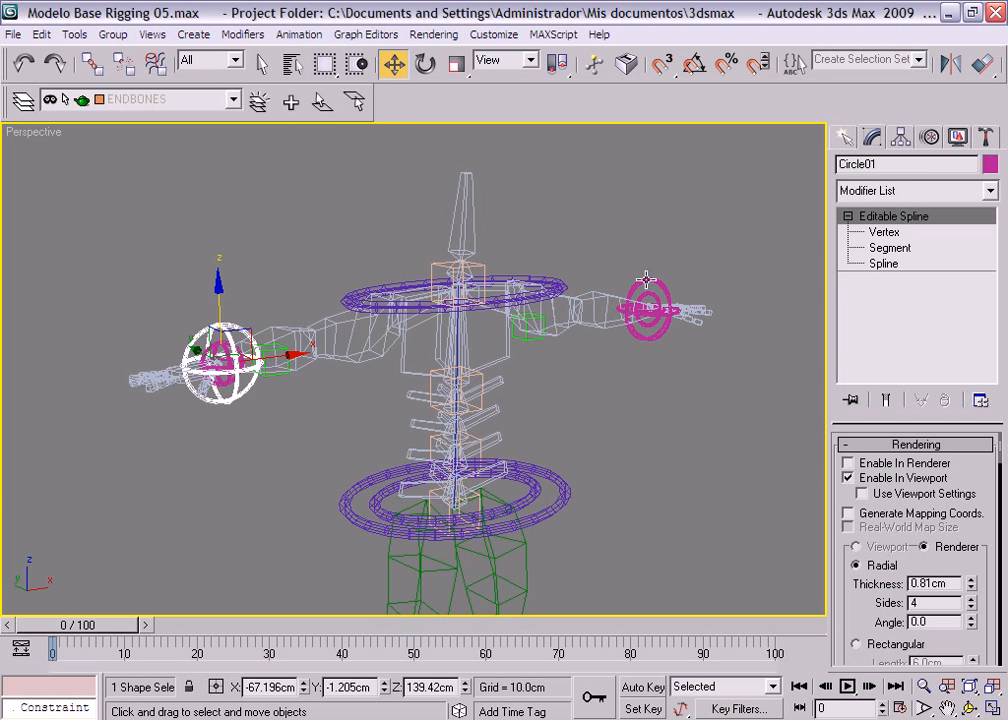
left_click(646, 280, "ctrl")
middle_click_drag(520, 408, 364, 342, "alt")
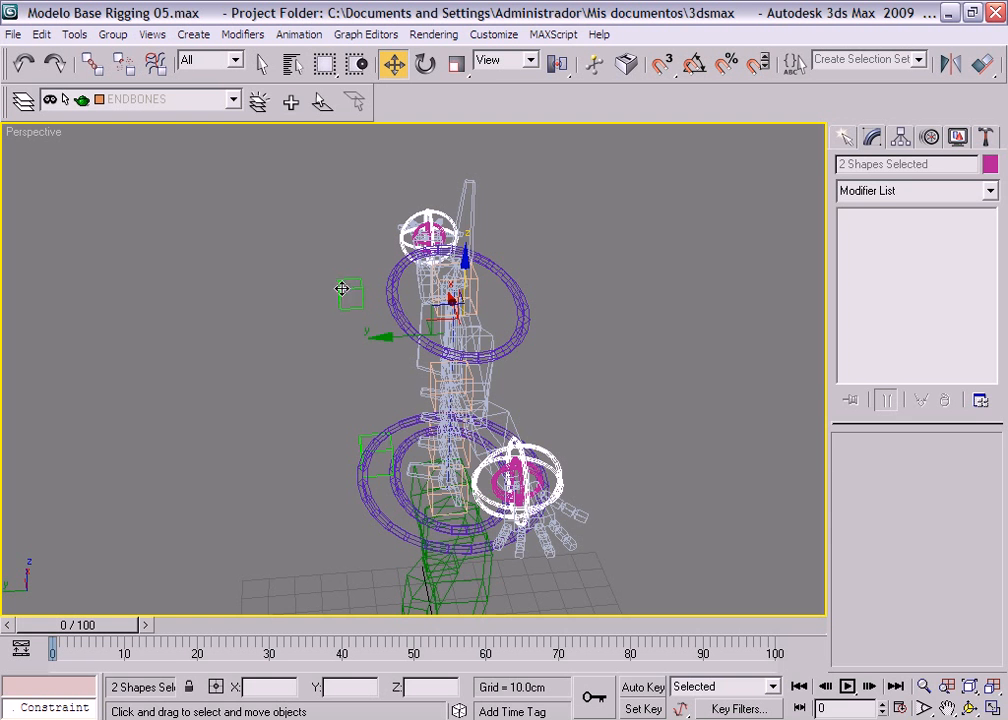
left_click(342, 288, "ctrl")
left_click(379, 476, "ctrl")
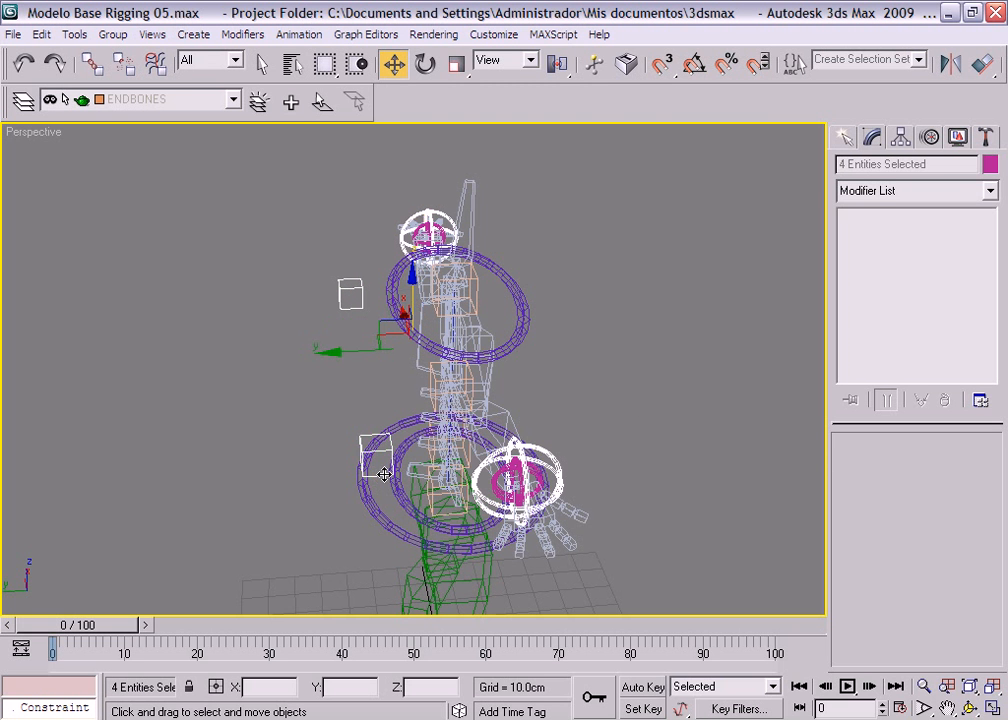
- Add the inner hip ring and the spine point helpers below the chest and at the neck to the selection
middle_click_drag(648, 399, 514, 360, "alt")
middle_click_drag(571, 475, 531, 322)
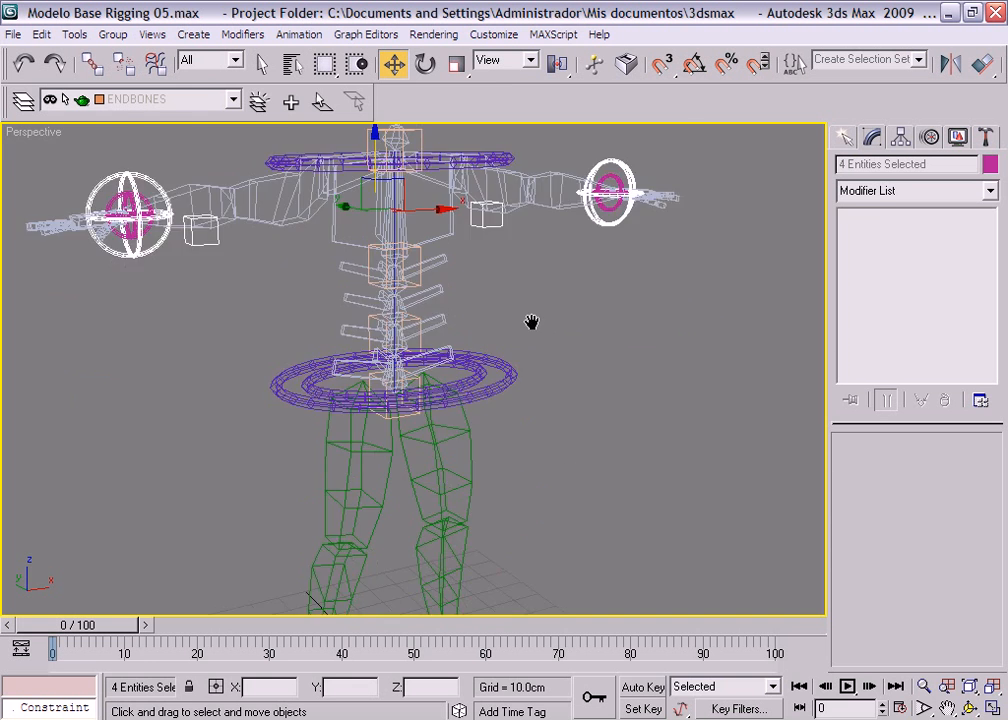
scroll(540, 366, "up", 3)
middle_click_drag(540, 366, 533, 346)
scroll(535, 388, "up", 2)
left_click(543, 401, "ctrl")
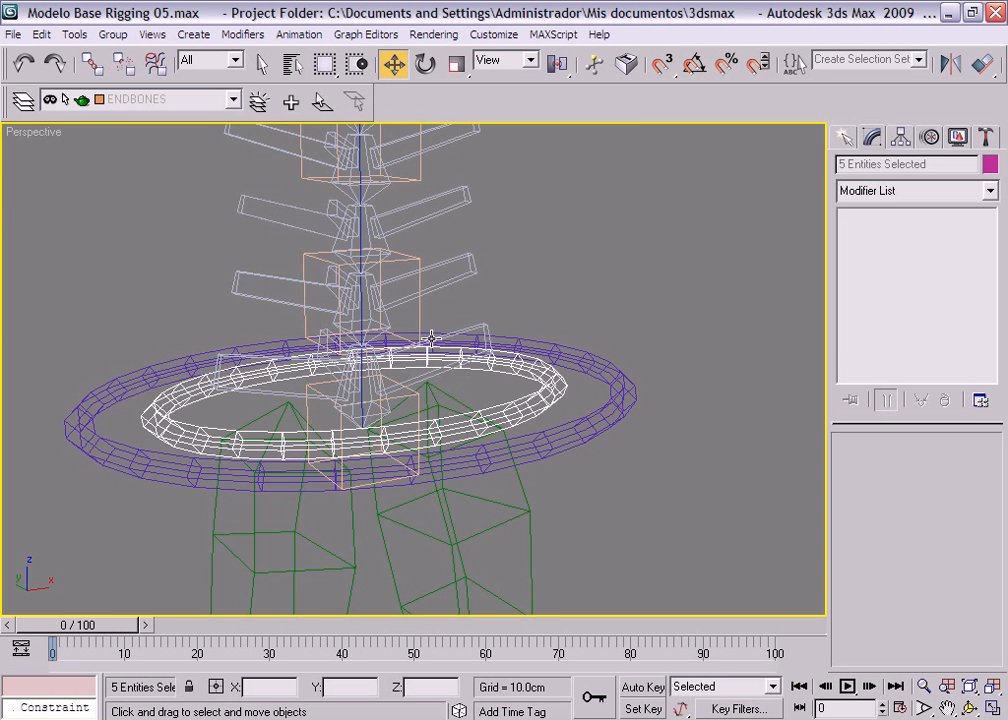
middle_click_drag(591, 259, 634, 394)
scroll(637, 396, "down", 5)
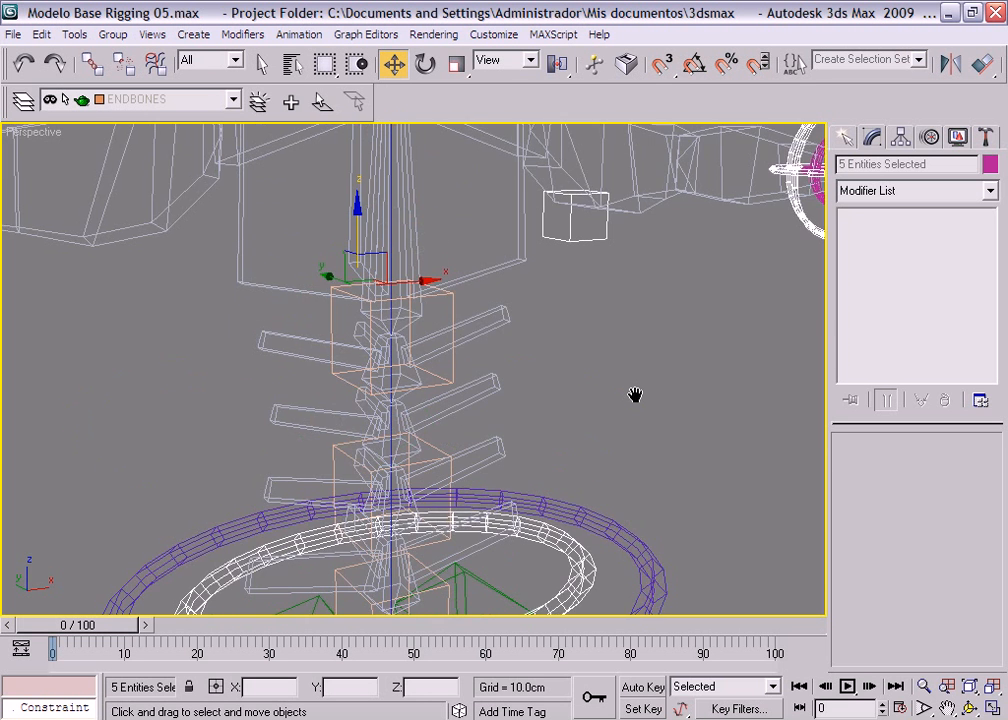
scroll(646, 423, "up", 3)
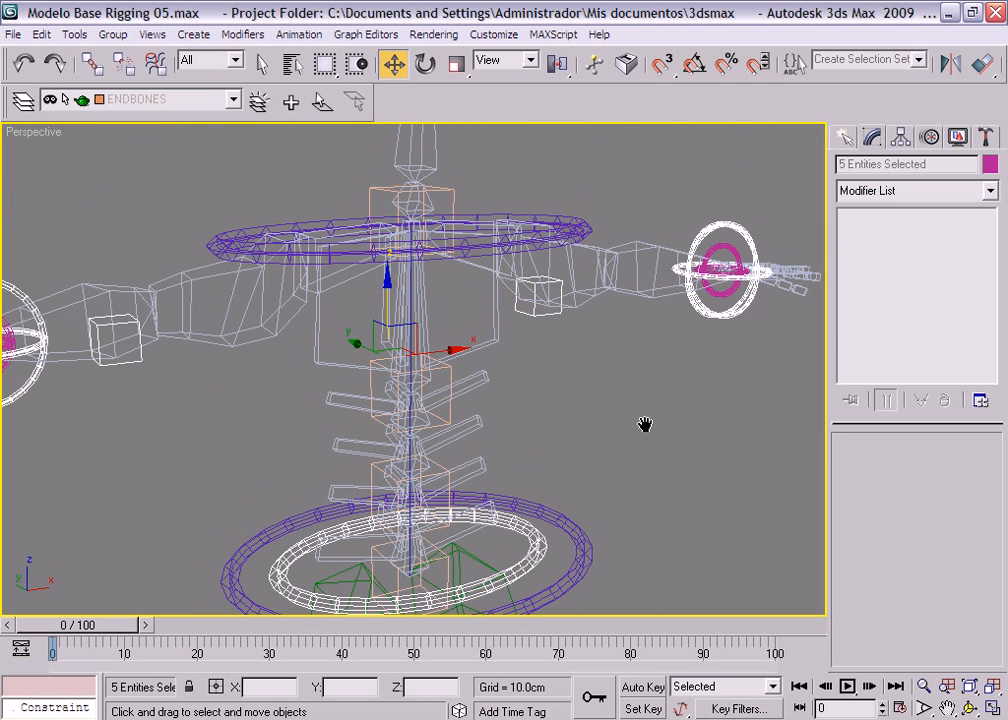
left_click(449, 370, "ctrl")
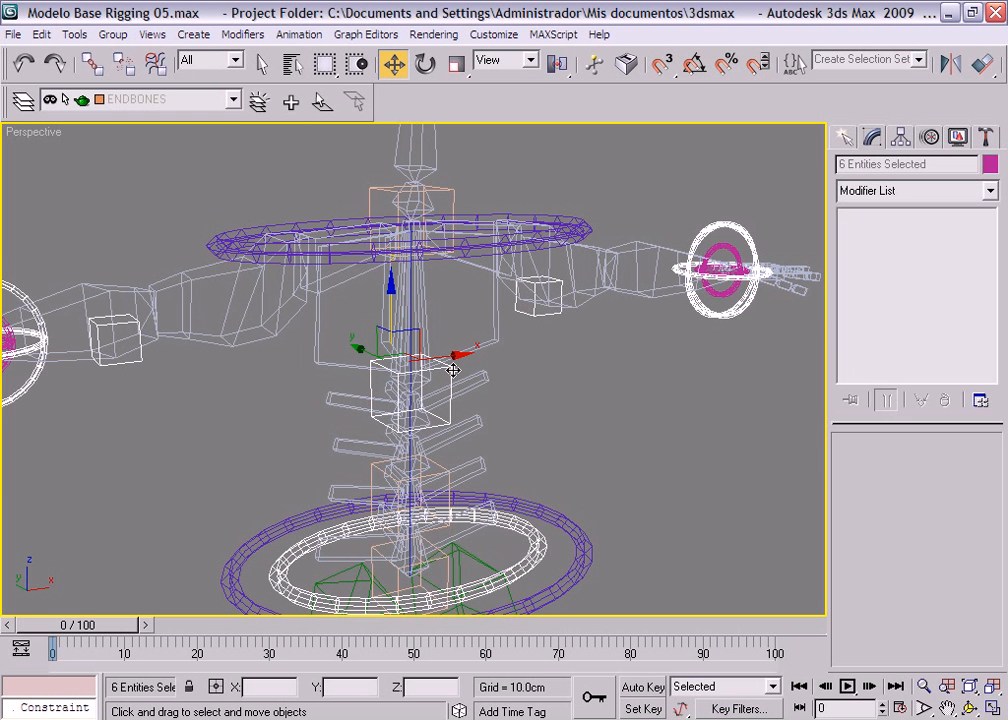
middle_click_drag(598, 412, 612, 457)
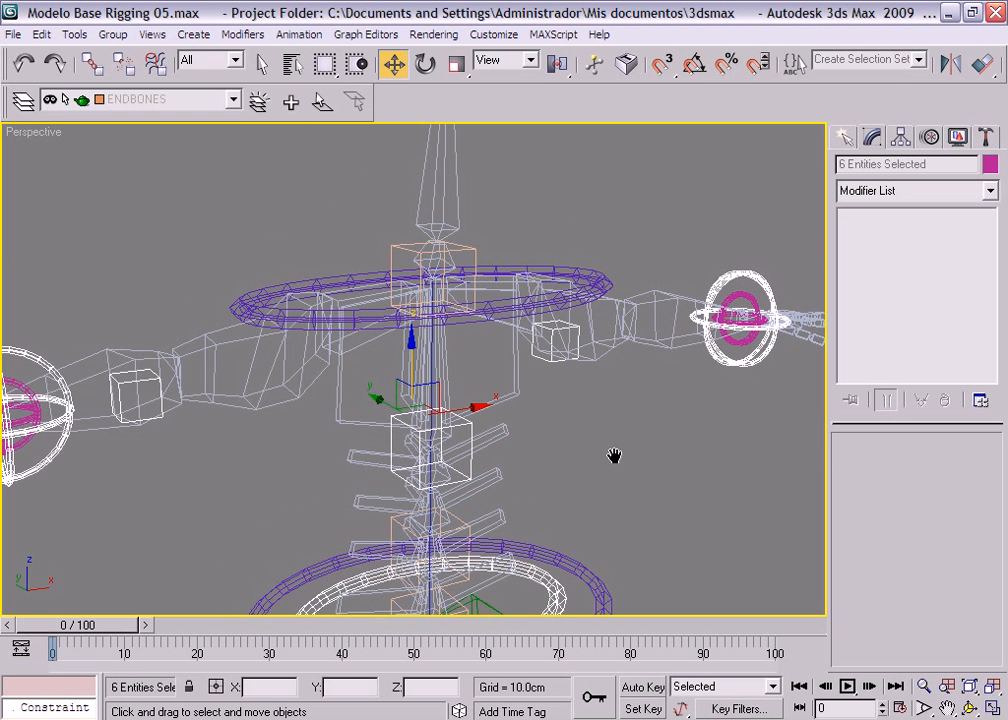
left_click(476, 251, "ctrl")
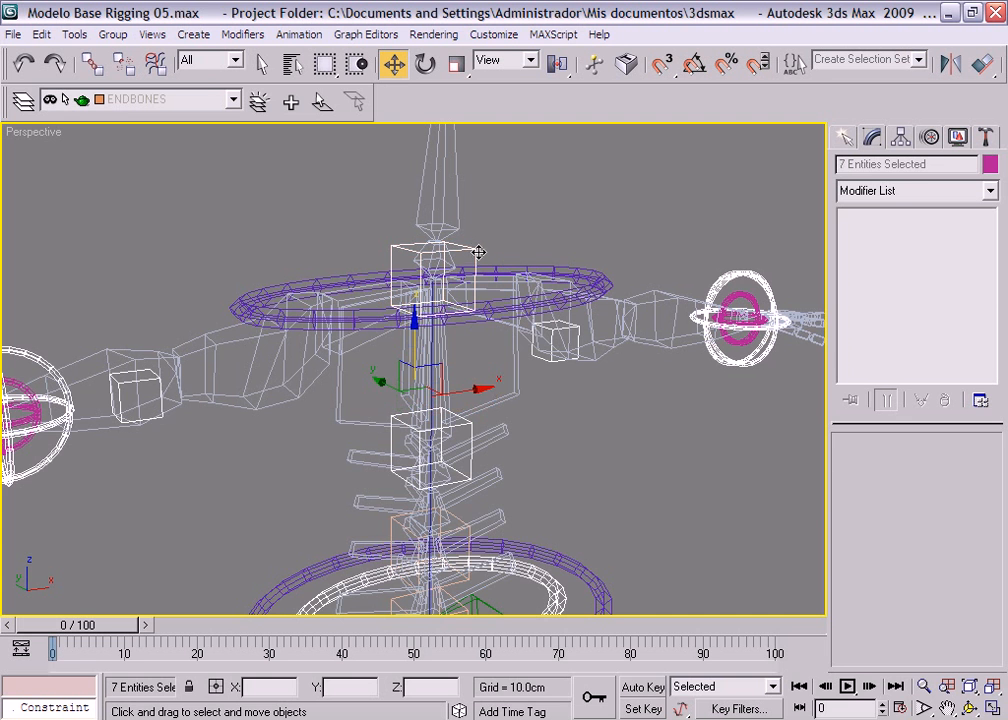
scroll(580, 495, "down", 3)
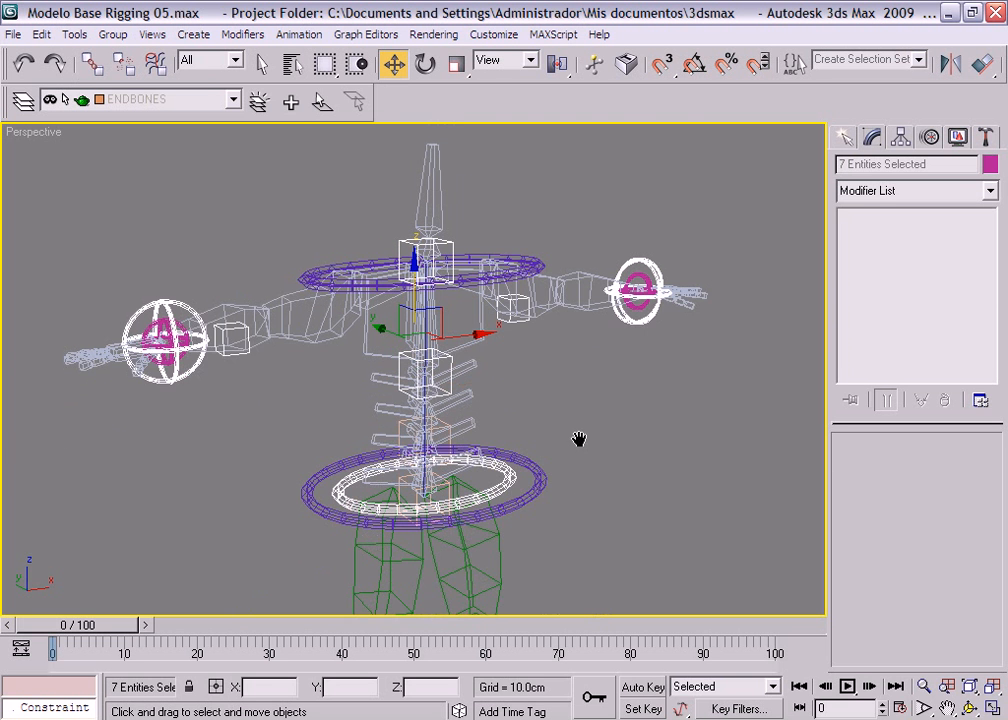
middle_click_drag(580, 439, 580, 458)
- Link the seven selected controls and helpers to the outer hip ring, clear the selection and return to shaded display
left_click(91, 63)
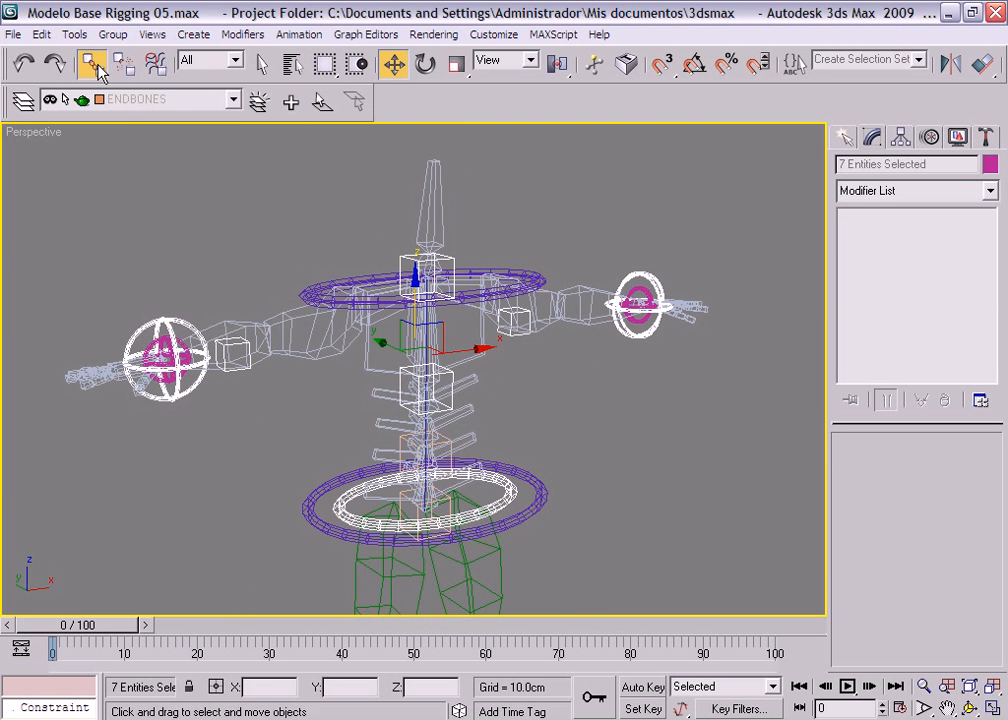
left_click_drag(410, 248, 538, 504)
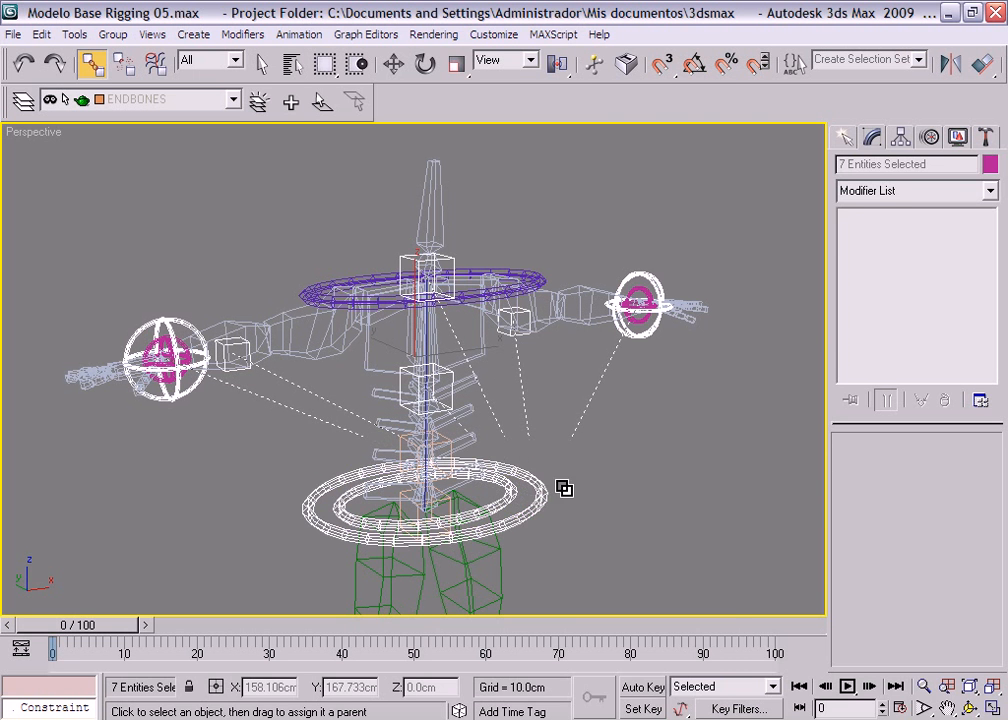
right_click(585, 445)
left_click(612, 459)
left_click(628, 478)
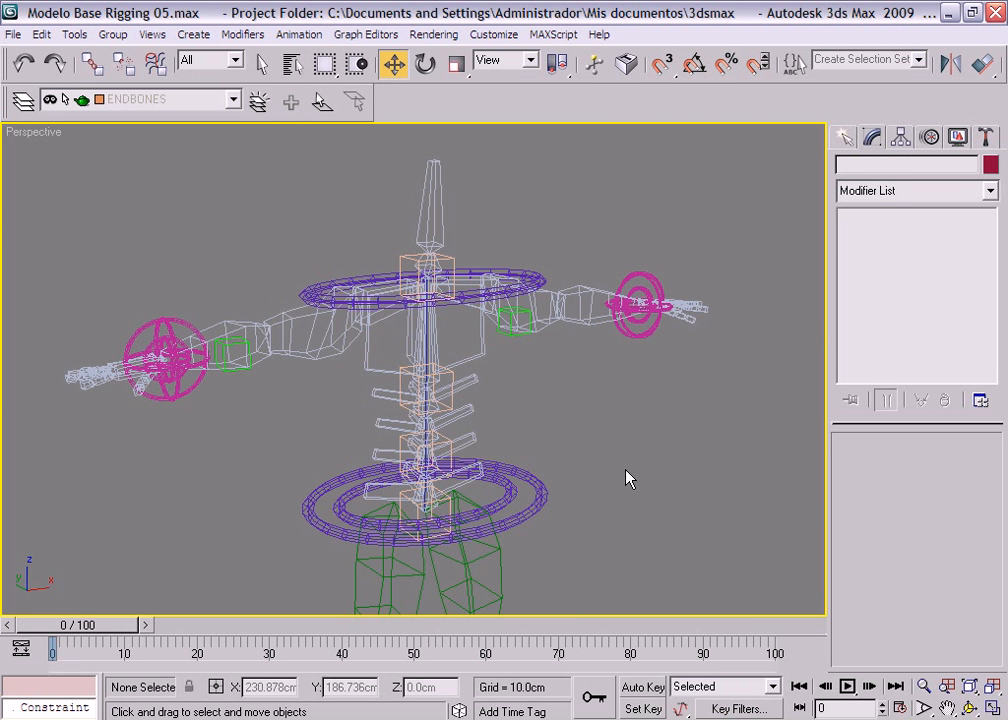
key("F3")
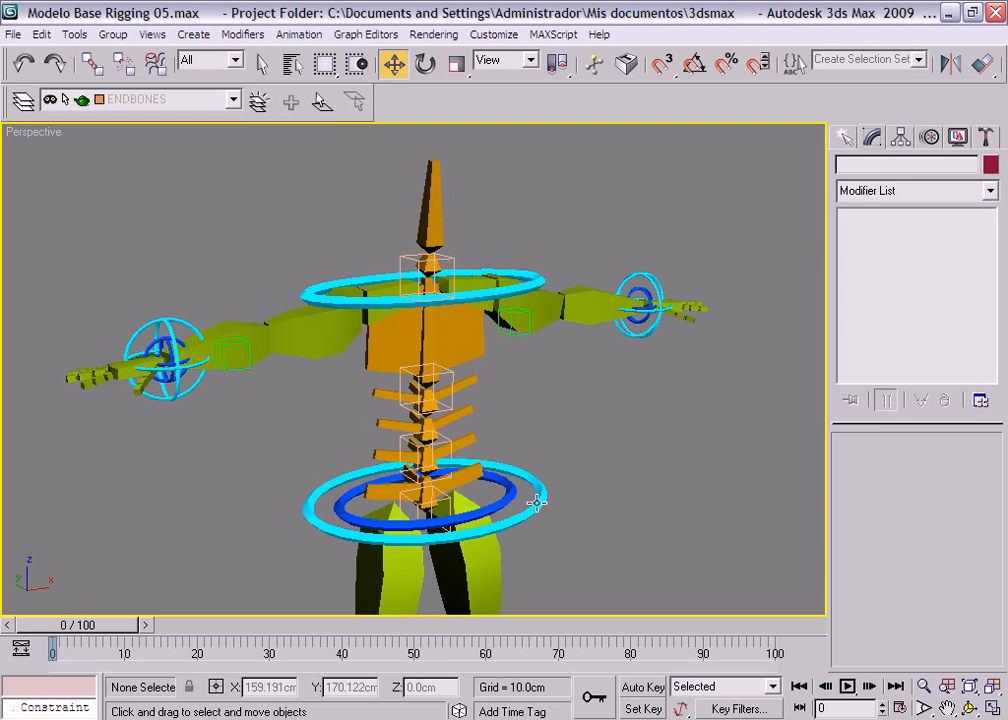
- Test the hip linkage by rotating the outer hip ring and checking how the upper body follows
left_click(537, 503)
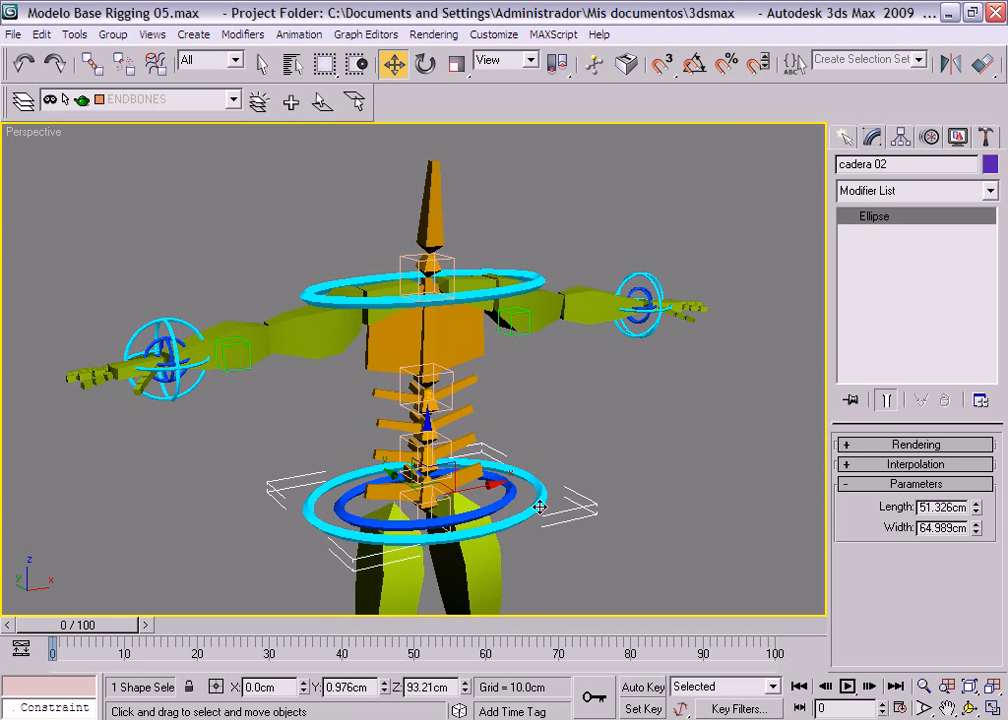
key("e")
left_click_drag(454, 485, 415, 492)
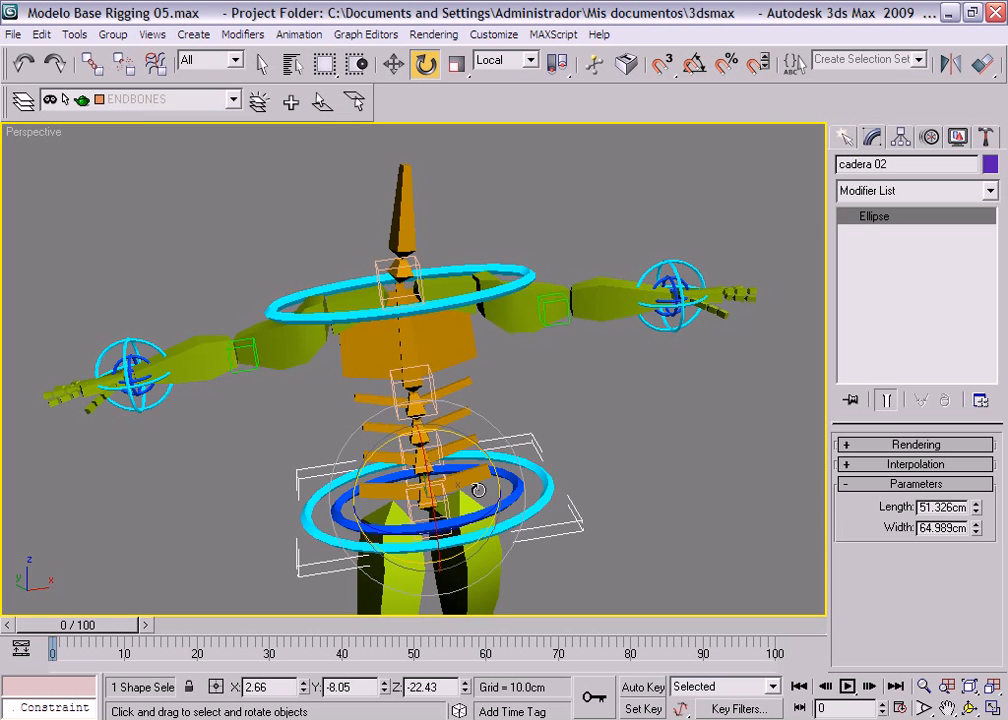
left_click_drag(478, 490, 566, 483)
middle_click_drag(549, 467, 614, 454, "alt")
scroll(610, 400, "down", 3)
middle_click_drag(608, 378, 481, 367)
- Lower the outer hip ring to a height of about 72.8 cm so the character crouches
right_click(447, 370)
left_click(466, 376)
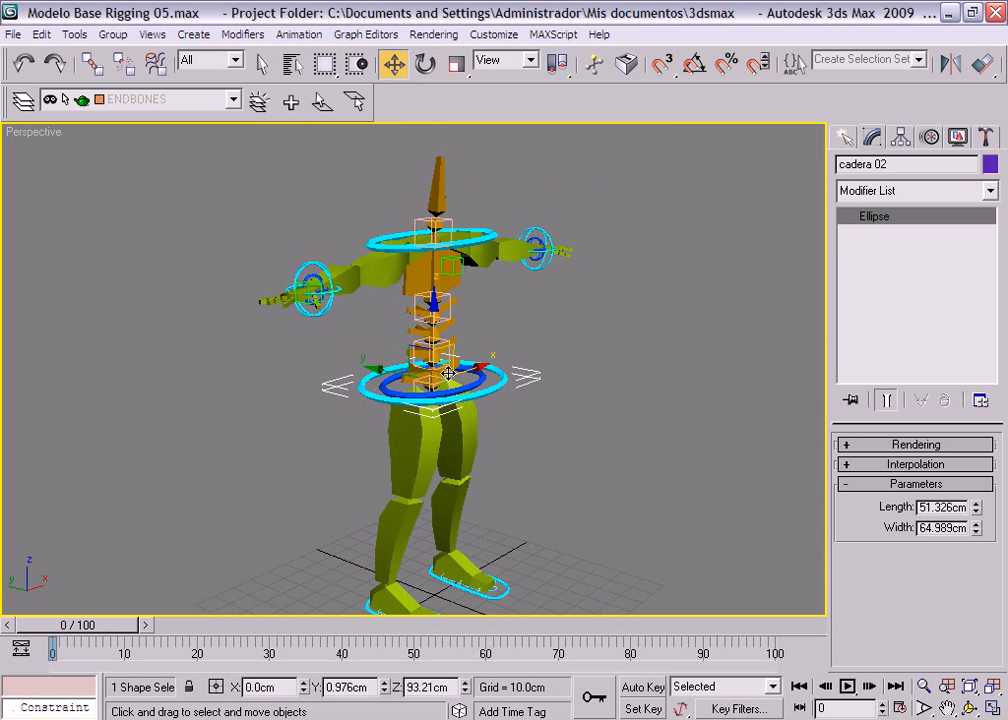
left_click(428, 332)
left_click_drag(428, 330, 431, 380)
key("ctrl+z")
left_click(502, 380)
left_click_drag(432, 318, 406, 409)
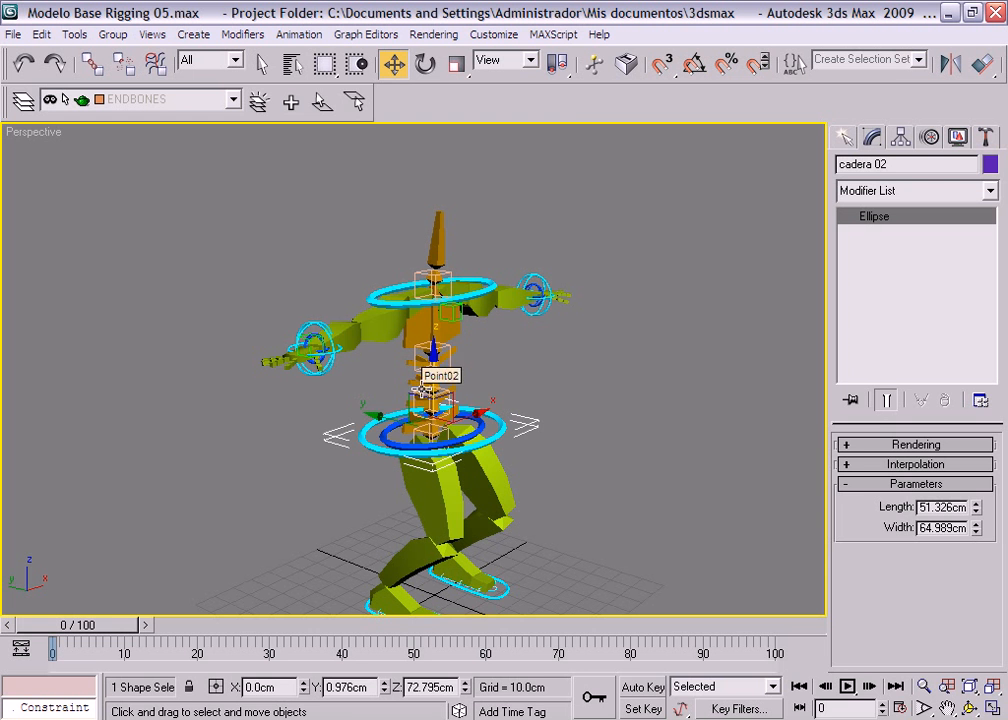
- Tilt the outer hip ring to lean the torso, and shift it to about Y -3.1 cm, Z 73.7 cm
key("e")
left_click_drag(479, 398, 457, 432)
right_click(537, 428)
left_click(570, 446)
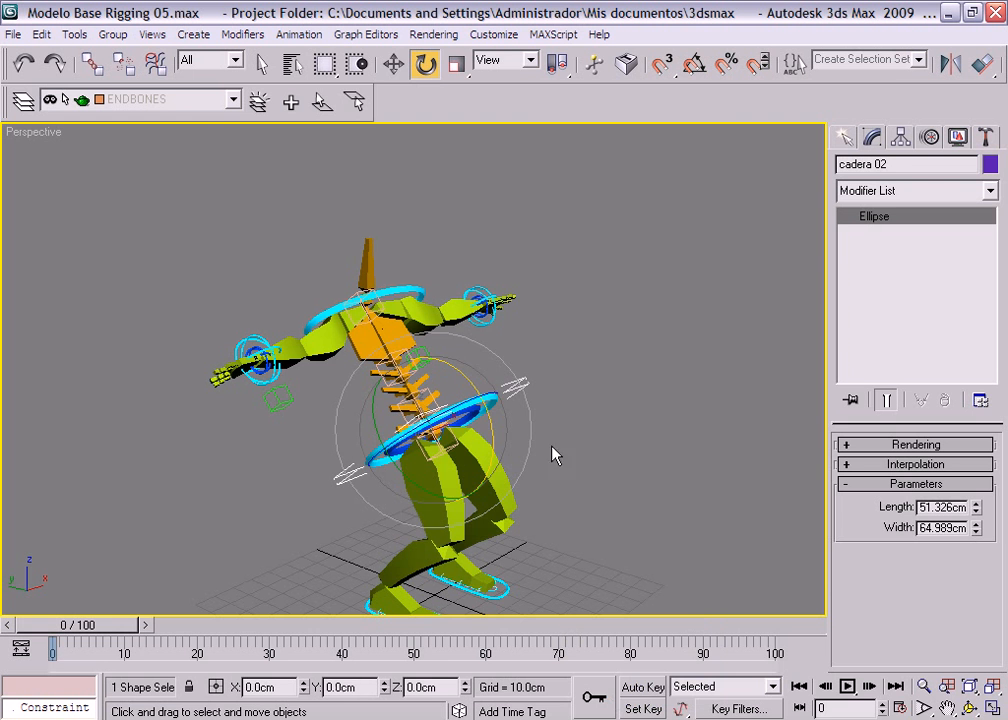
left_click_drag(410, 396, 419, 391)
middle_click_drag(519, 373, 544, 353, "alt")
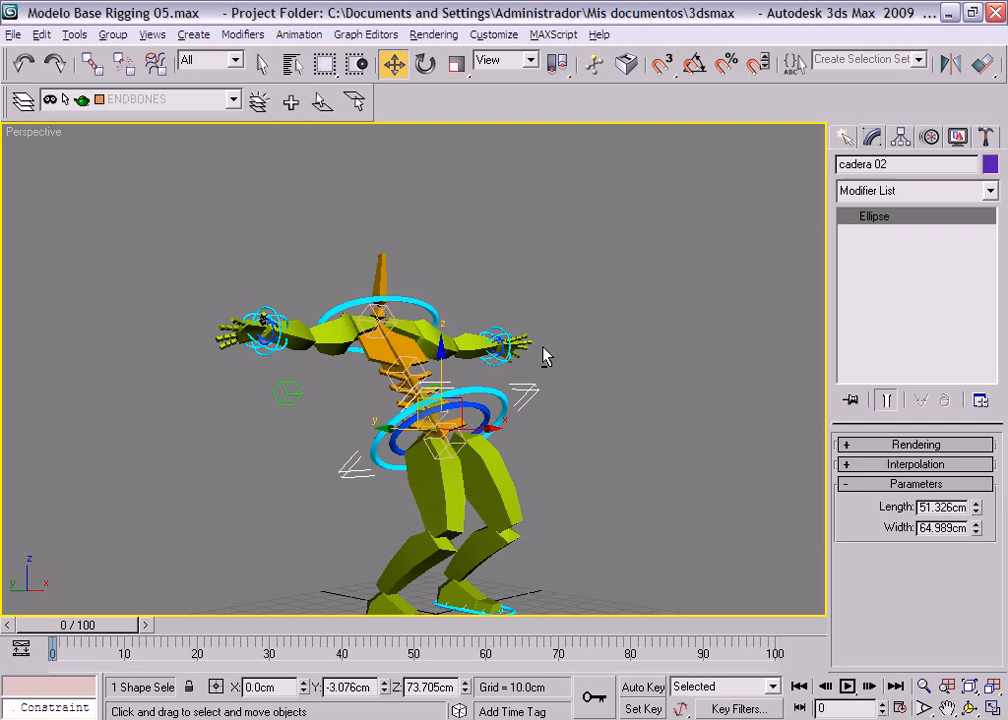
- Select the inner hip ring and test-rotate it in local coordinates
left_click(587, 432)
left_click(474, 405)
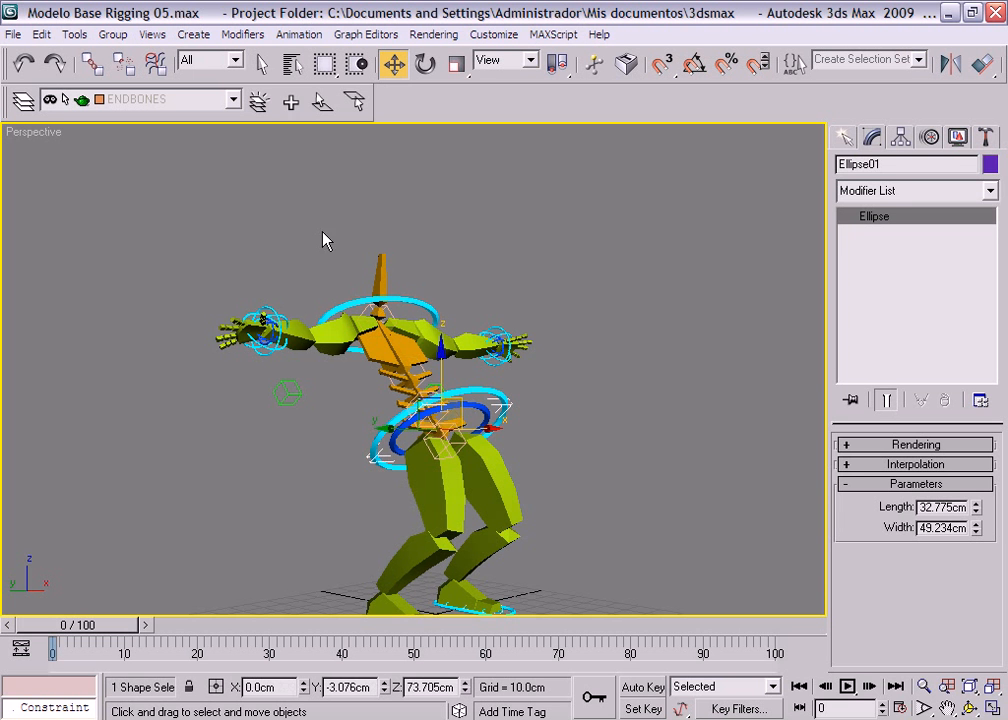
left_click(426, 64)
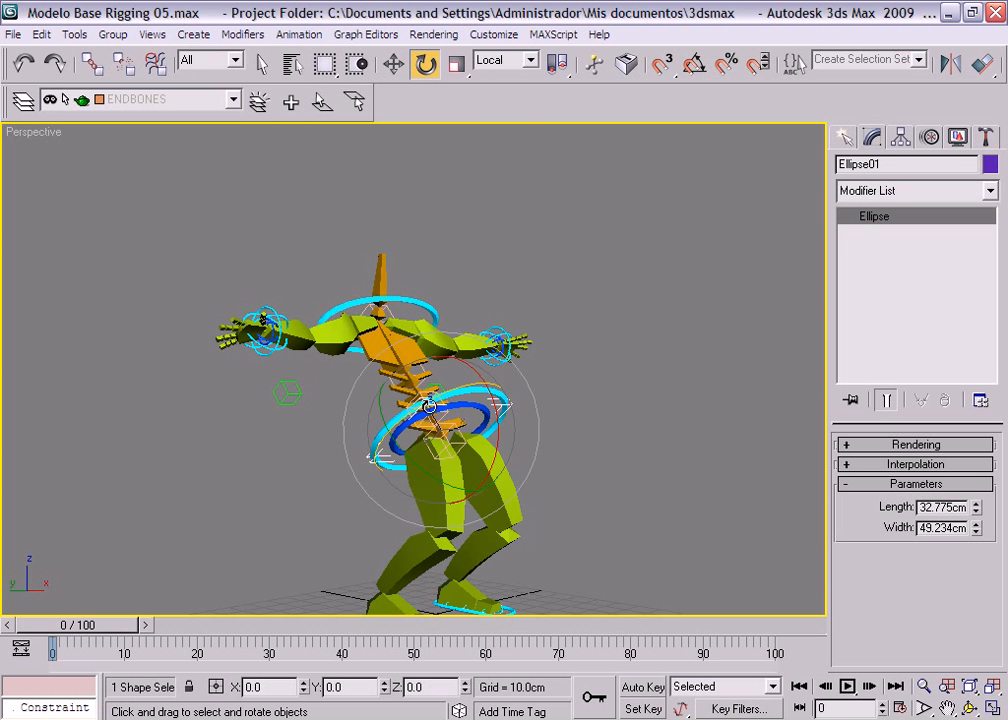
left_click_drag(428, 406, 408, 400)
- Test-rotate and move the spine point helper just below the chest
left_click(392, 378)
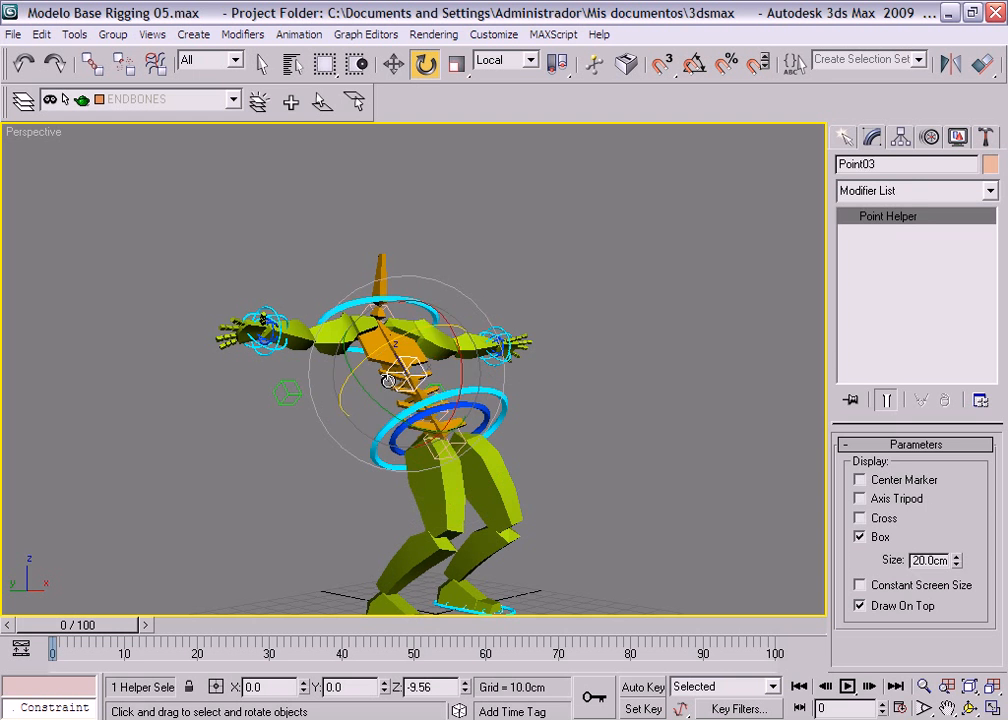
mouse_move(416, 335)
left_mouse_down()
mouse_move(452, 331)
mouse_move(433, 338)
left_mouse_up()
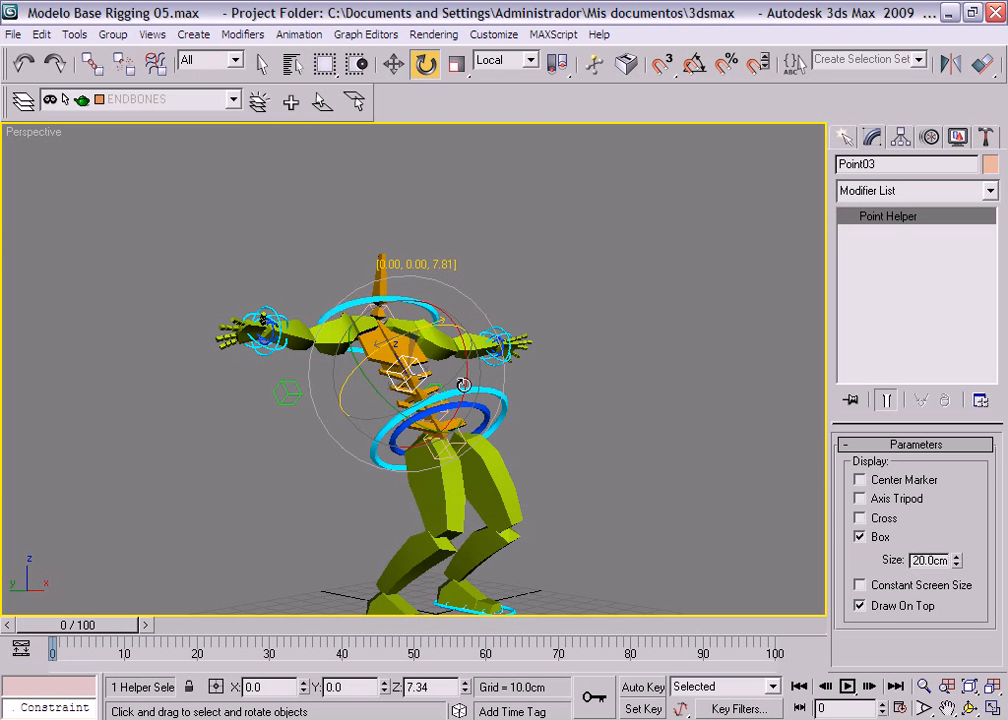
right_click(463, 360)
left_click(486, 382)
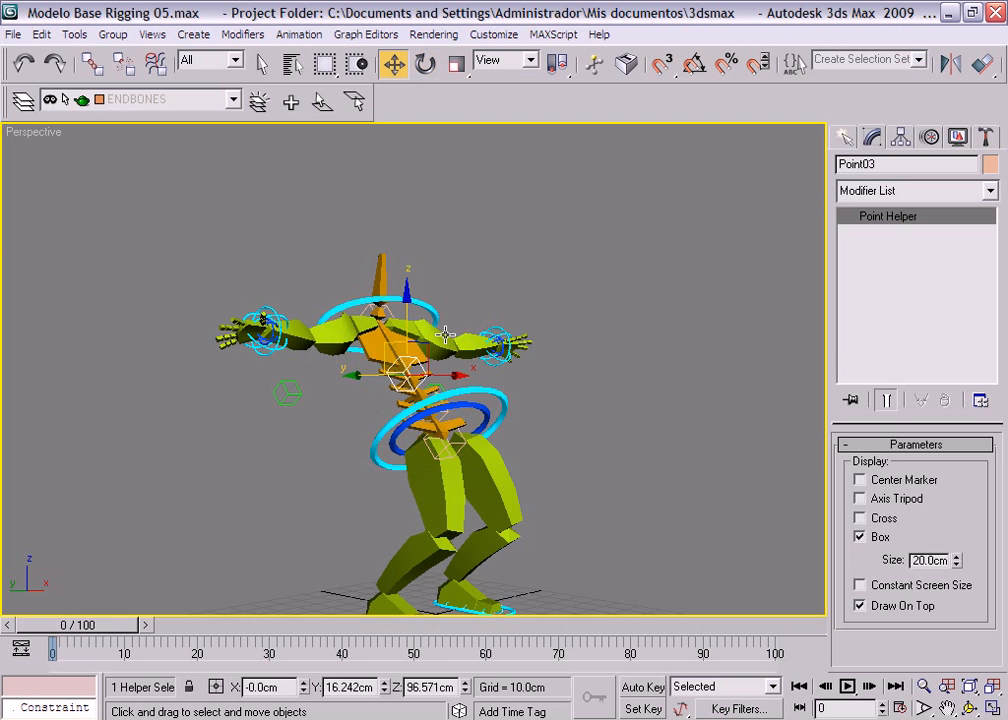
left_click_drag(368, 375, 351, 356)
- Undo all the test rotations and moves back to the character's original standing pose
key("ctrl+z")
key("ctrl+z")
key("ctrl+z")
key("ctrl+z")
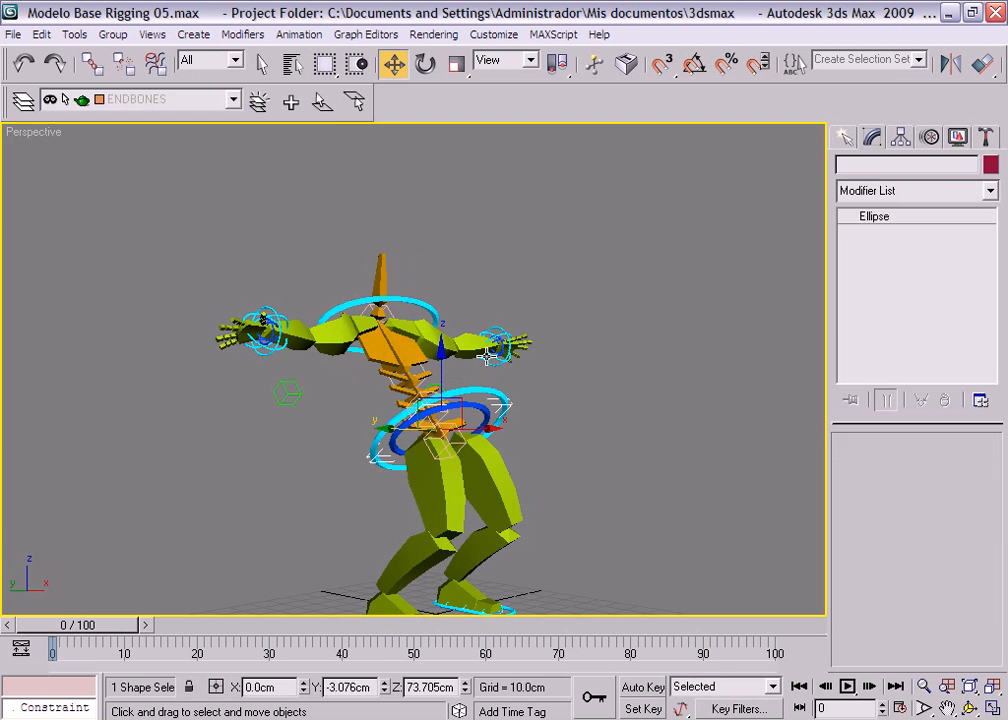
key("ctrl+z")
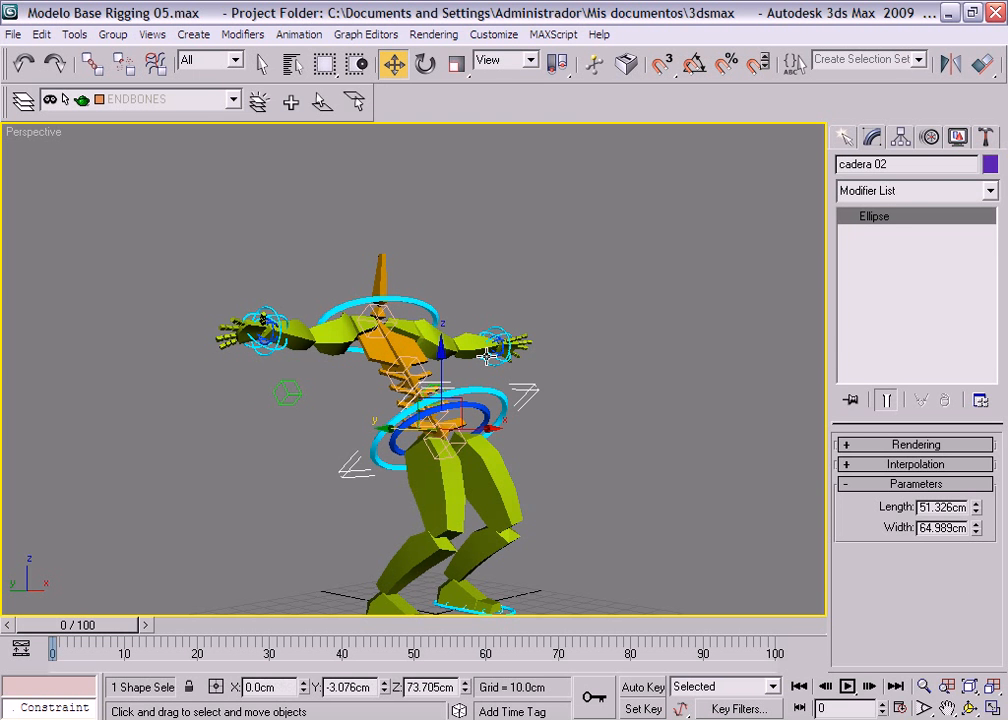
key("ctrl+z")
key("ctrl+z")
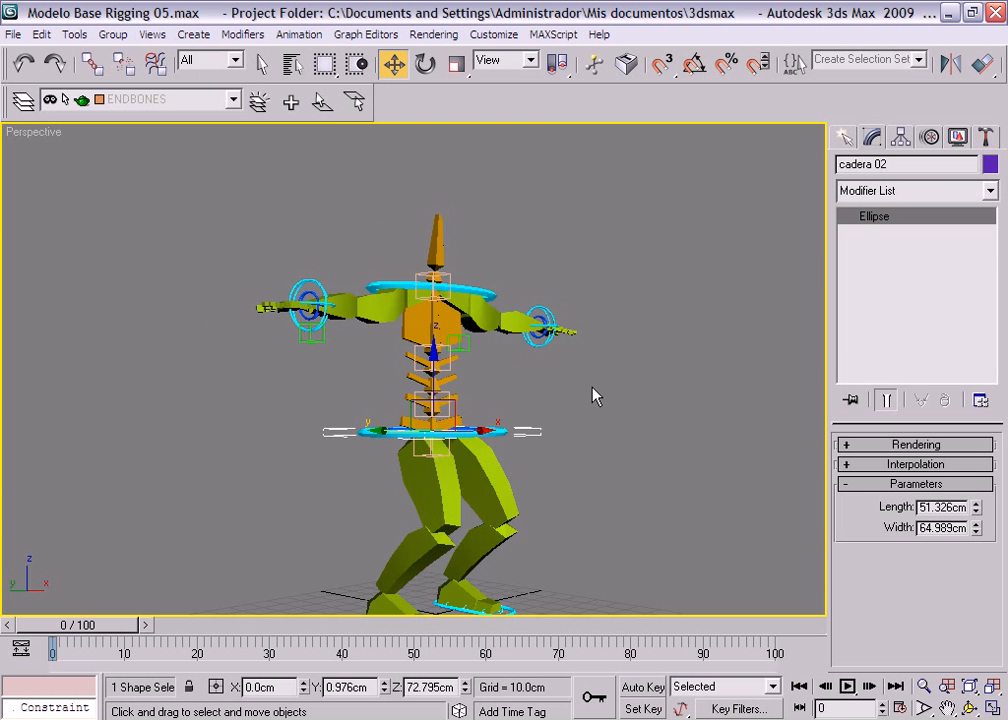
key("ctrl+z")
- Clear the selection and examine the hip, spine, shoulder, elbow and wrist controls from several angles
middle_click_drag(554, 378, 529, 421, "alt")
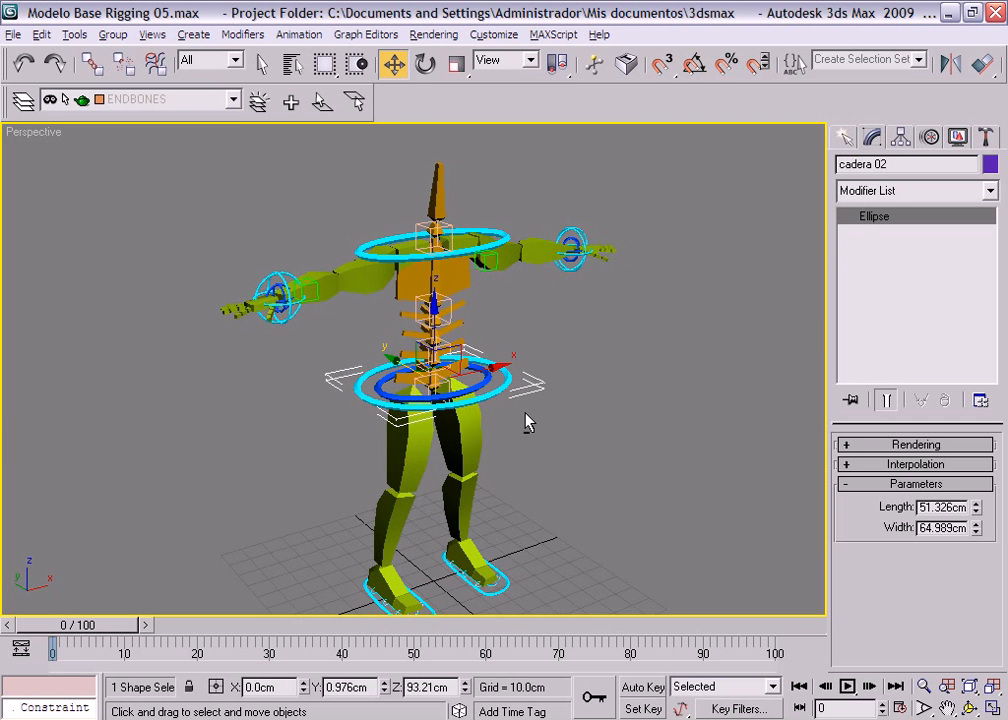
left_click(530, 370)
scroll(508, 430, "up", 3)
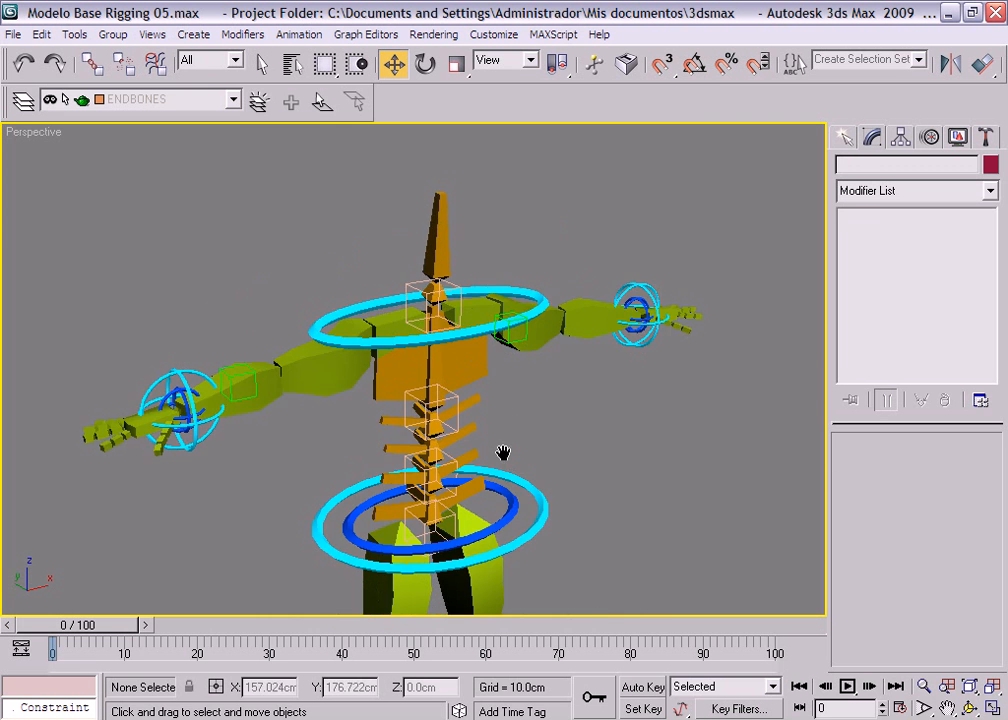
middle_click_drag(504, 452, 508, 340)
middle_click_drag(577, 511, 527, 520, "alt")
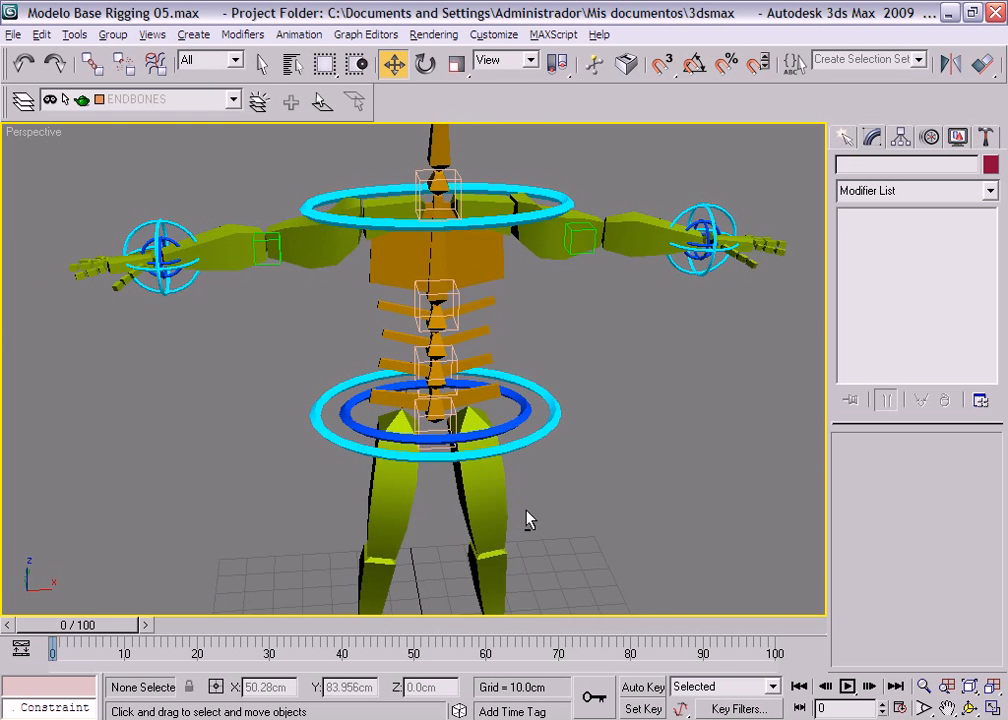
middle_click_drag(628, 347, 395, 419)
scroll(395, 419, "up", 5)
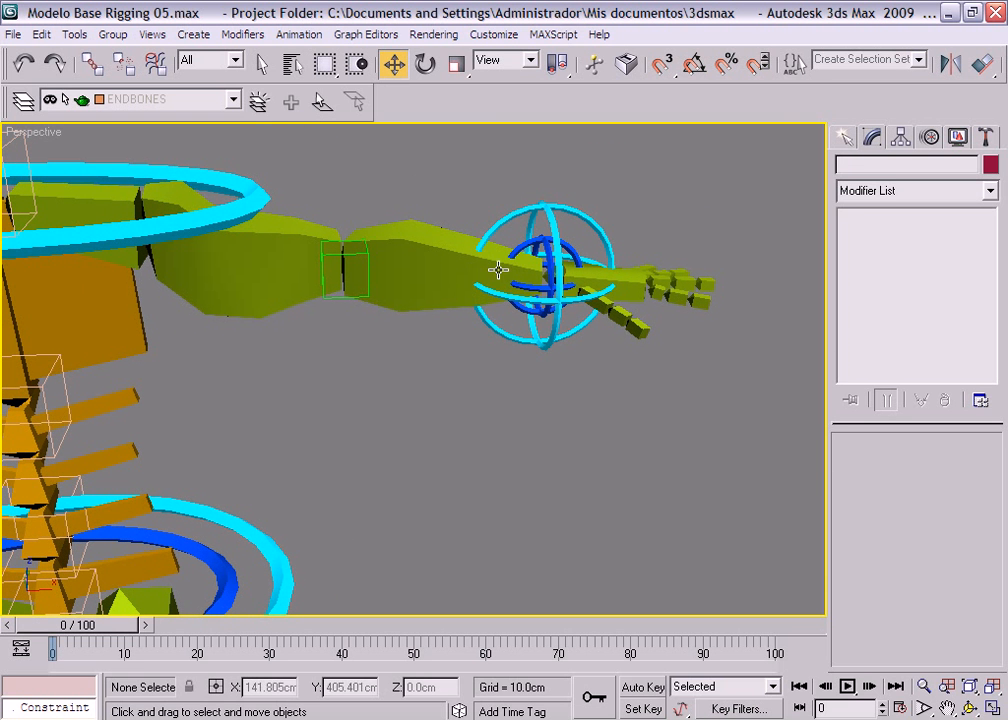
middle_click_drag(405, 382, 572, 388)
scroll(565, 391, "down", 4)
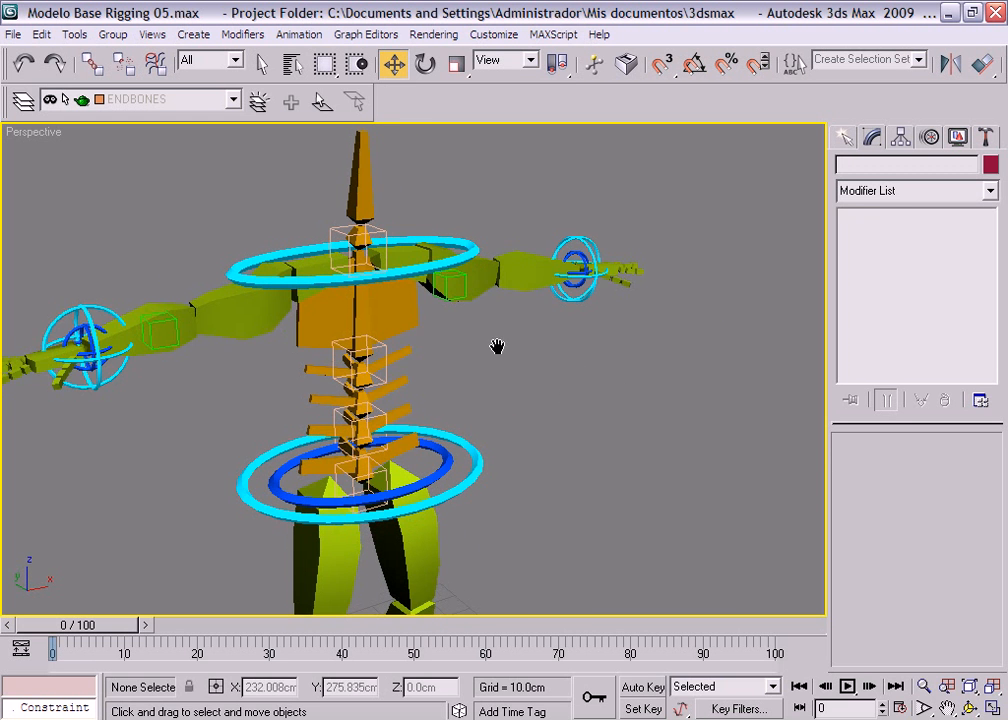
middle_click_drag(497, 346, 577, 297)
scroll(580, 301, "down", 3)
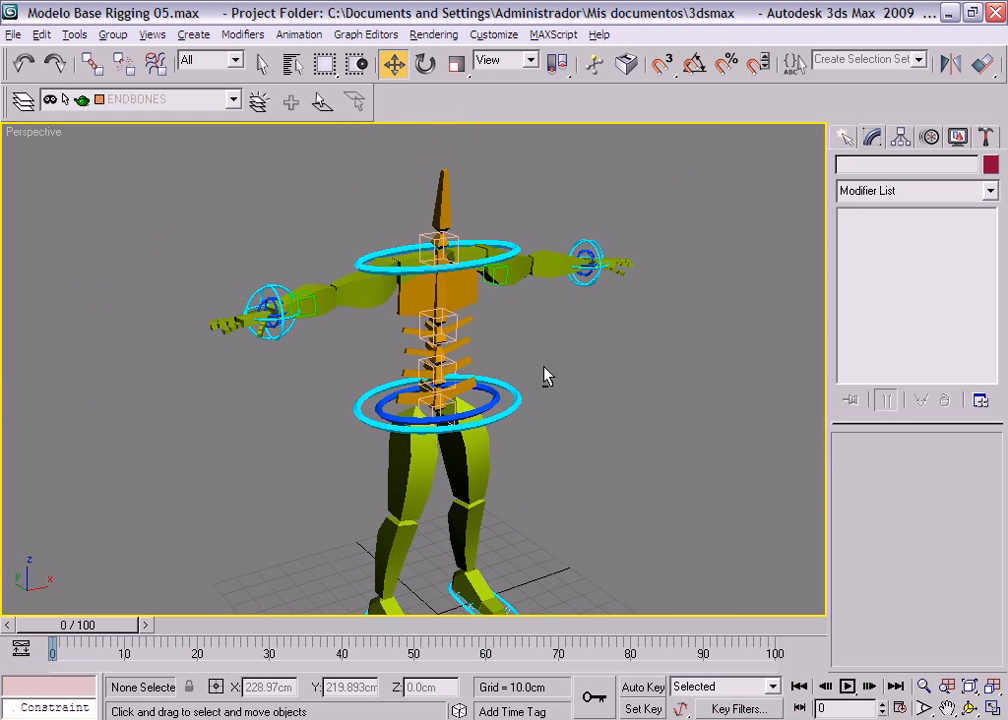
middle_click_drag(545, 376, 541, 317, "alt")
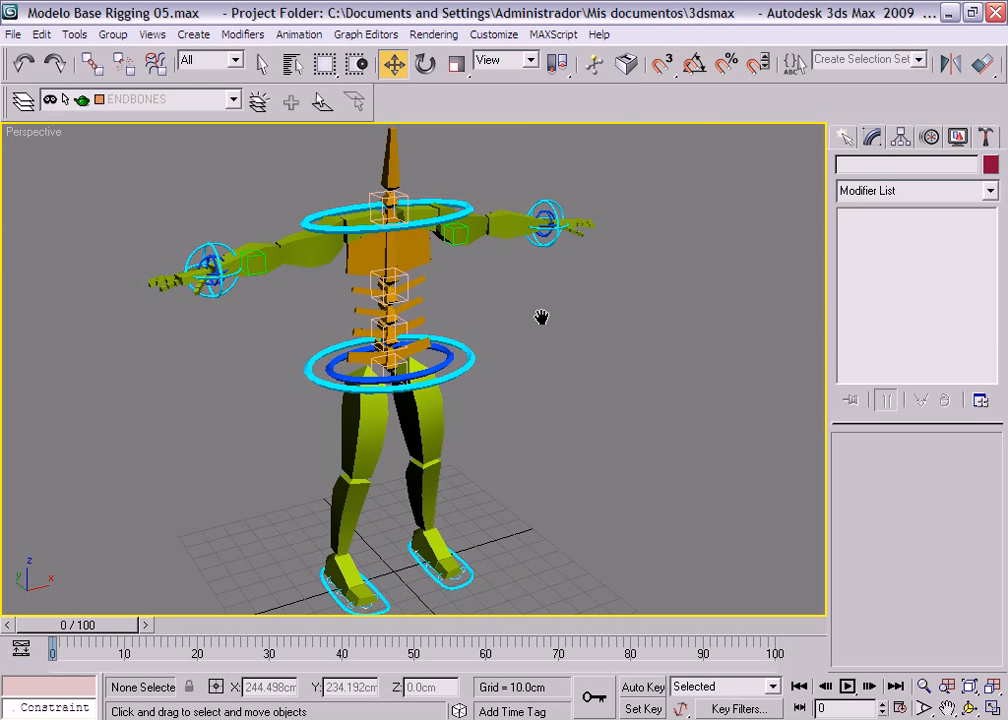
- Unhide the MODELO layer
left_click(234, 102)
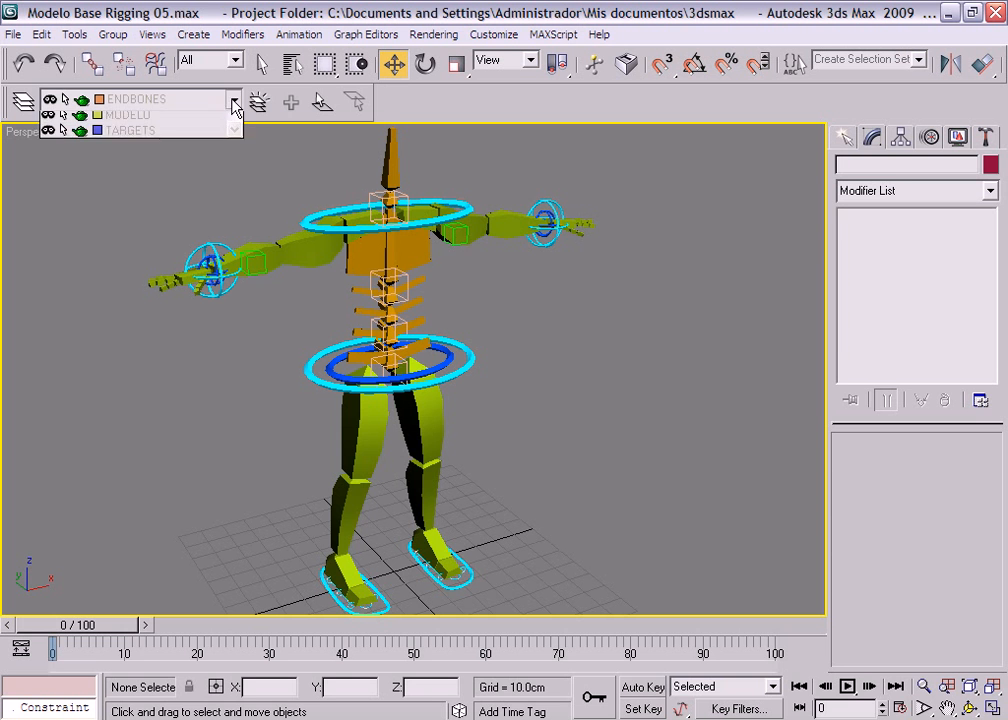
left_click(48, 230)
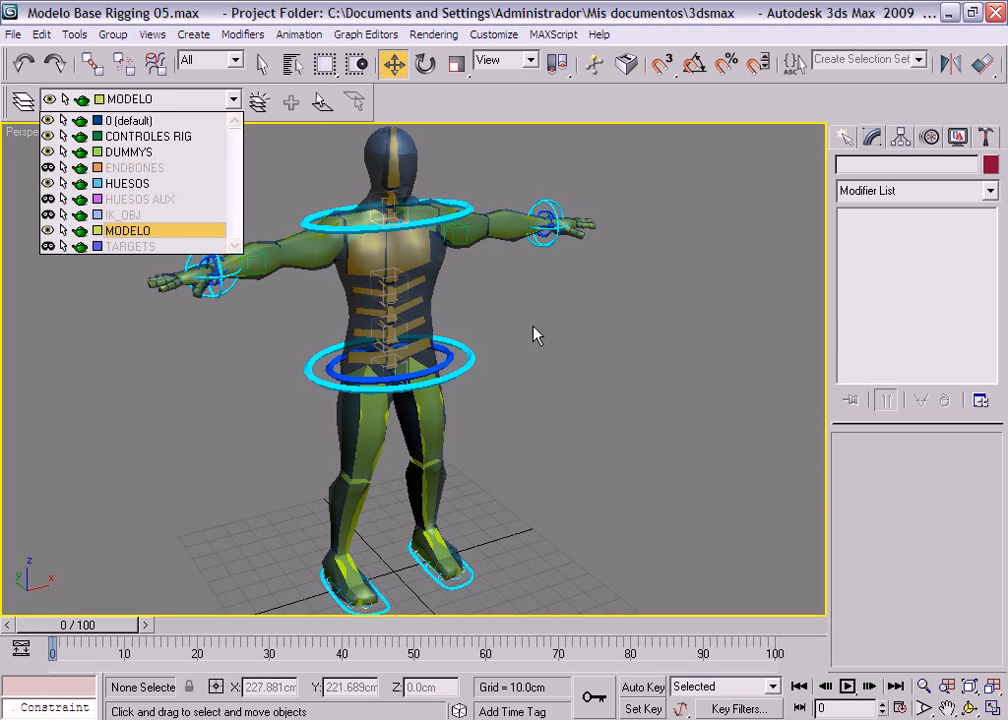
left_click(533, 335)
- Select the character mesh and set the opacity of its blue material, 12 - Default, to 100
left_click(410, 160)
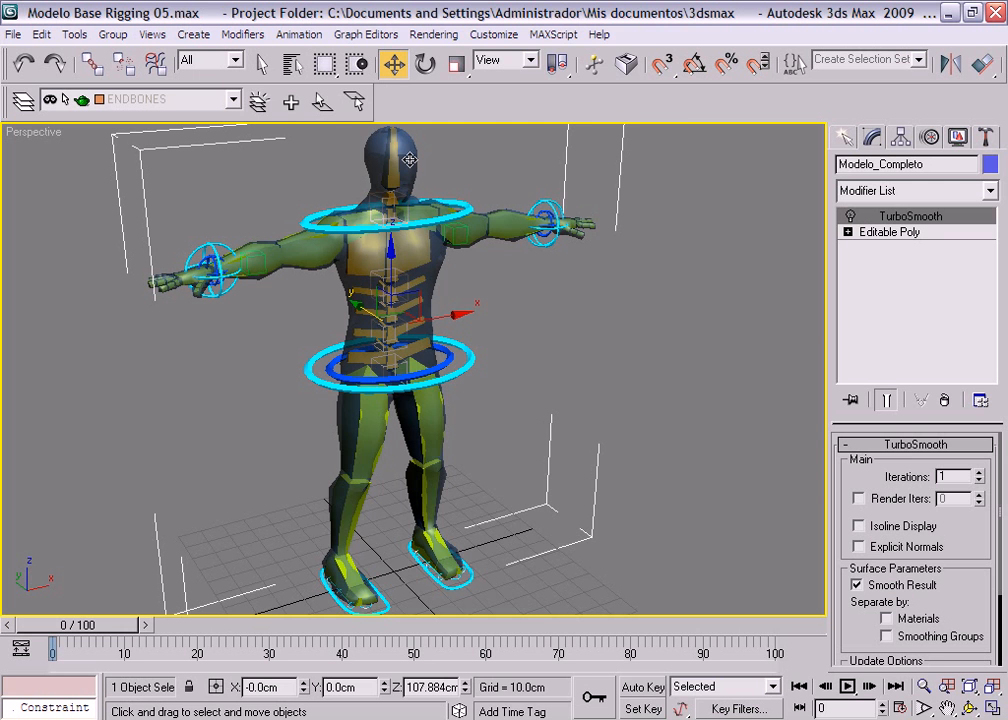
key("m")
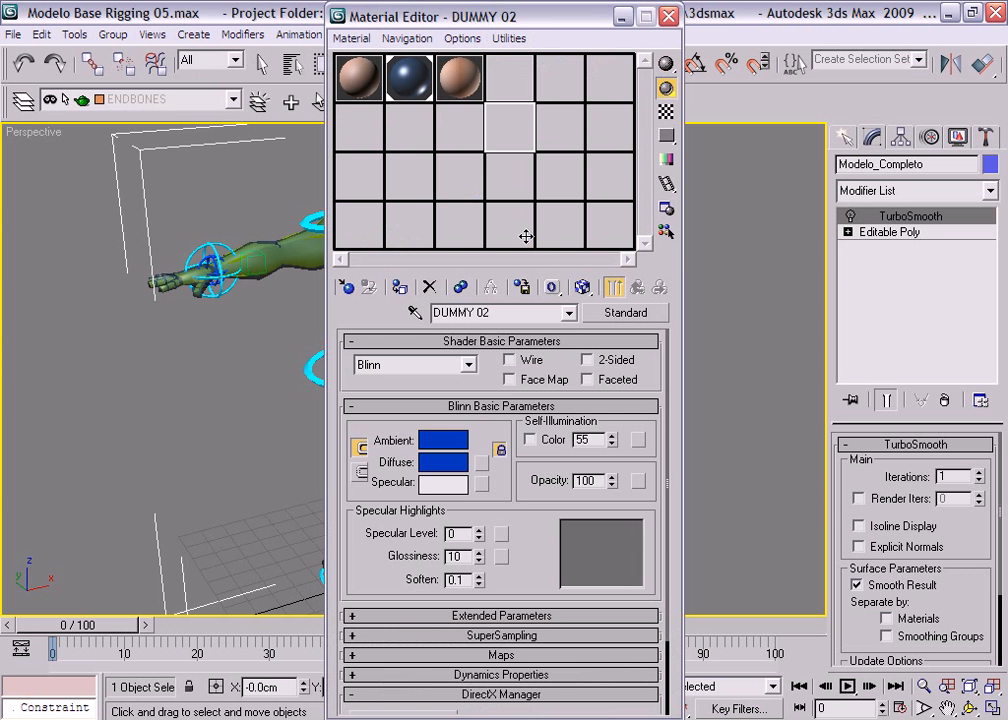
left_click(410, 76)
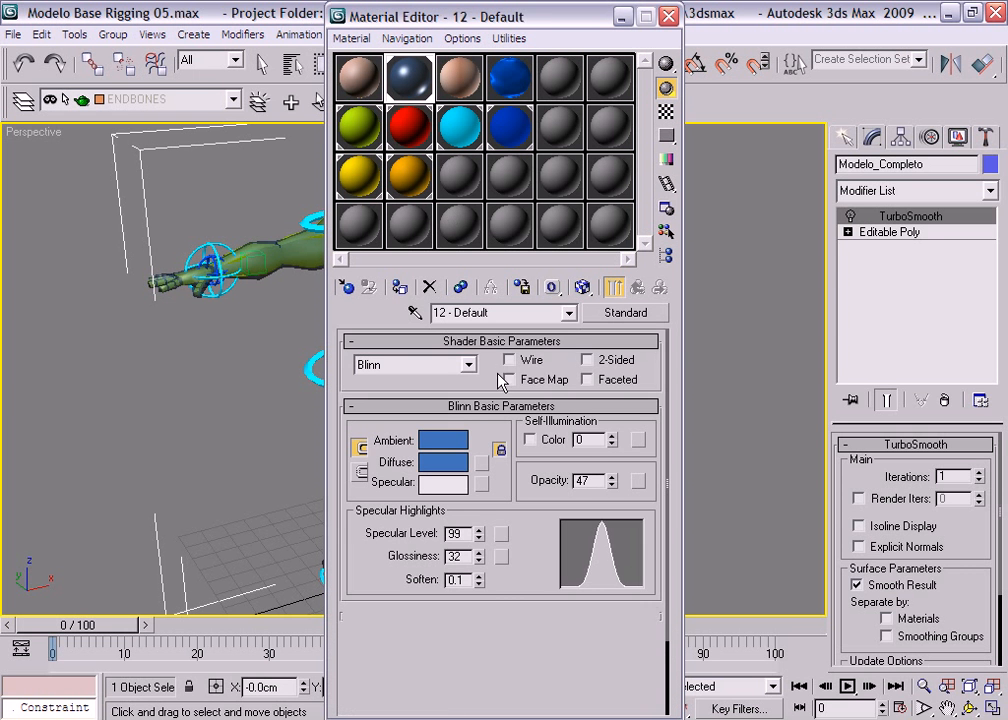
left_click_drag(611, 484, 594, 164)
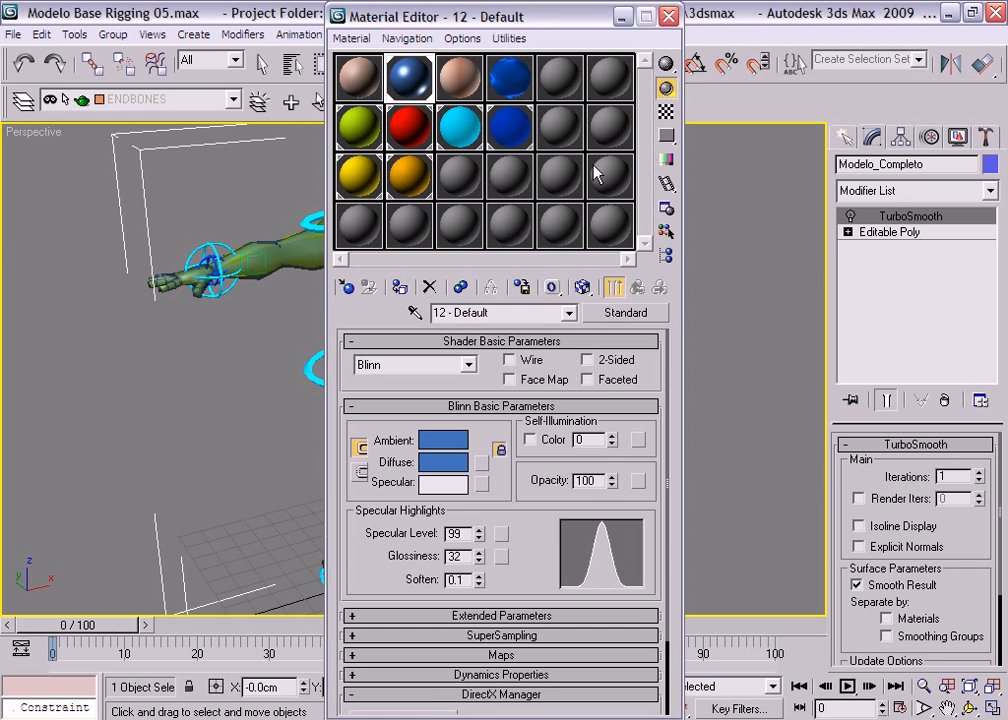
left_click(668, 16)
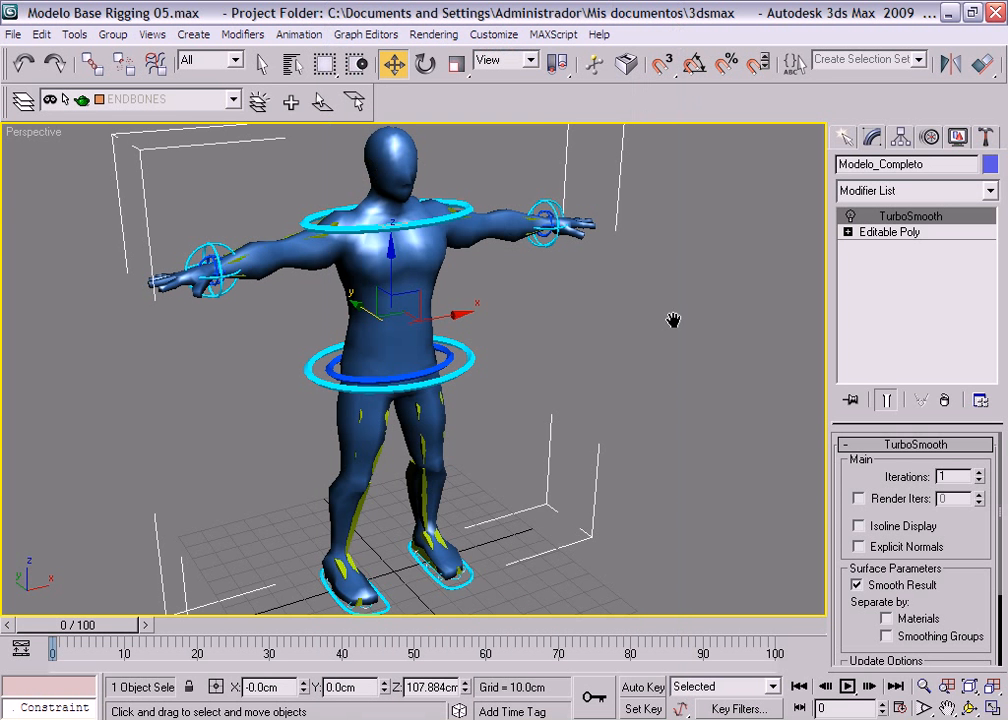
- Add a Skin modifier to the character mesh between Editable Poly and TurboSmooth
mouse_move(576, 346)
middle_mouse_down("alt")
mouse_move(683, 316)
mouse_move(515, 308)
mouse_move(470, 326)
mouse_move(562, 360)
middle_mouse_up("alt")
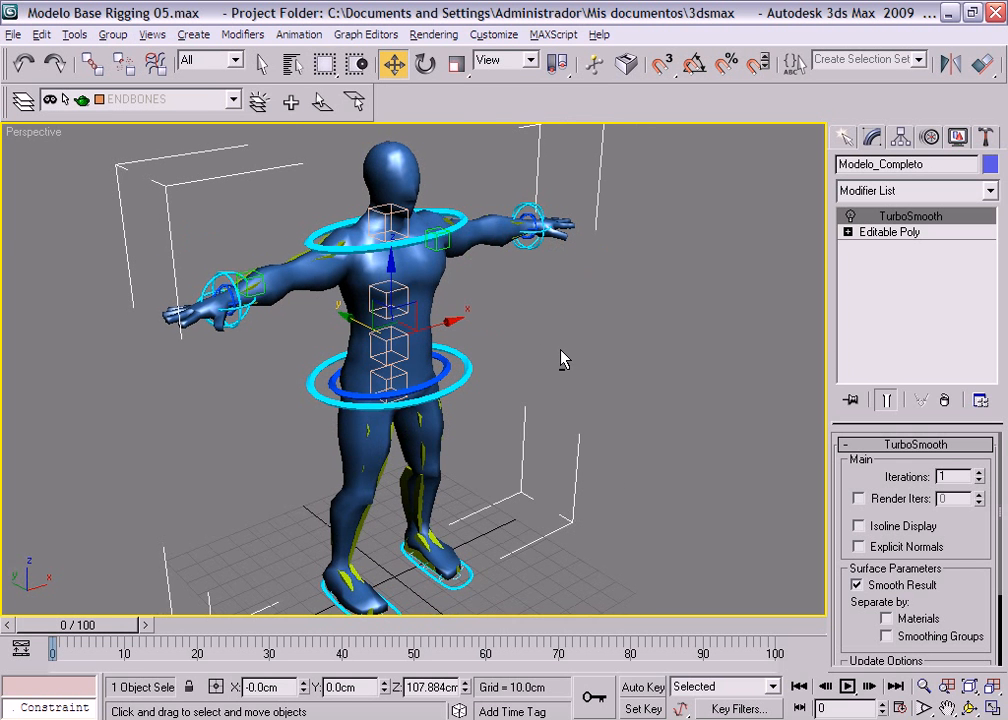
left_click(890, 232)
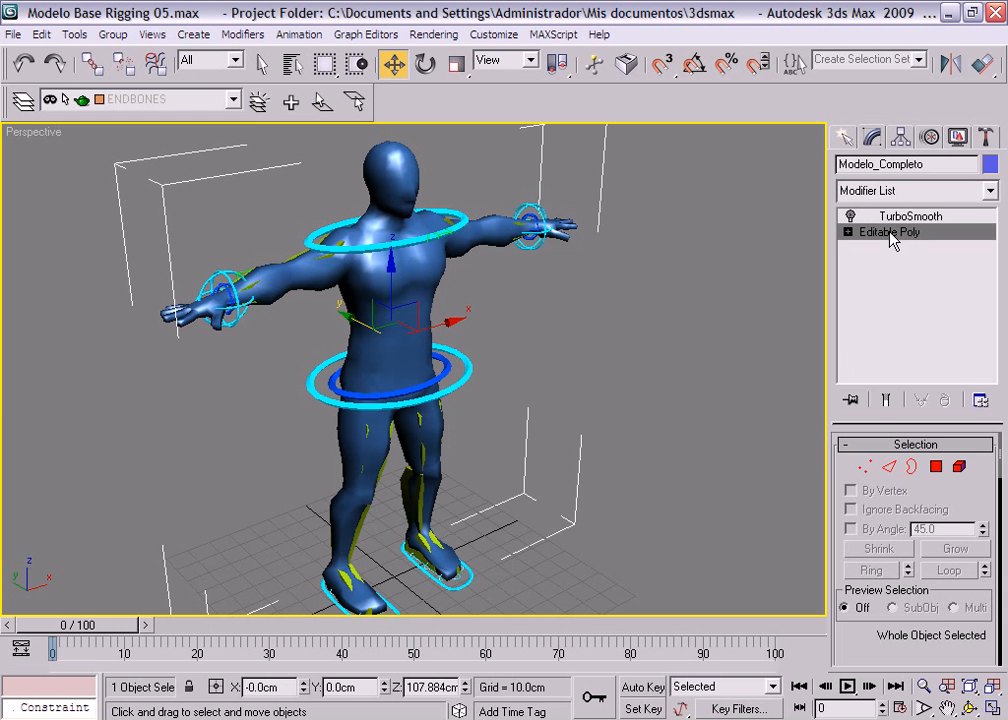
left_click(994, 192)
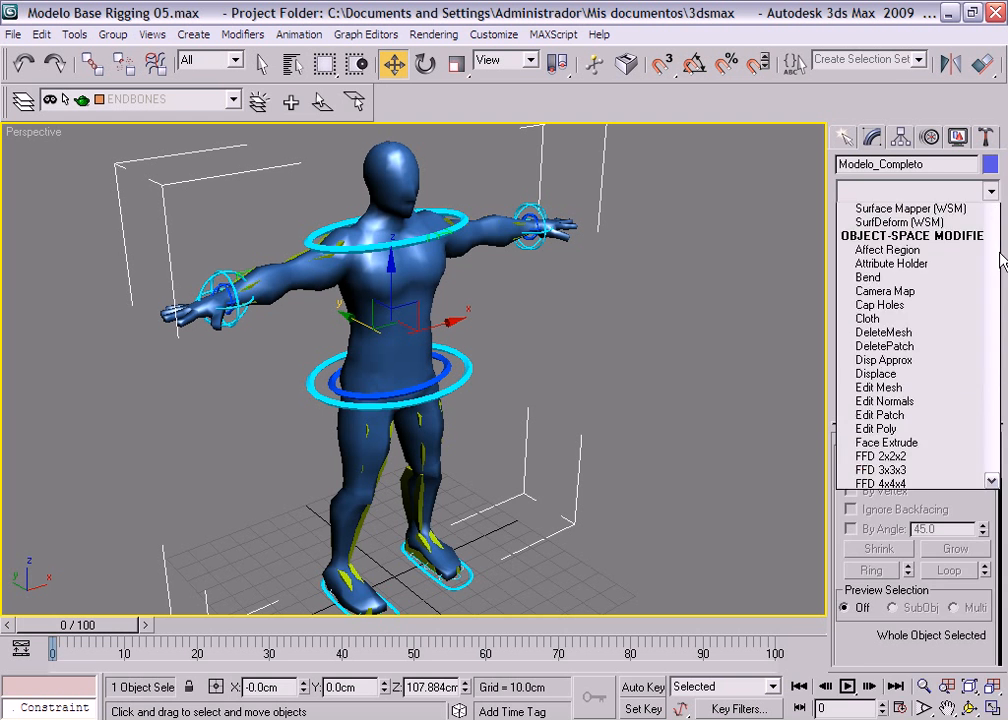
scroll(995, 330, "down", 17)
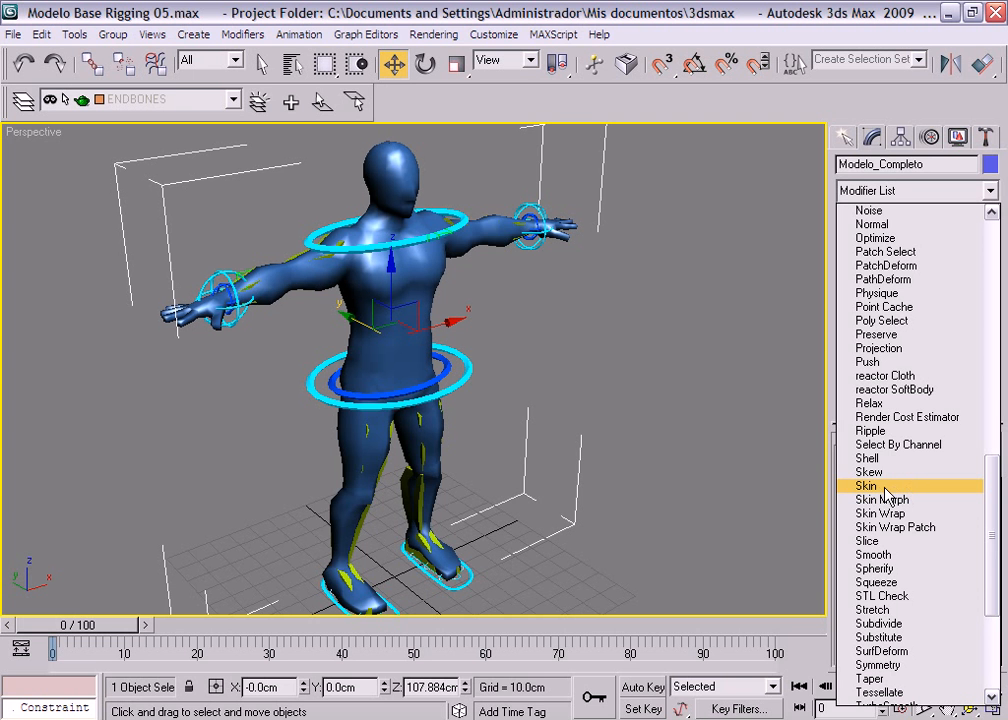
left_click(884, 487)
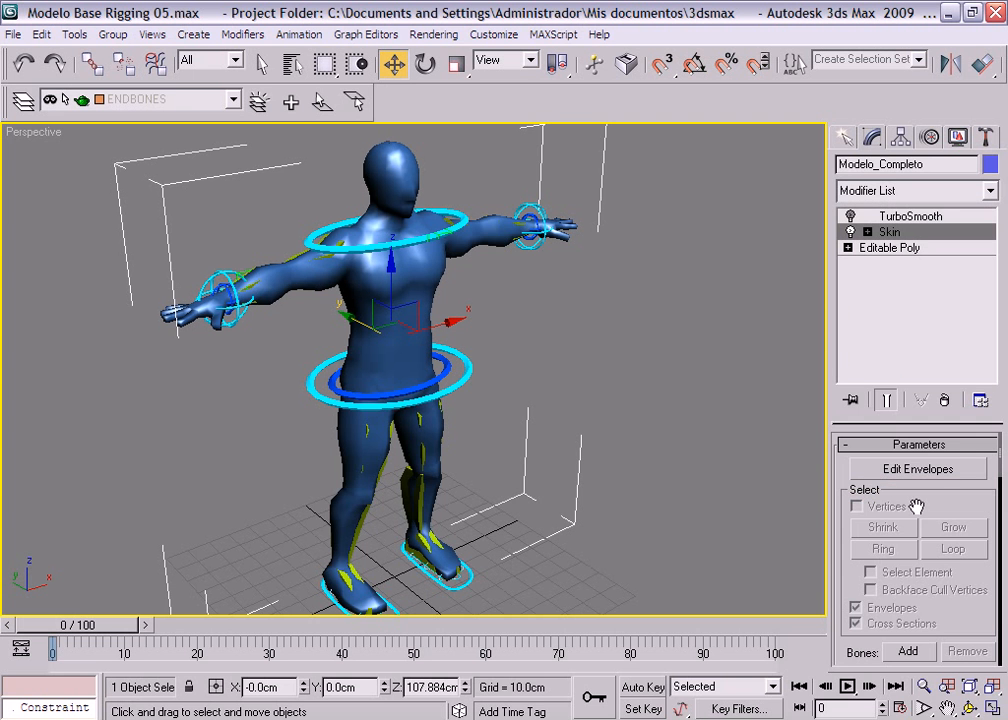
- Add the Bone15 to Bone61 hierarchy and both leg chains, D_FEMUR01 to D_DEDOS01 and D_FEMUR to D_DEDOS, to the Skin modifier's bones
left_click_drag(931, 498, 922, 292)
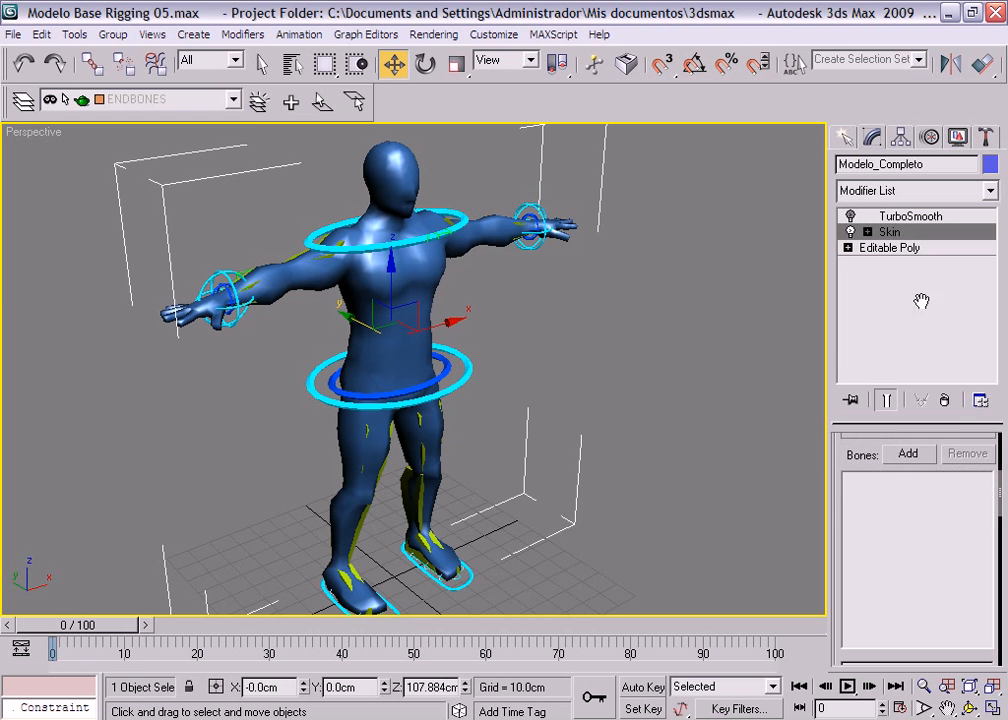
left_click(906, 454)
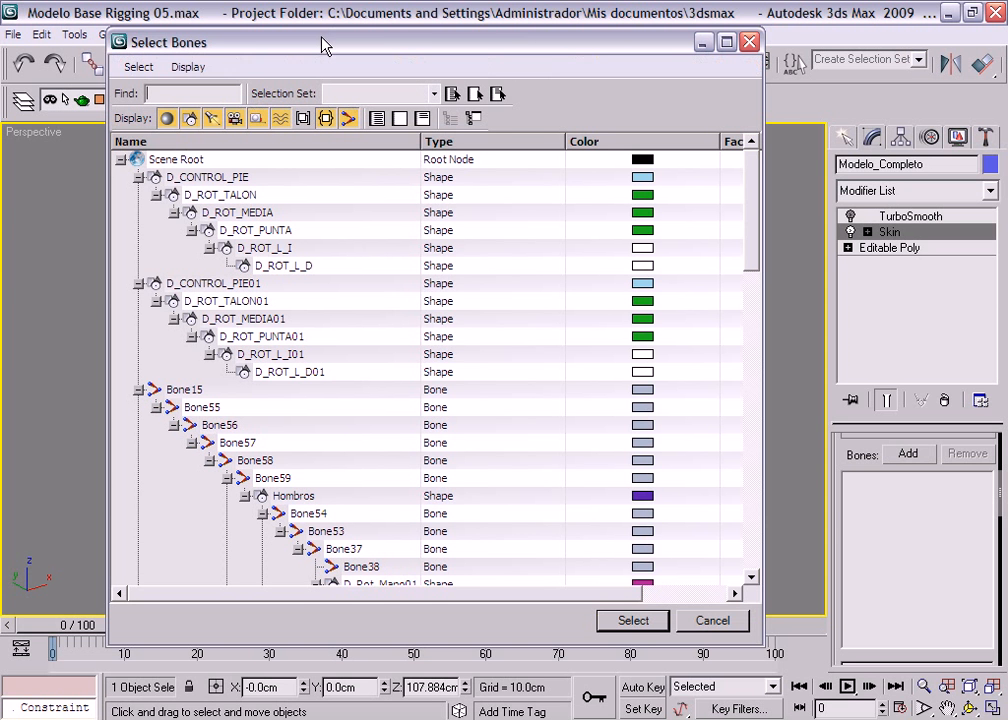
left_click_drag(322, 48, 349, 31)
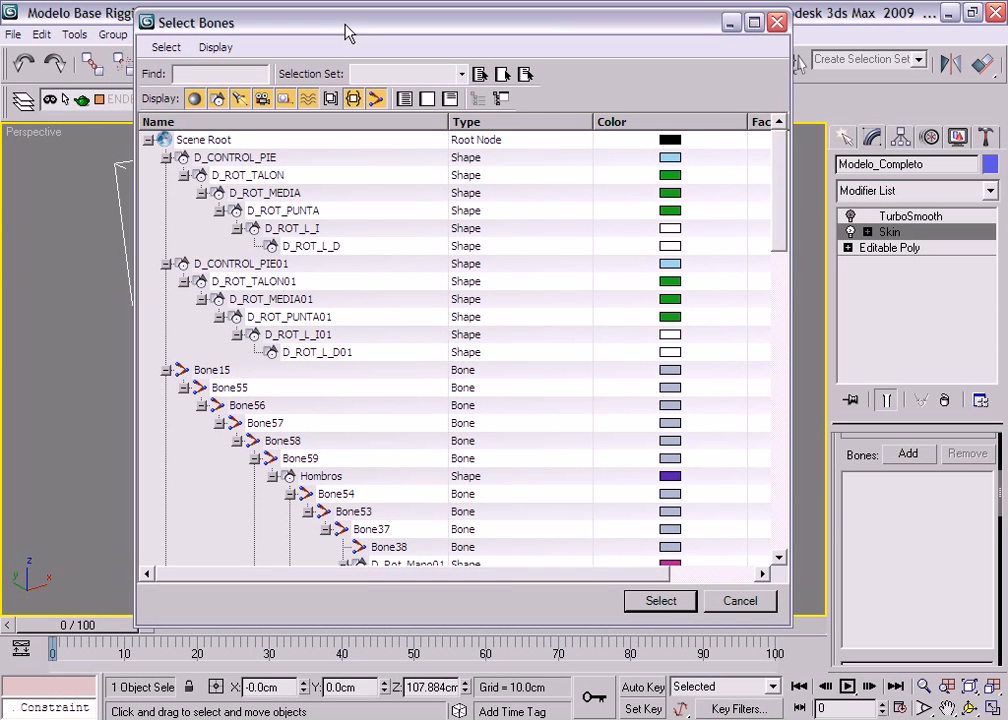
mouse_move(779, 210)
left_mouse_down()
mouse_move(778, 288)
mouse_move(783, 212)
left_mouse_up()
scroll(785, 230, "down", 3)
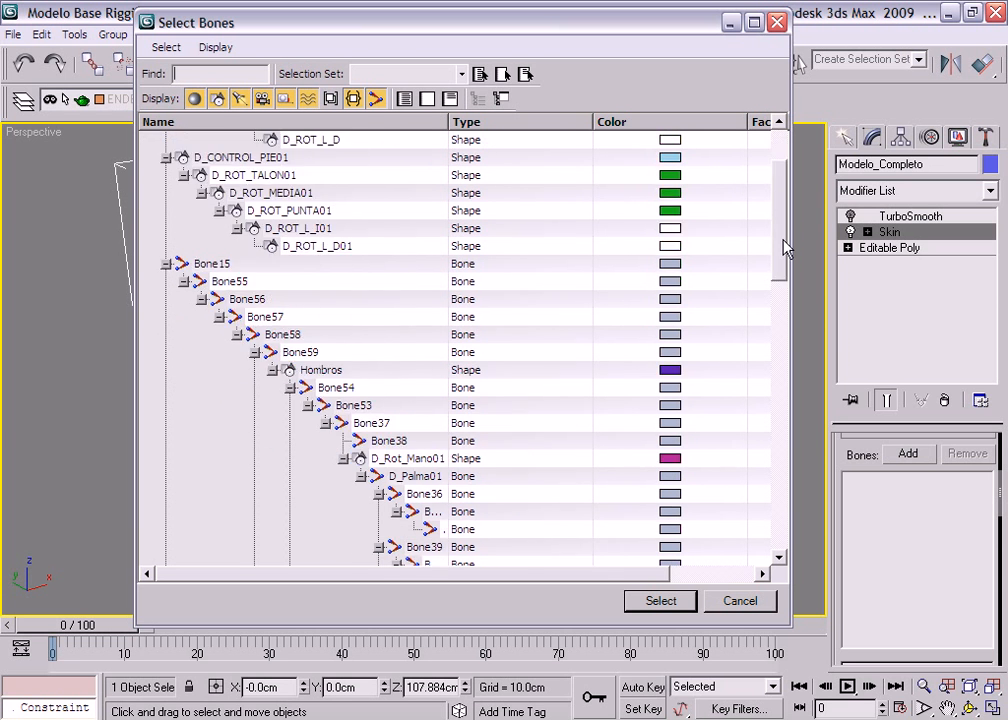
left_click_drag(172, 160, 441, 307)
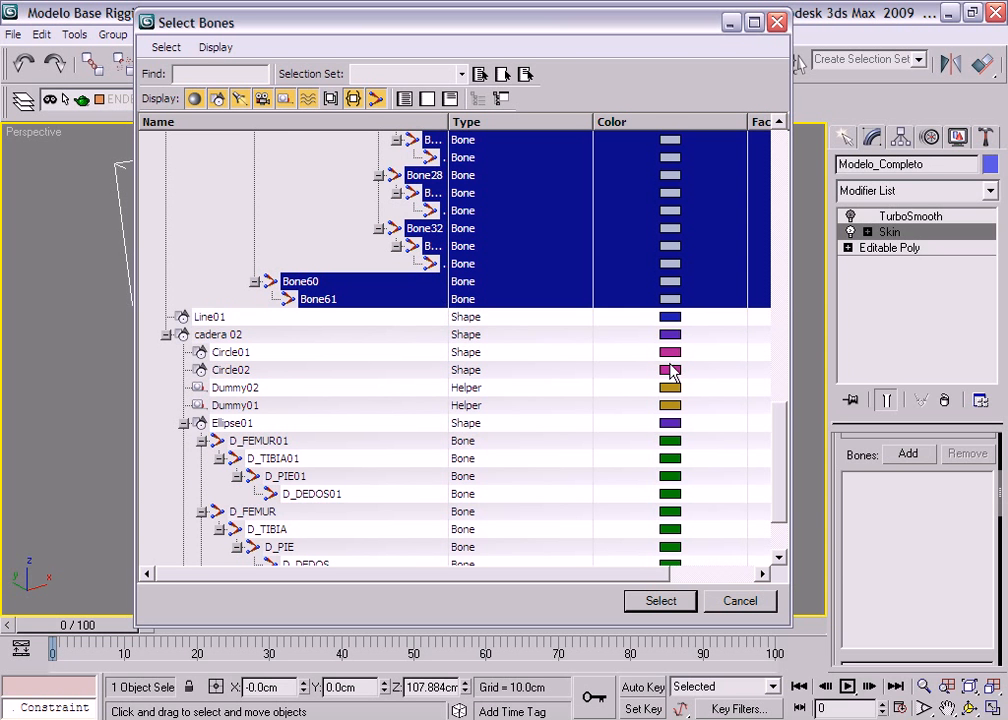
left_click_drag(782, 438, 781, 495)
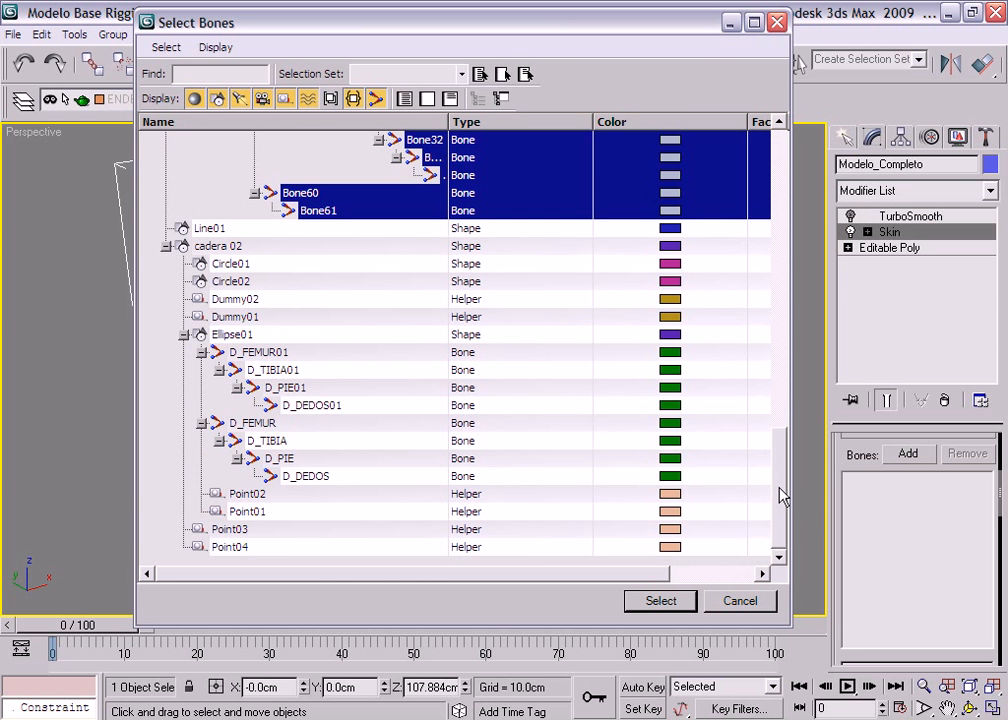
left_click_drag(262, 355, 313, 414, "ctrl")
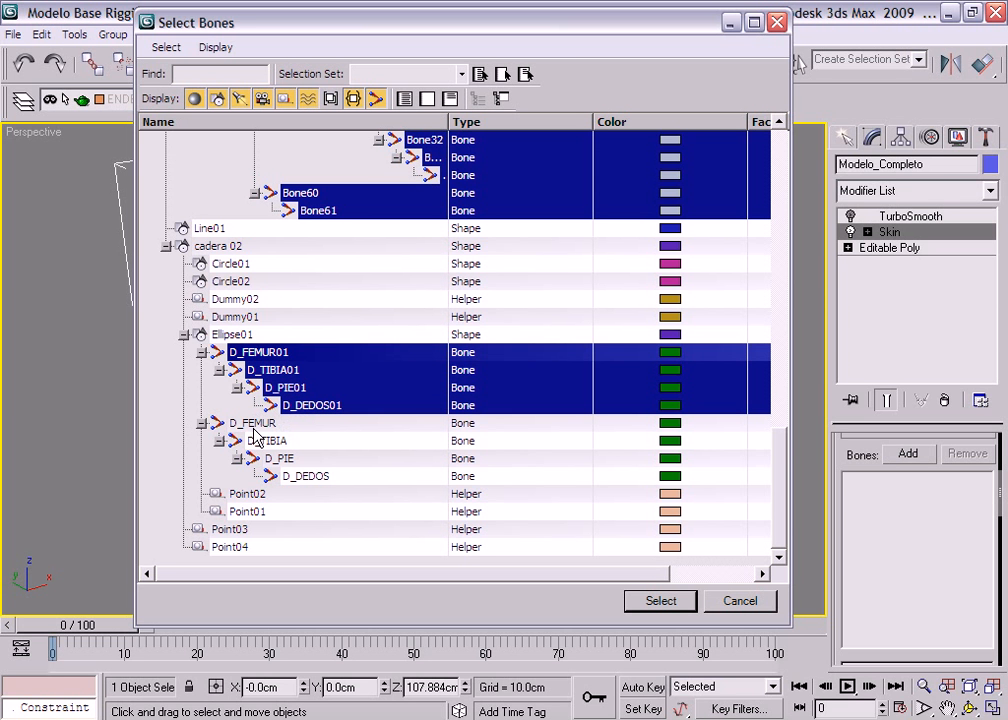
left_click_drag(254, 428, 298, 481, "ctrl")
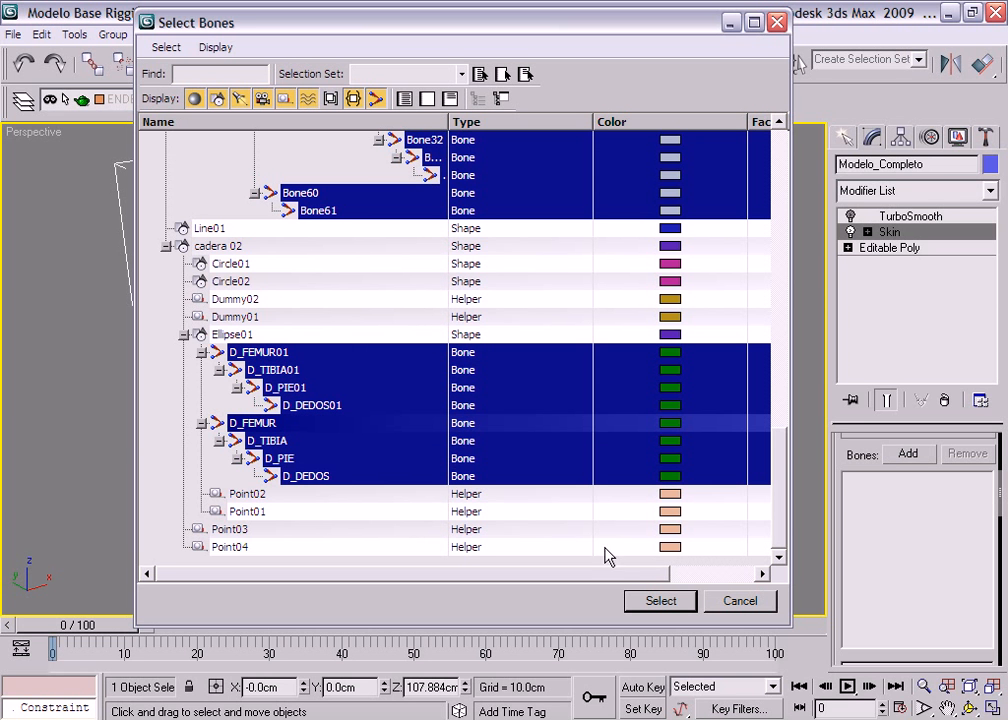
left_click(645, 604)
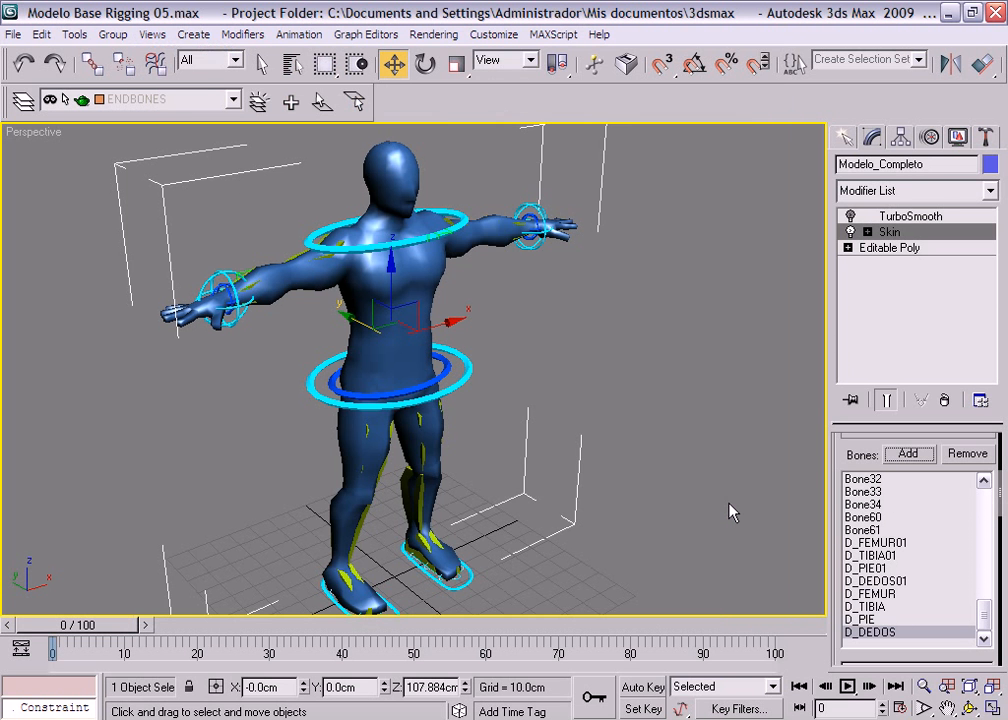
- Turn on the TurboSmooth modifier of the character mesh
left_click(672, 377)
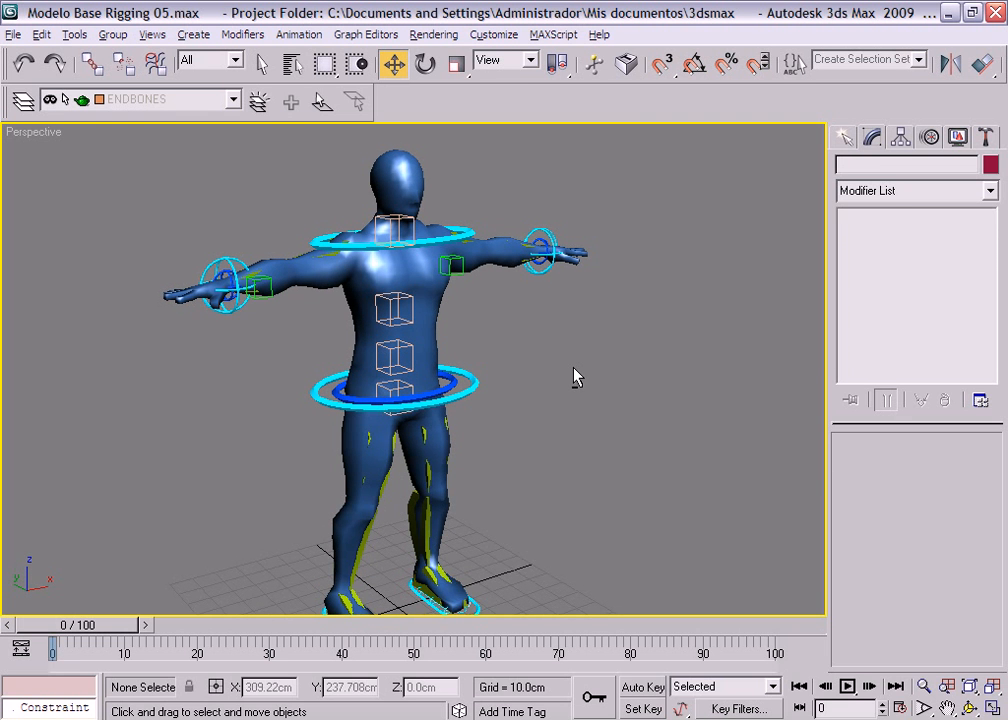
middle_click_drag(574, 377, 566, 386, "alt")
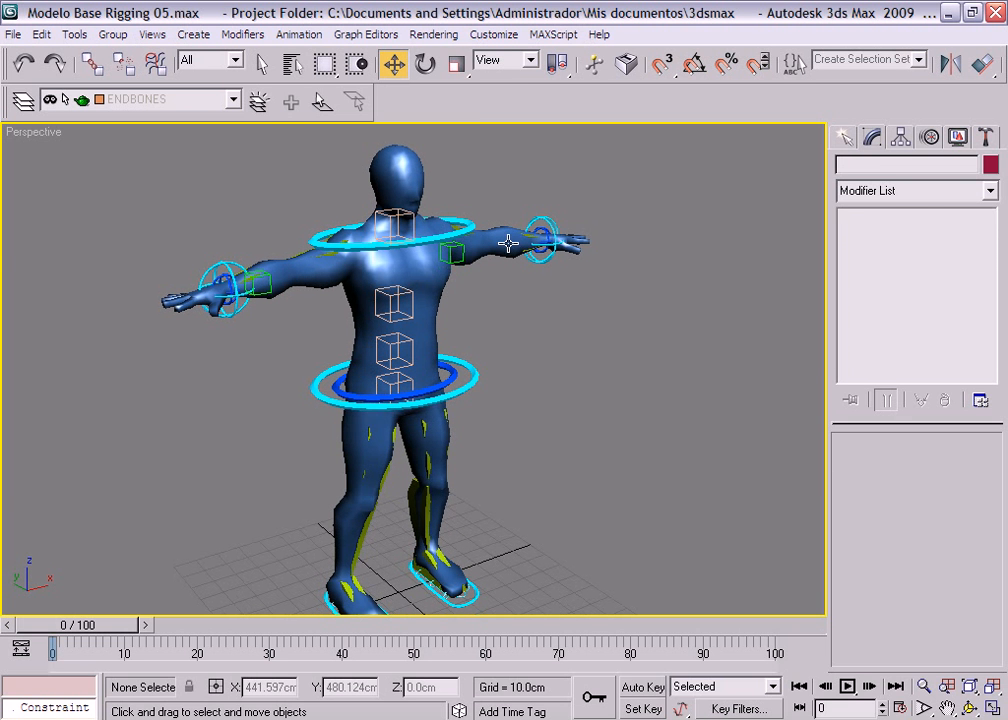
left_click(585, 244)
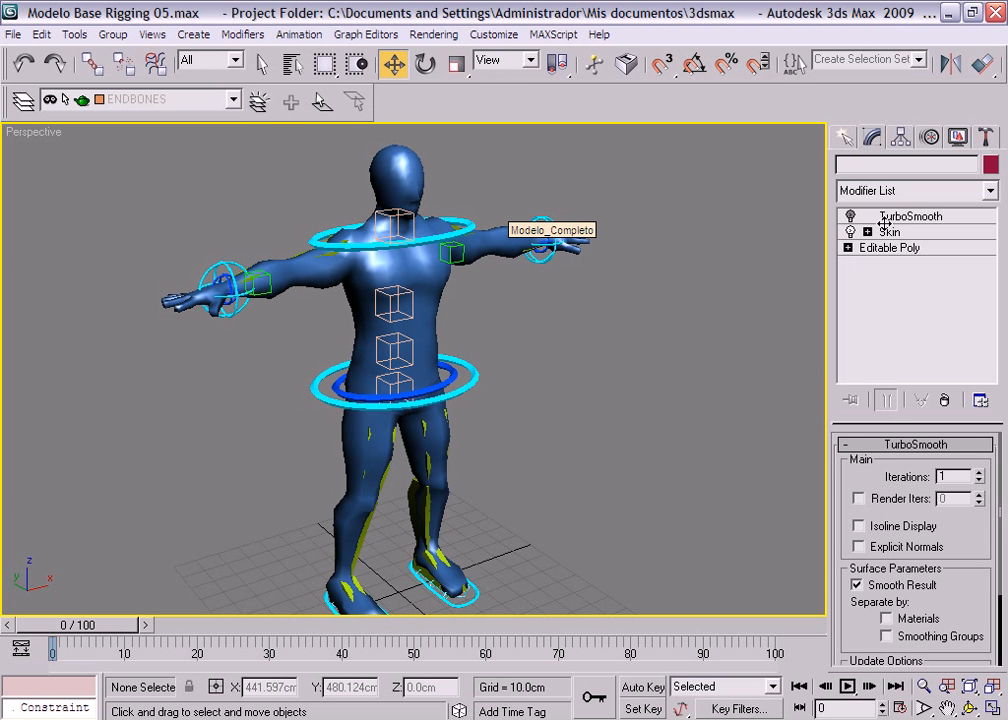
left_click(851, 218)
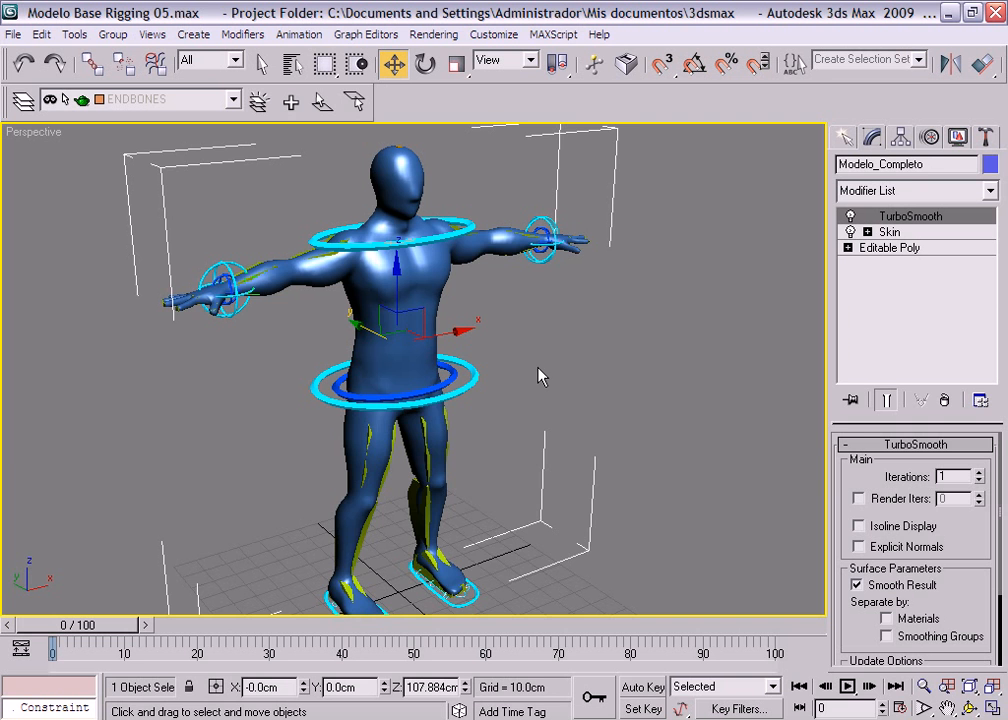
mouse_move(531, 378)
middle_mouse_down("alt")
mouse_move(587, 362)
mouse_move(529, 369)
middle_mouse_up("alt")
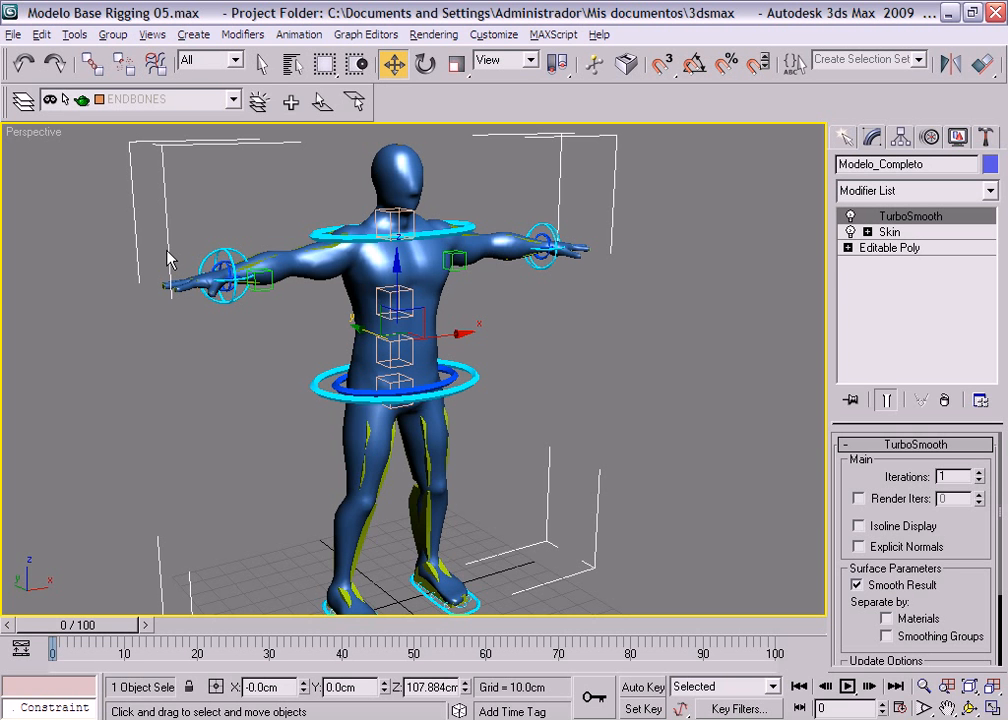
- Hide the HUESOS and DUMMYS layers and clear the selection
left_click(235, 101)
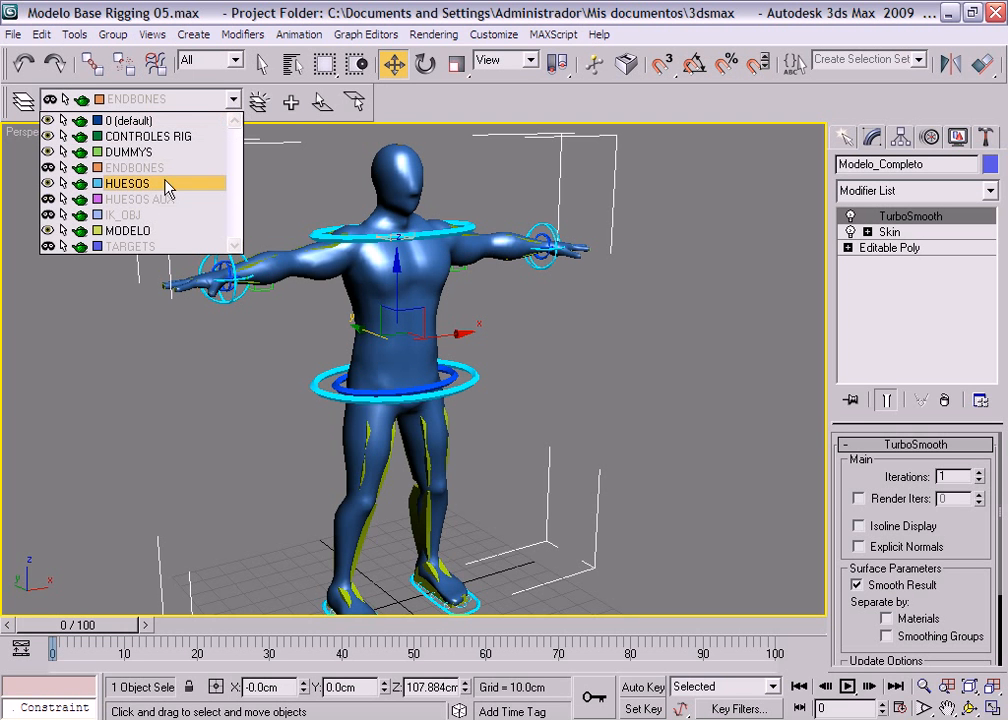
left_click(48, 183)
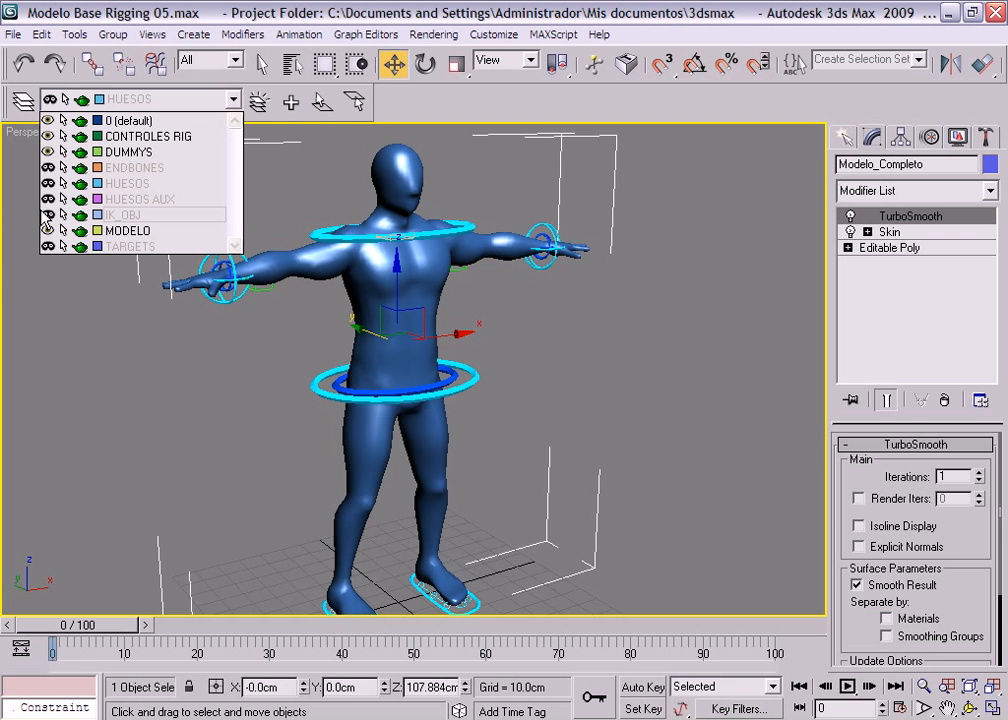
left_click(47, 152)
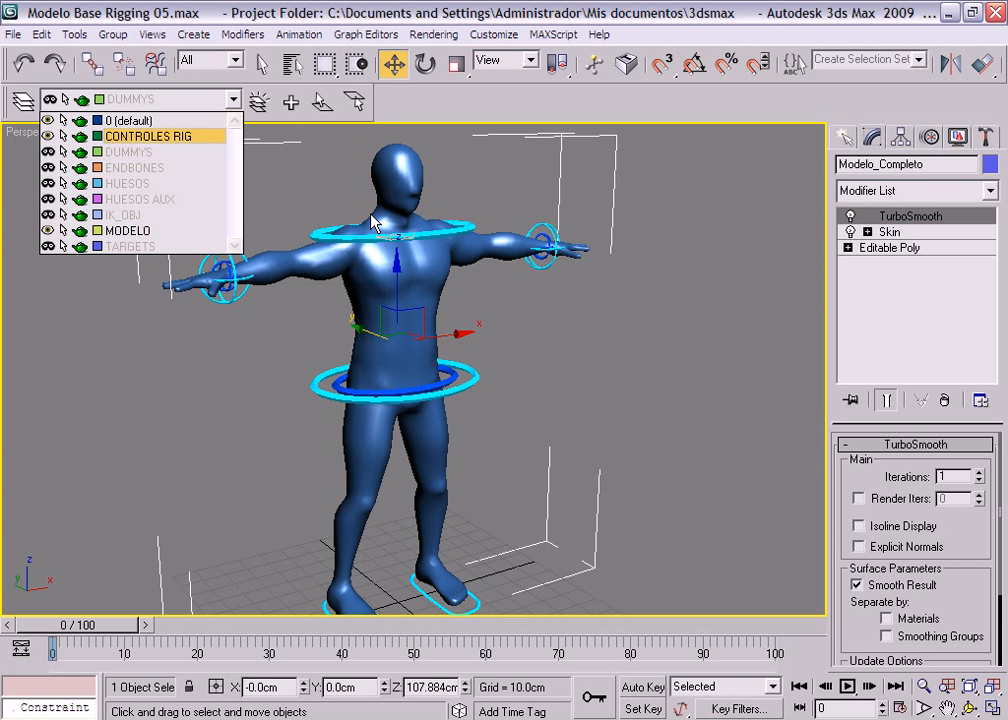
left_click(601, 384)
- Test the mesh deformation by lowering and rotating the outer hip ring, cadera 02, and undo both transforms
left_click(465, 385)
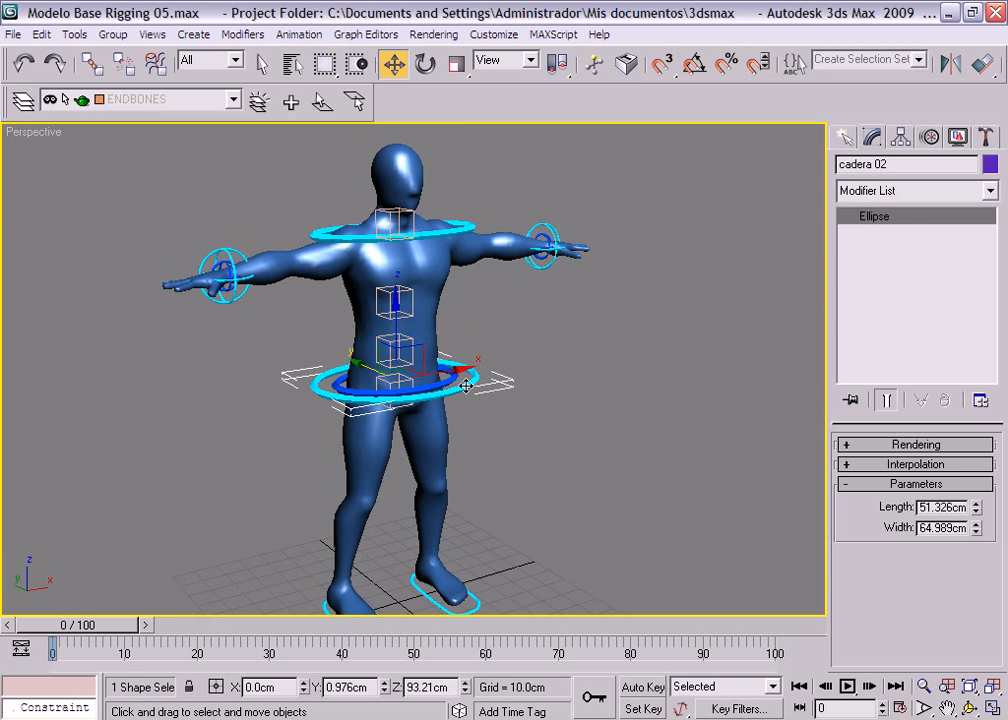
middle_click_drag(465, 385, 491, 381, "alt")
middle_click_drag(519, 421, 536, 373, "alt")
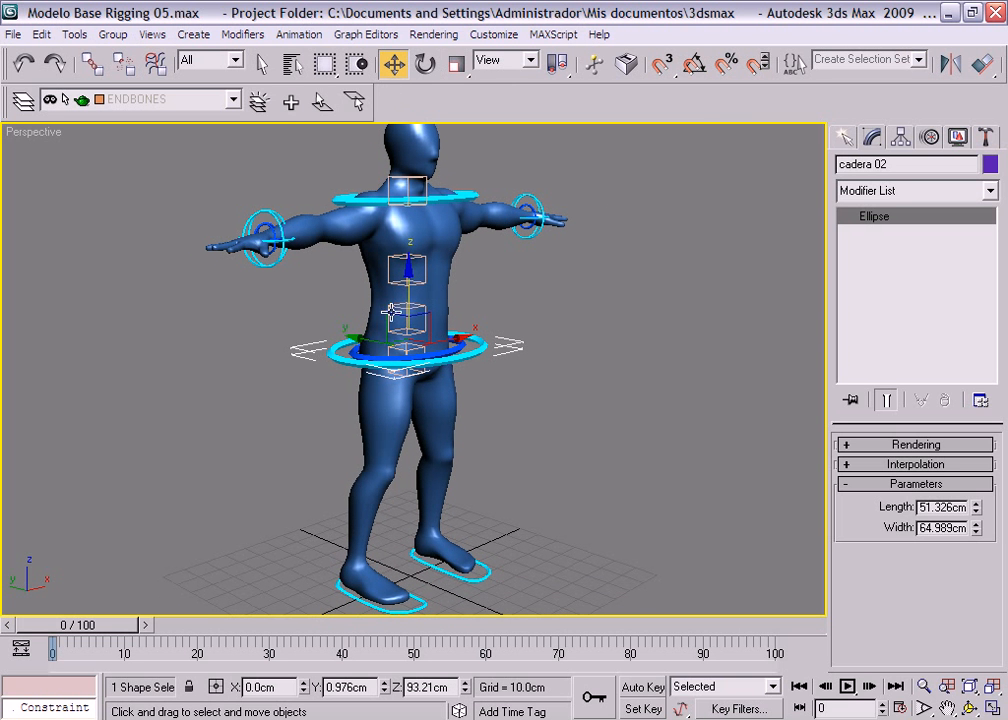
left_click_drag(387, 330, 379, 366)
left_click(425, 63)
left_click_drag(414, 420, 371, 390)
right_click(371, 390)
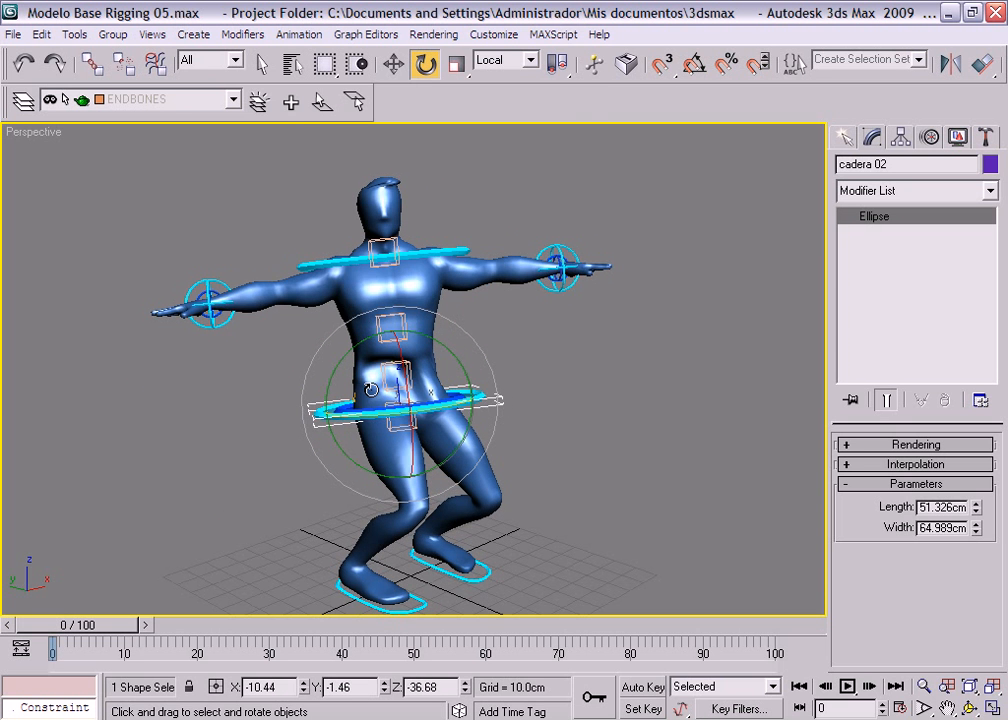
key("ctrl+z")
key("ctrl+z")
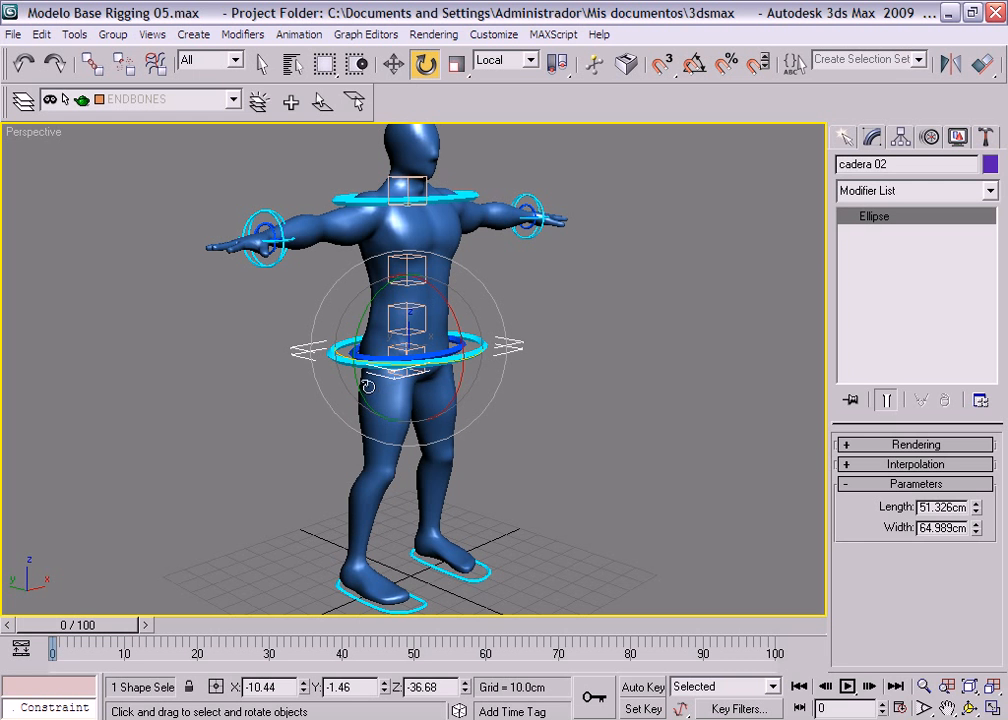
- Test the D_CONTROL_PIE foot control with its TALON_PUNTA attribute and undo the change
left_click(408, 610)
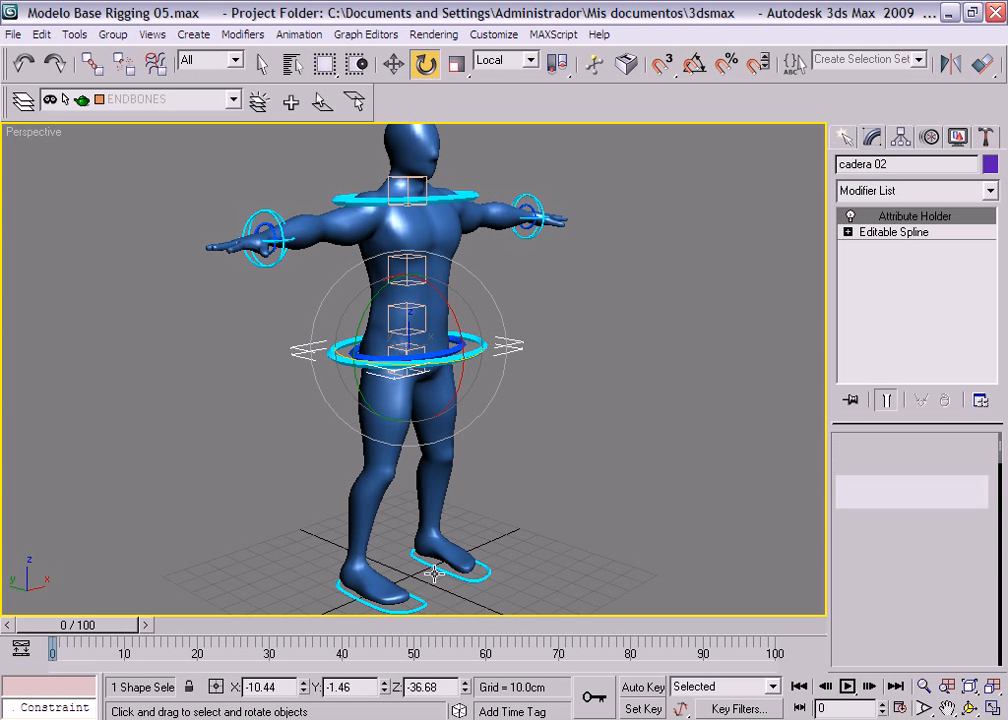
middle_click_drag(410, 530, 411, 503)
mouse_move(909, 496)
left_mouse_down()
mouse_move(900, 495)
mouse_move(952, 506)
mouse_move(901, 501)
left_mouse_up()
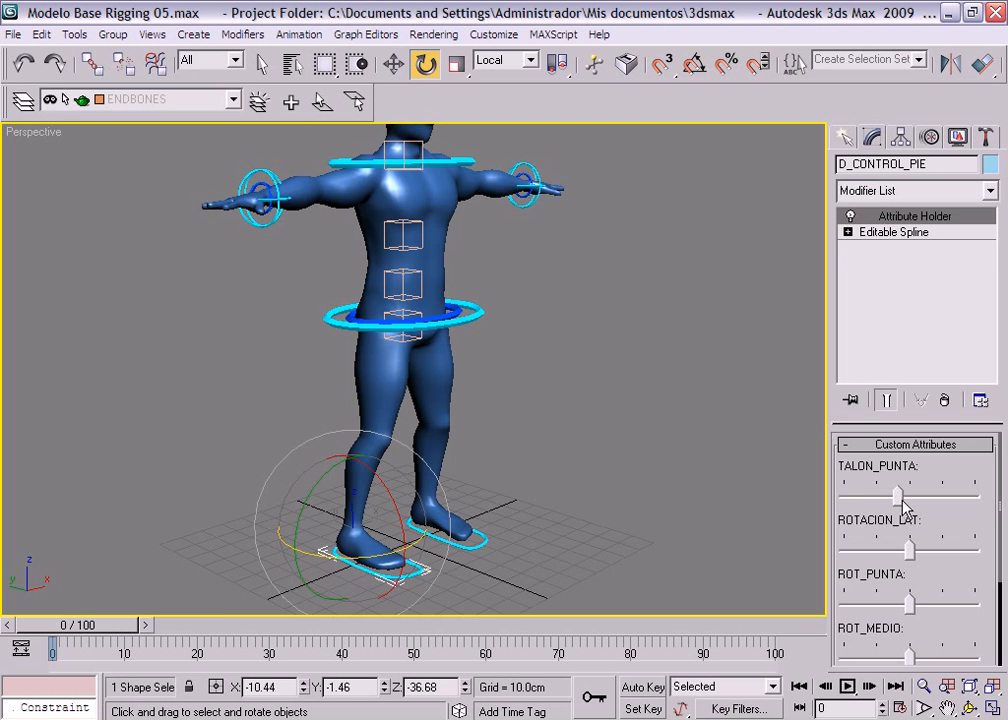
key("ctrl+z")
key("ctrl+z")
- Try moving the Circle01 wrist control to test the arm deformation, and clear the selection
middle_click_drag(292, 175, 294, 273)
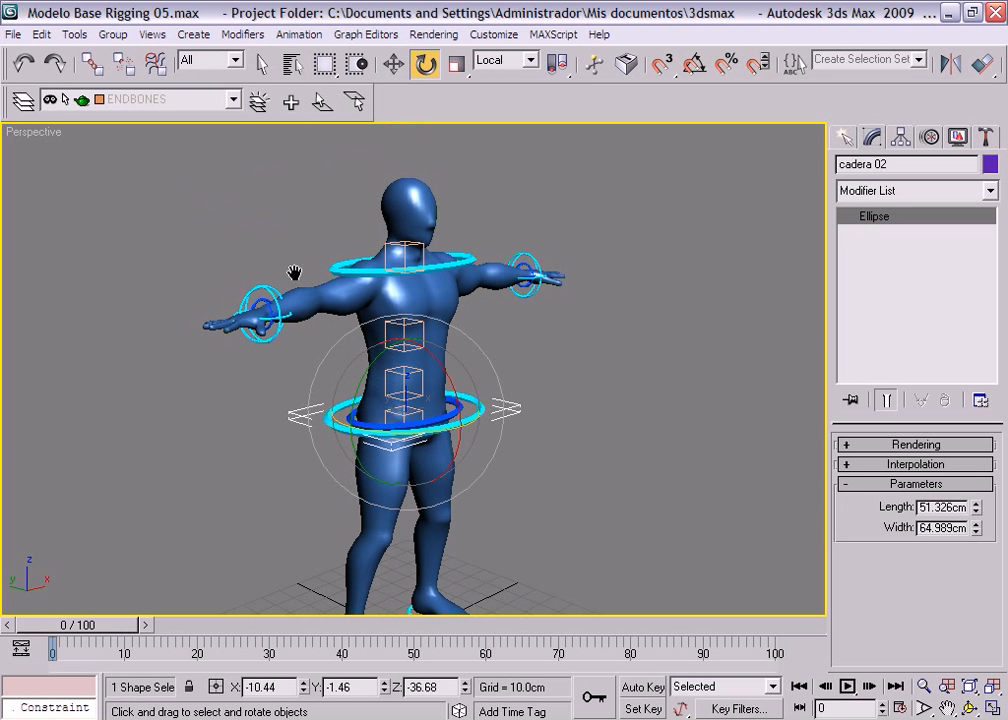
left_click(267, 289)
middle_click_drag(531, 349, 545, 395, "alt")
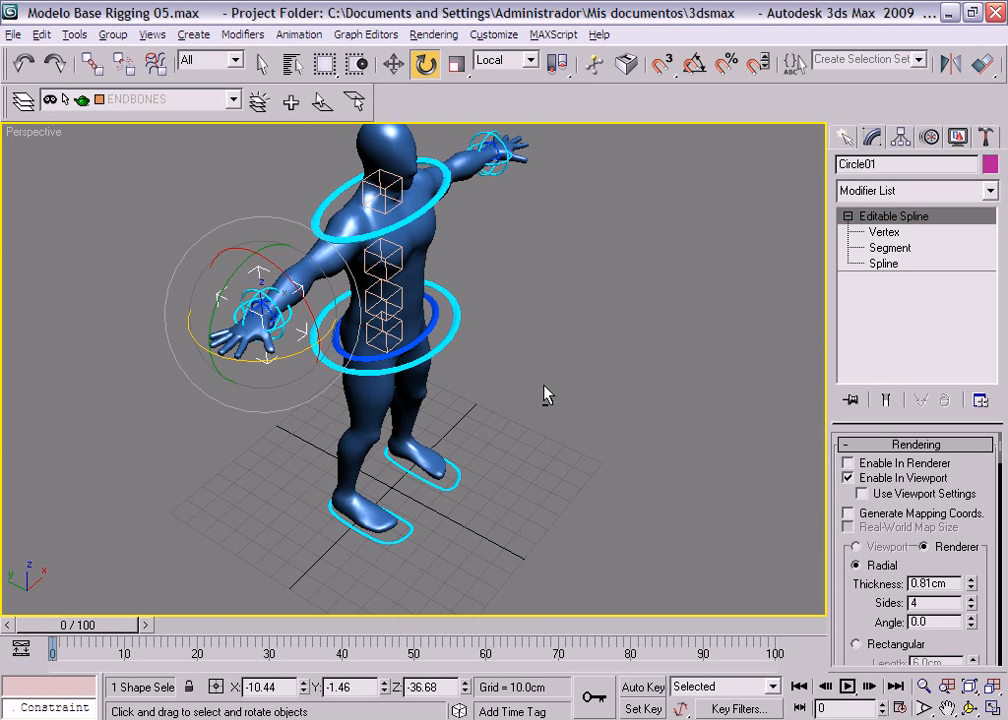
right_click(266, 300)
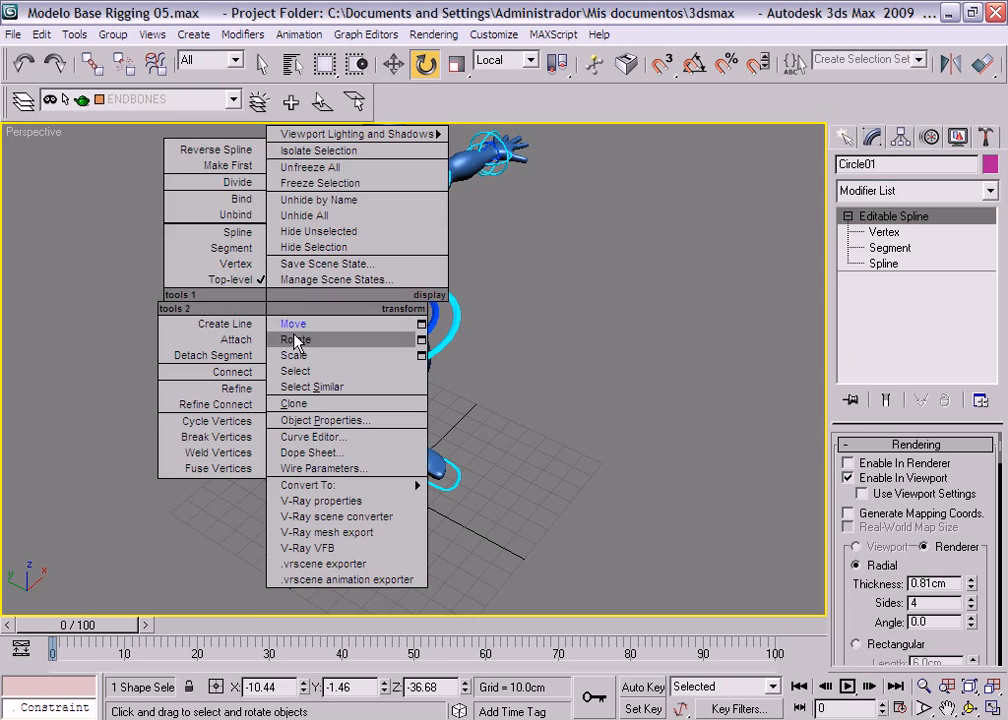
left_click(295, 333)
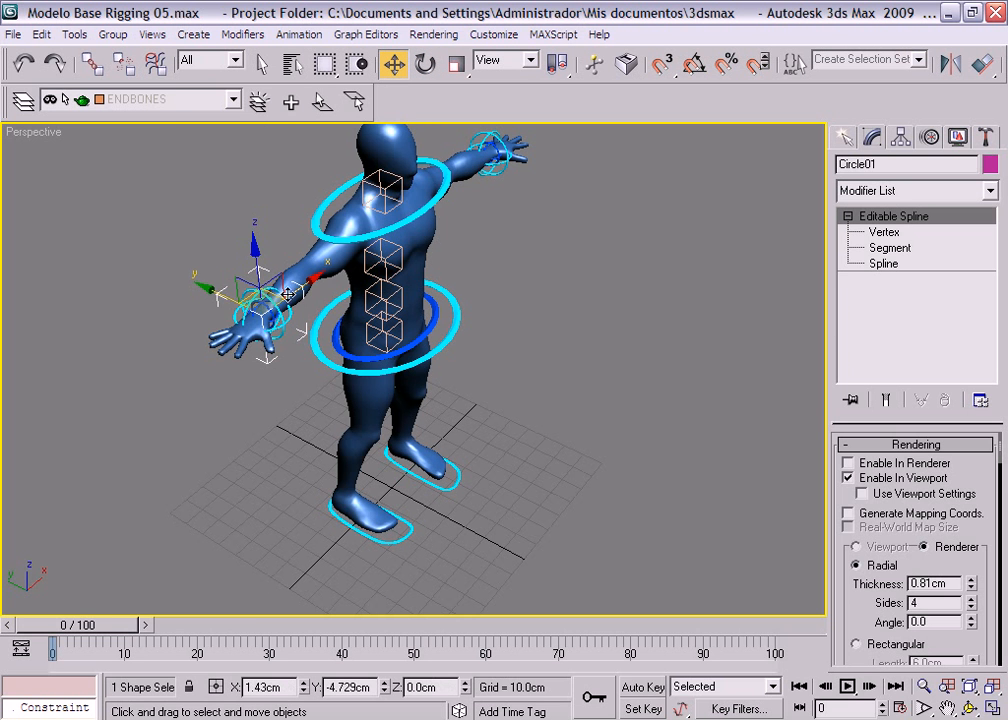
mouse_move(258, 297)
left_mouse_down()
mouse_move(222, 285)
mouse_move(321, 272)
mouse_move(236, 279)
mouse_move(262, 291)
left_mouse_up()
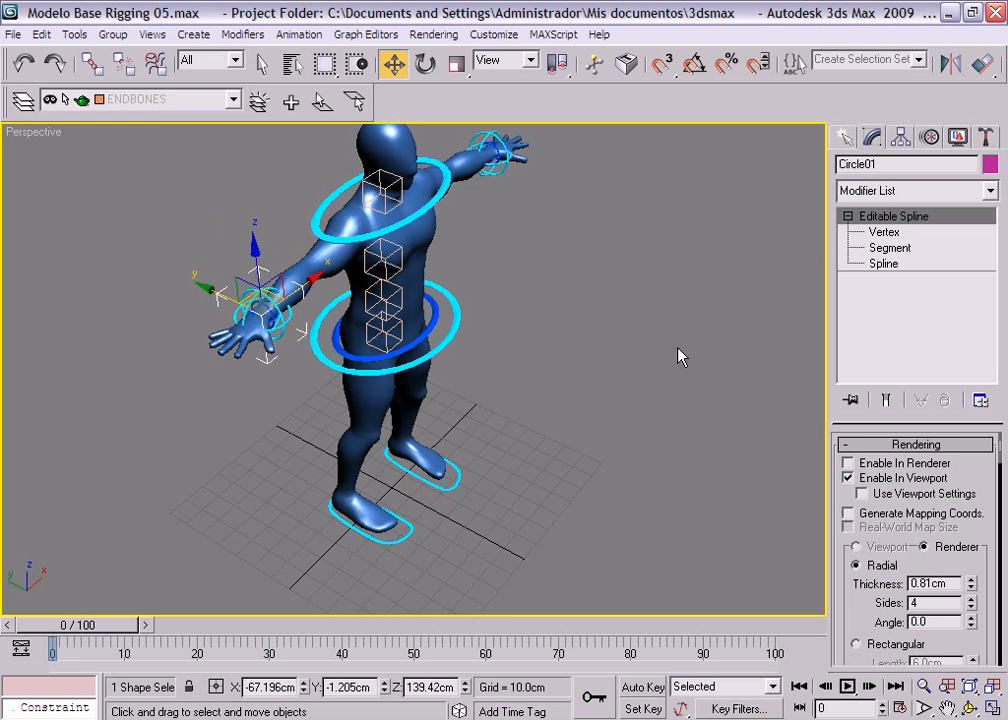
middle_click_drag(676, 348, 558, 288, "alt")
middle_click_drag(567, 371, 566, 341, "alt")
left_click(562, 333)
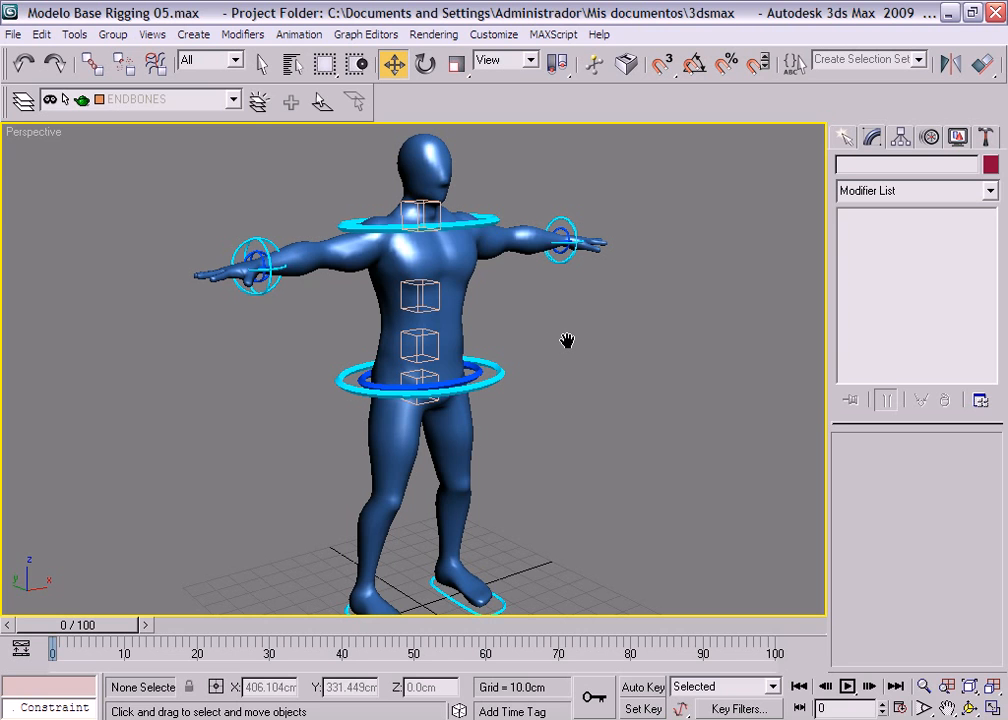